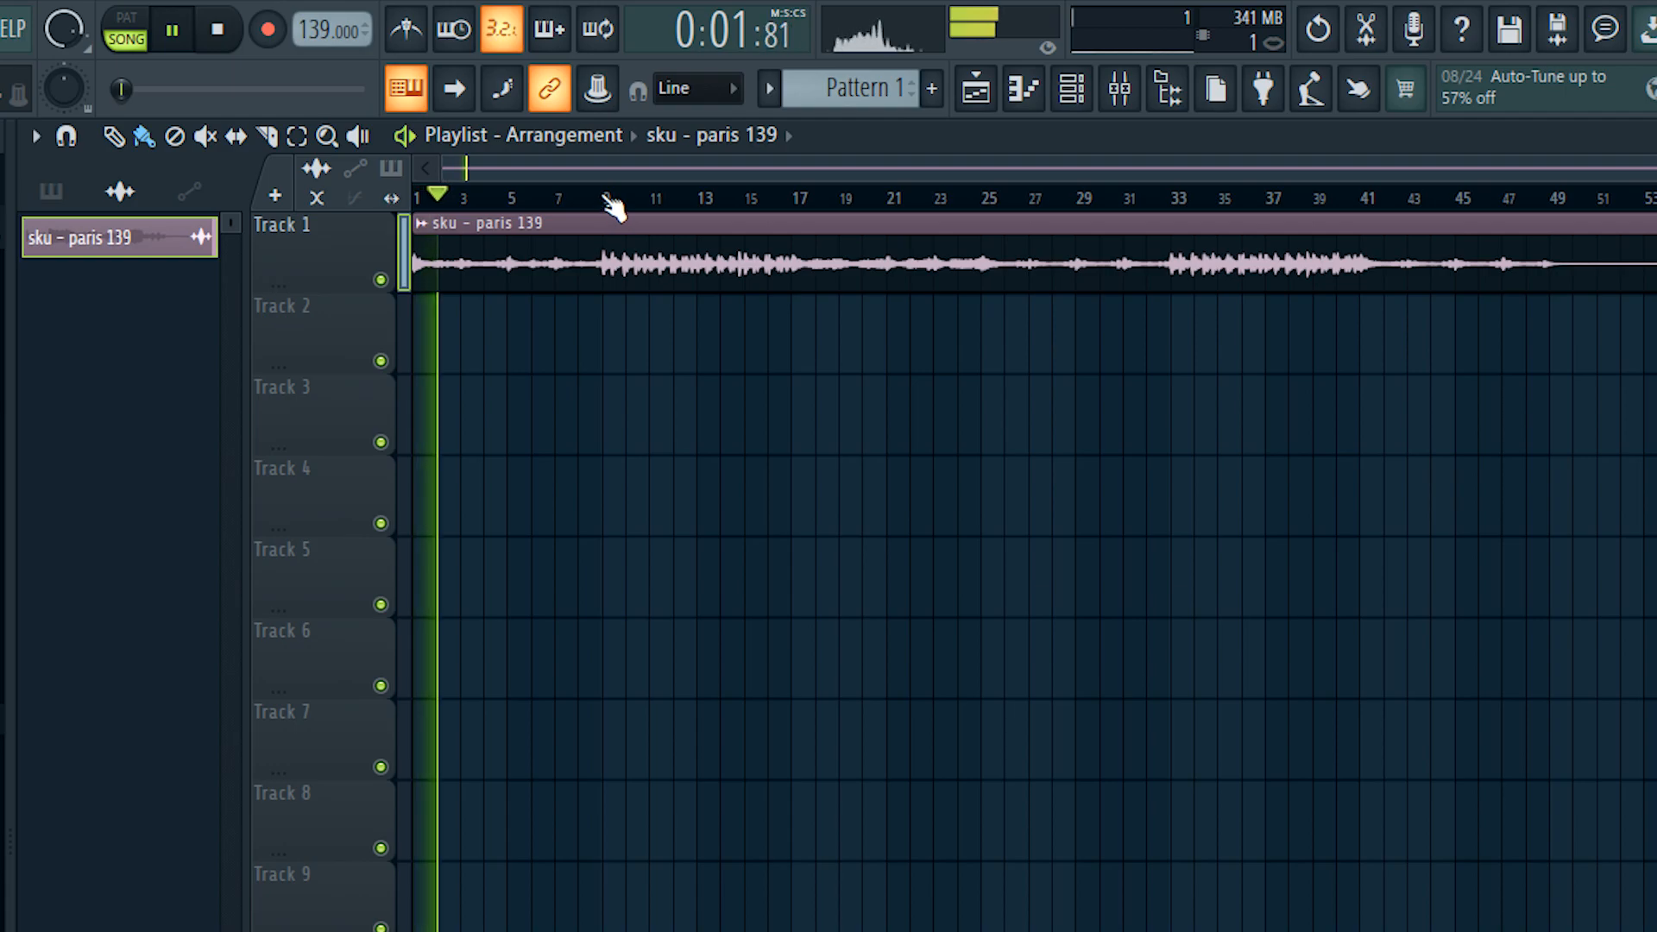
# Audition the Track 1 vocal from bars 9, 17, 25, 33 and 41, and stop playback.
pyautogui.click(614, 205)
pyautogui.click(795, 216)
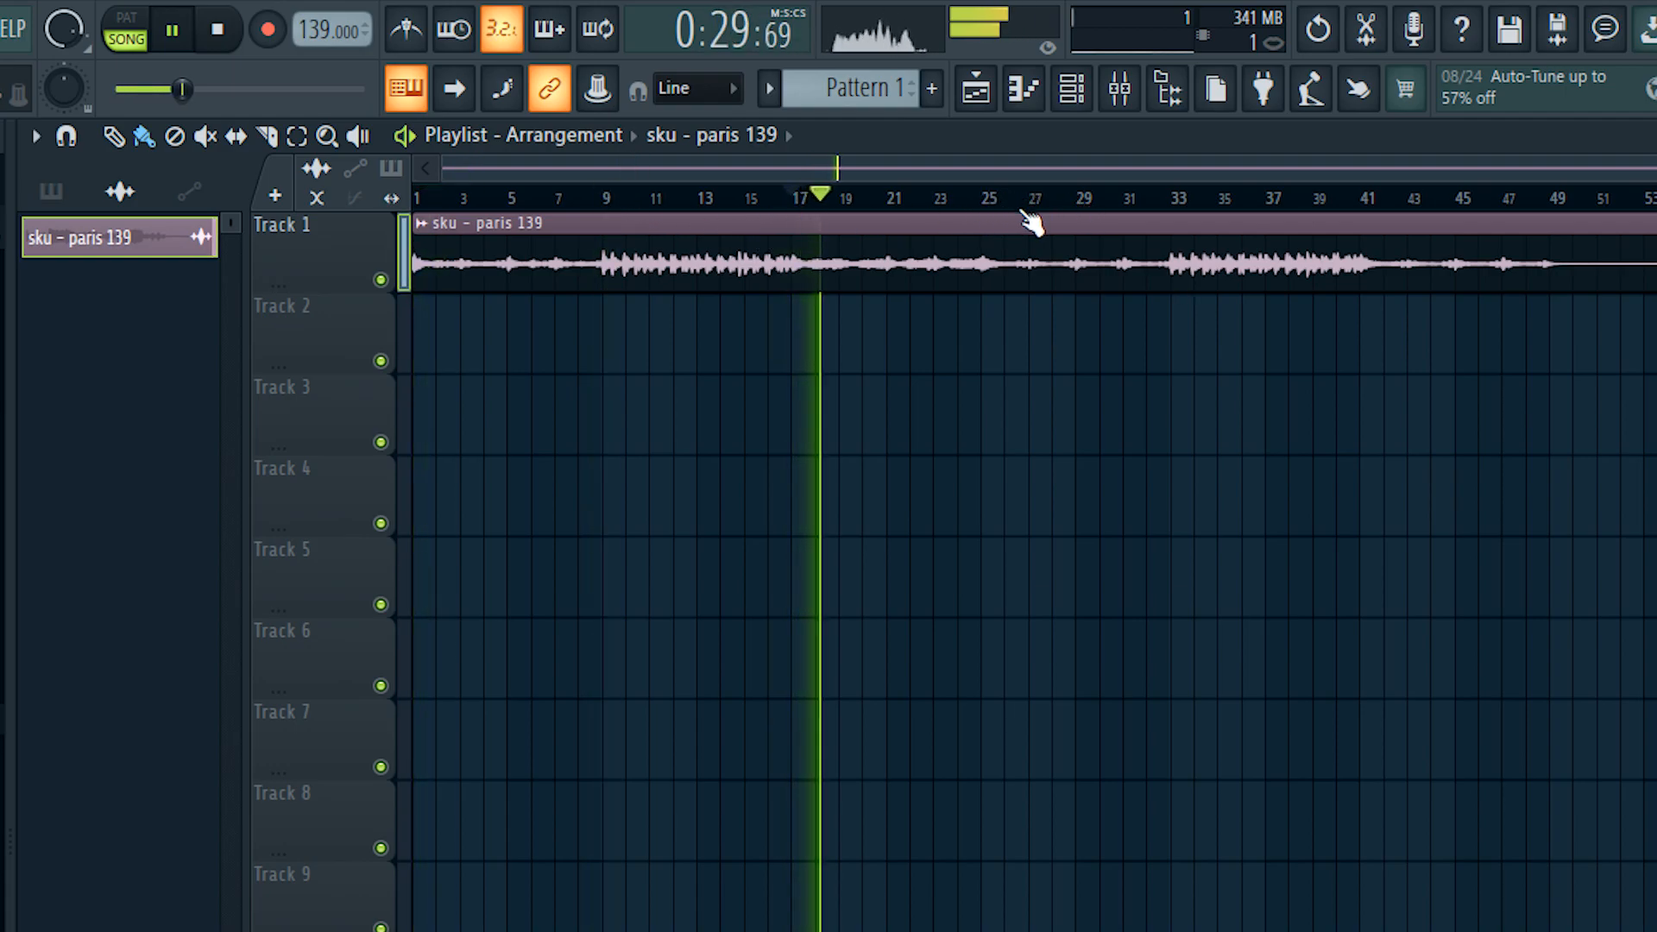
pyautogui.click(984, 209)
pyautogui.click(1182, 207)
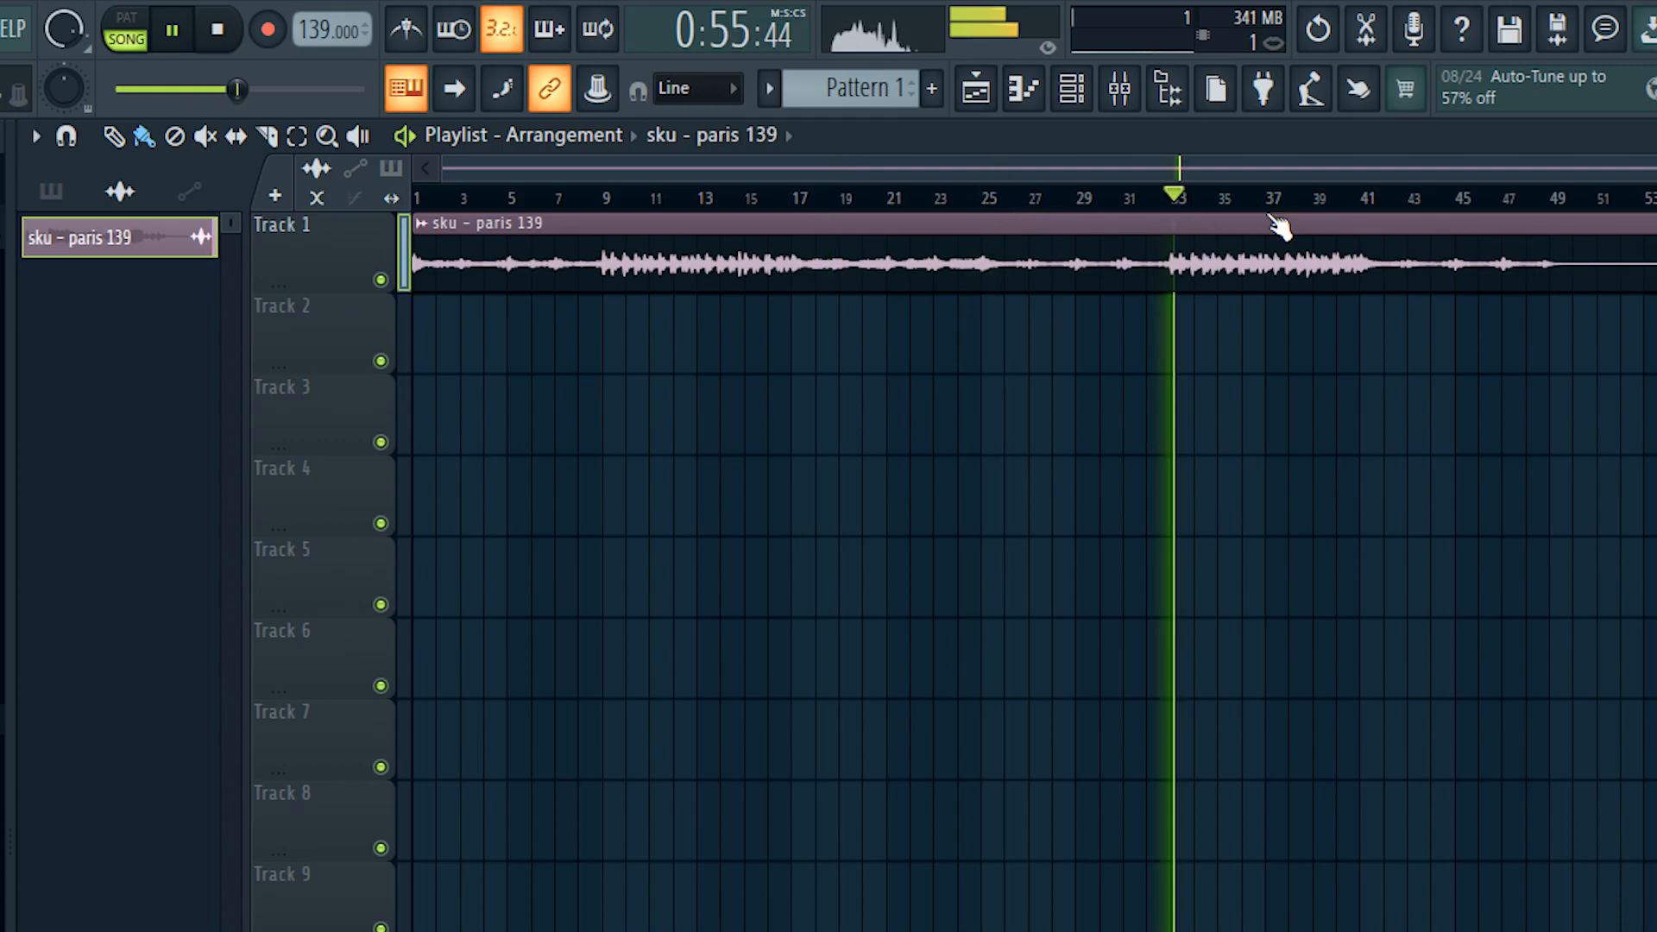
pyautogui.click(1369, 205)
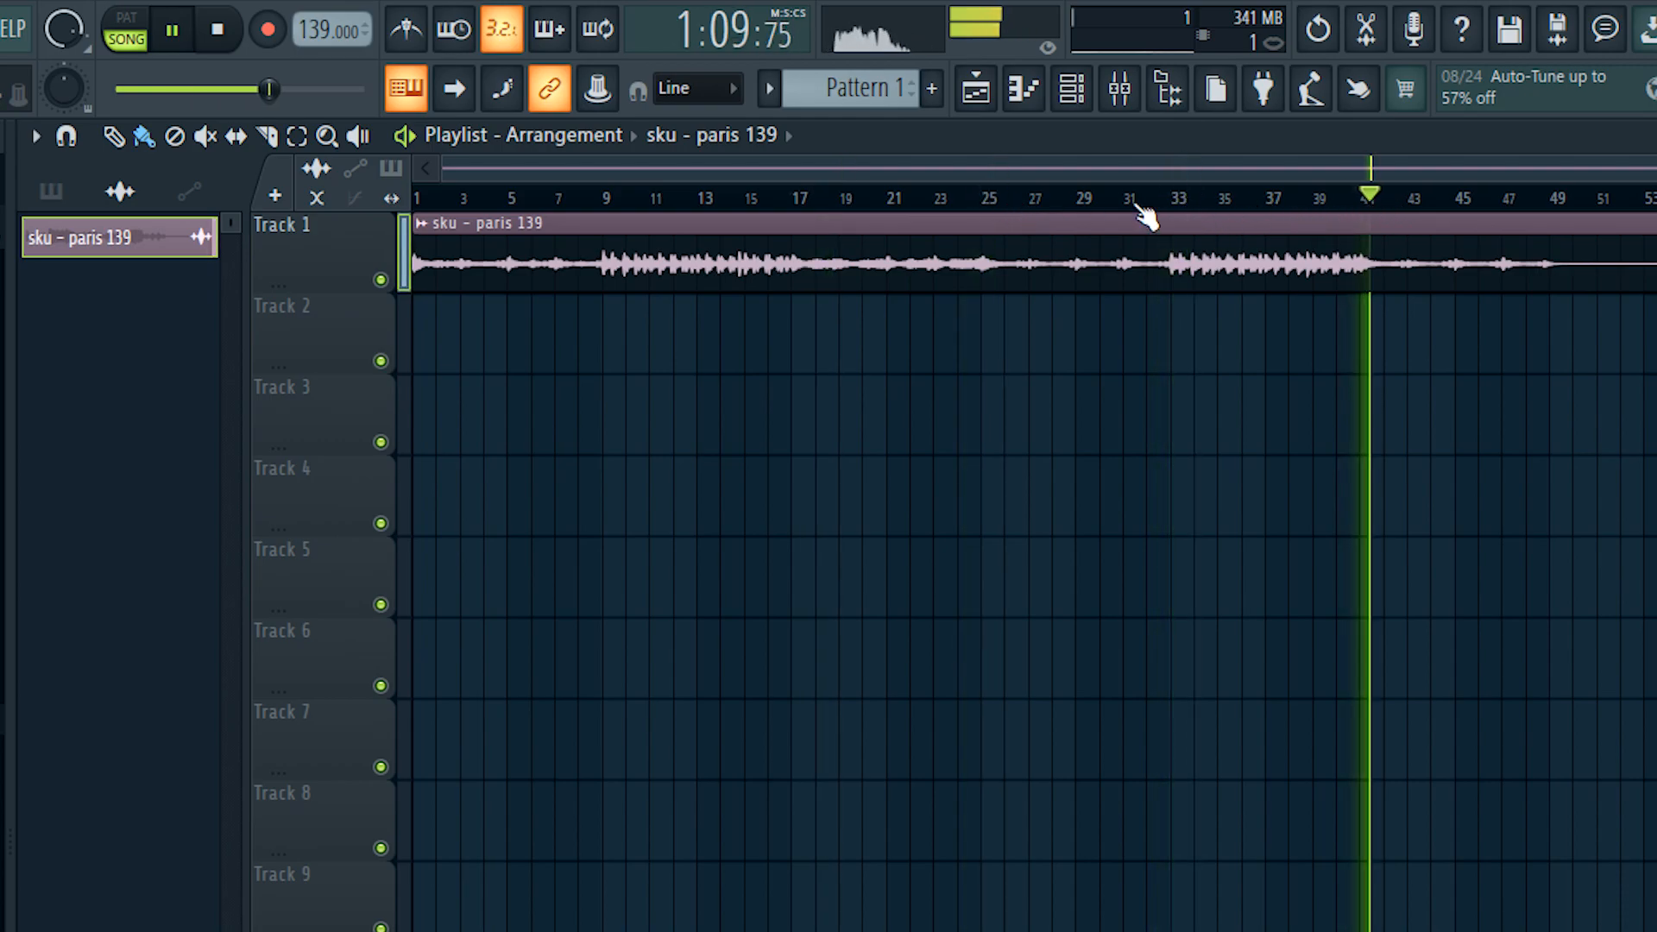
pyautogui.click(220, 32)
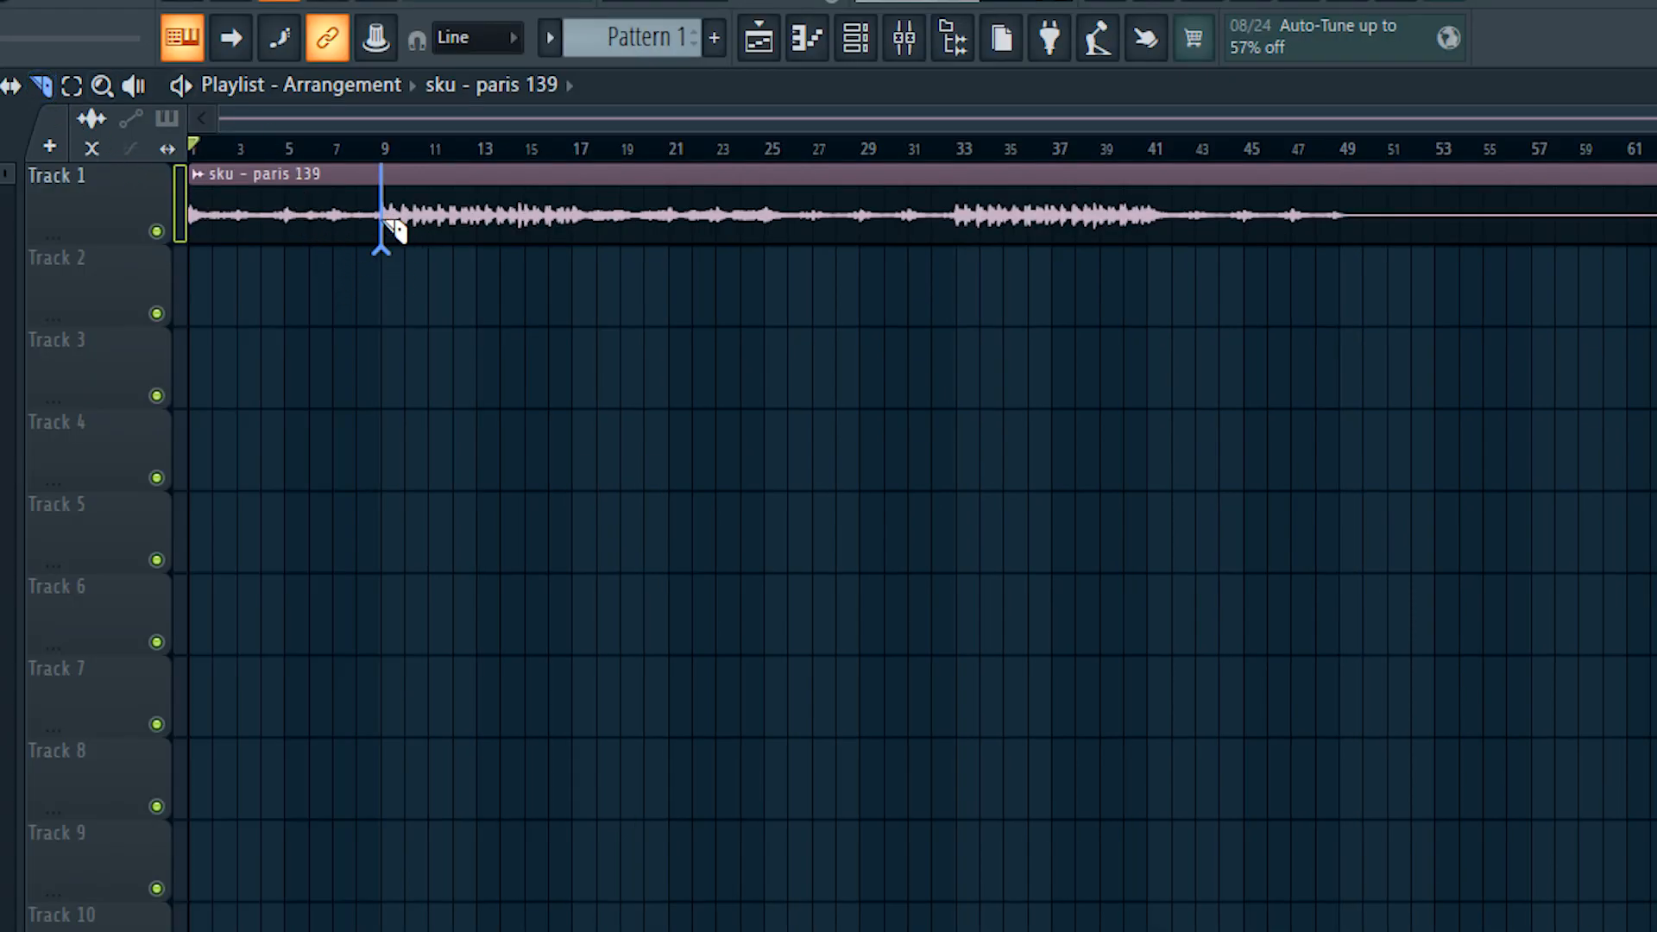
# Slice the vocal at bars 9, 17, 25, 33 and 41, and delete the piece after bar 41.
pyautogui.rightClick(1248, 177)
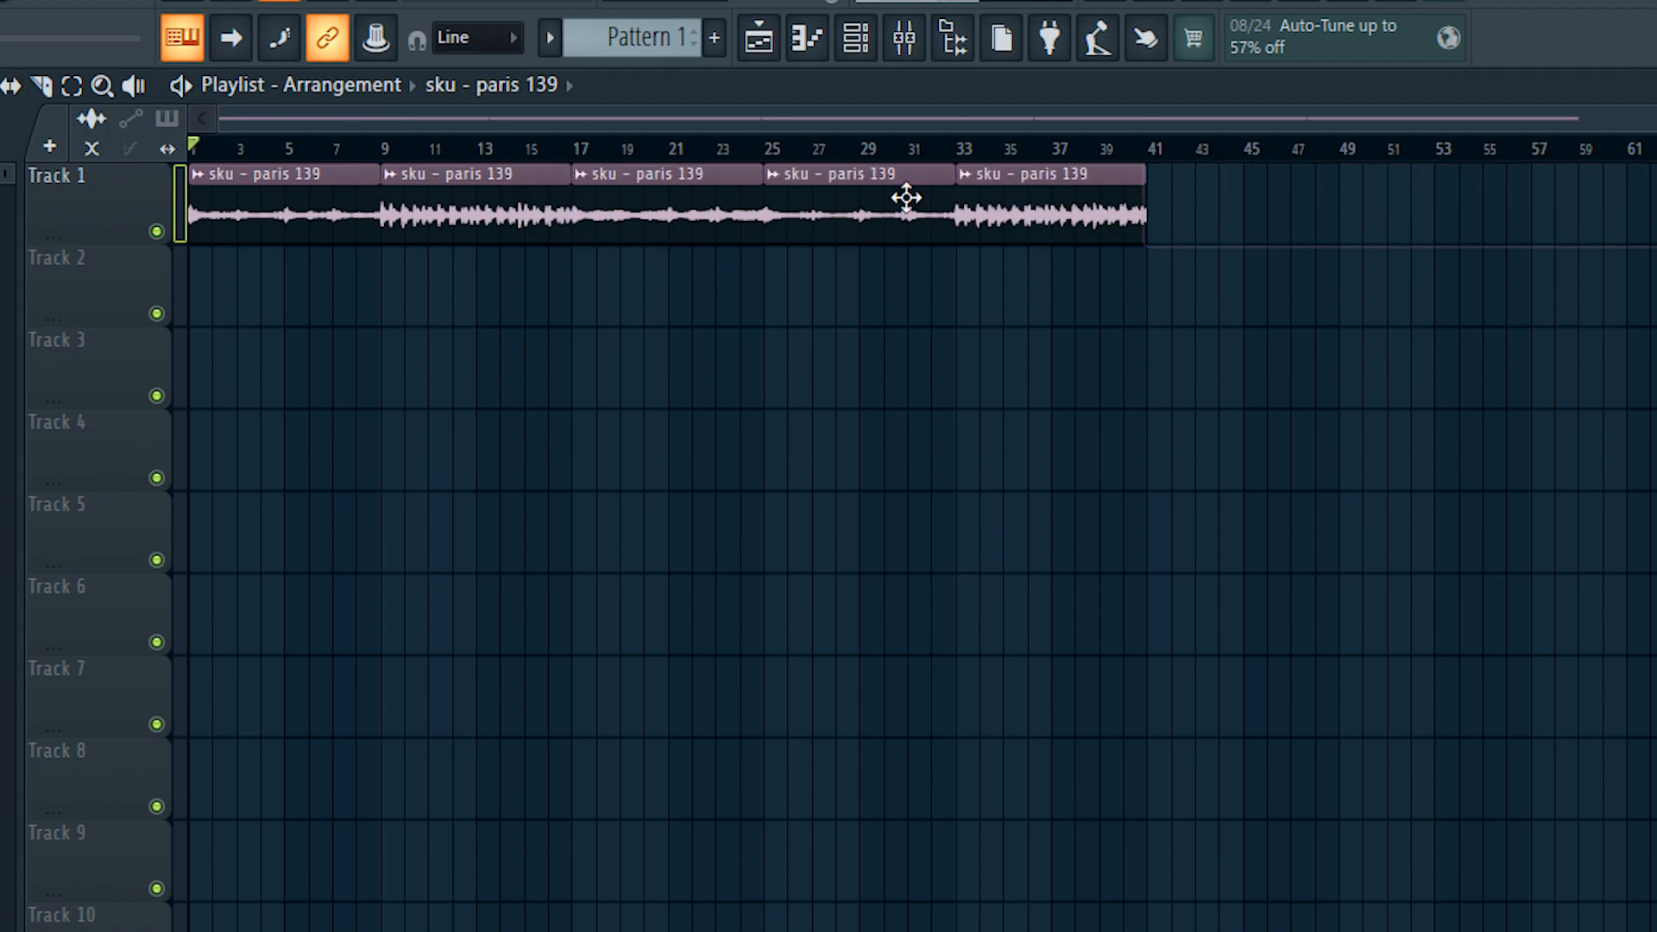
pyautogui.click(382, 151)
pyautogui.click(578, 151)
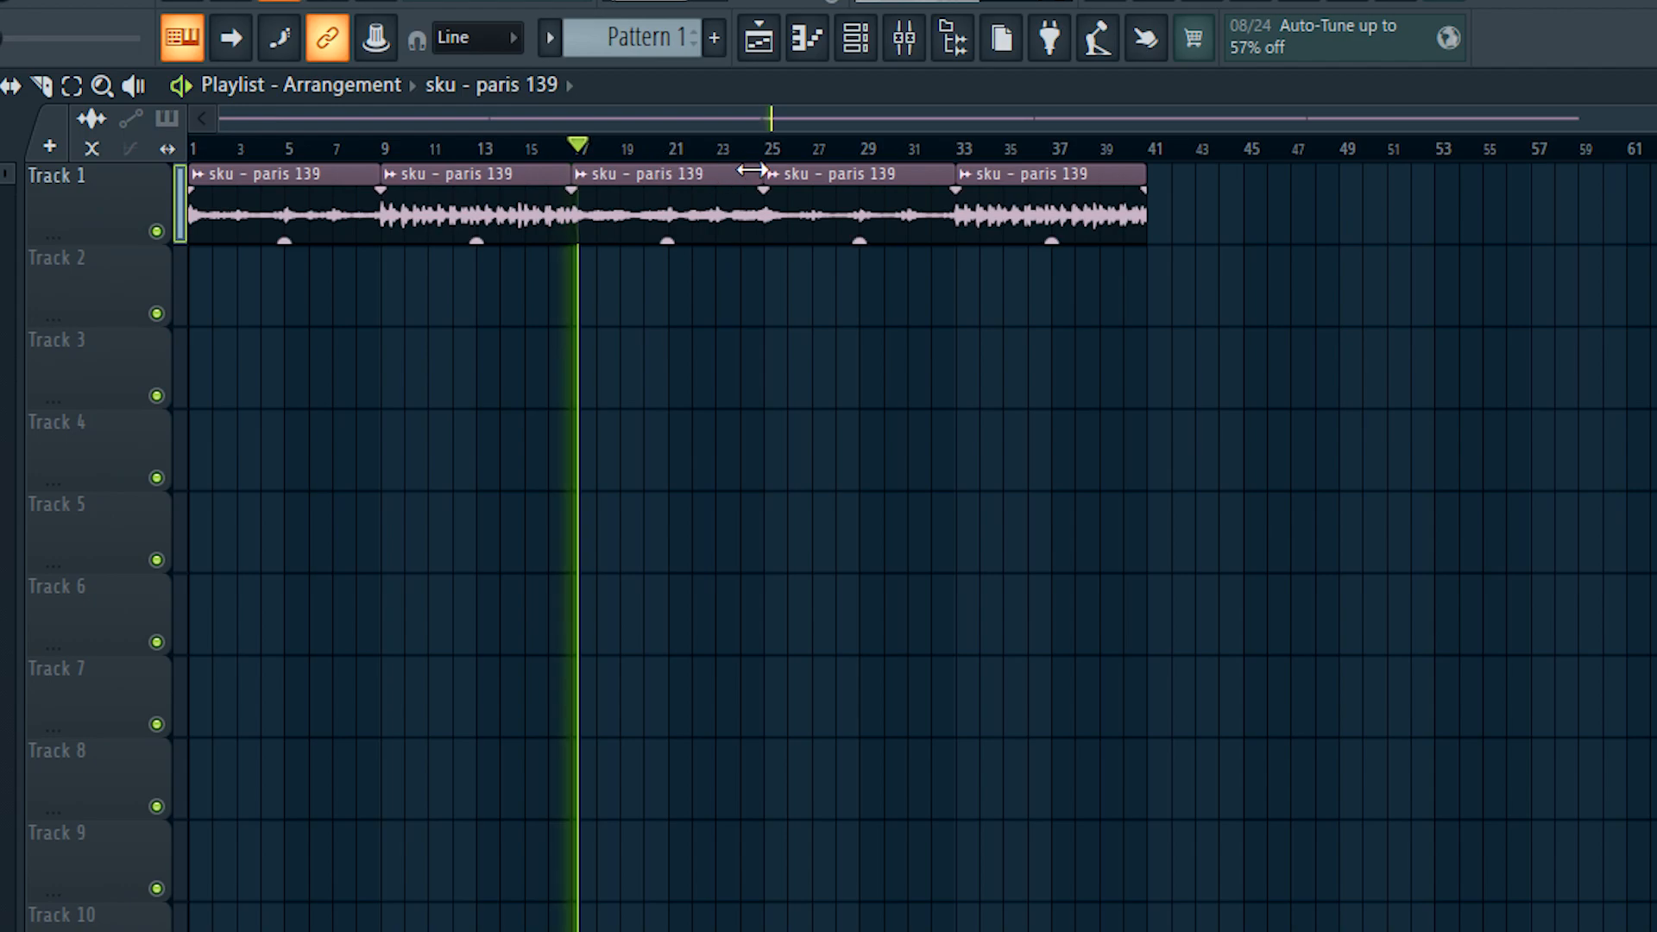
pyautogui.click(772, 152)
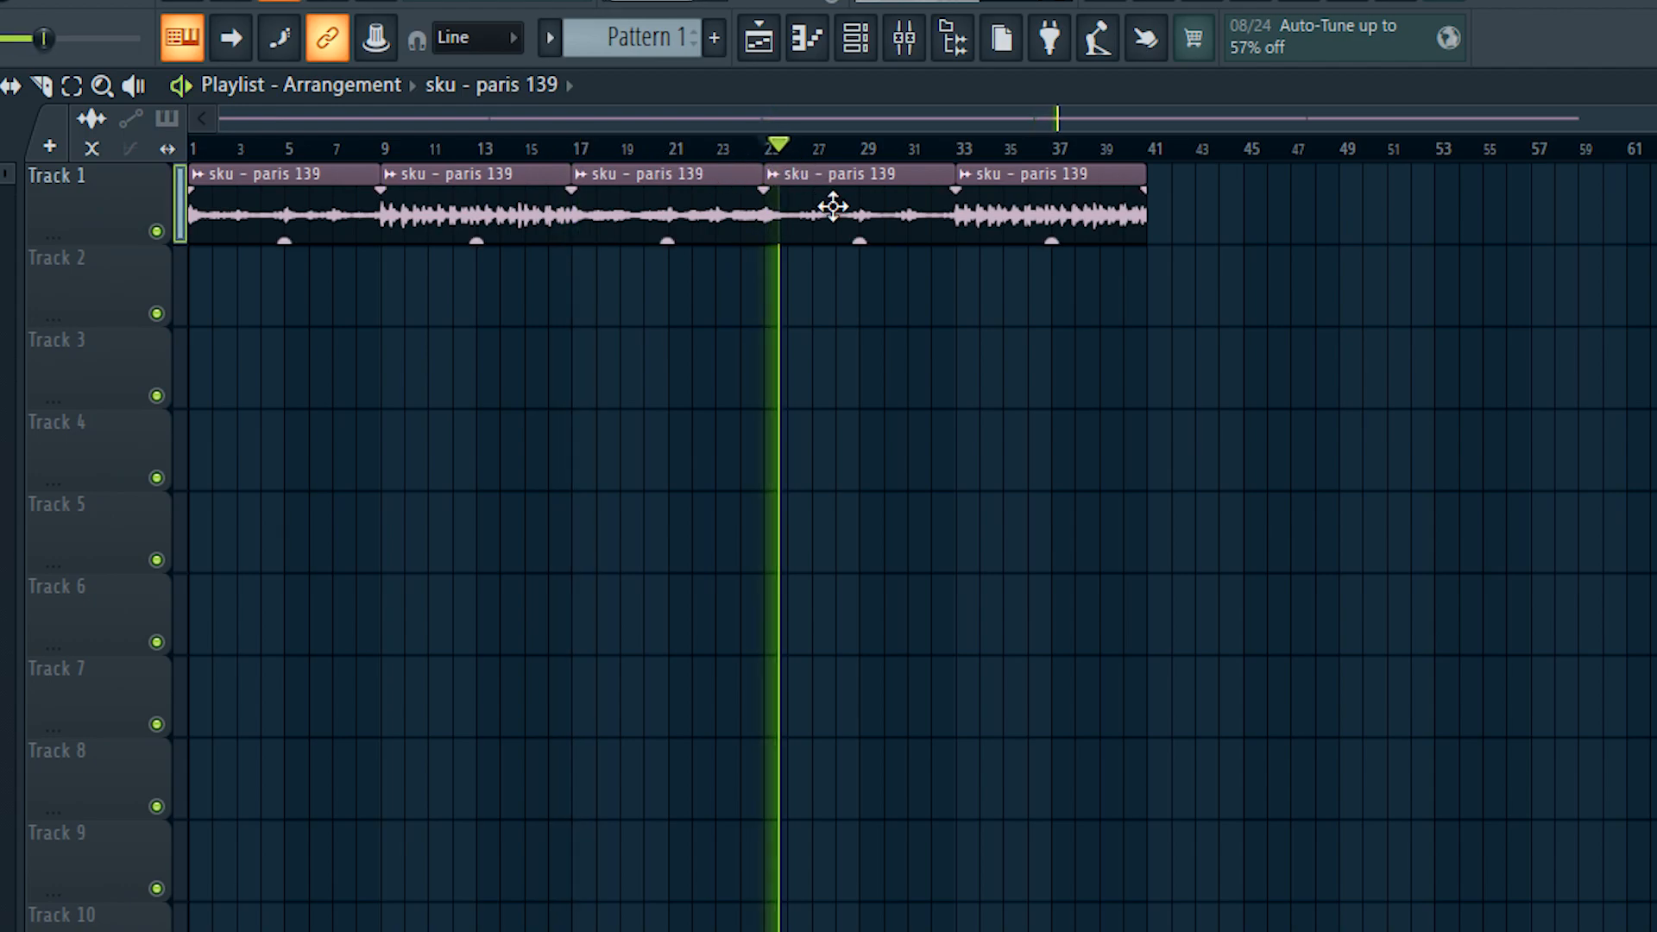
# Delete the slice between bars 25 and 33 and move the last slice to start at bar 25.
pyautogui.rightClick(910, 211)
pyautogui.press('space')
pyautogui.moveTo(1055, 207); pyautogui.dragTo(864, 200)
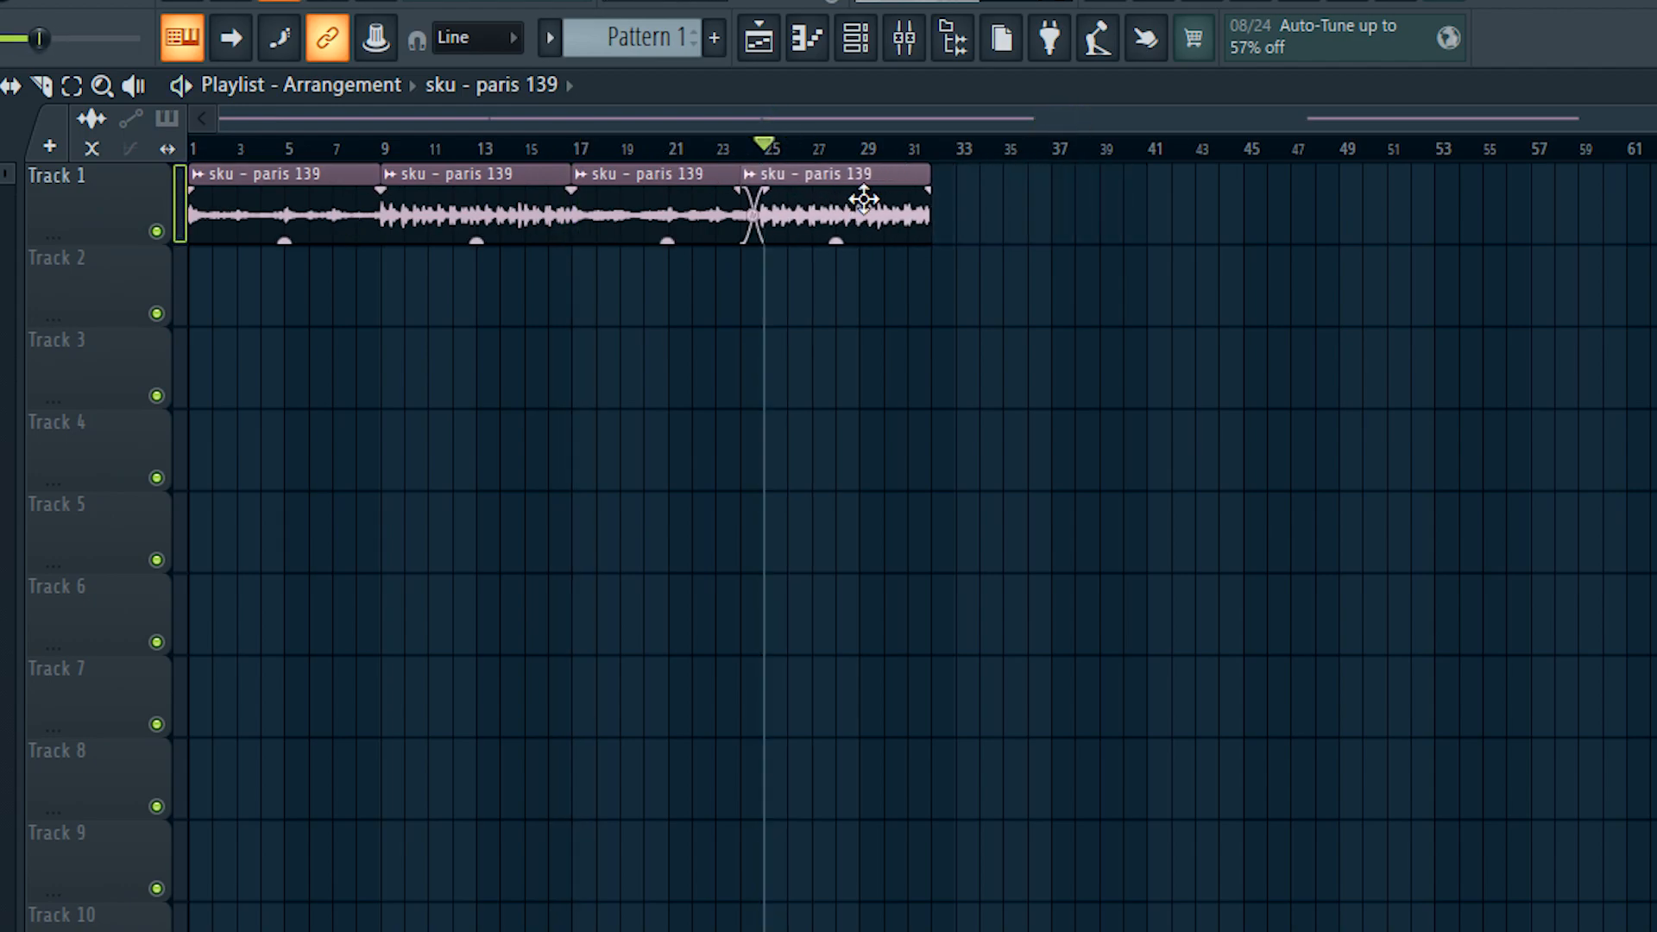
pyautogui.press('space')
pyautogui.moveTo(39, 38); pyautogui.dragTo(76, 41)
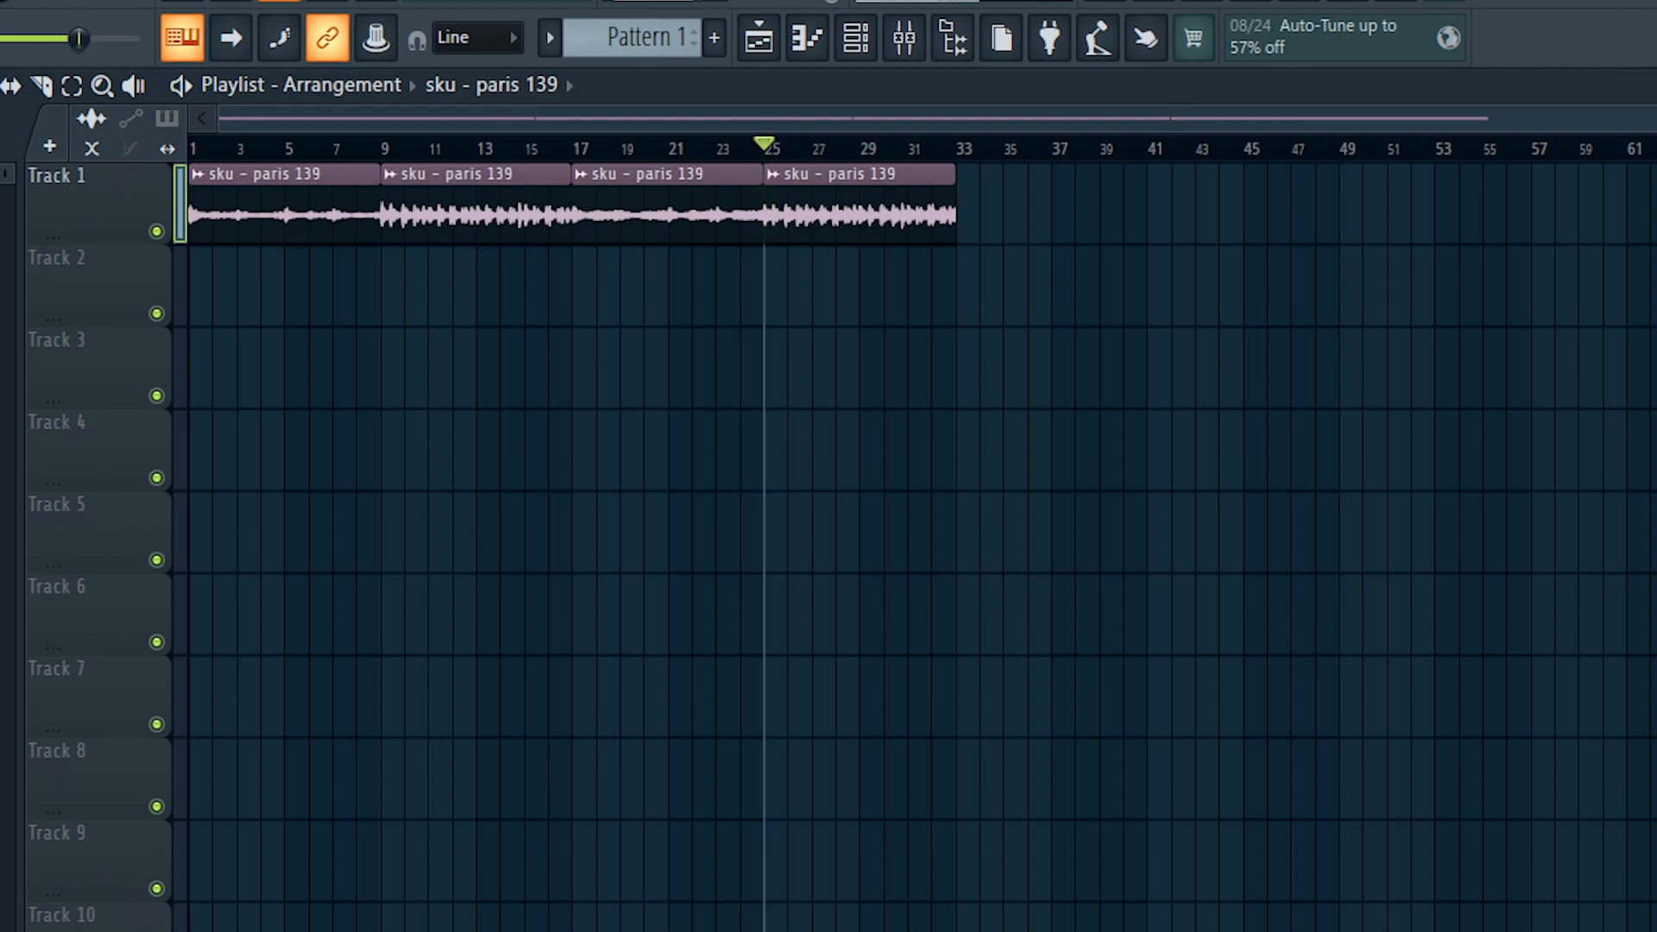
pyautogui.press('space')
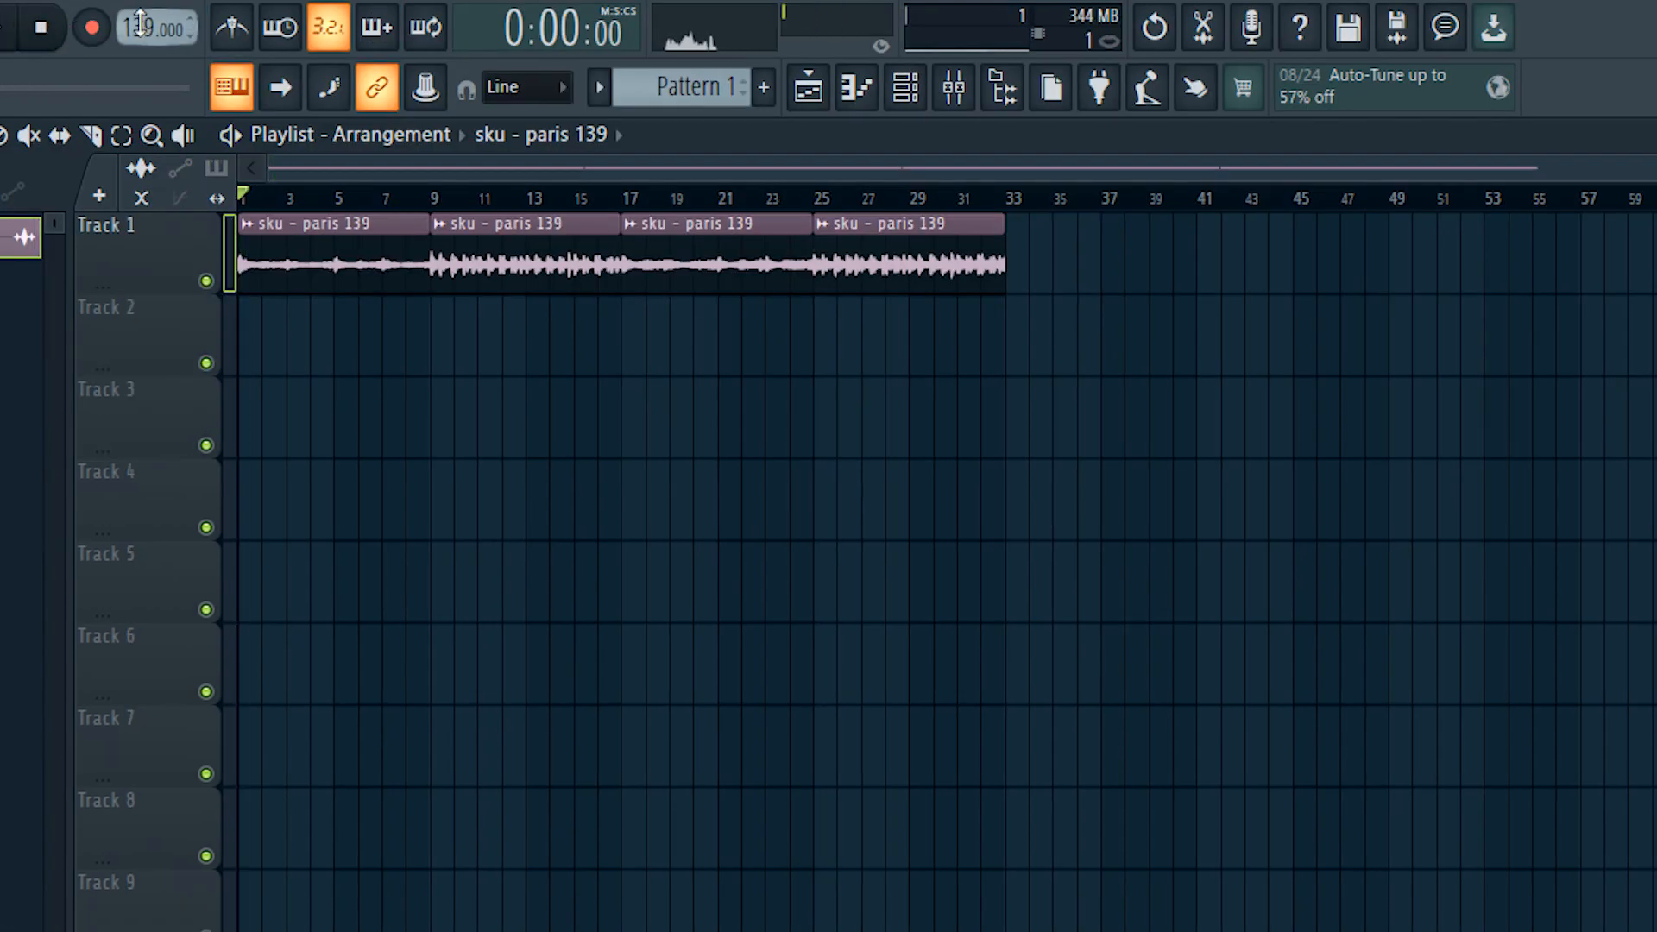
# Set the vocal sample's time-stretching mode to Stretch.
pyautogui.rightClick(140, 23)
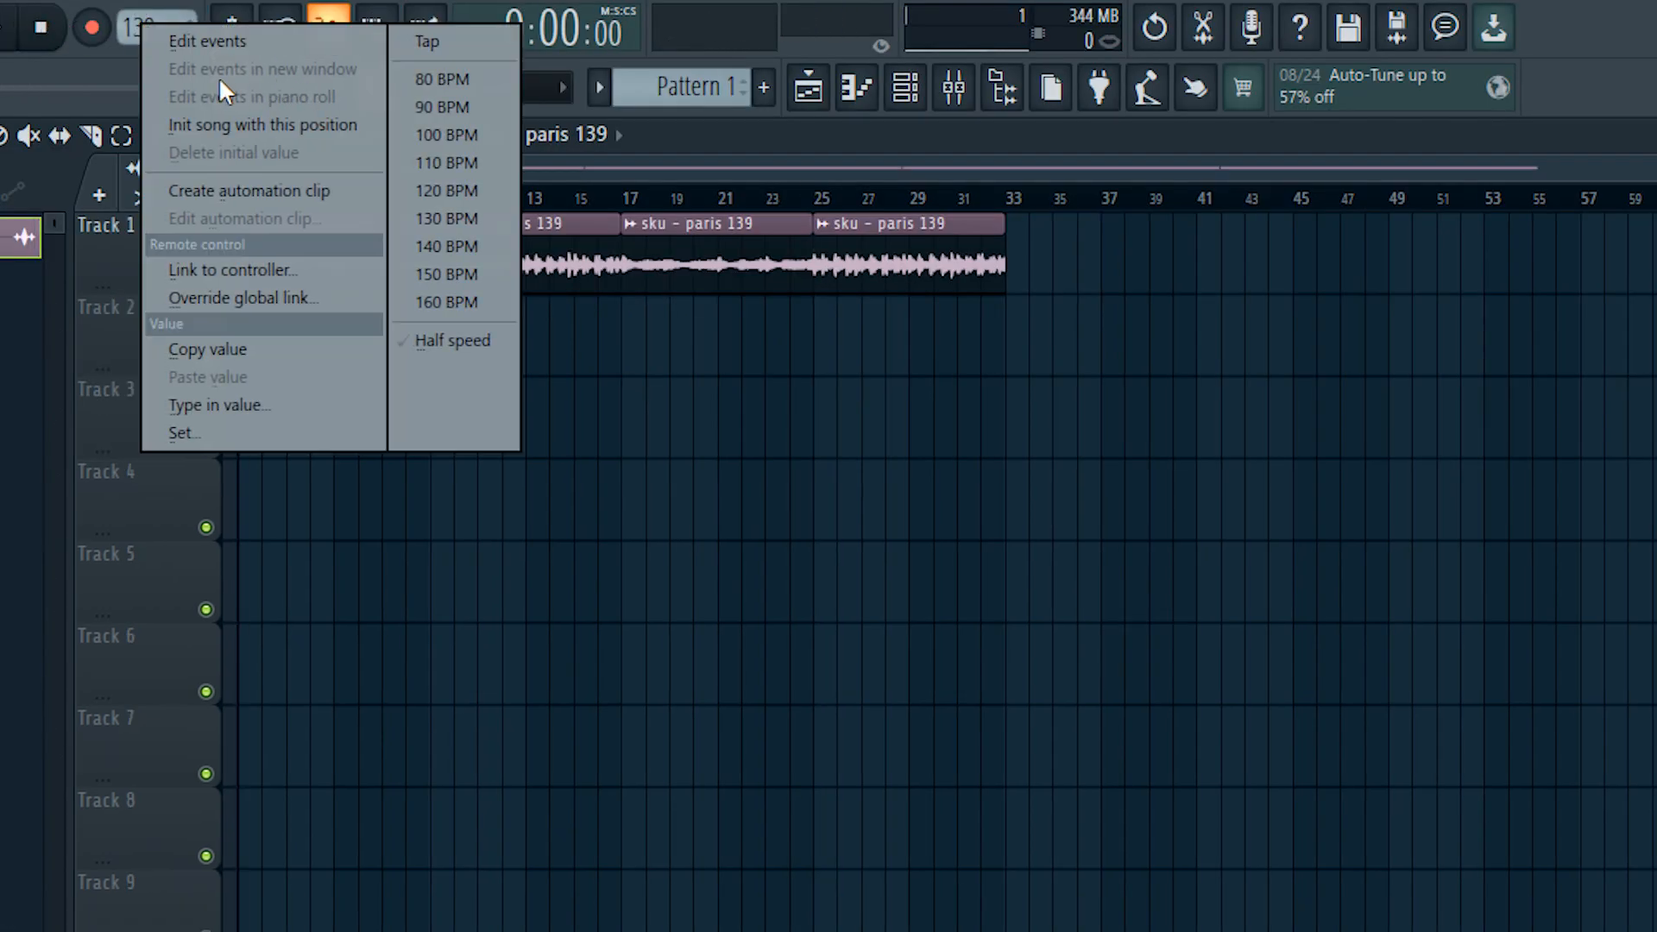
pyautogui.click(915, 455)
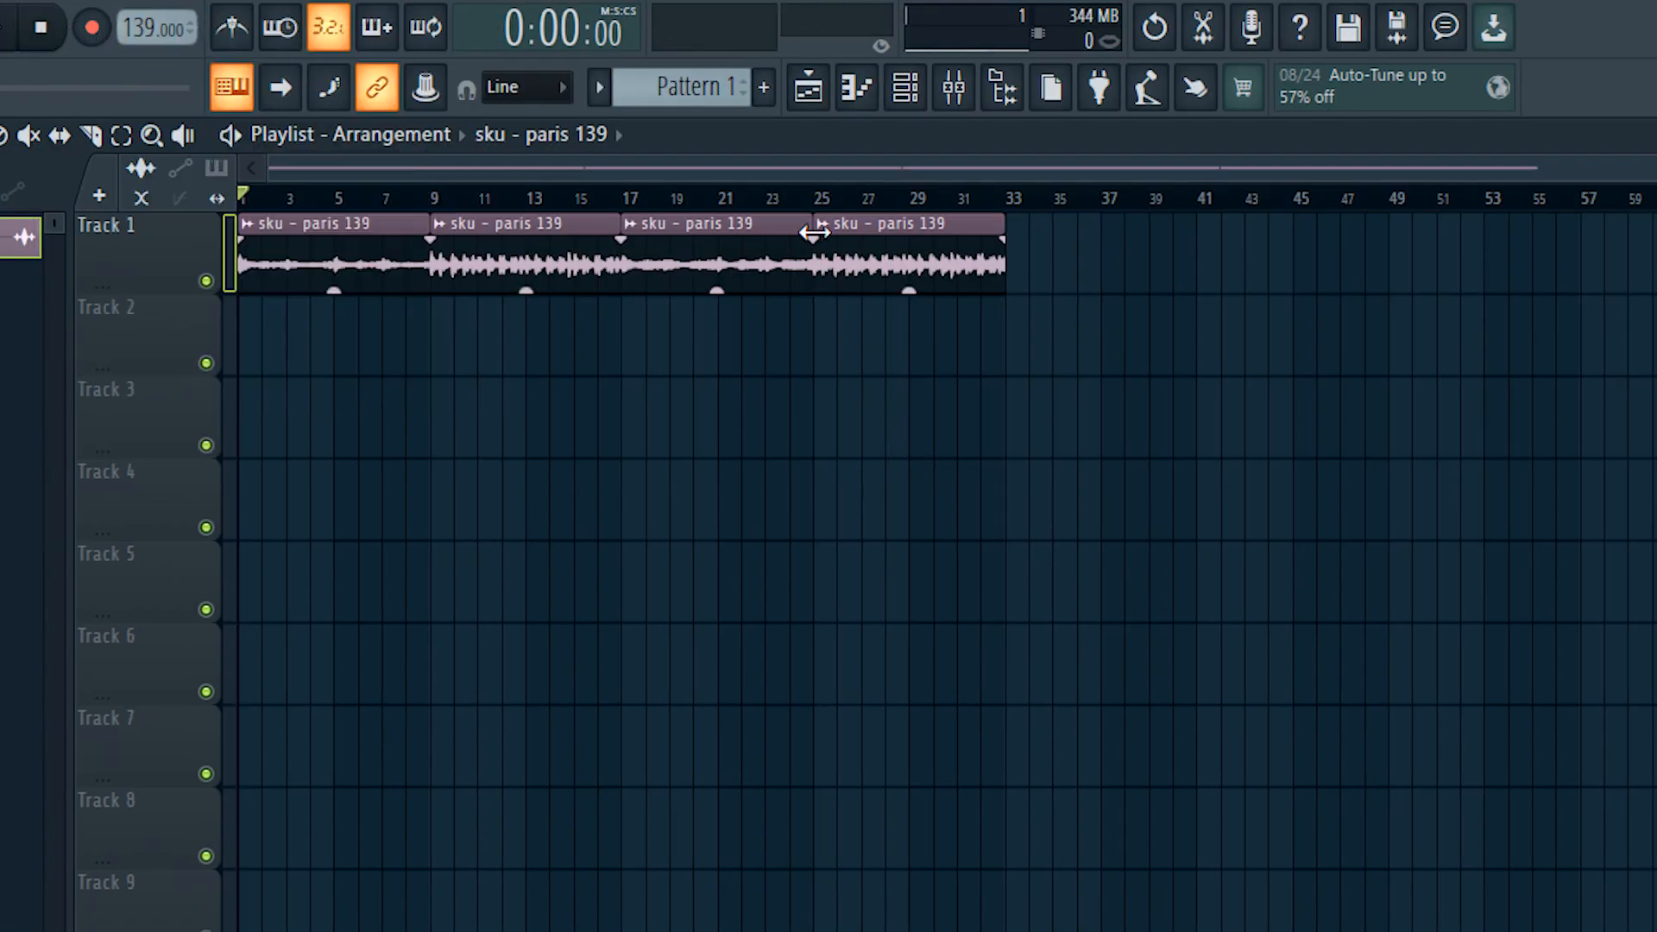
pyautogui.doubleClick(867, 259)
pyautogui.click(576, 418)
pyautogui.click(573, 507)
pyautogui.rightClick(963, 477)
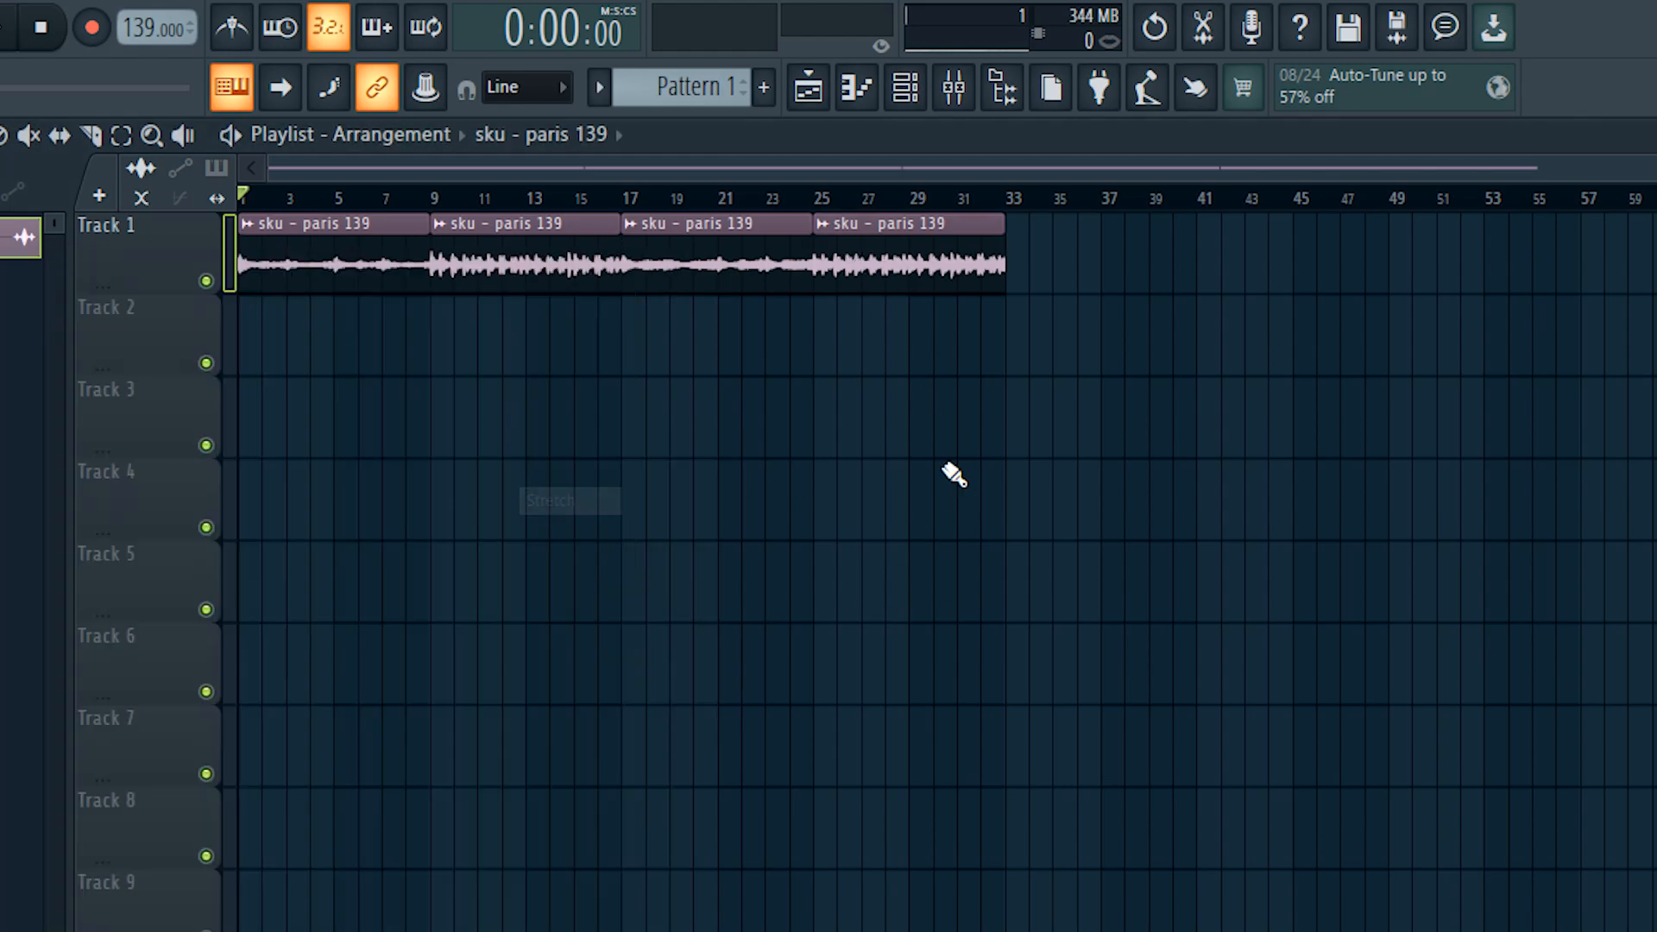
# Set the project tempo to 114 BPM and compress the four vocal slices to four bars each, ending at bar 17.
pyautogui.rightClick(150, 33)
pyautogui.click(448, 173)
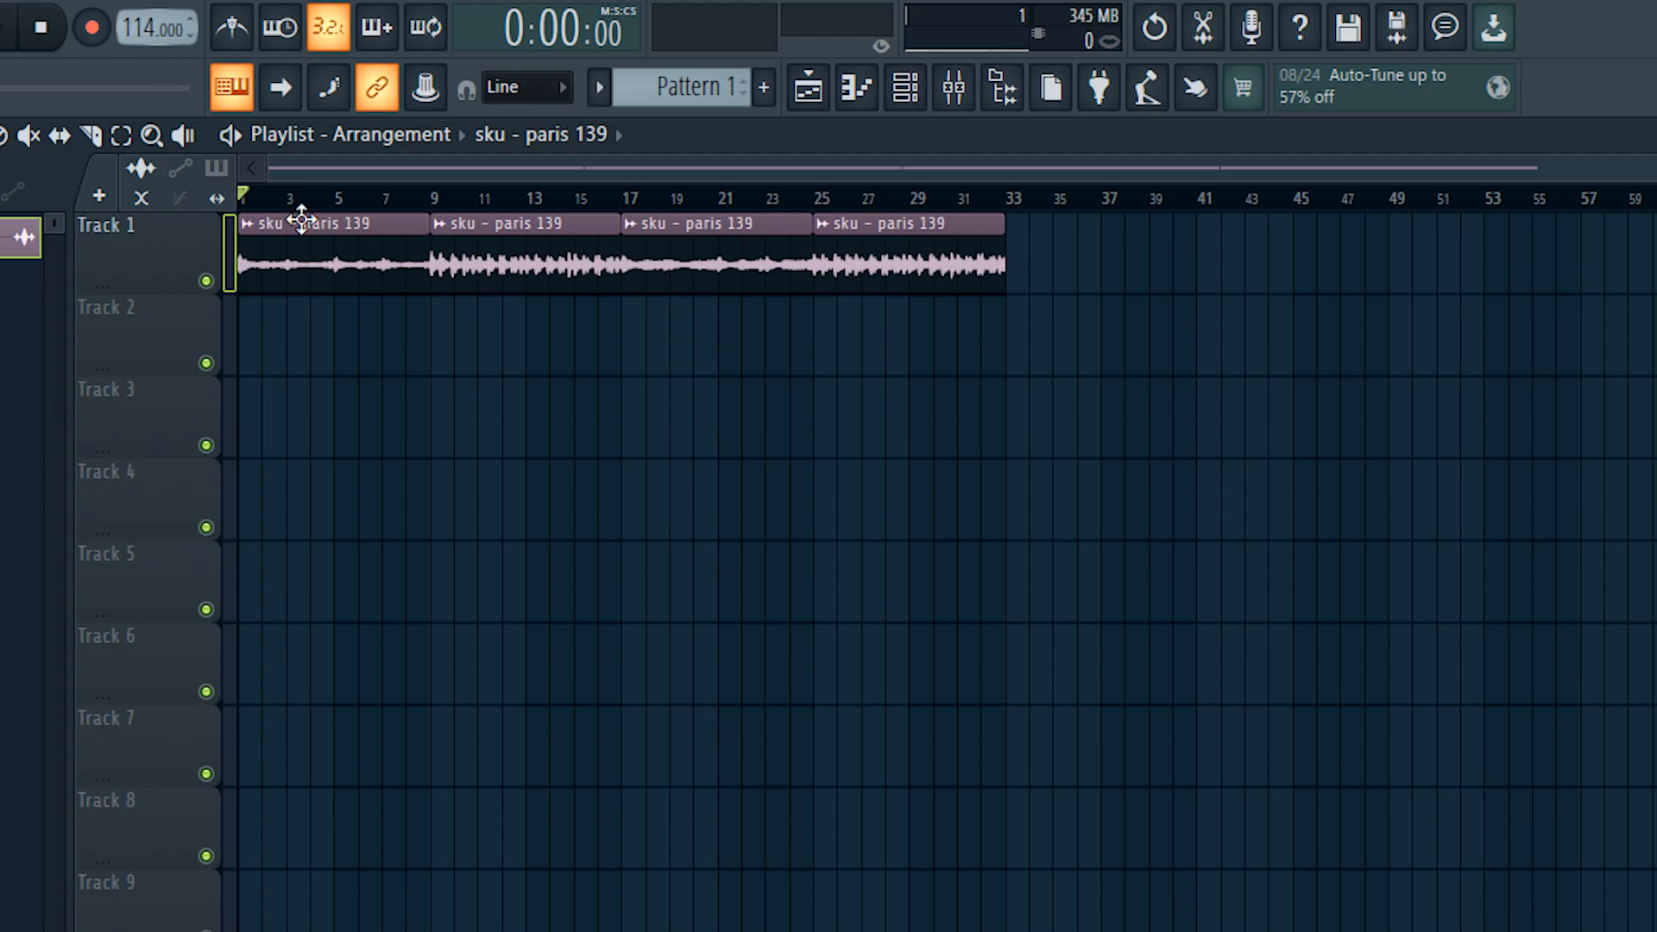
pyautogui.scroll(5, 141, 346)
pyautogui.moveTo(1056, 276); pyautogui.dragTo(498, 281)
pyautogui.scroll(-4, 659, 369)
pyautogui.moveTo(736, 251); pyautogui.dragTo(822, 287)
pyautogui.hotkey('ctrl', 'd')
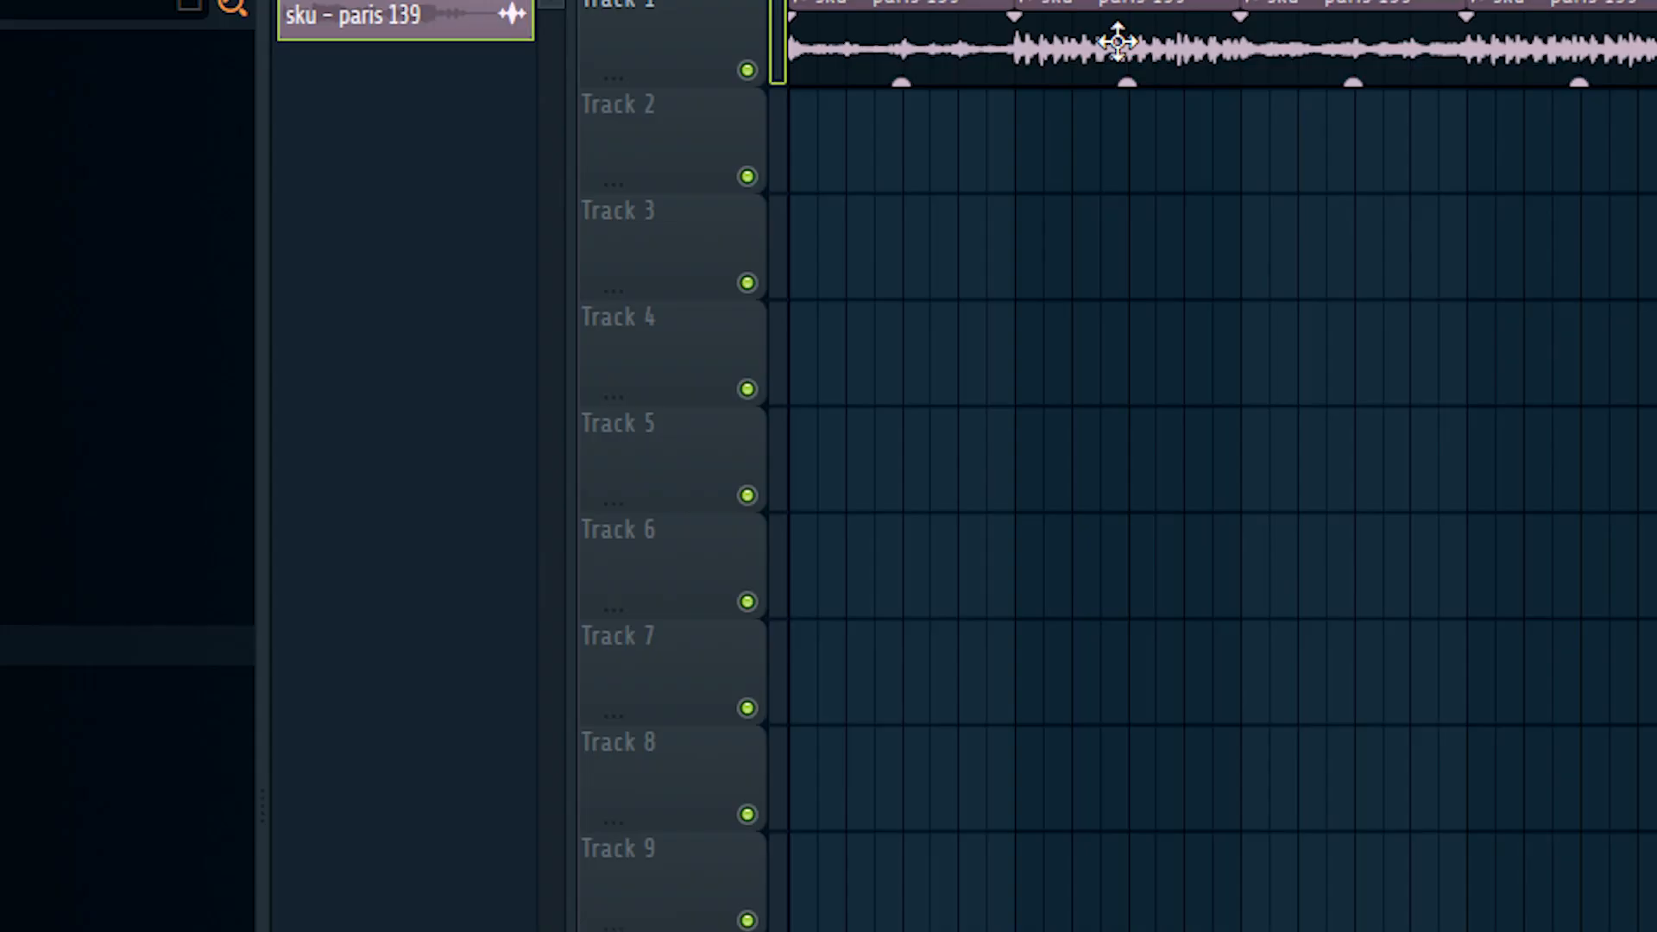
pyautogui.doubleClick(1117, 44)
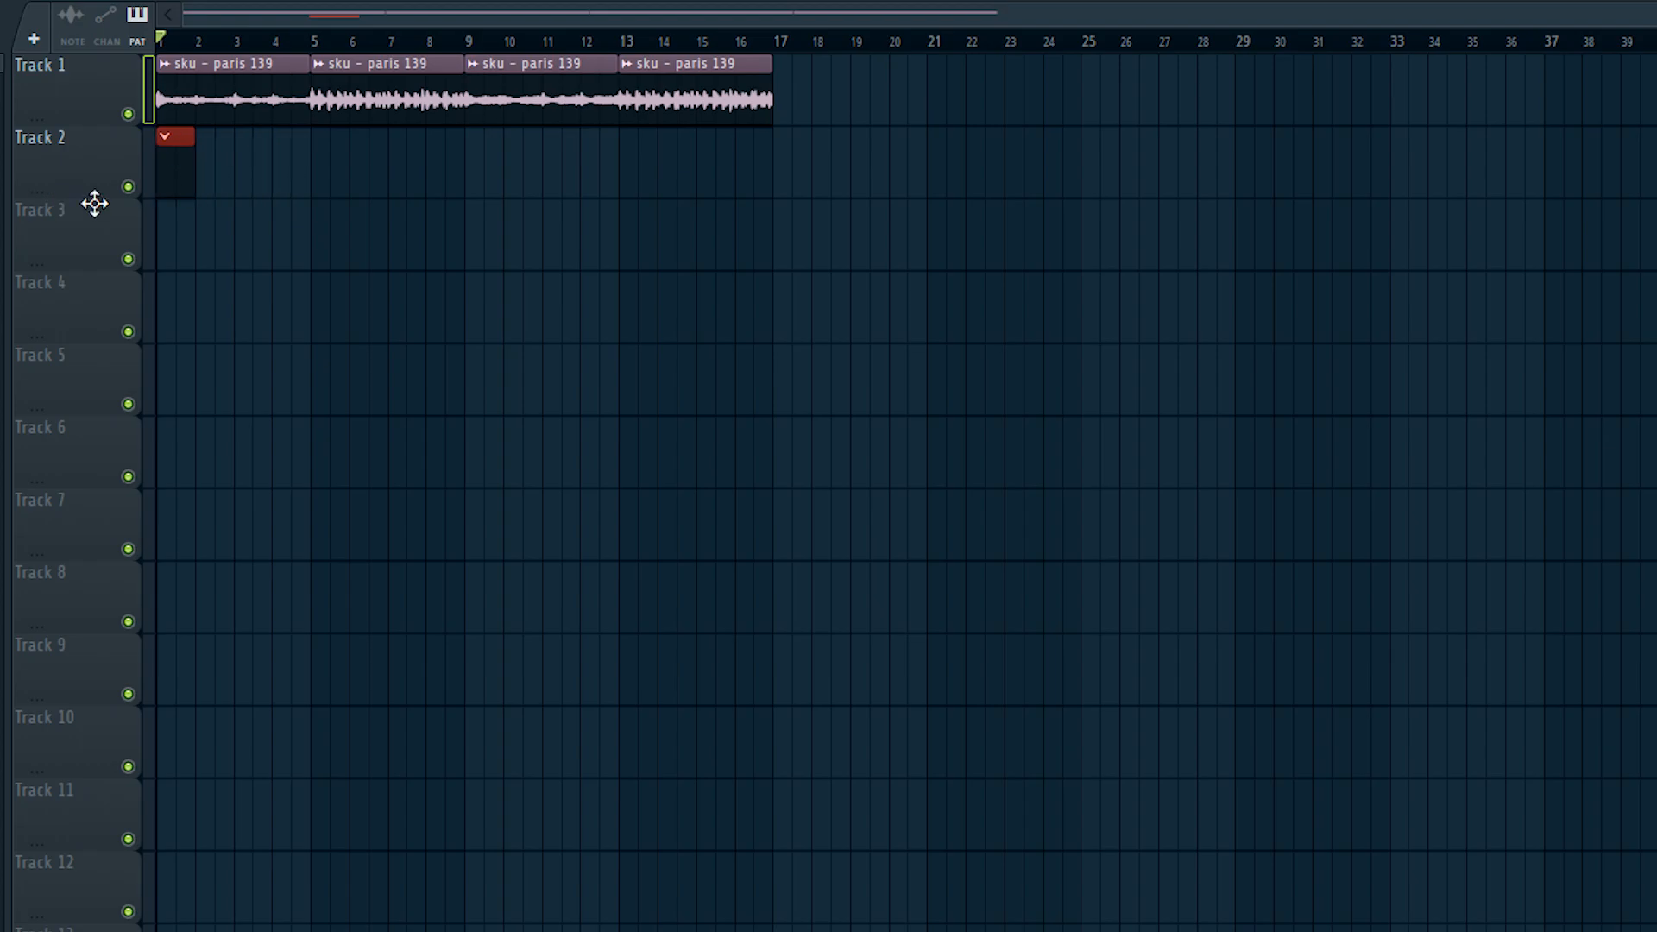
# Extend the Pattern 1 clip on Track 2 to bar 17 and load the ZENOLOGY instrument.
pyautogui.moveTo(190, 183); pyautogui.dragTo(484, 164)
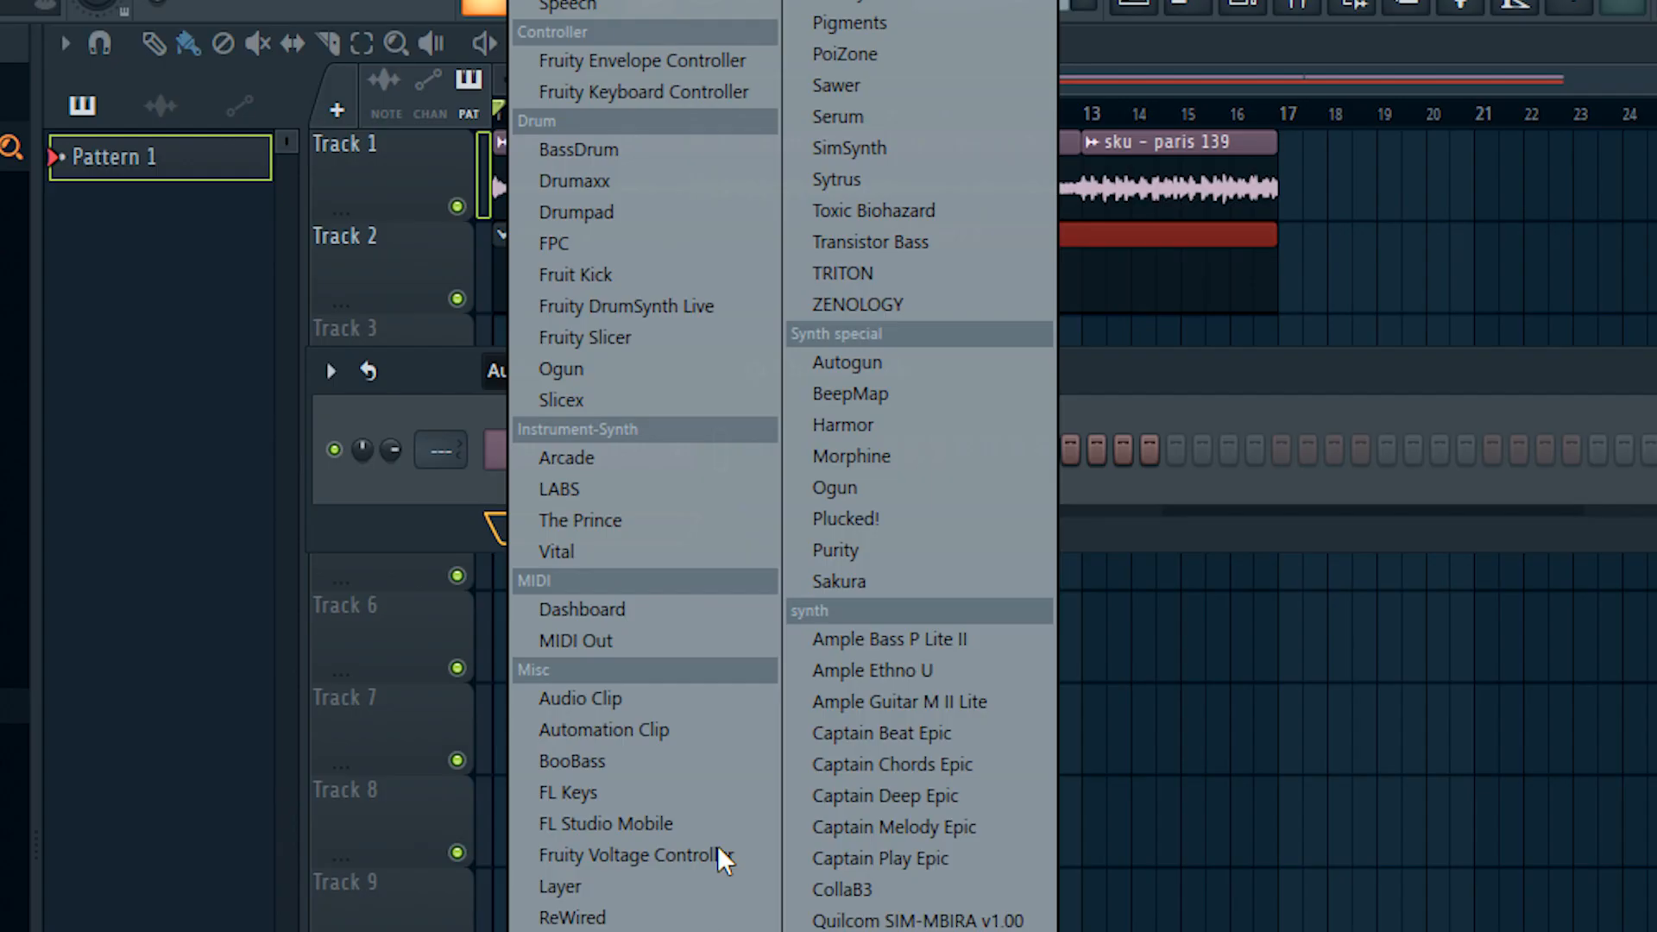
pyautogui.click(858, 303)
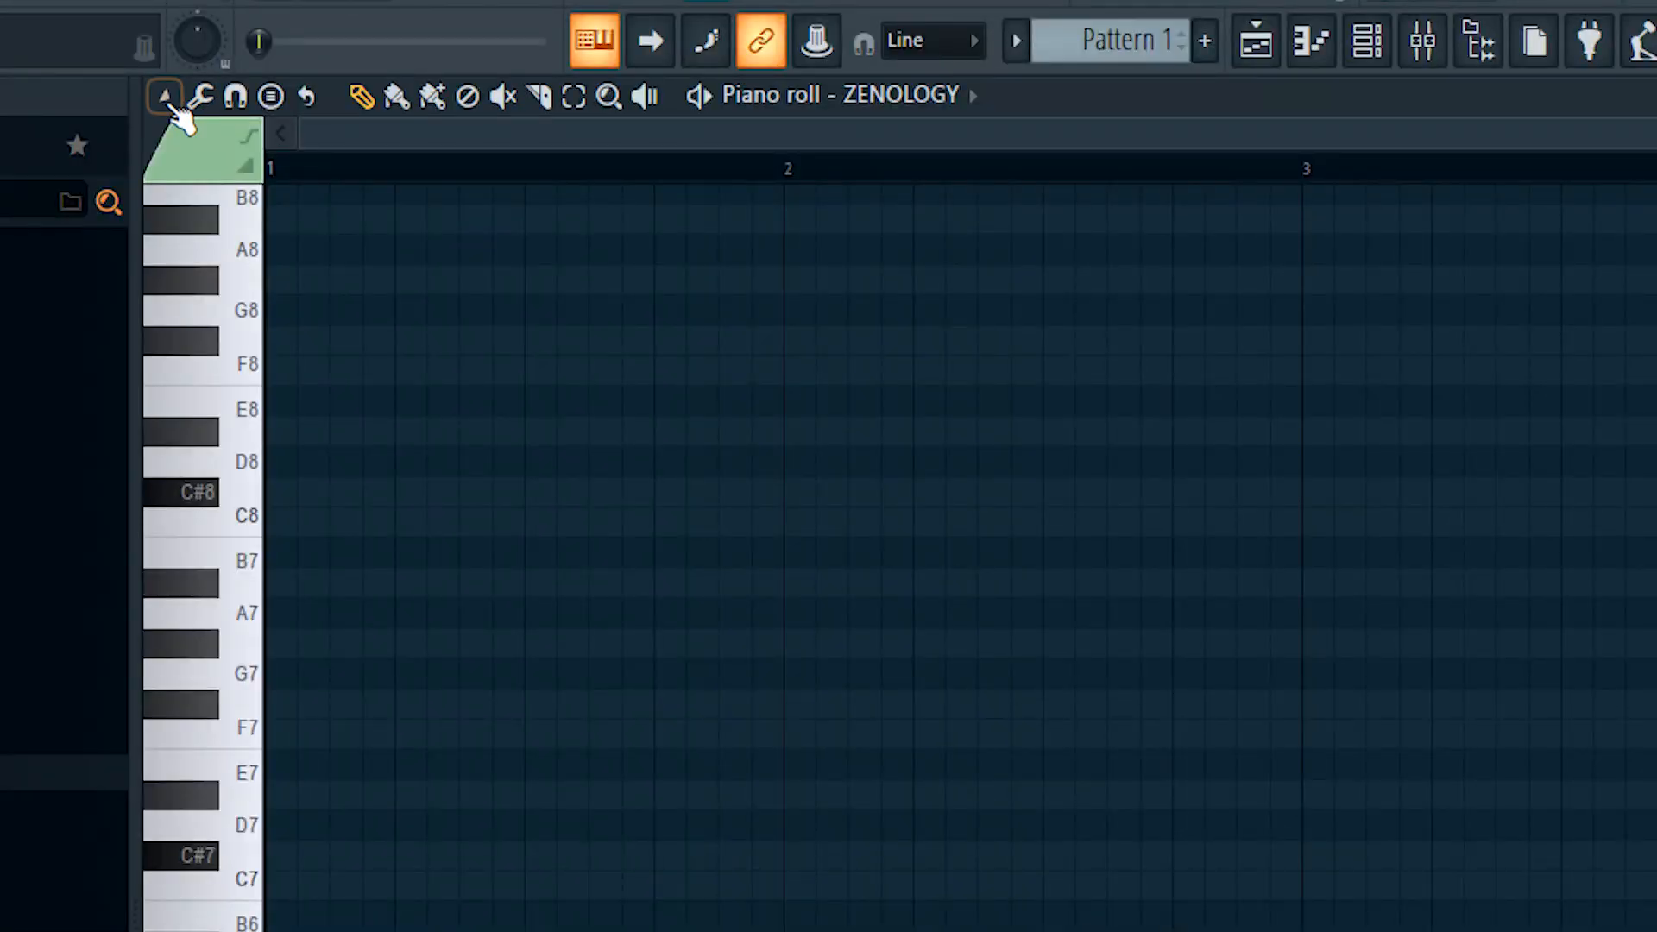
# Lengthen the E5 test note to half a bar and set the piano roll's scale highlighting to root E.
pyautogui.click(169, 100)
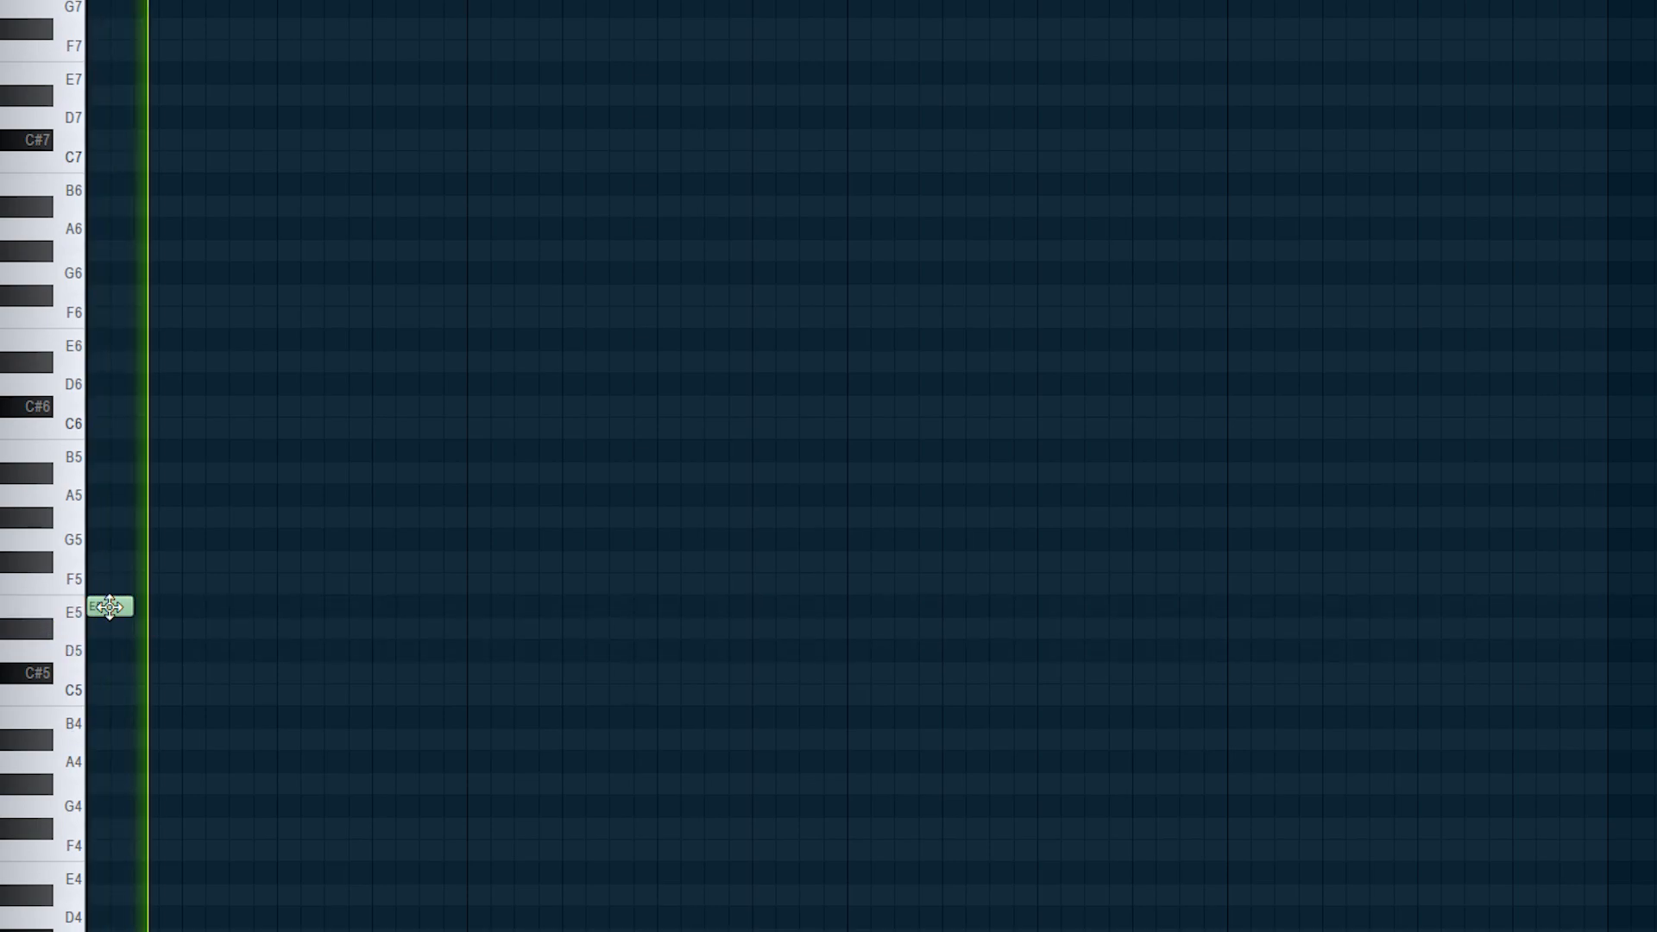
pyautogui.moveTo(131, 606); pyautogui.dragTo(315, 609)
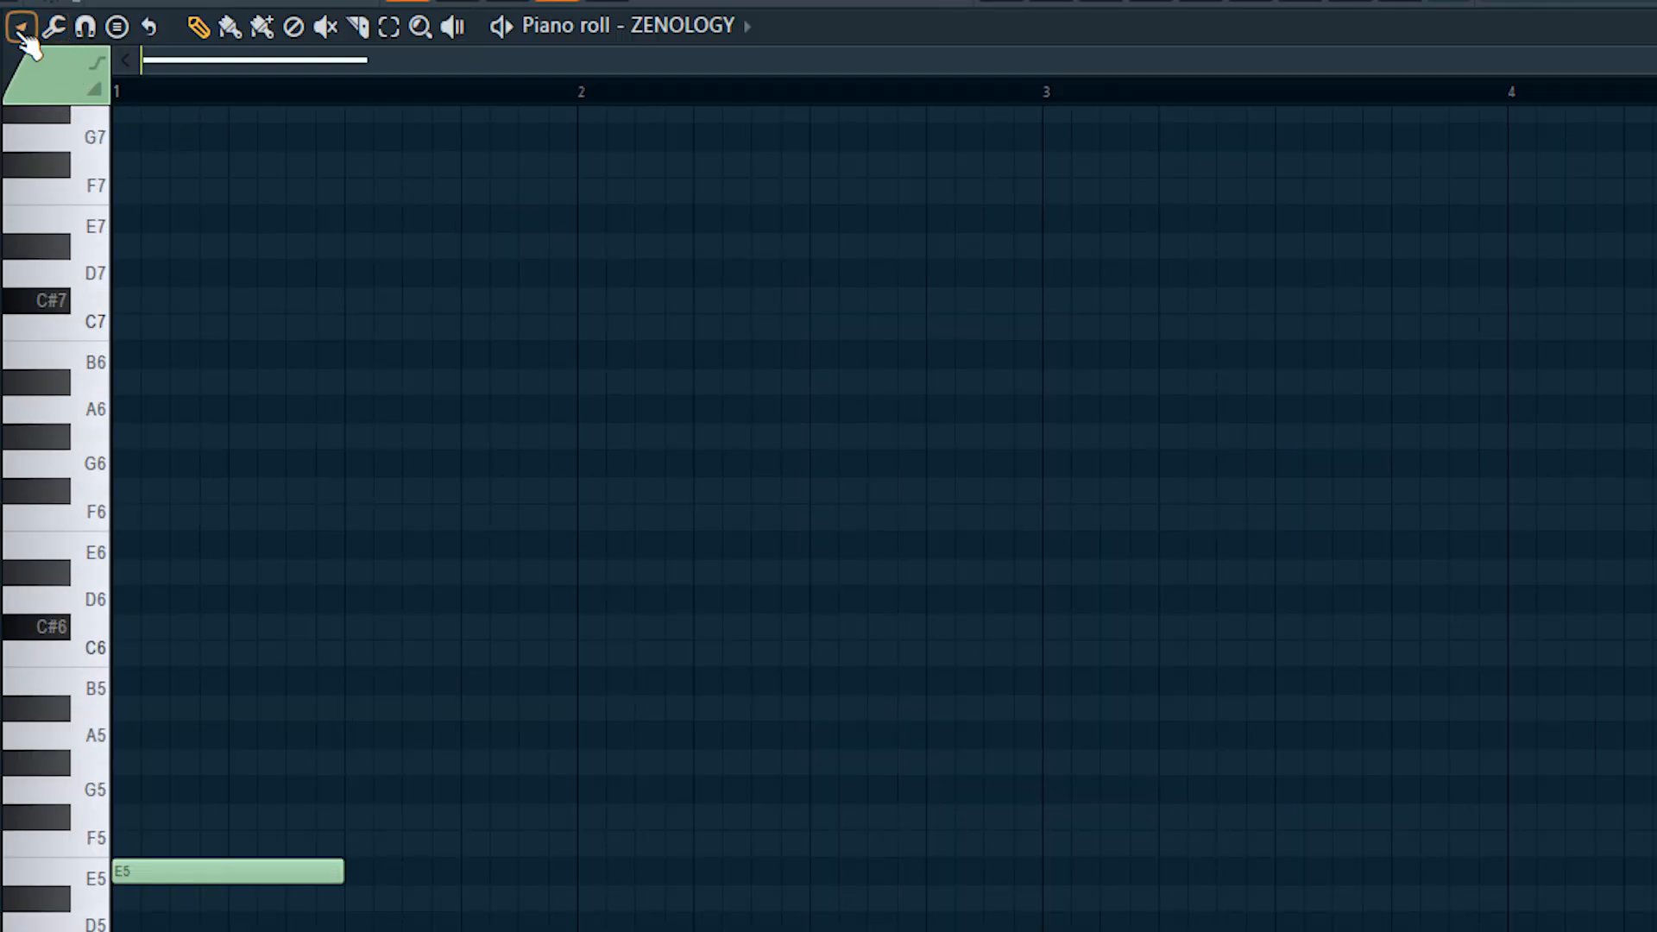
pyautogui.click(21, 27)
pyautogui.click(640, 444)
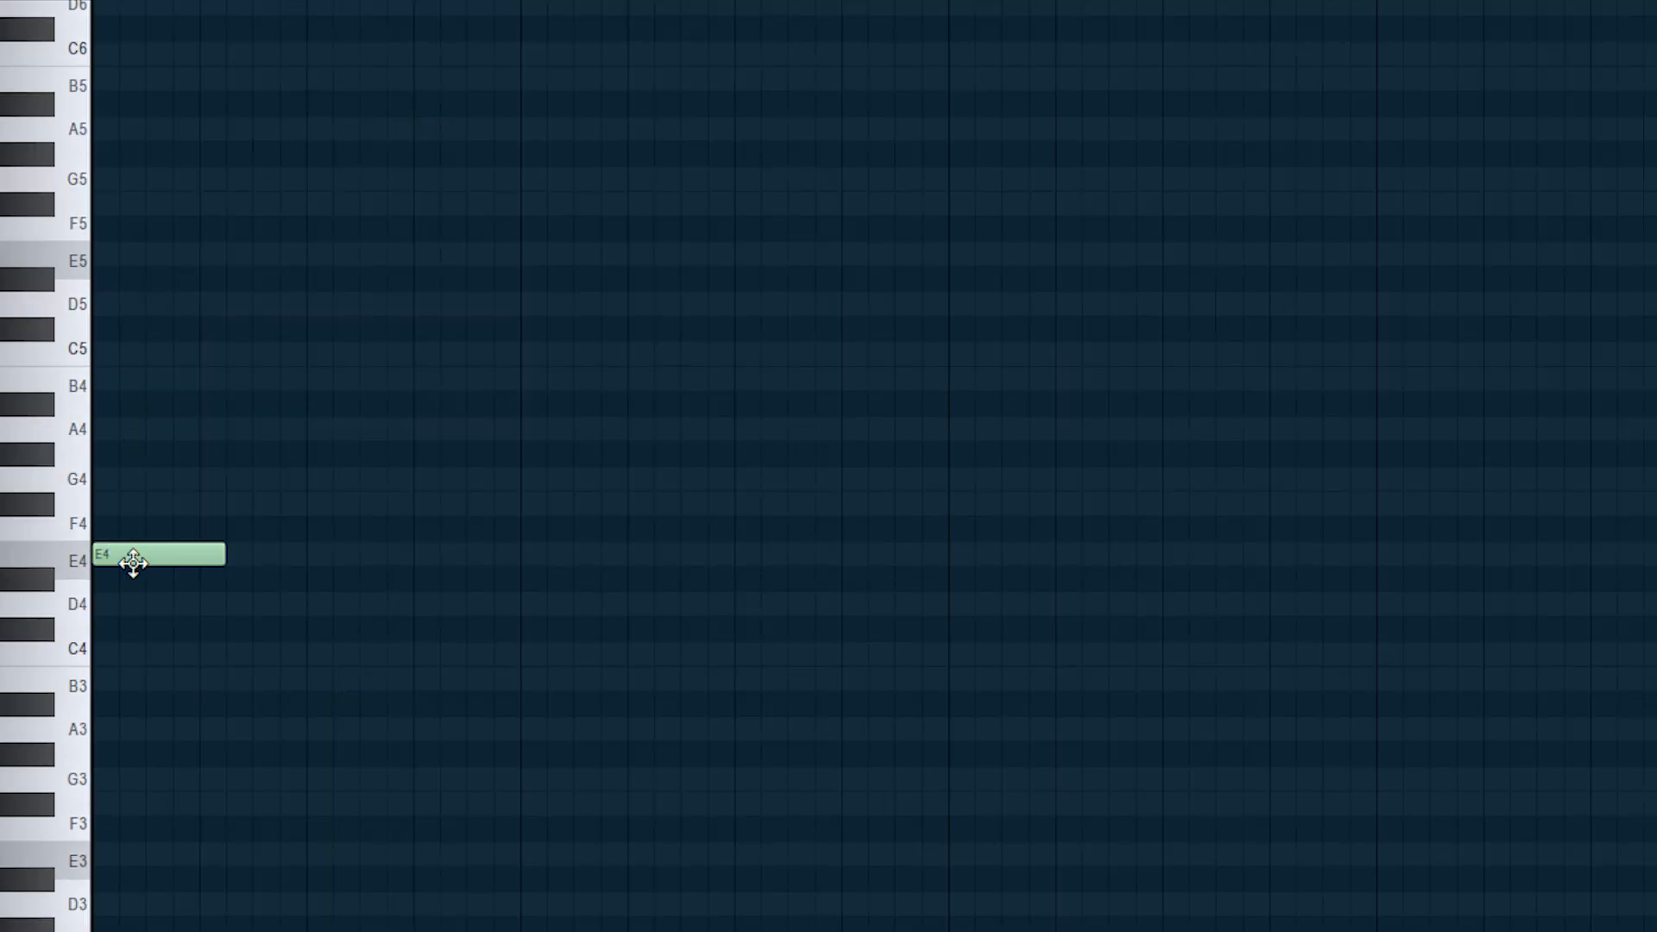
# Add a G4 note starting three sixteenths into bar 1, overlapping the opening E4, and play it back.
pyautogui.click(156, 480)
pyautogui.press('space')
pyautogui.press('space')
pyautogui.moveTo(200, 483)
pyautogui.mouseDown()
pyautogui.moveTo(248, 483)
pyautogui.moveTo(227, 481)
pyautogui.mouseUp()
pyautogui.press('space')
pyautogui.press('space')
pyautogui.press('space')
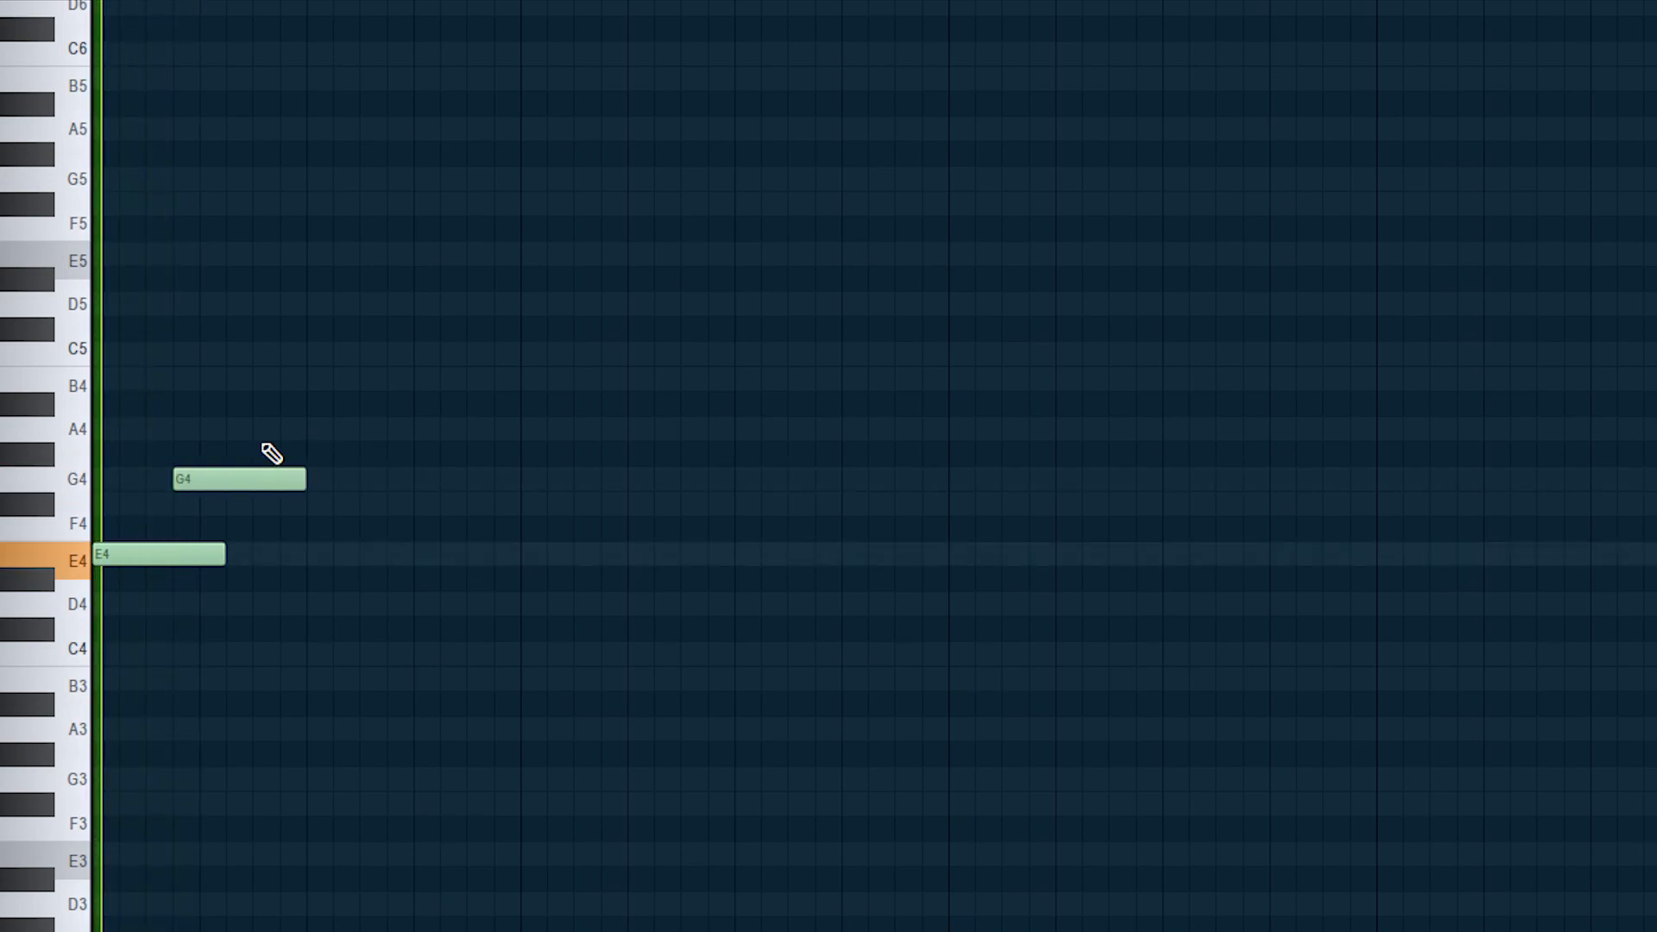
# Continue the line with an overlapping A4 and another G4 in bar 1, checking the timing by playback.
pyautogui.click(255, 429)
pyautogui.press('space')
pyautogui.press('space')
pyautogui.press('space')
pyautogui.moveTo(353, 488); pyautogui.dragTo(360, 485)
pyautogui.press('space')
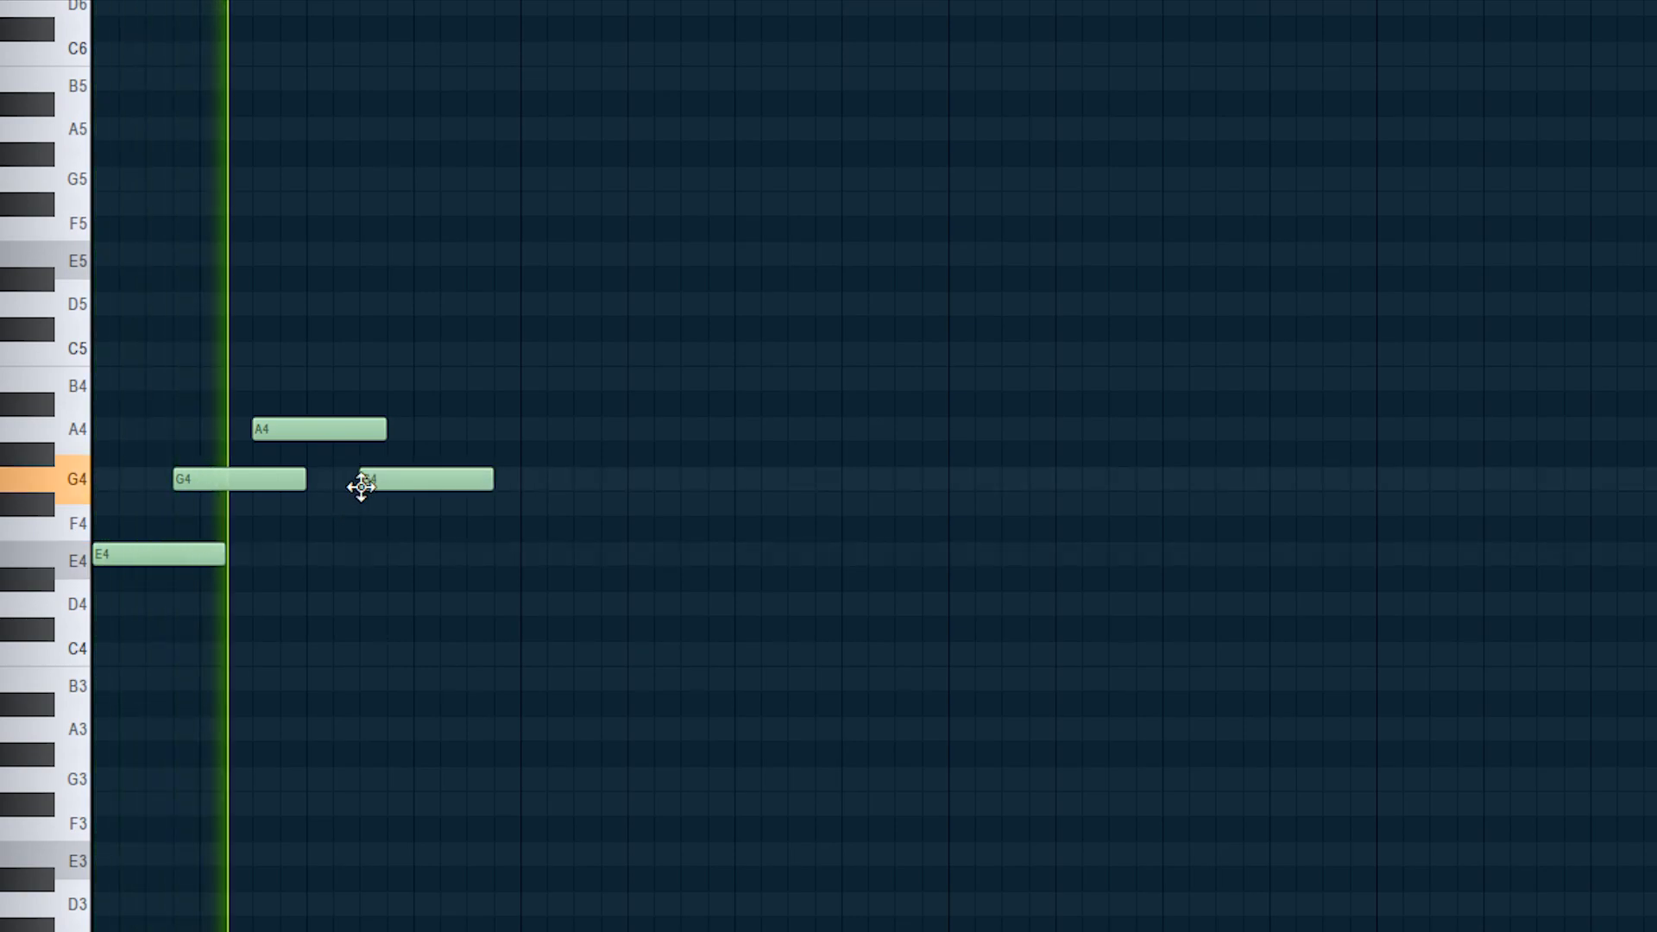
pyautogui.press('space')
pyautogui.press('space')
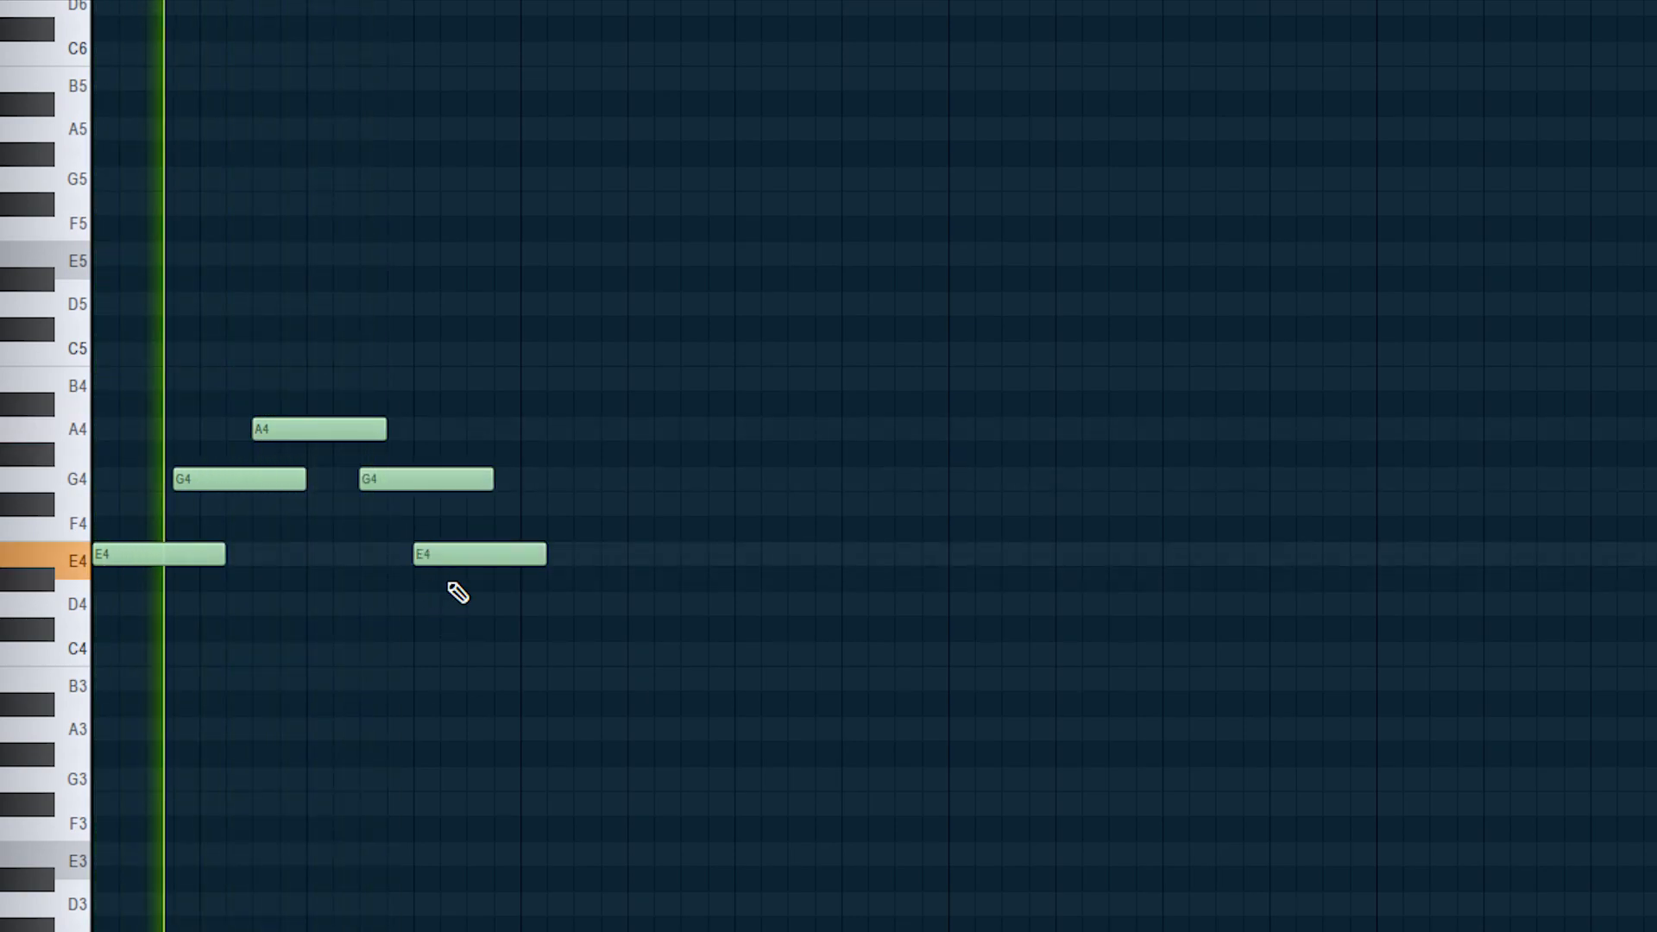
# Trim the E4 on beat 4 to the end of bar 1 and add a B4 above it.
pyautogui.moveTo(534, 553); pyautogui.dragTo(521, 554)
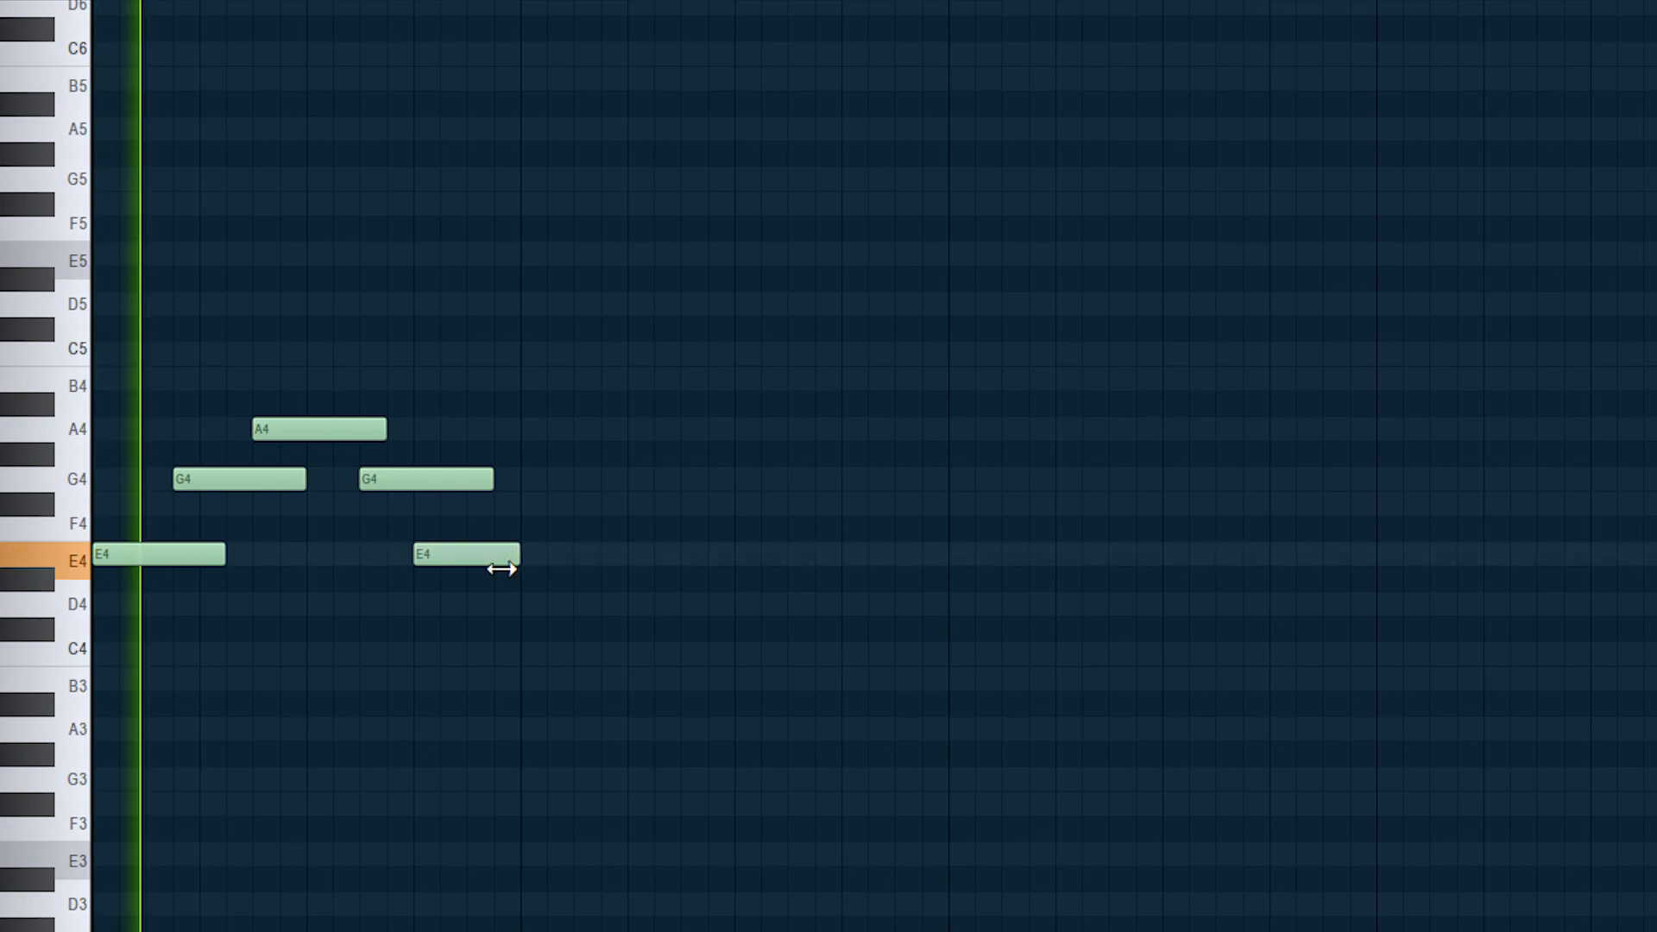
pyautogui.click(480, 380)
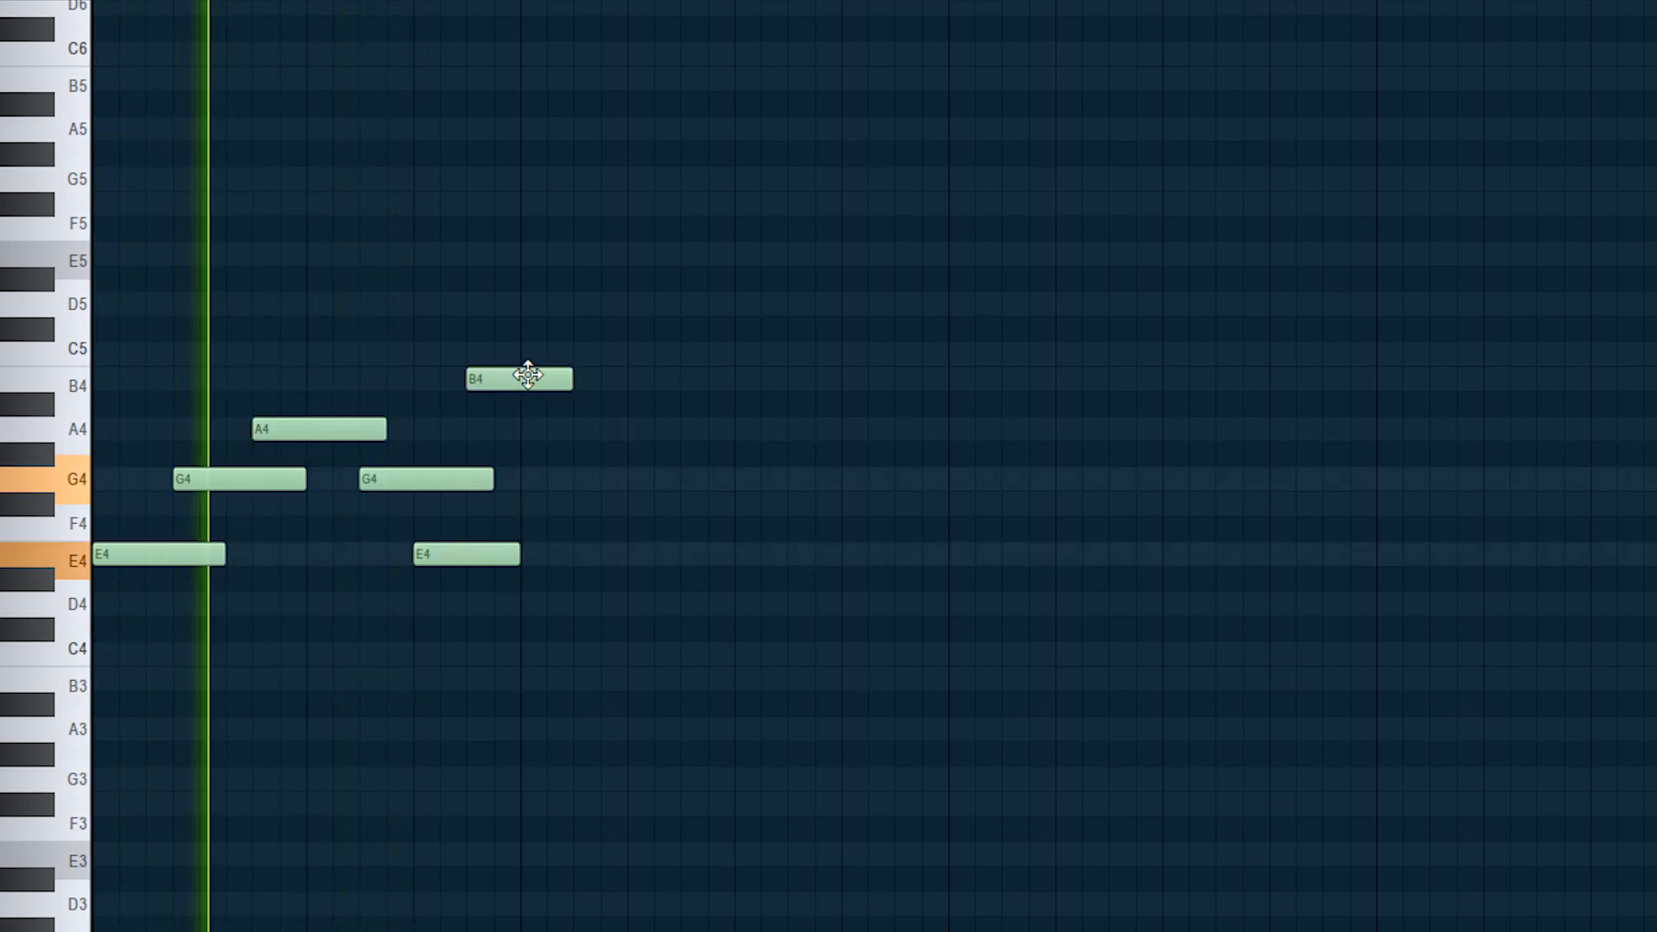
pyautogui.press('space')
# Add an E5 note sustained through the whole of bar 1 and play the pattern.
pyautogui.moveTo(24, 304); pyautogui.dragTo(21, 336)
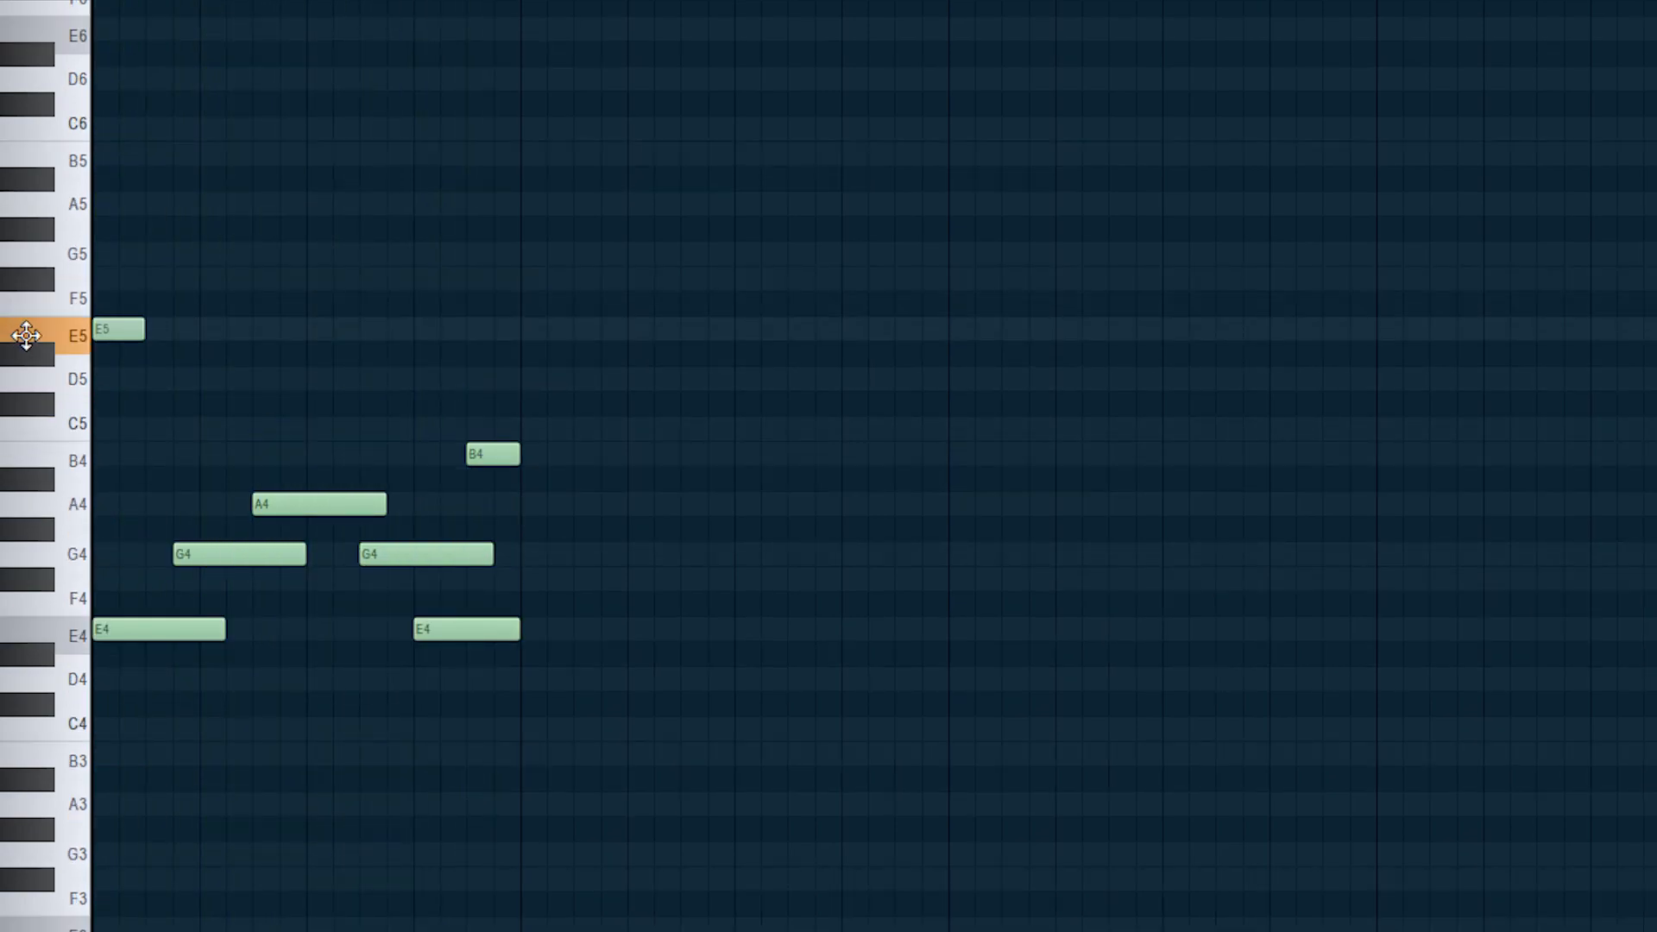
pyautogui.press('space')
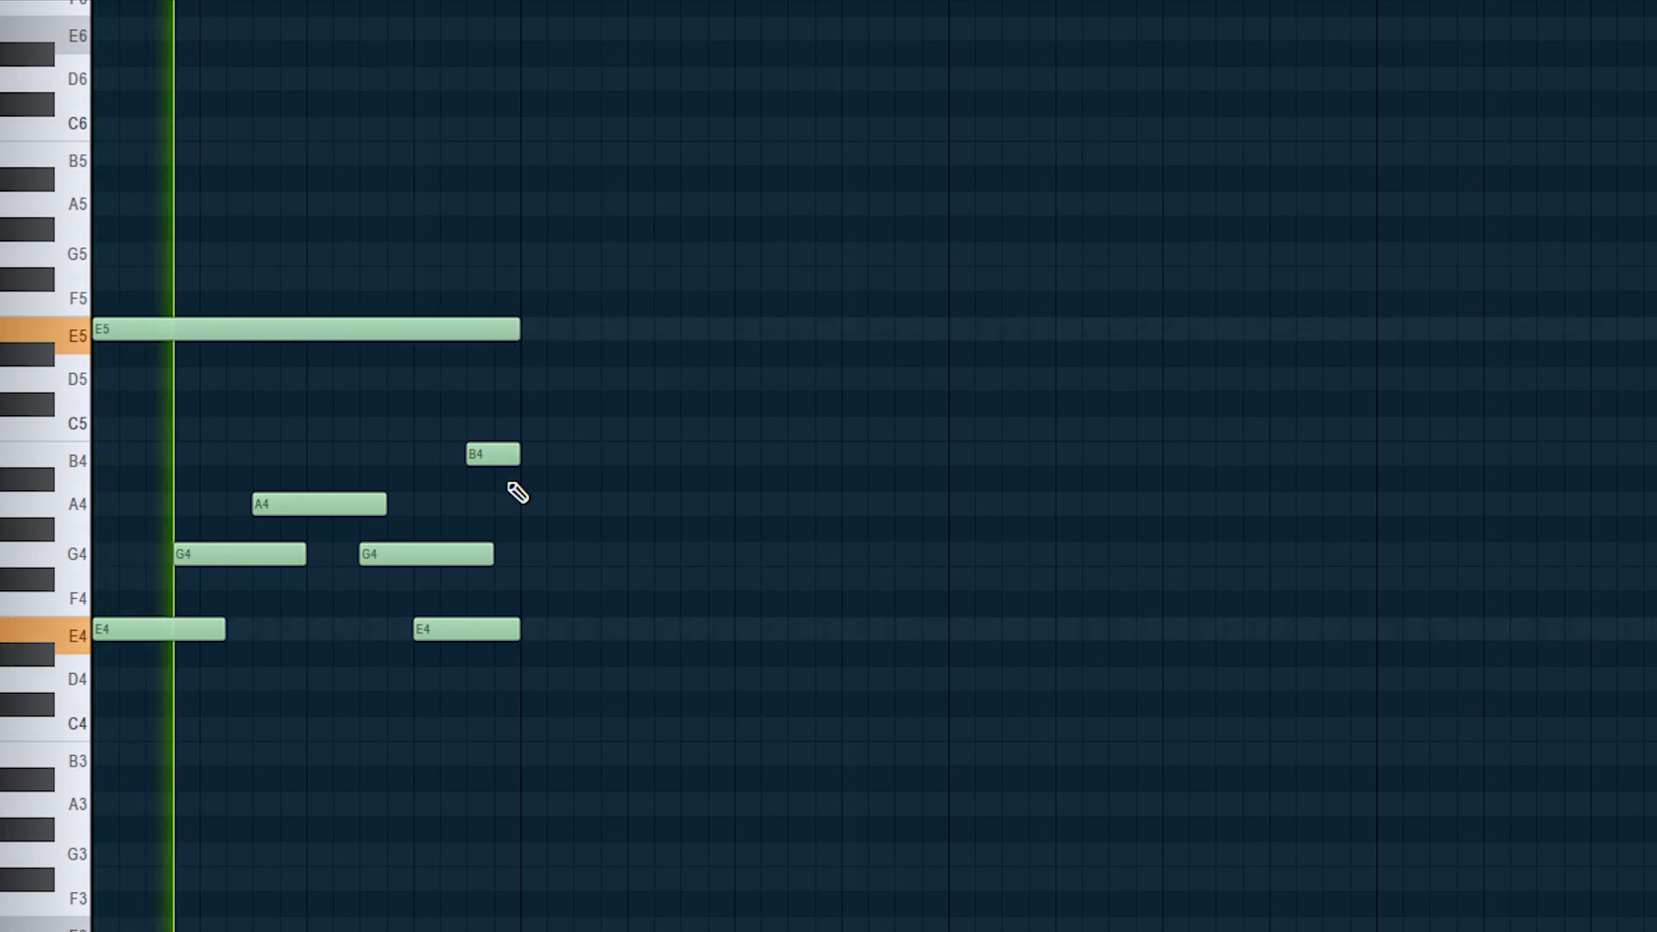
pyautogui.scroll(5, 517, 492)
pyautogui.press('space')
pyautogui.moveTo(227, 463)
pyautogui.mouseDown()
pyautogui.moveTo(189, 495)
pyautogui.moveTo(229, 485)
pyautogui.mouseUp()
pyautogui.rightClick(231, 483)
pyautogui.click(490, 663)
pyautogui.rightClick(490, 662)
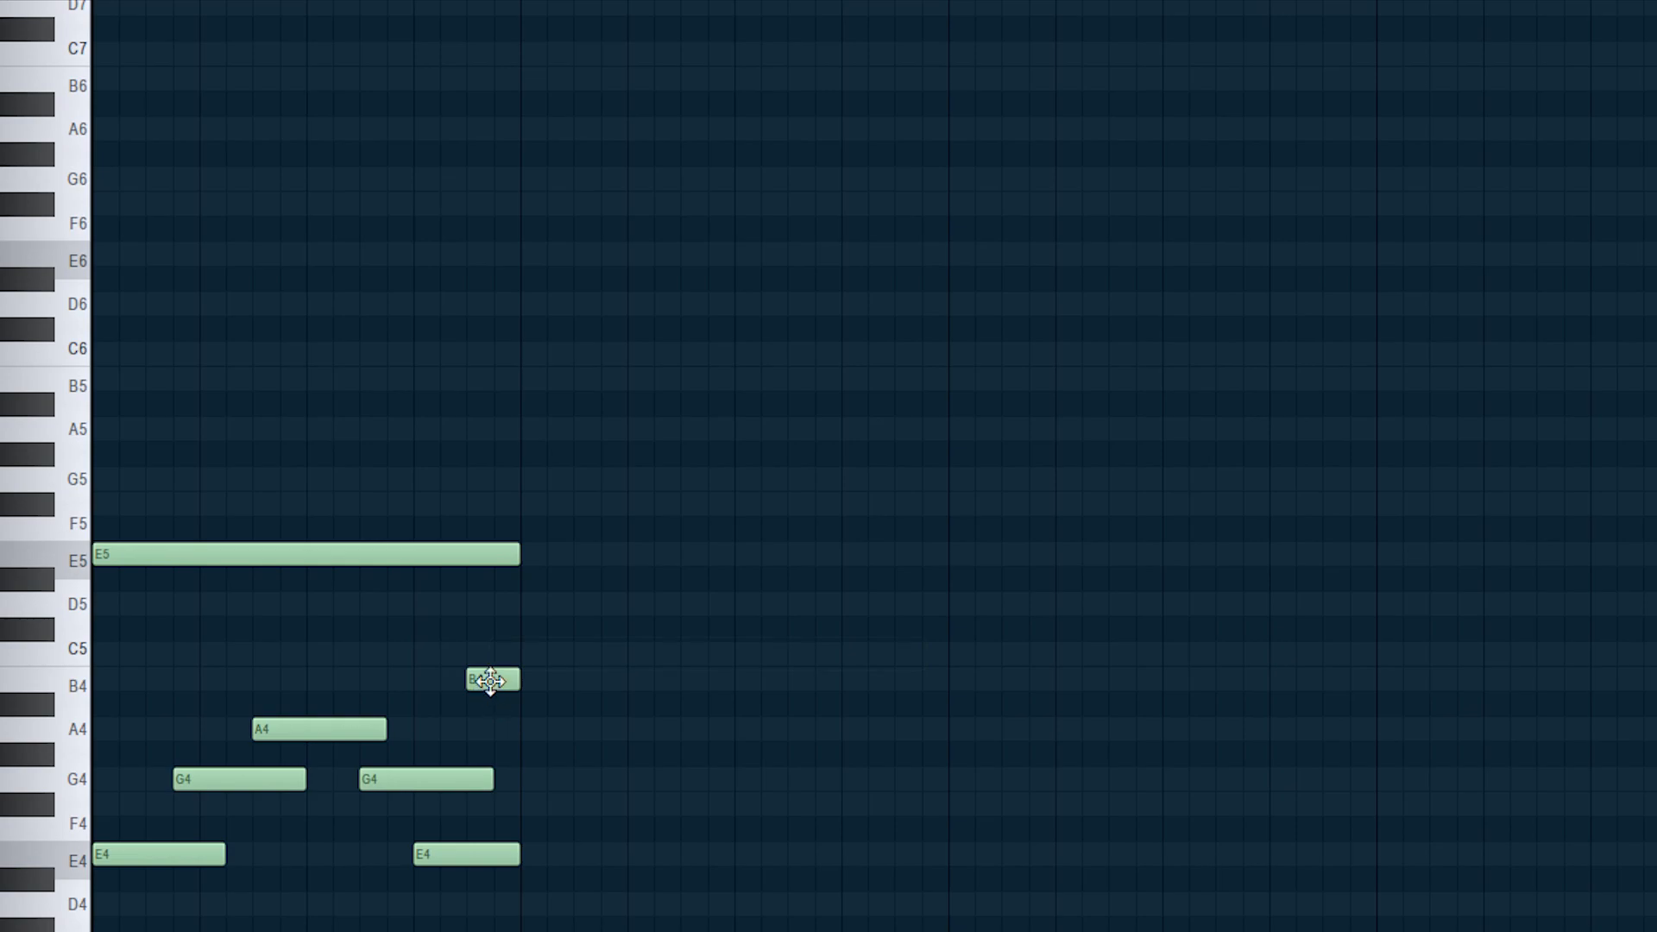
# Add a short G5 on beat 2 of bar 1 followed directly by a short F#5.
pyautogui.press('space')
pyautogui.click(261, 505)
pyautogui.press('space')
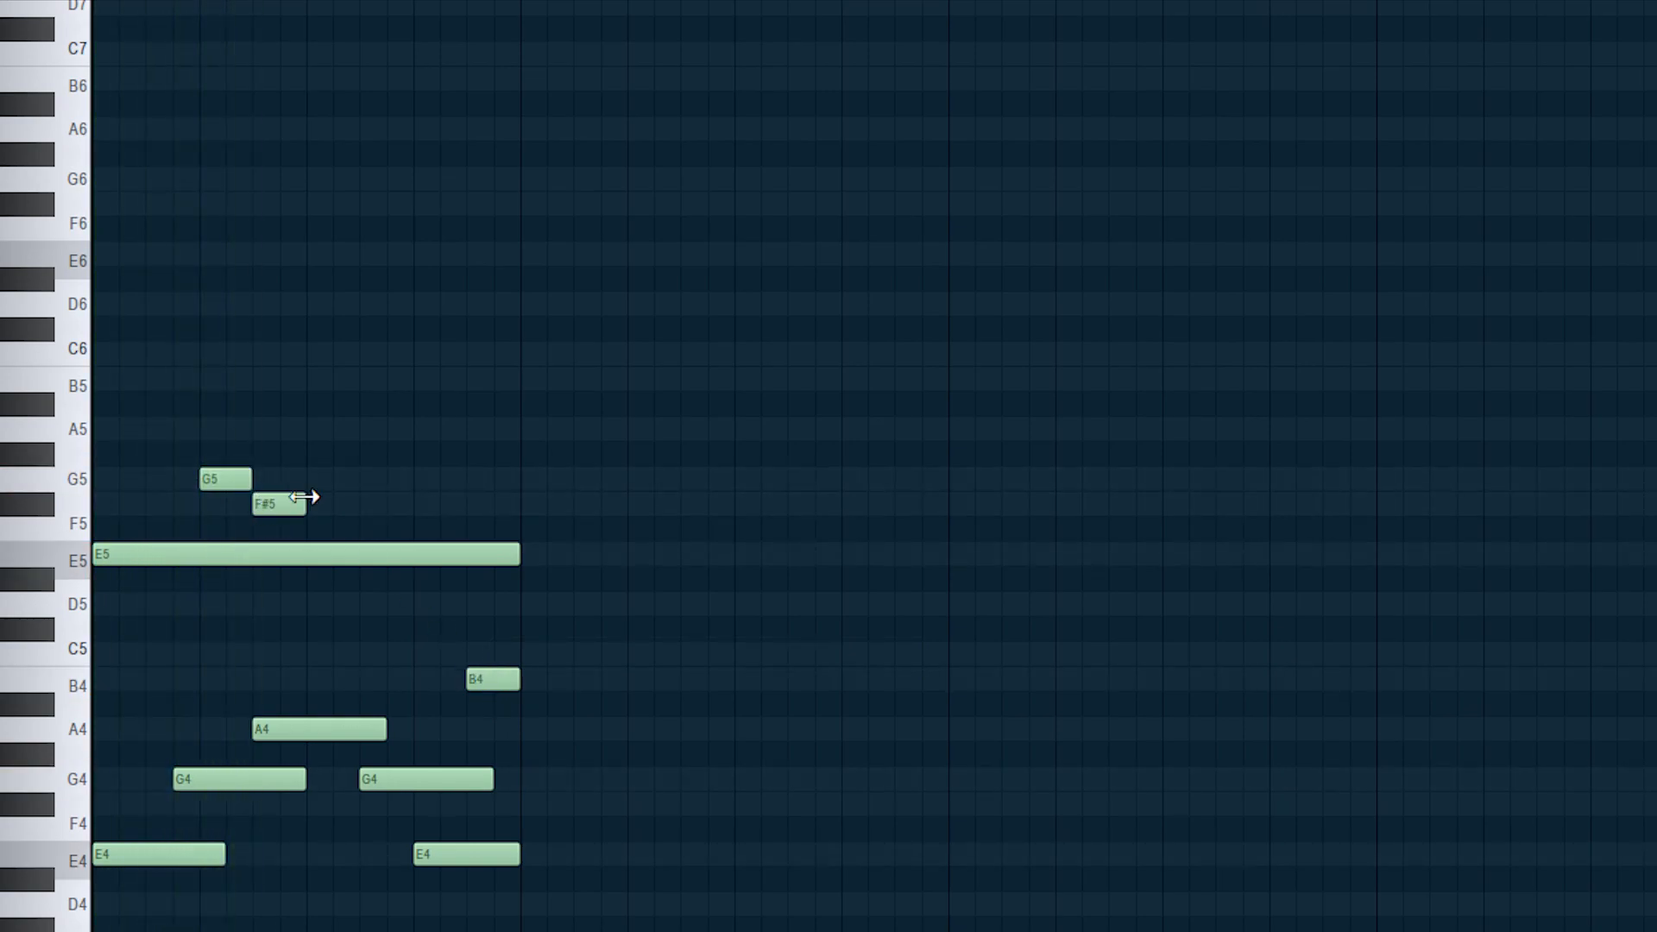
pyautogui.press('space')
# Add a short A5 on beat 3 and a short G5 on beat 4 of bar 1, auditioning the melody.
pyautogui.scroll(3, 333, 496)
pyautogui.press('space')
pyautogui.press('space')
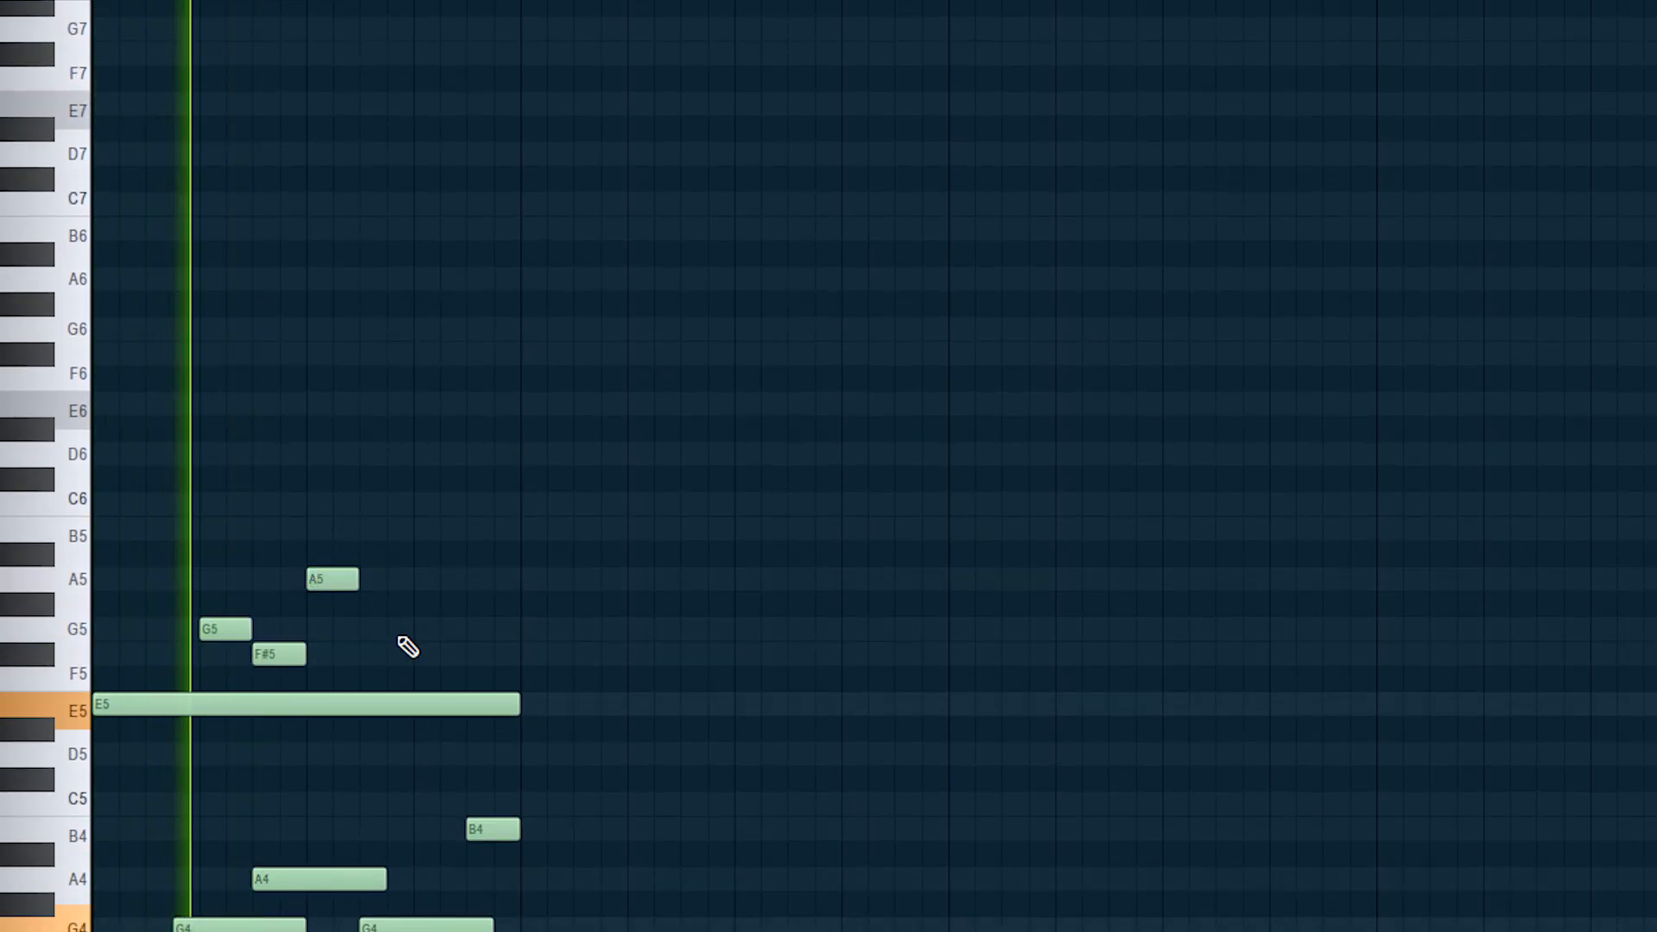
pyautogui.click(418, 629)
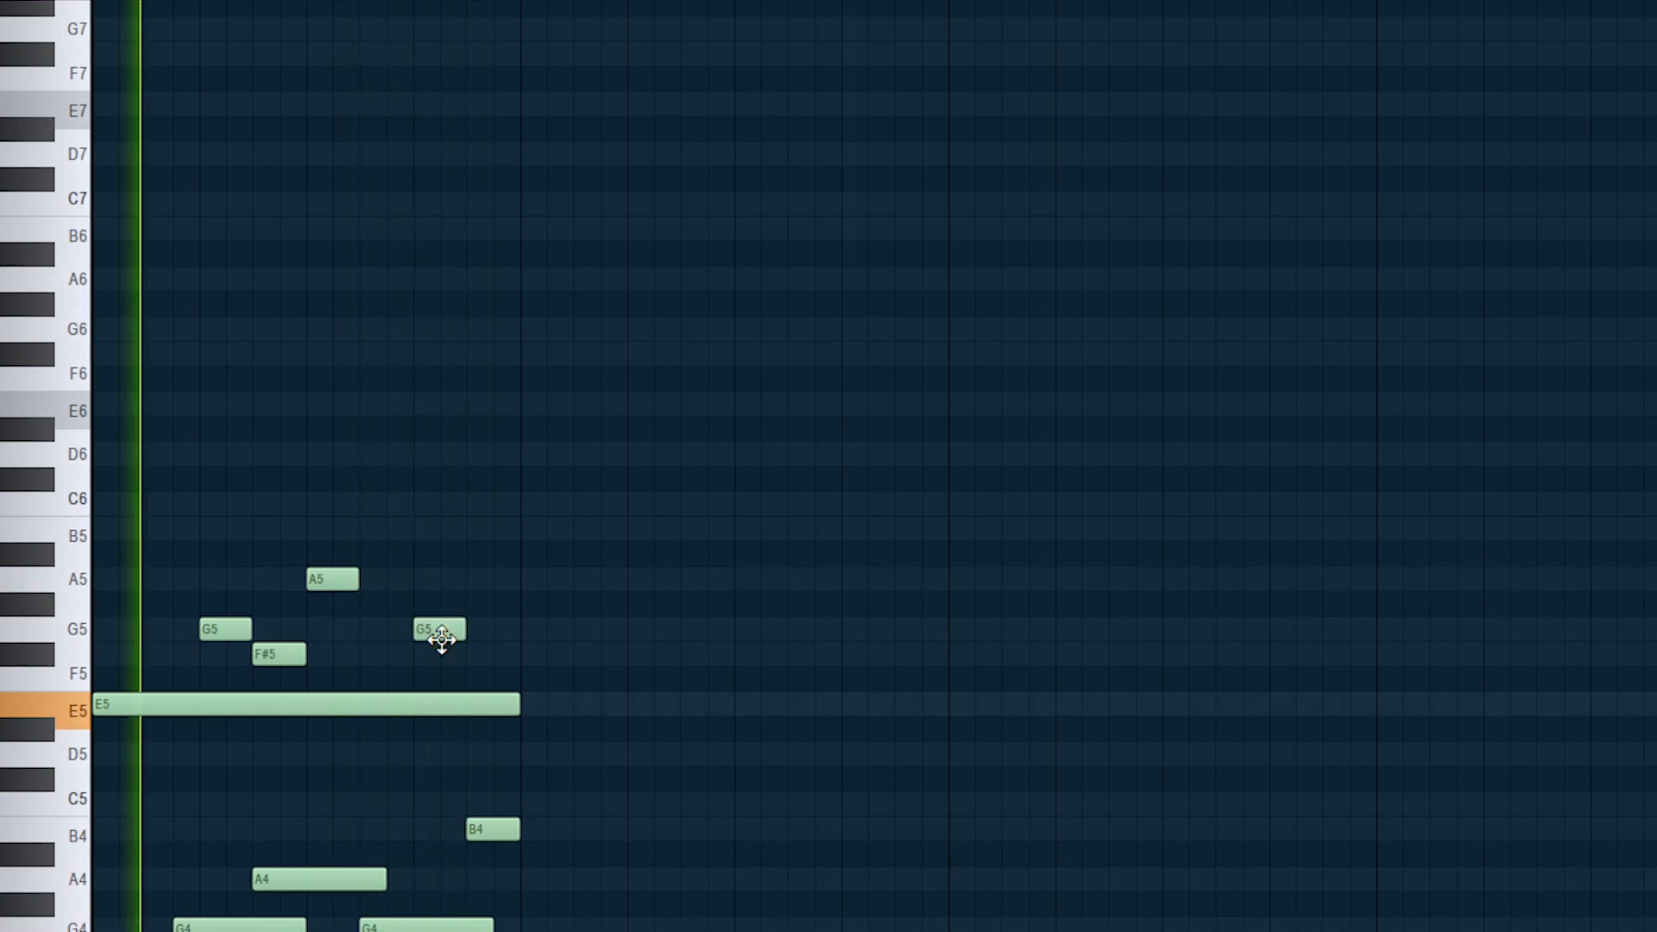
pyautogui.scroll(-6, 451, 656)
pyautogui.press('space')
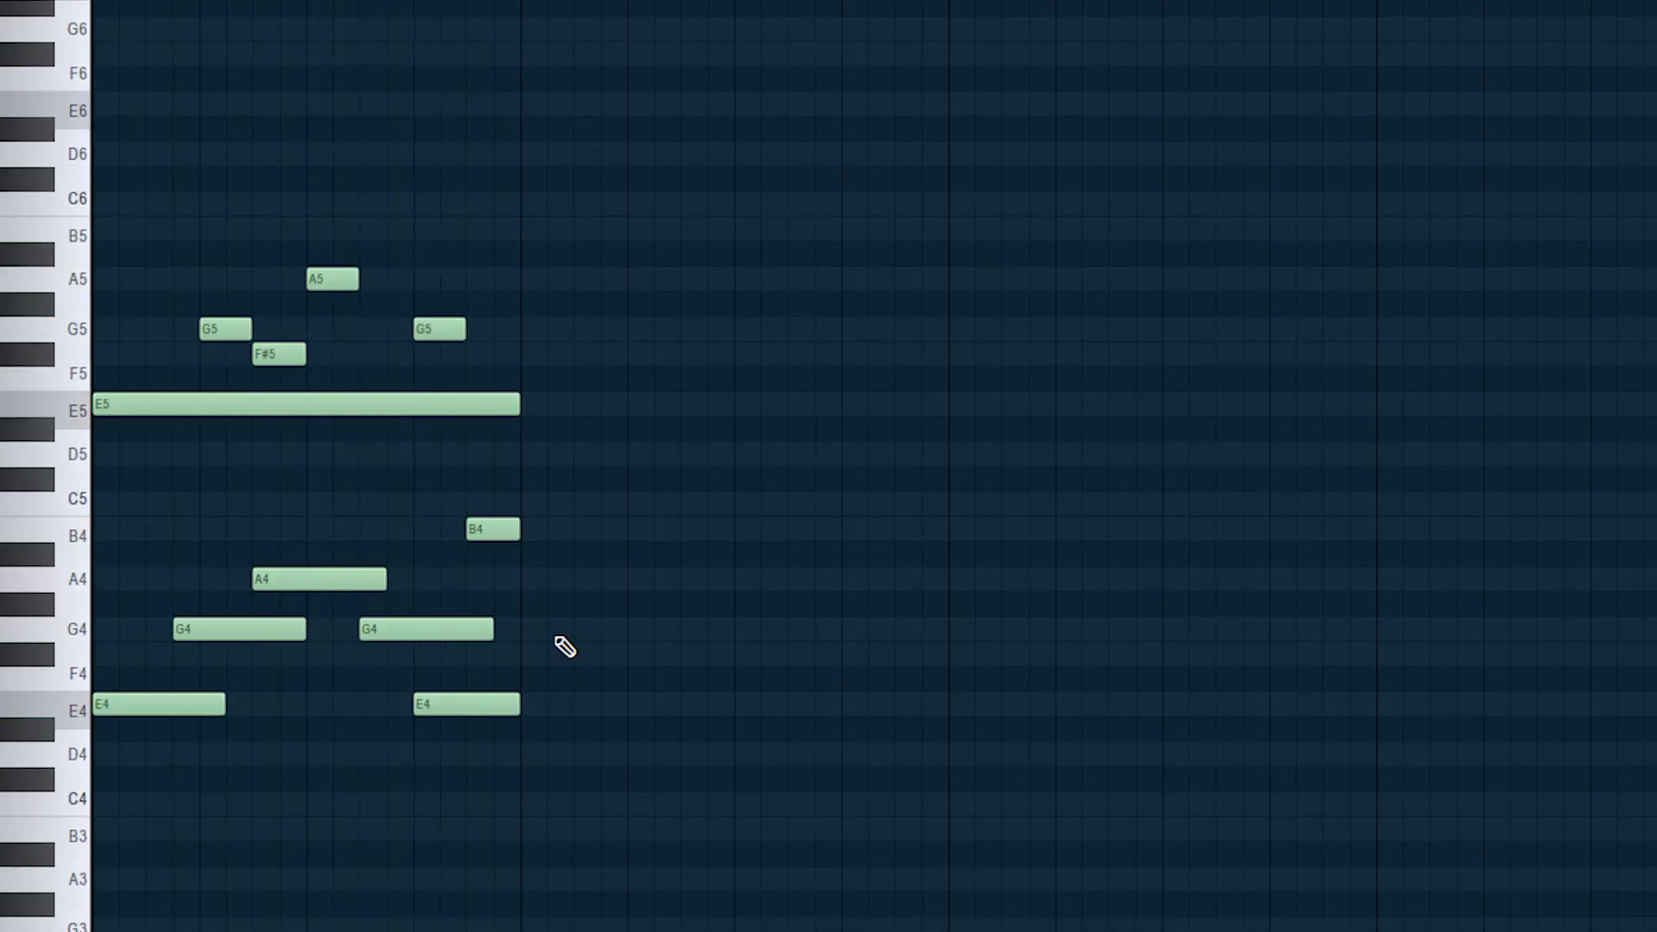
# Duplicate the bar 1 notes into bar 2 and lengthen the first B4 to beat 2 of bar 2.
pyautogui.hotkey('ctrl', 'b')
pyautogui.press('space')
pyautogui.rightClick(566, 405)
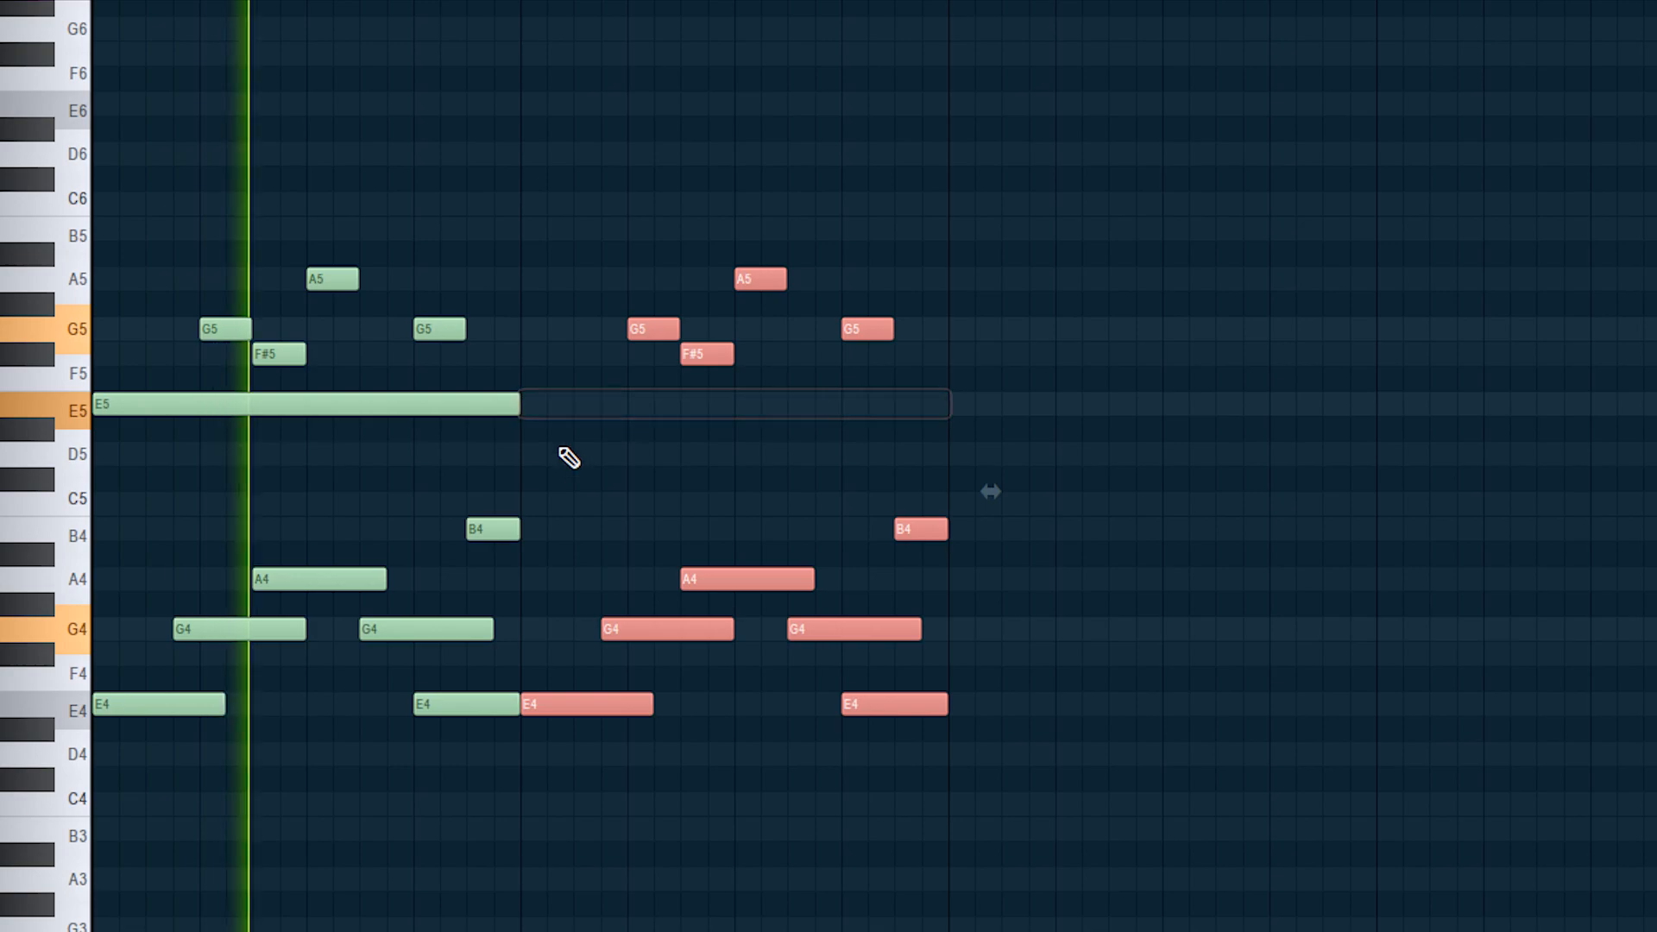
pyautogui.hotkey('ctrl', 'z')
pyautogui.moveTo(519, 529); pyautogui.dragTo(623, 530)
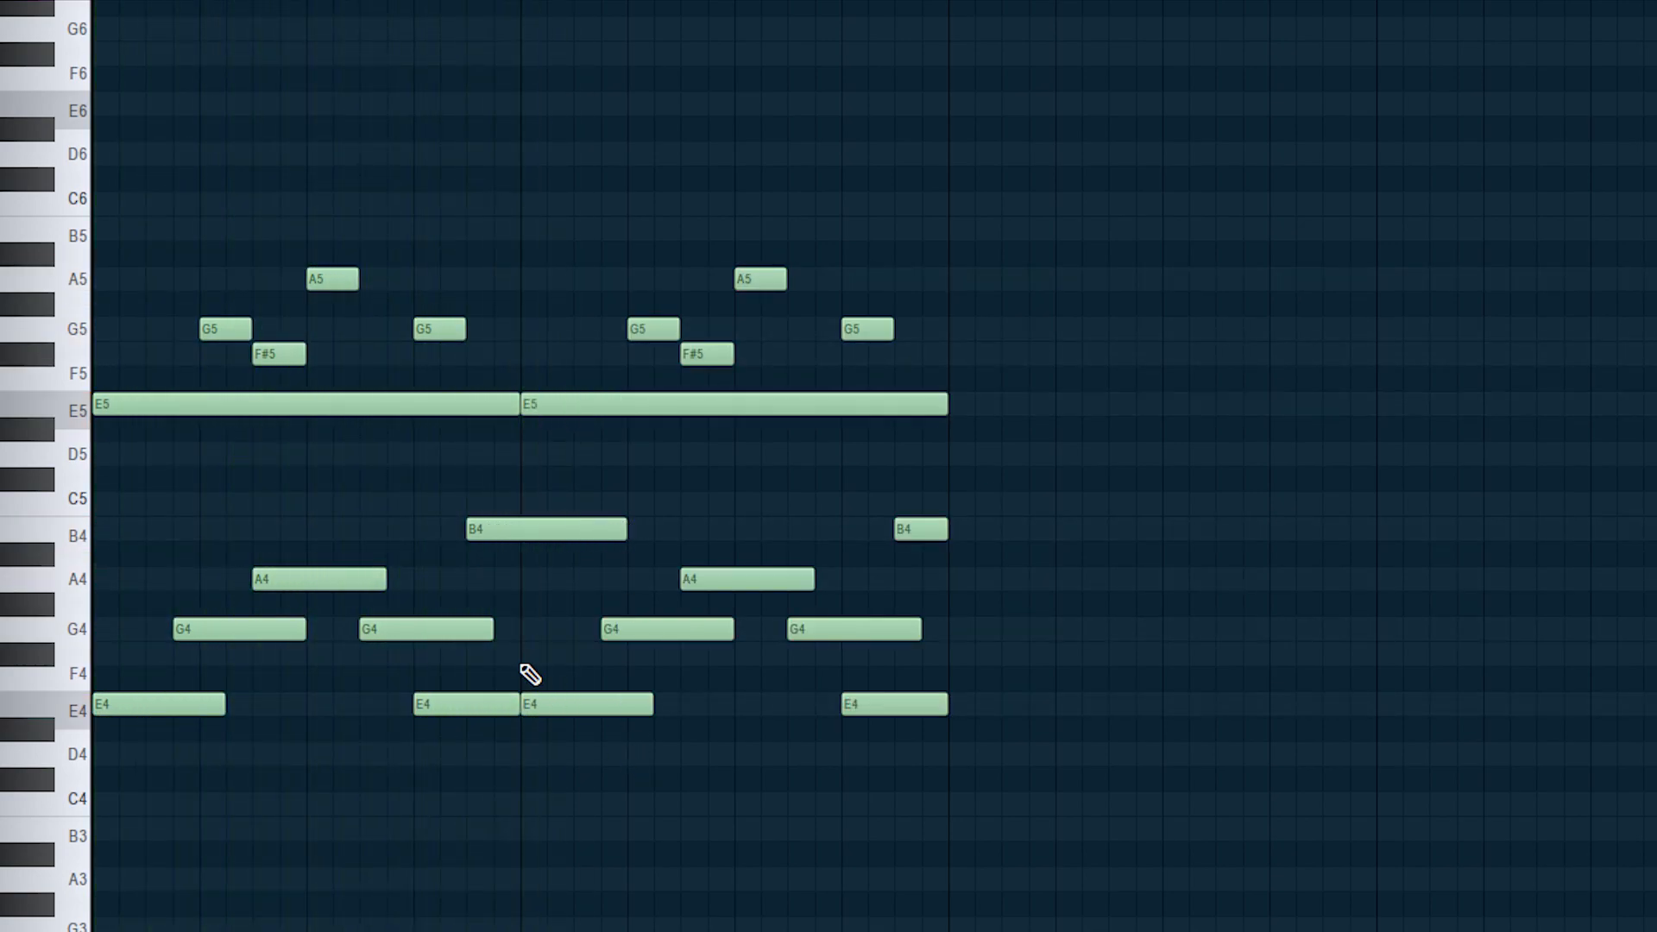
# Lengthen the second G4 of bar 1 slightly past the bar 2 line and duplicate the melody to fill four bars.
pyautogui.moveTo(519, 628); pyautogui.dragTo(549, 630)
pyautogui.moveTo(1113, 889); pyautogui.dragTo(563, 200)
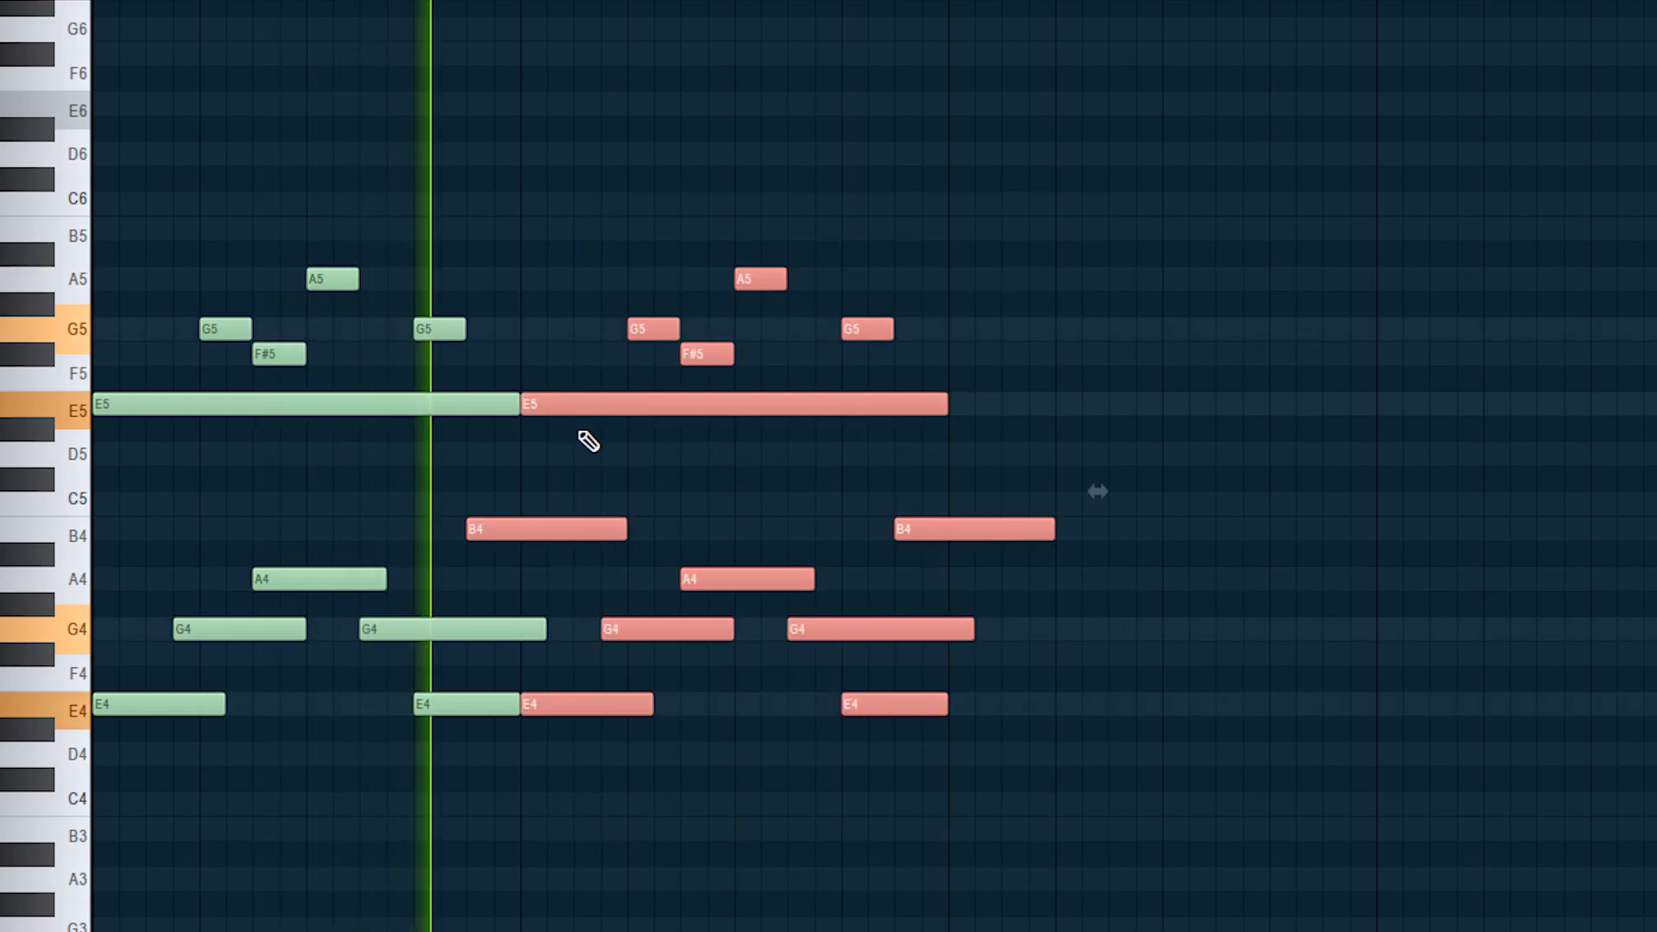
pyautogui.moveTo(577, 407); pyautogui.dragTo(991, 439)
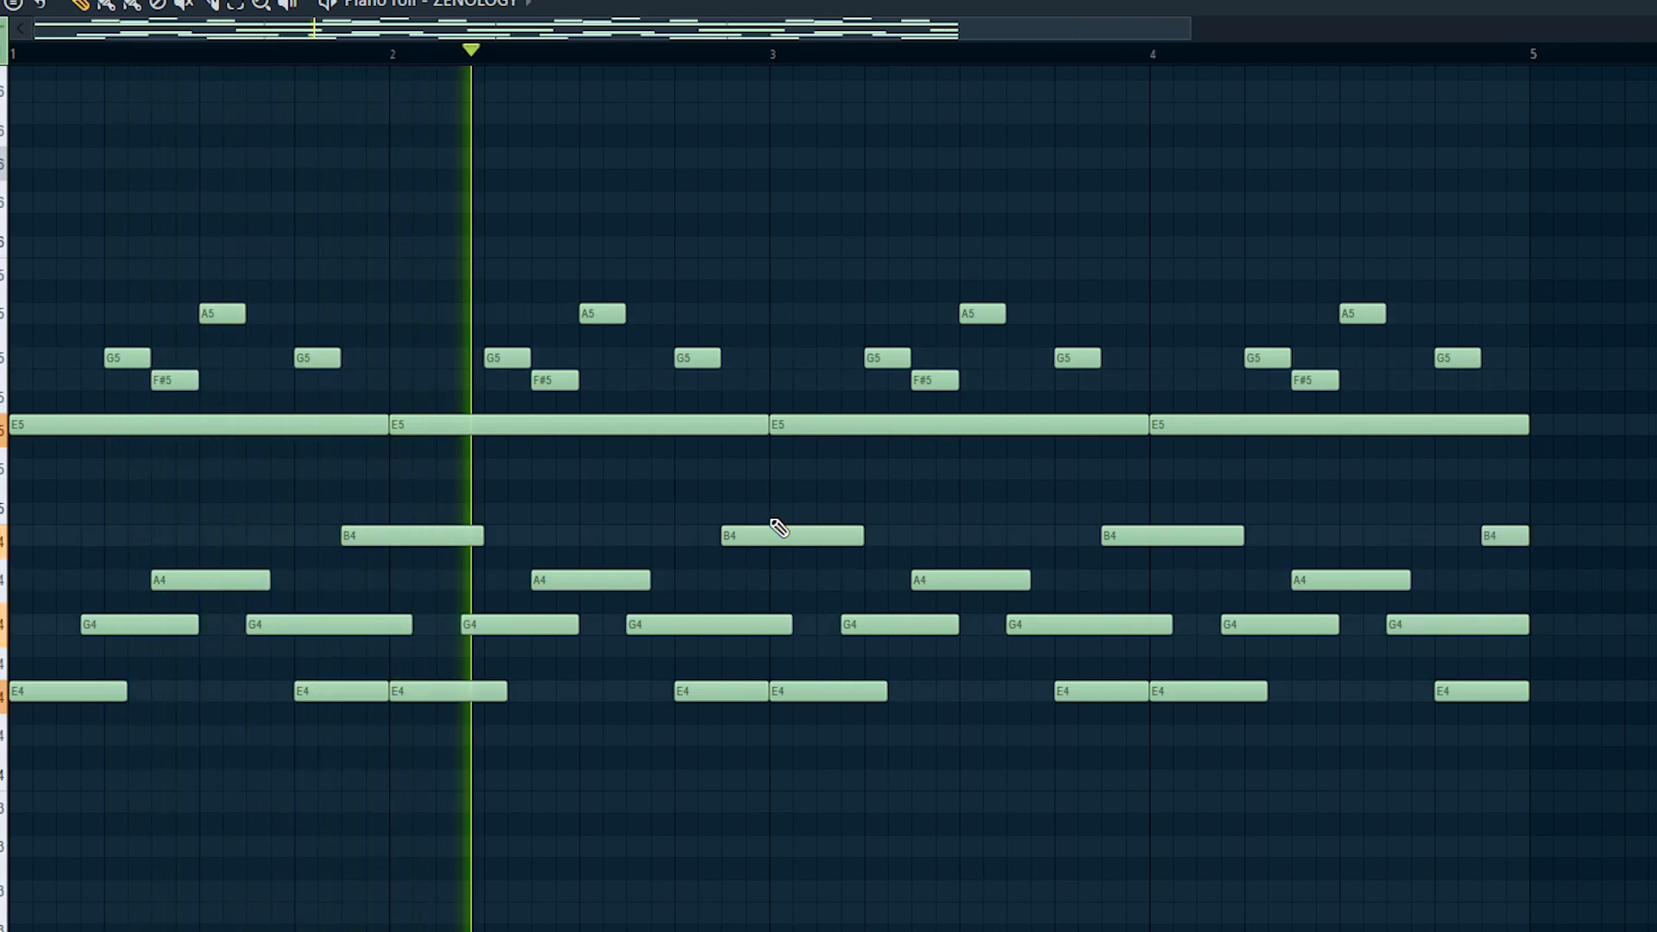
pyautogui.keyDown('ctrl'); pyautogui.scroll(-1, 771, 539); pyautogui.keyUp('ctrl')
pyautogui.scroll(1, 524, 548)
pyautogui.scroll(1, 521, 547)
pyautogui.scroll(-4, 543, 566)
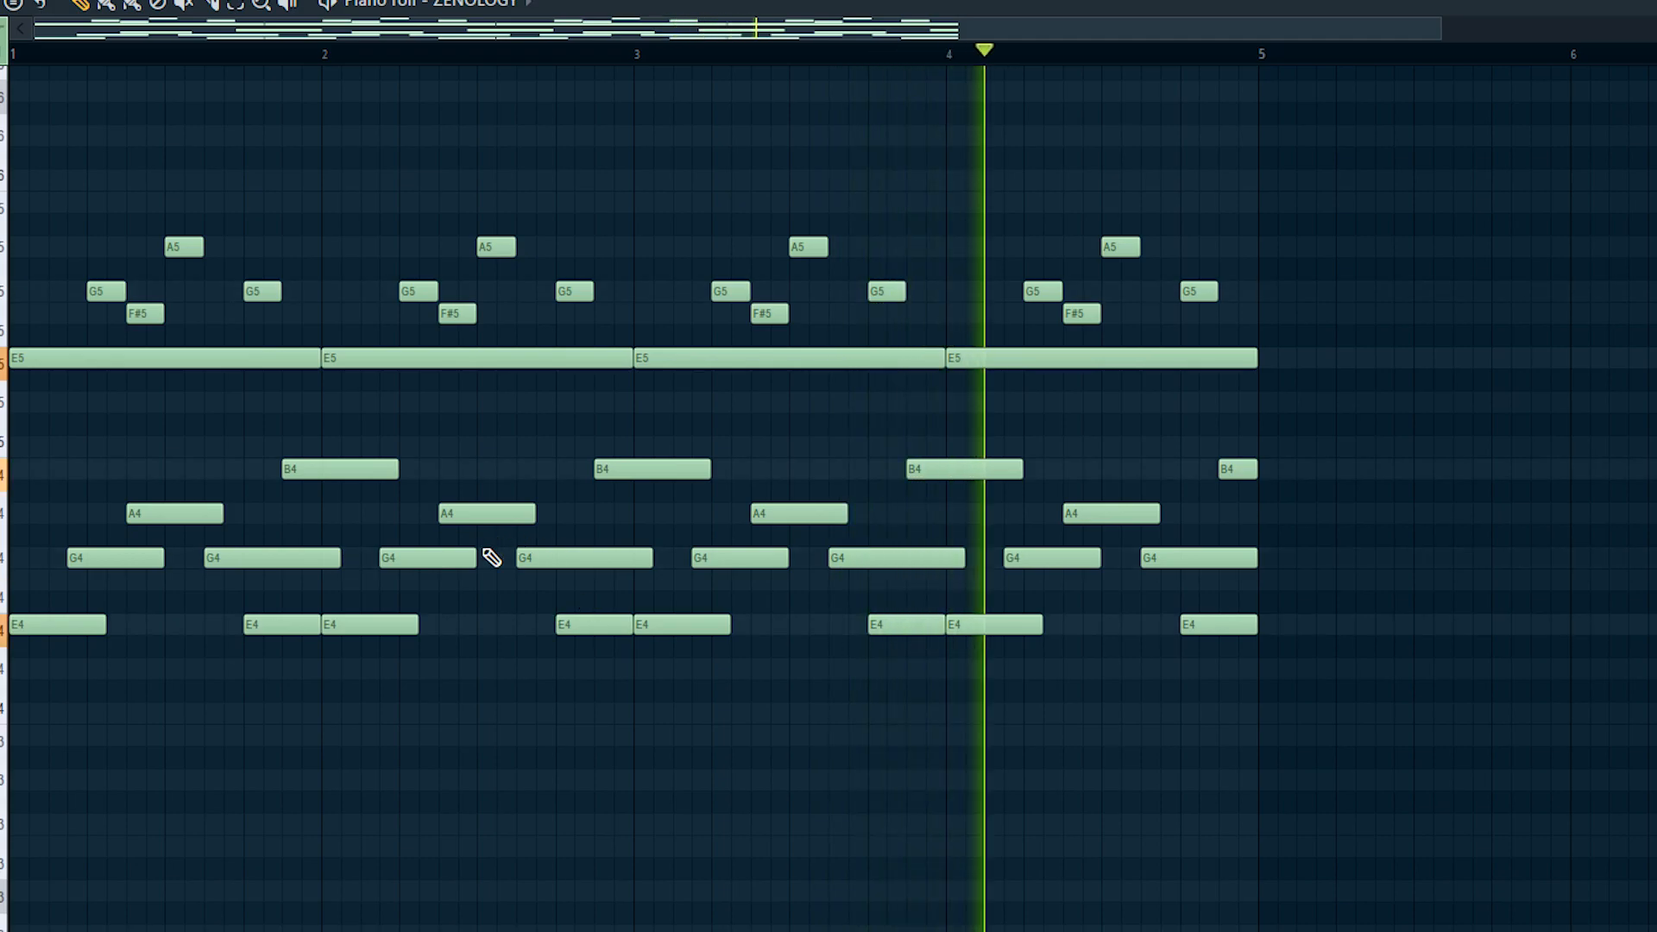
pyautogui.press('space')
# Load Fruity Parametric EQ 2 into the first effect slot of the ZENOLOGY mixer track.
pyautogui.press('F9')
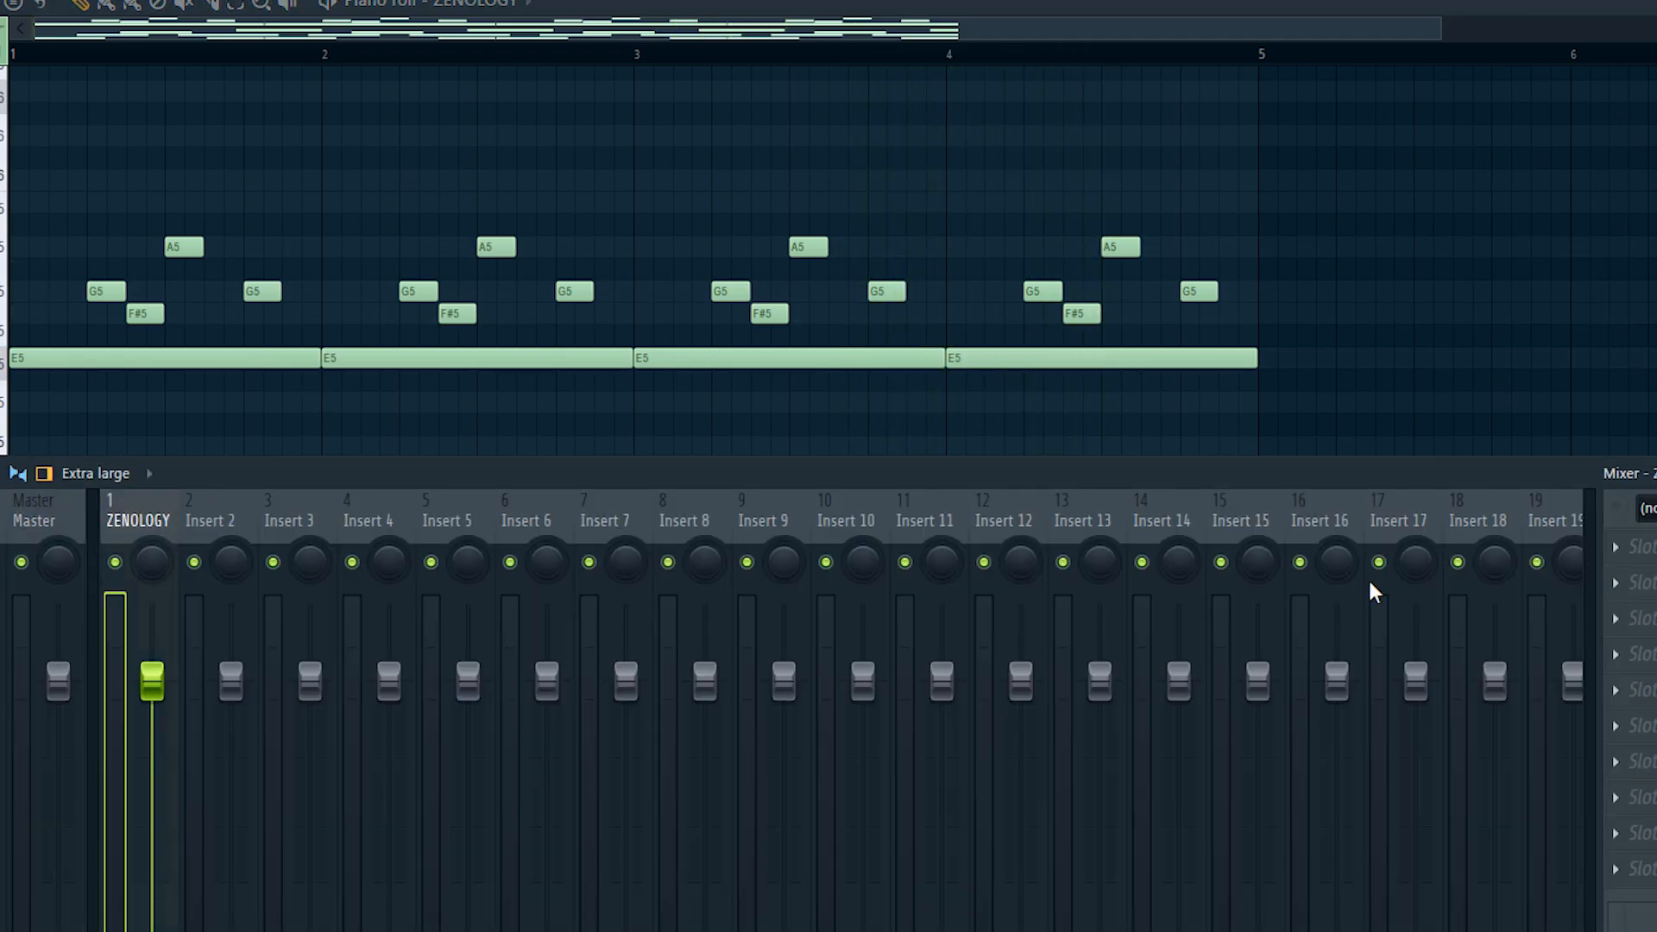
pyautogui.click(1644, 547)
pyautogui.click(1326, 248)
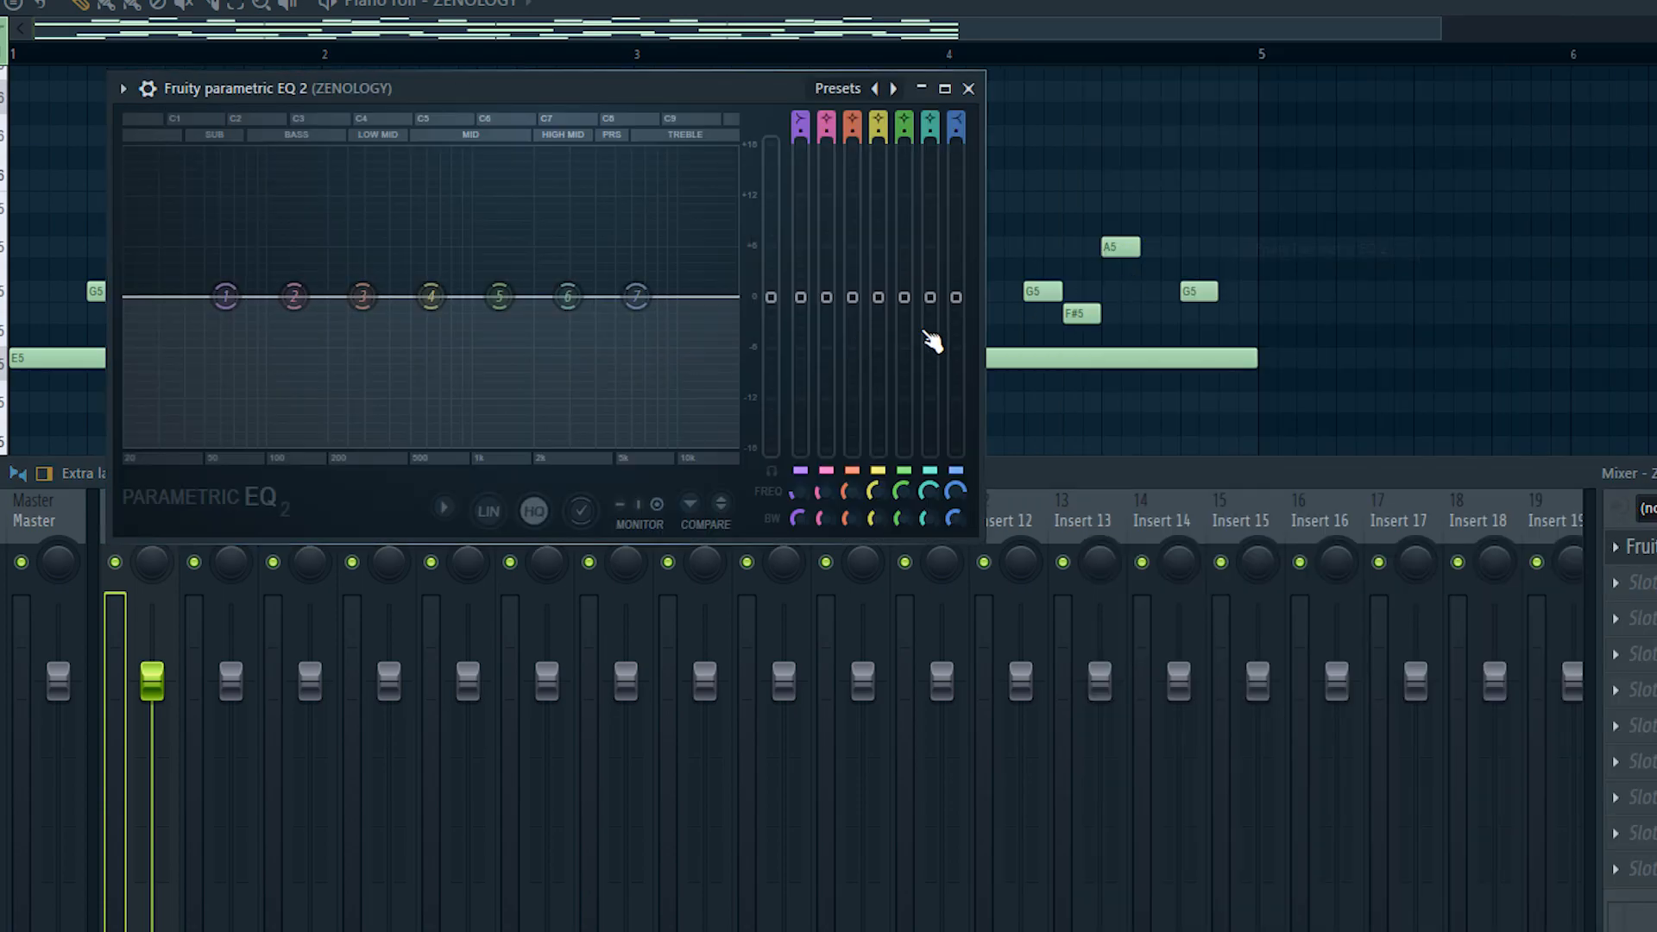
# While the melody plays, roll off the lows with EQ bands 1 and 2 and gently boost the highs with bands 6 and 7.
pyautogui.press('space')
pyautogui.moveTo(225, 297); pyautogui.dragTo(235, 445)
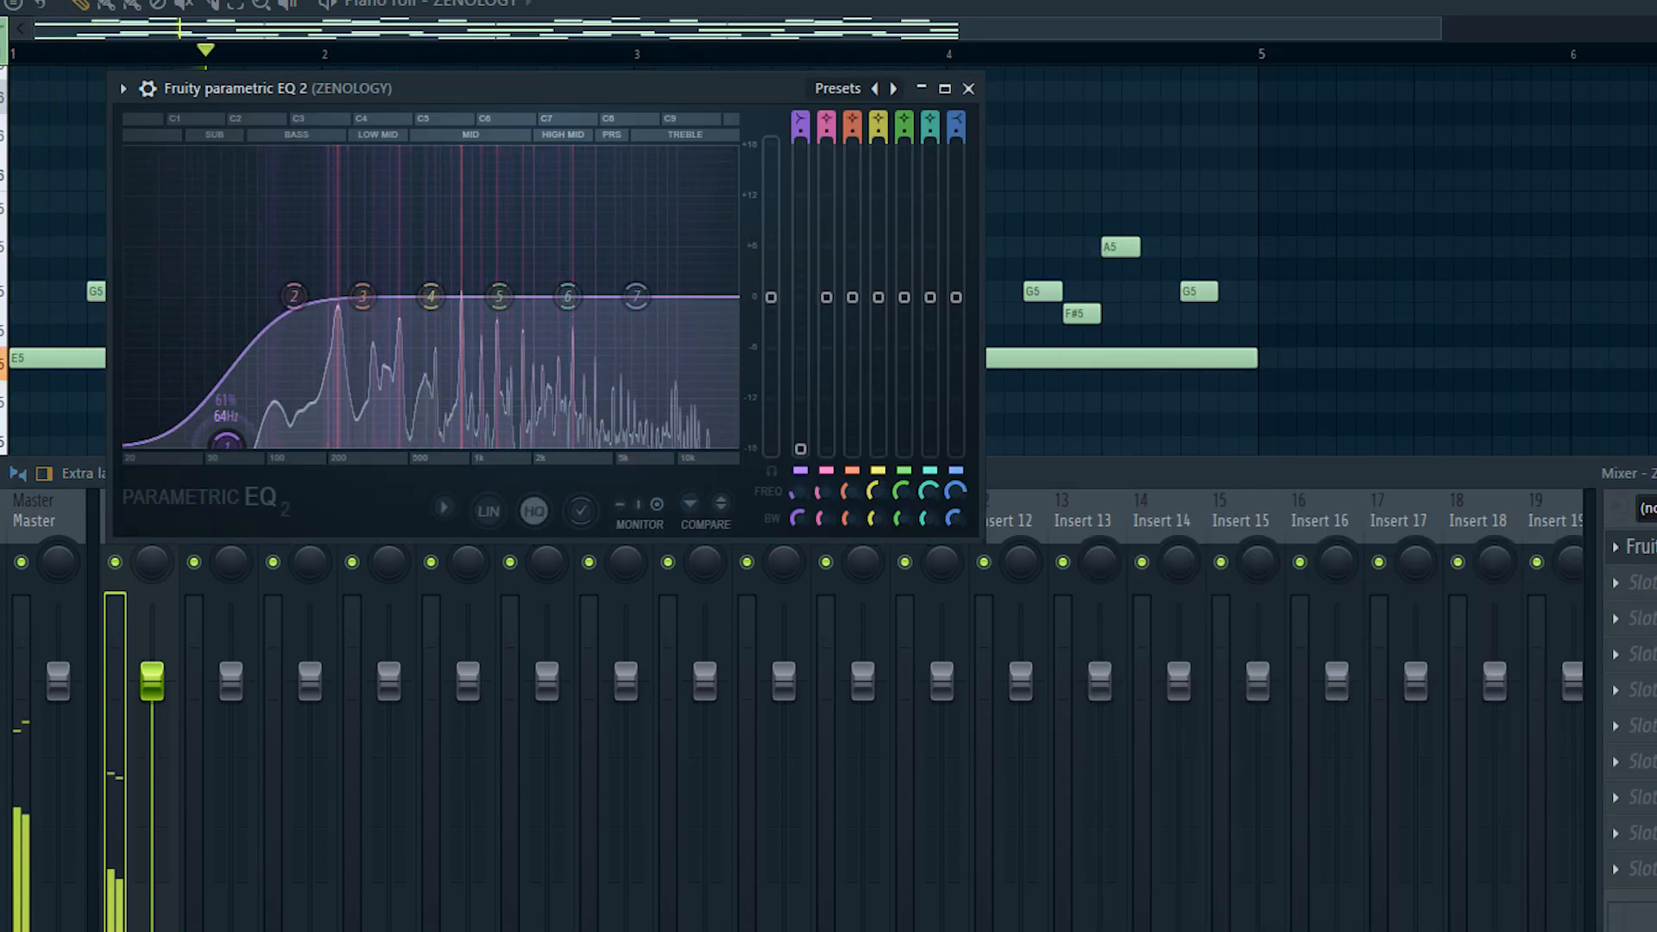
pyautogui.moveTo(567, 297); pyautogui.dragTo(625, 278)
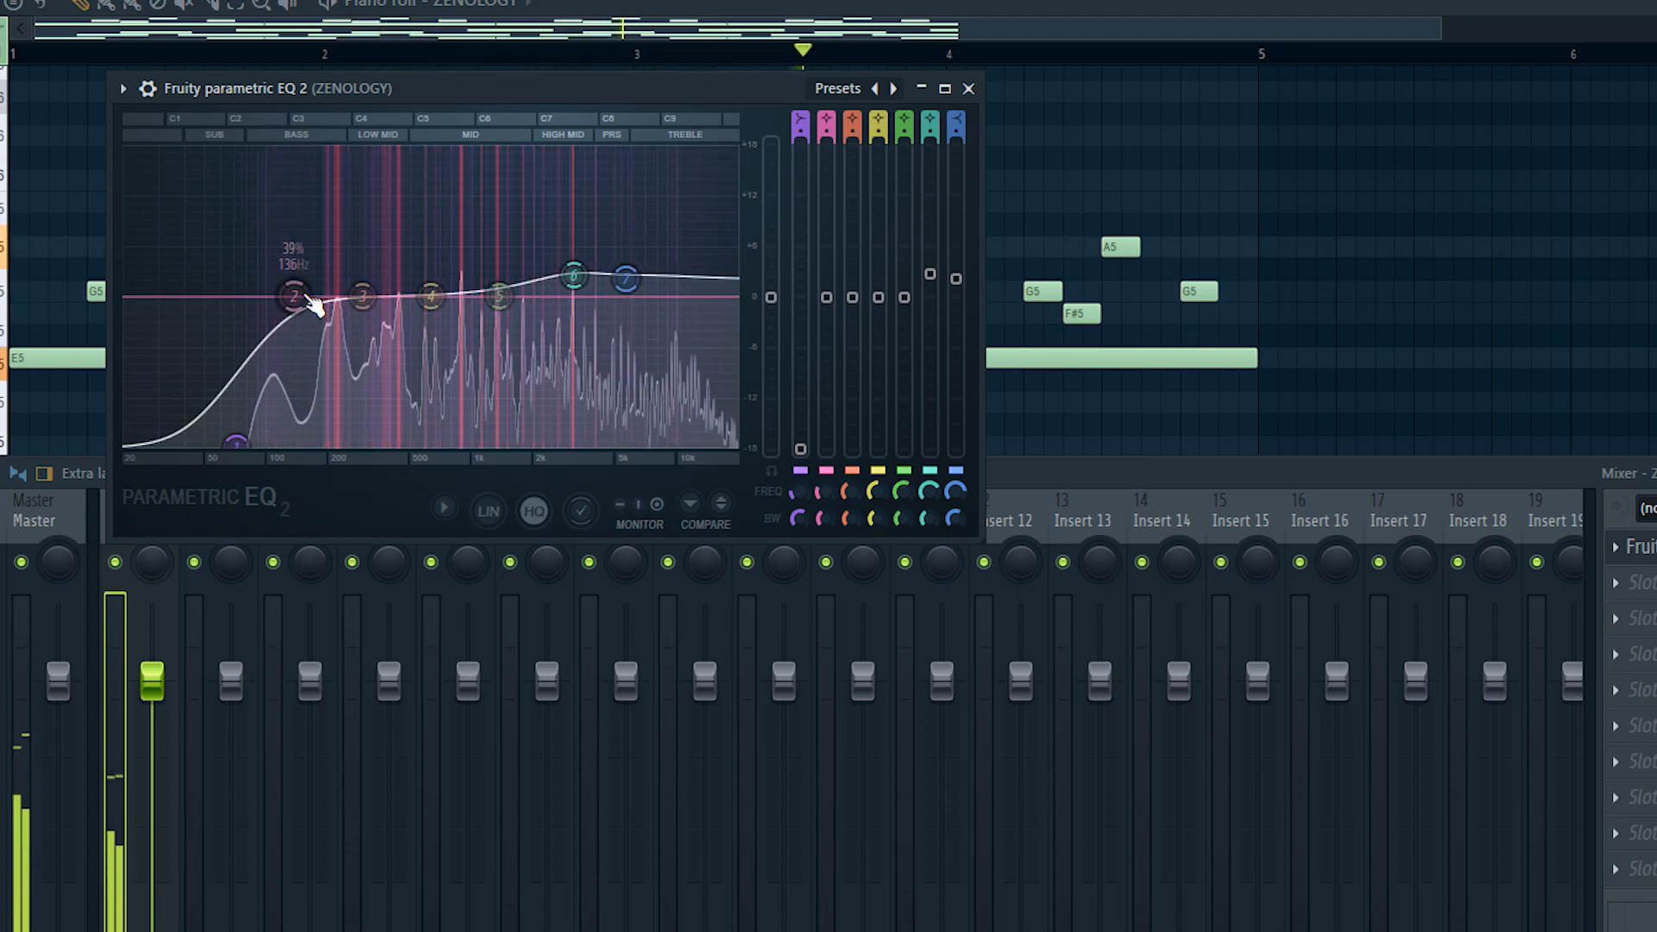
pyautogui.moveTo(309, 330); pyautogui.dragTo(197, 387)
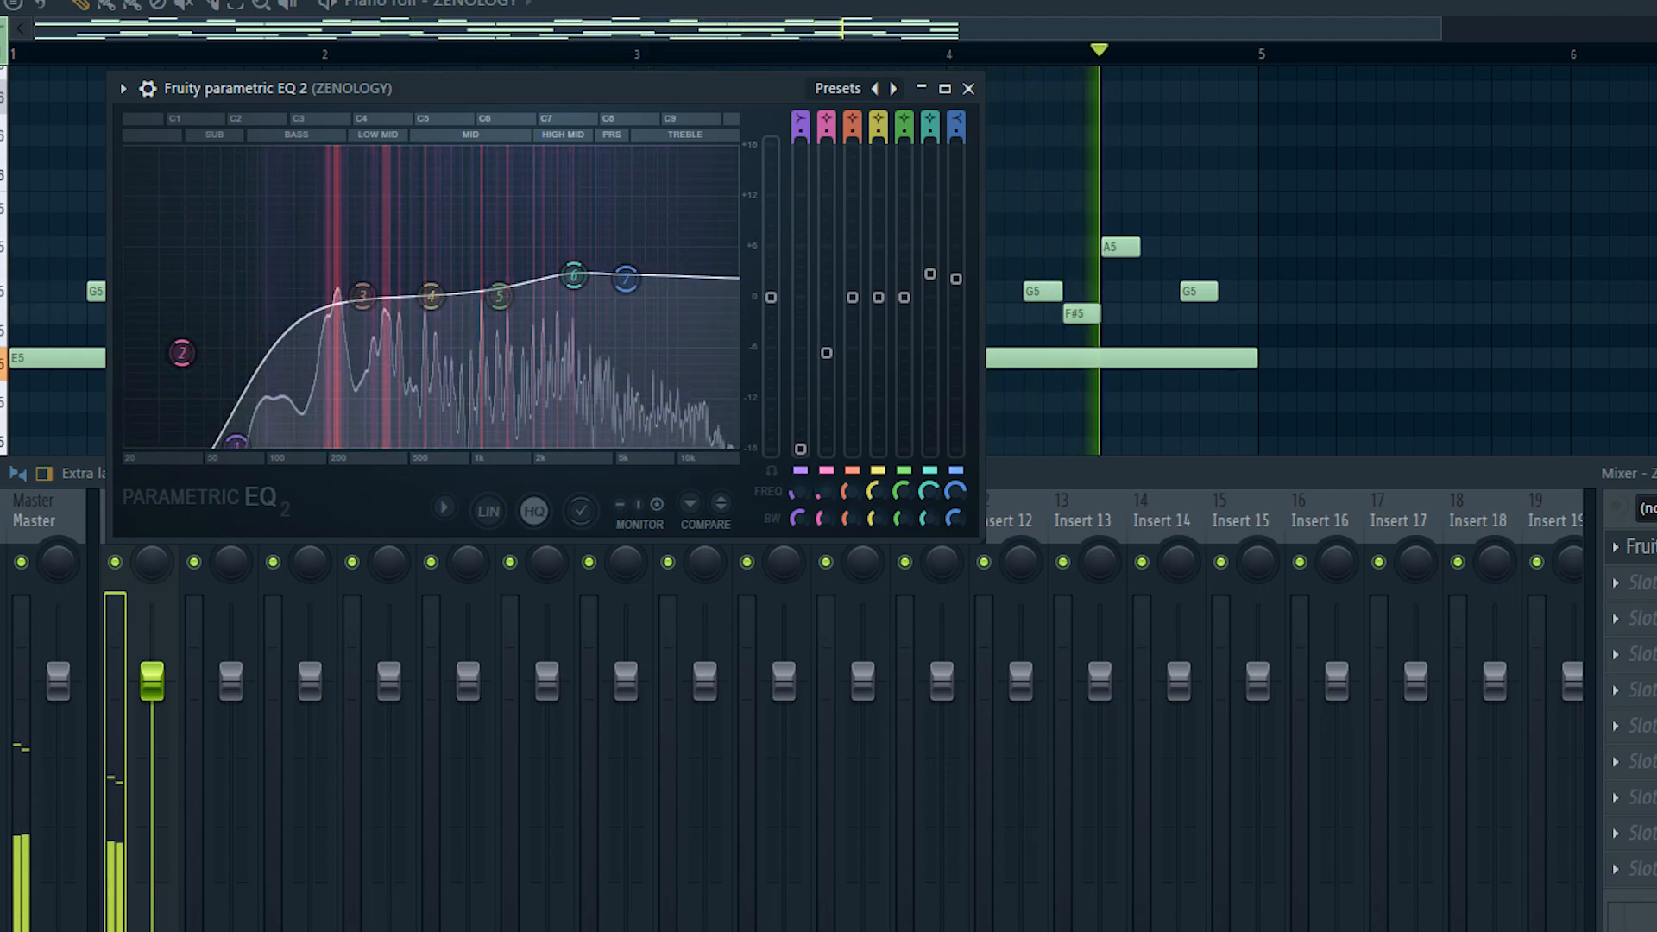
# Load HalfTime into the second ZENOLOGY effect slot and audition it with a 1/4 loop in 2x mode.
pyautogui.click(1645, 580)
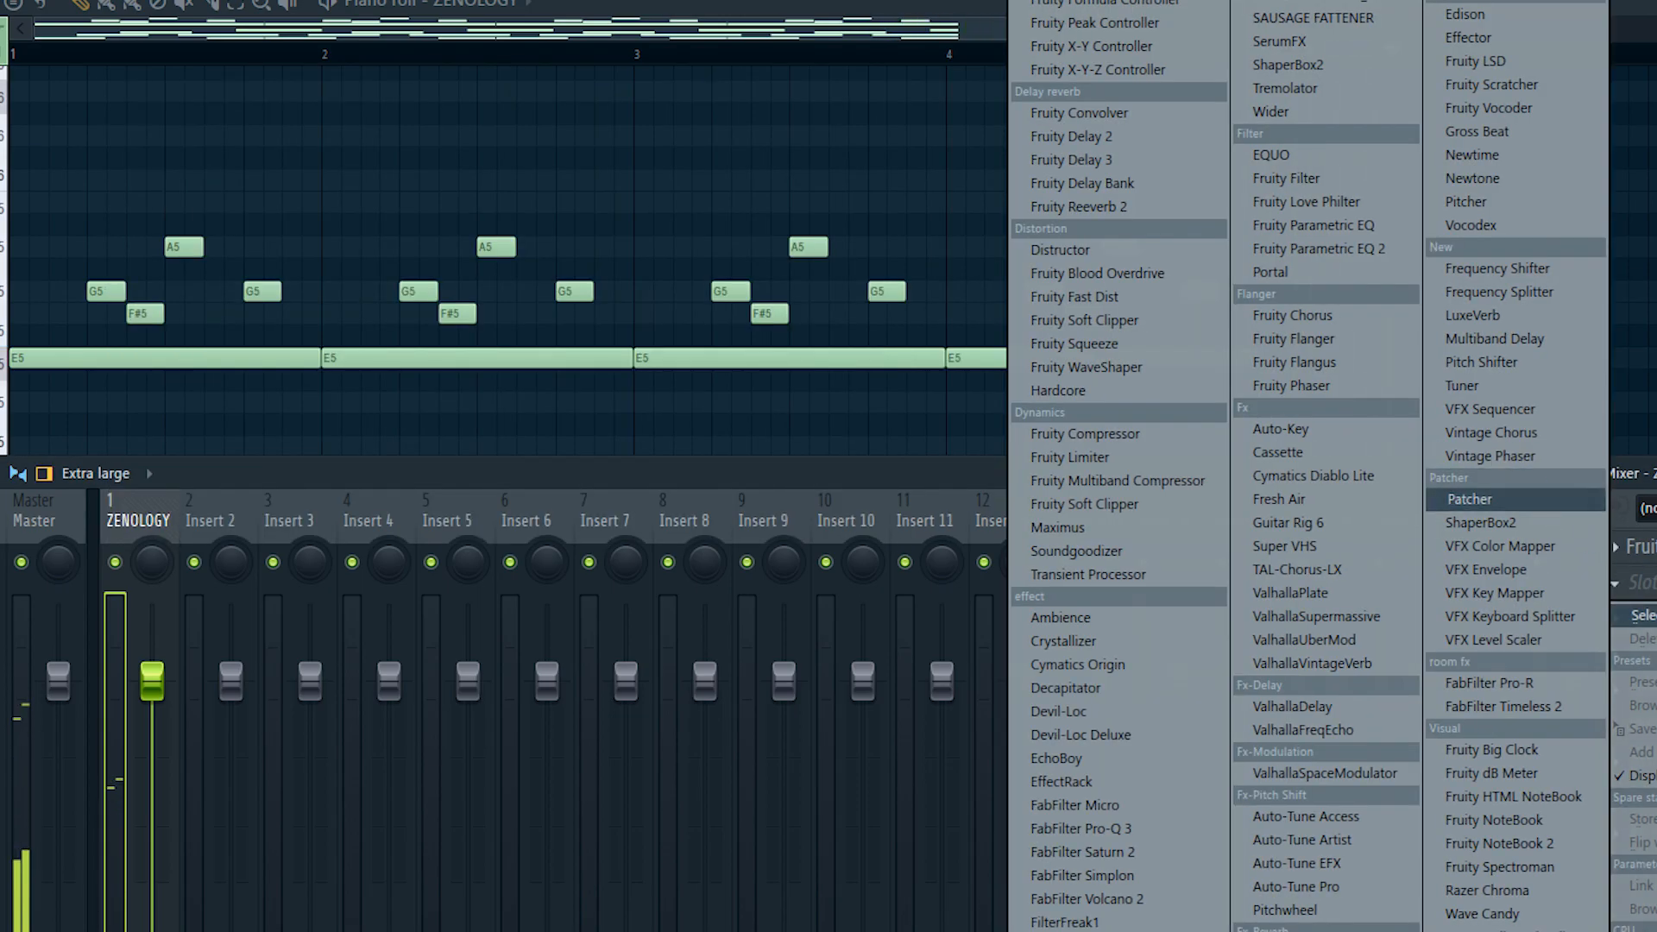
pyautogui.click(1470, 499)
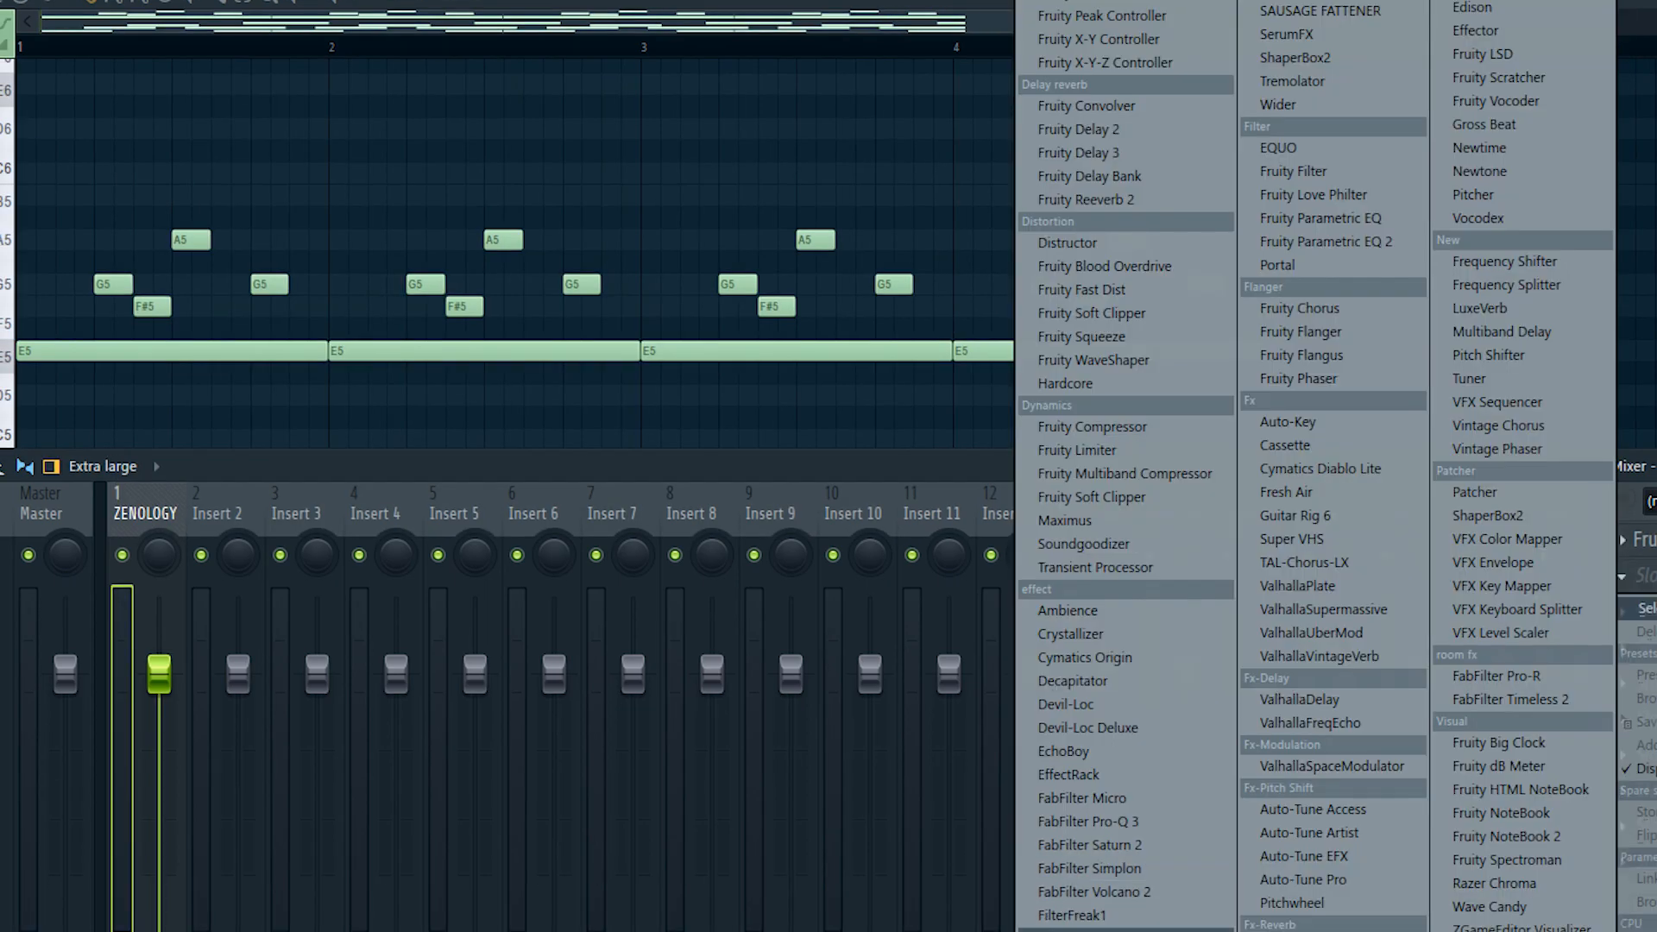
pyautogui.click(1113, 931)
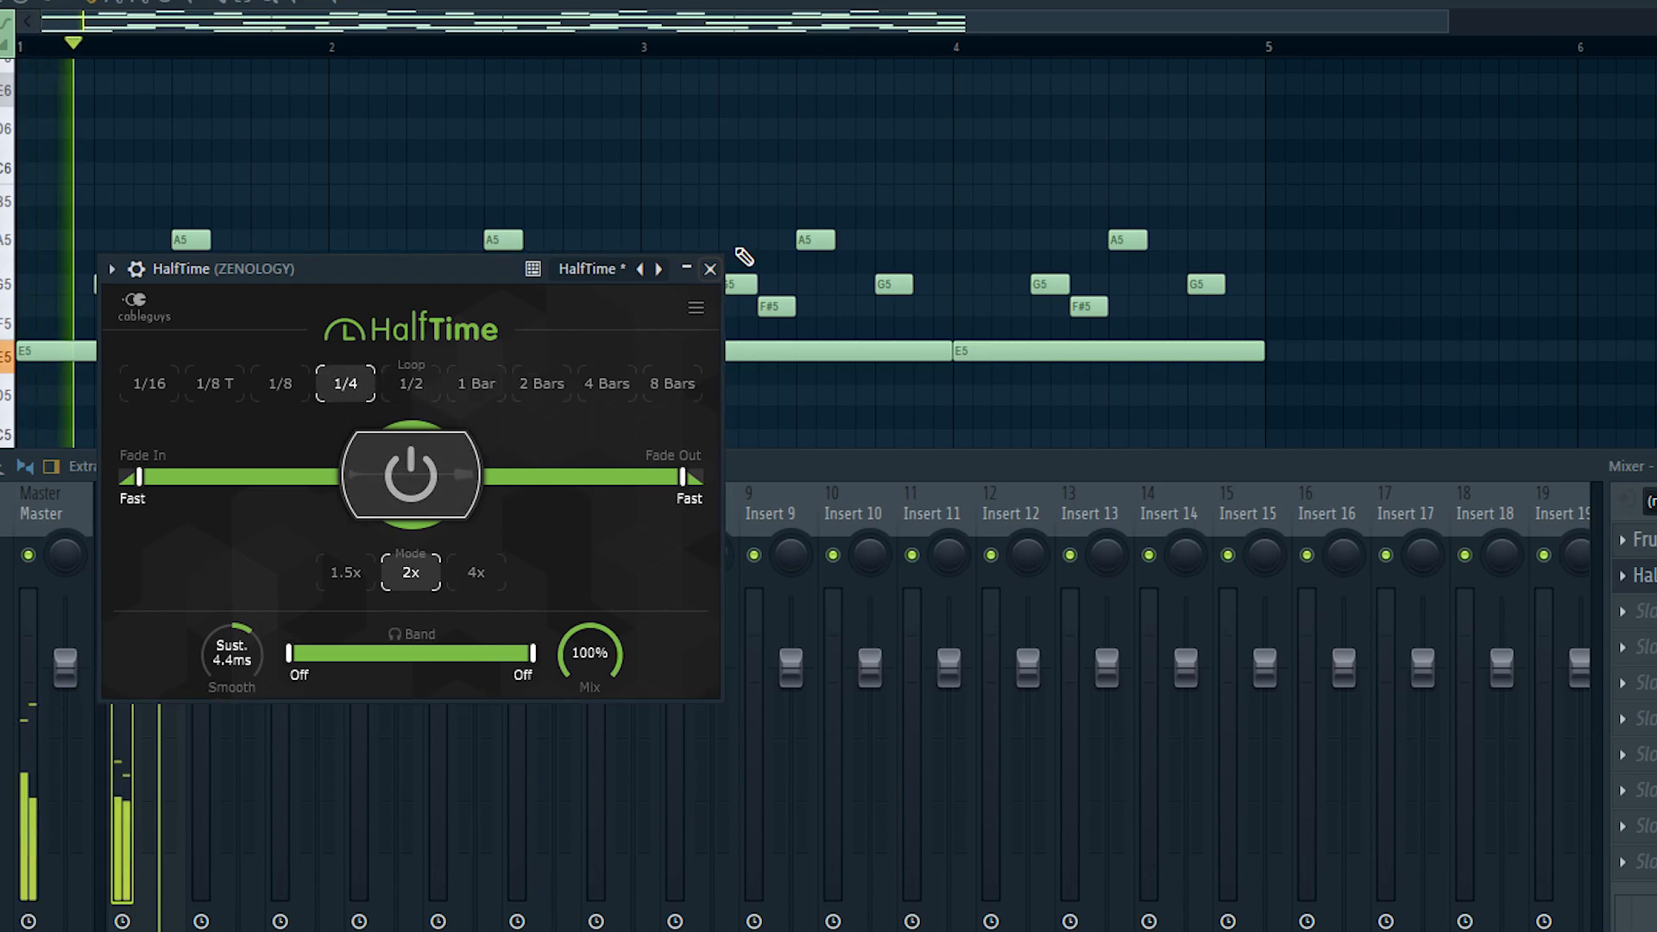
pyautogui.click(711, 268)
# Transpose all melody notes up one octave and play the pattern.
pyautogui.press('F9')
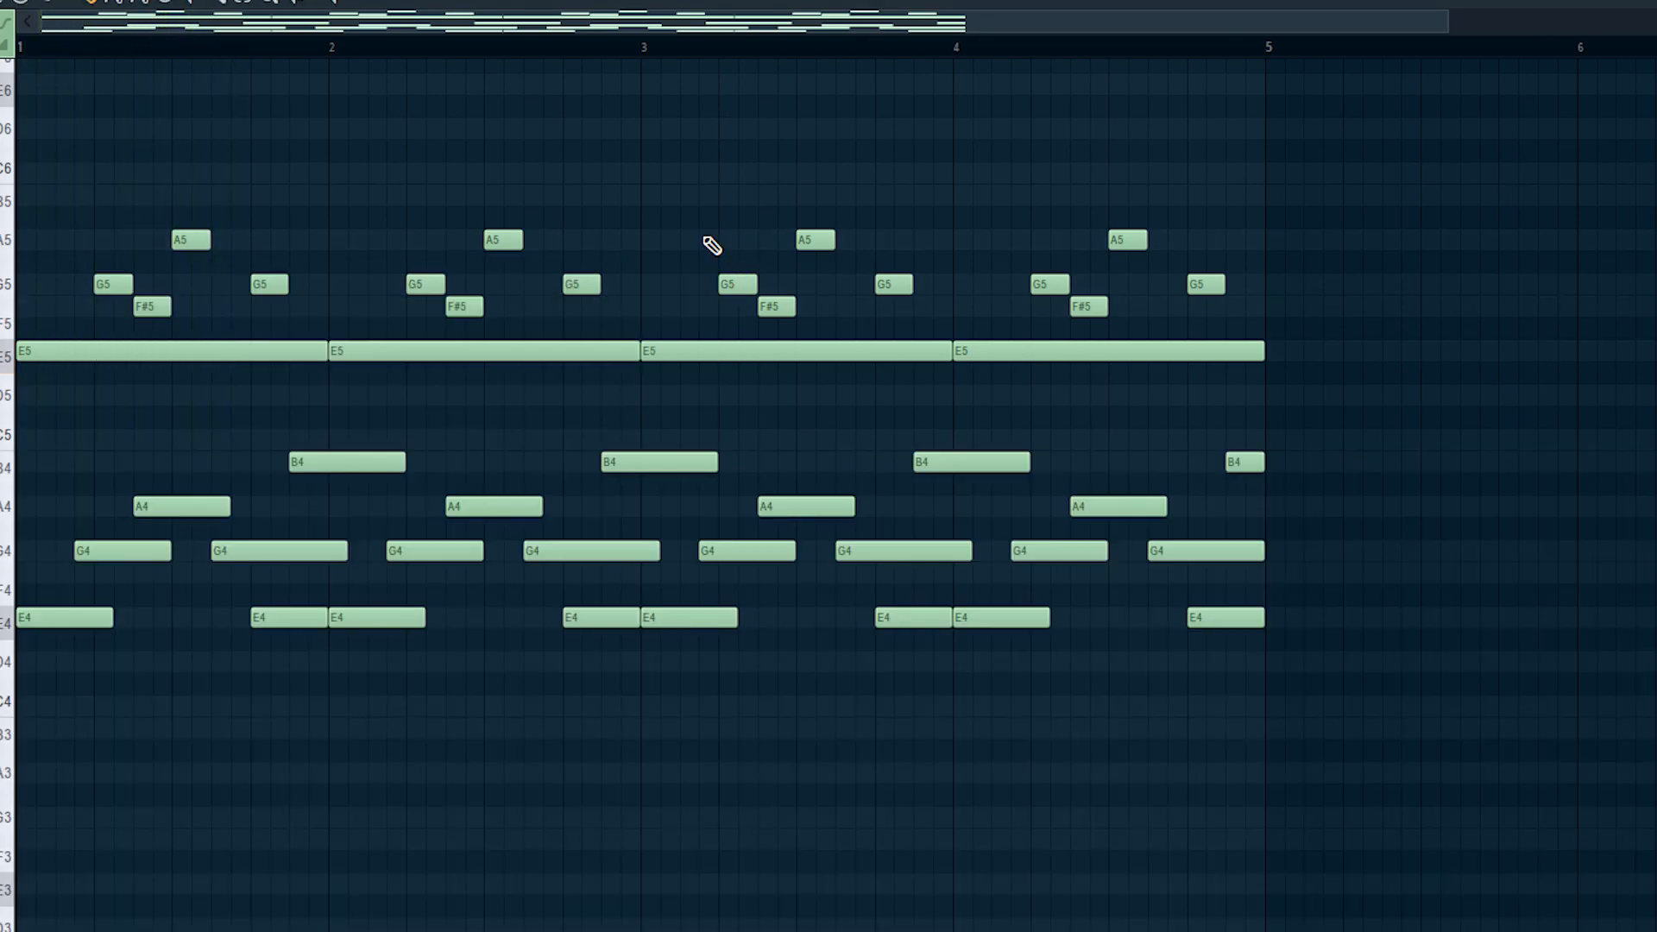
pyautogui.hotkey('ctrl', 'Up')
pyautogui.press('space')
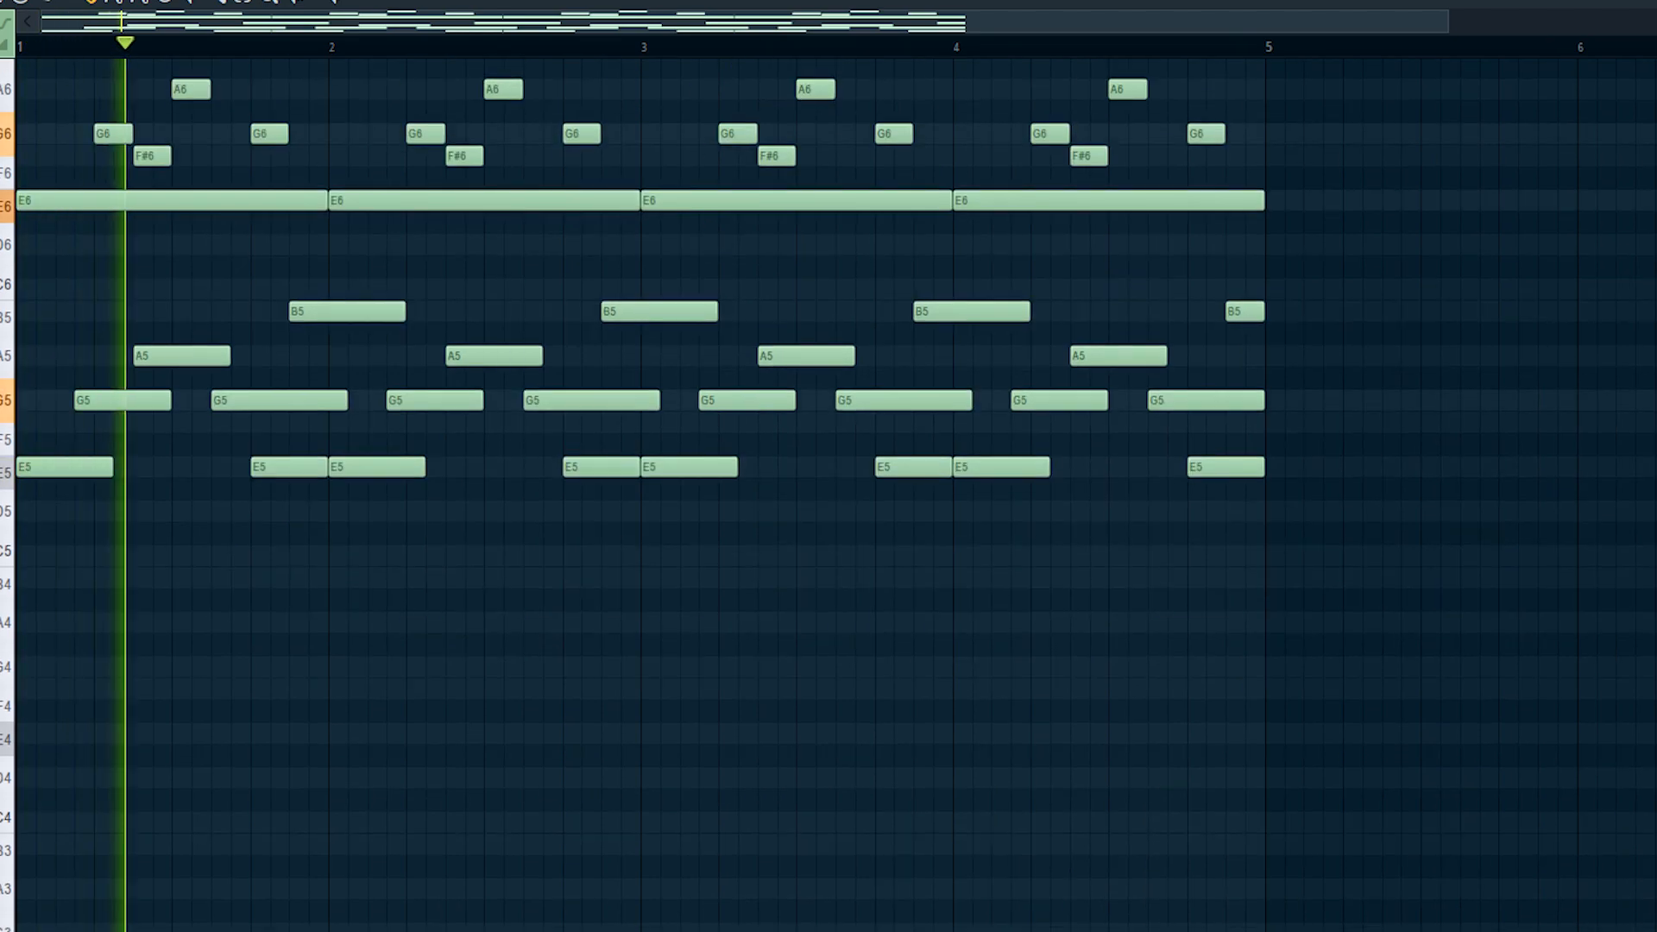
# Load RC-20 Retro Color_2 into the third ZENOLOGY effect slot with the Lush & Crunch Guitar 2 preset.
pyautogui.press('F9')
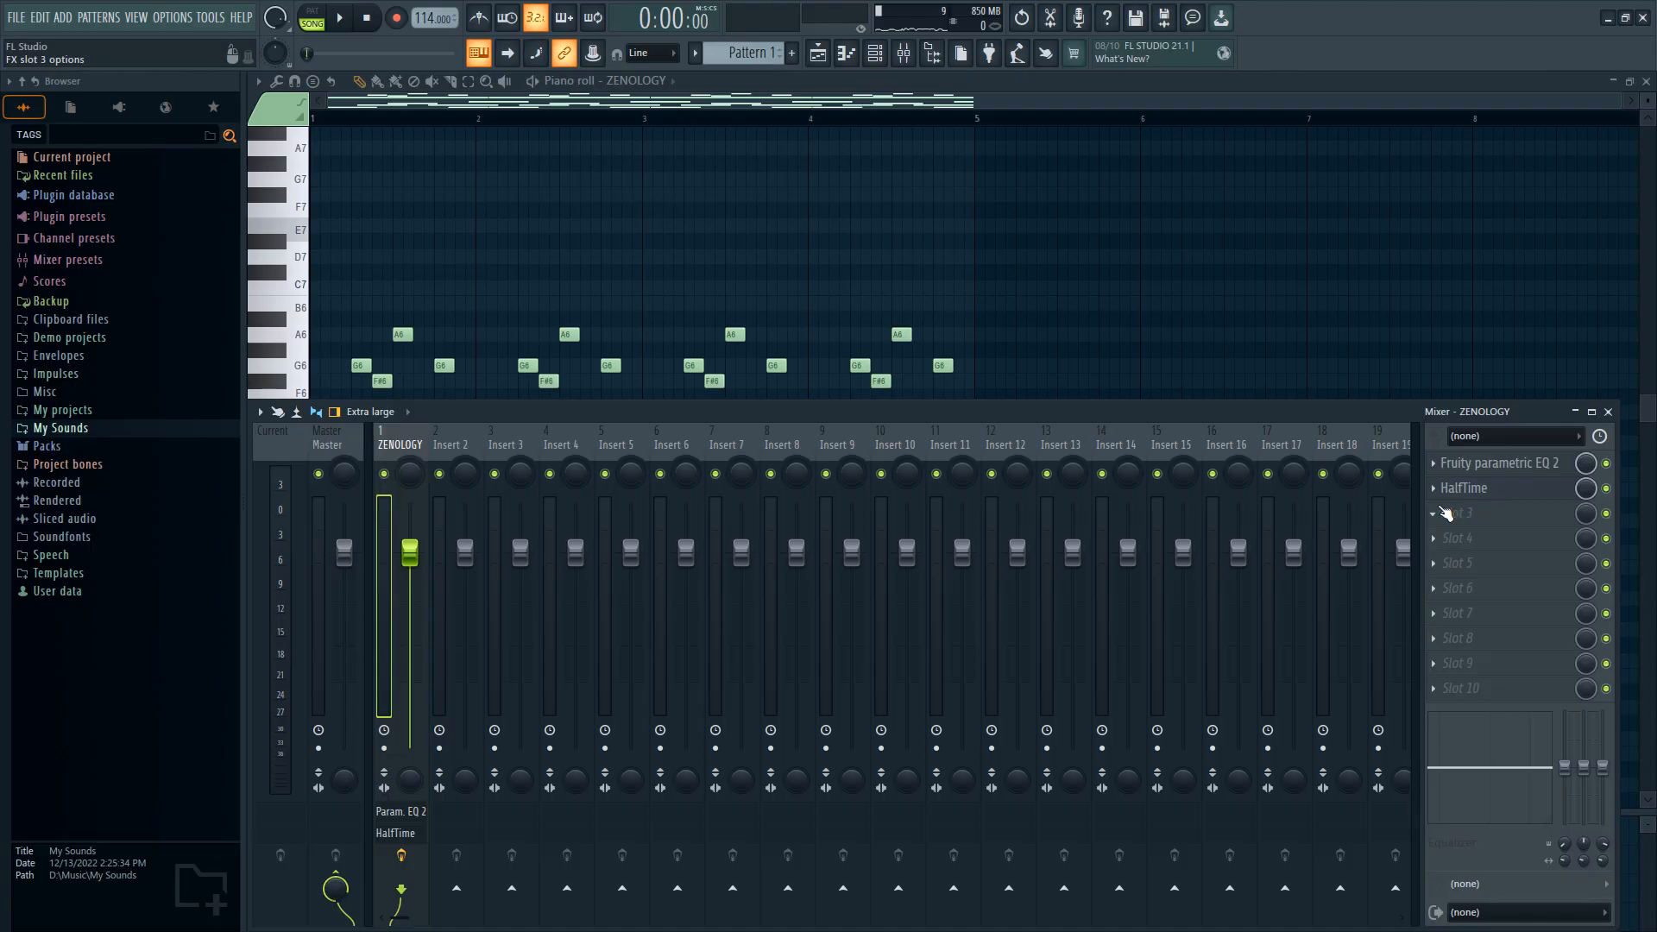
pyautogui.click(1458, 512)
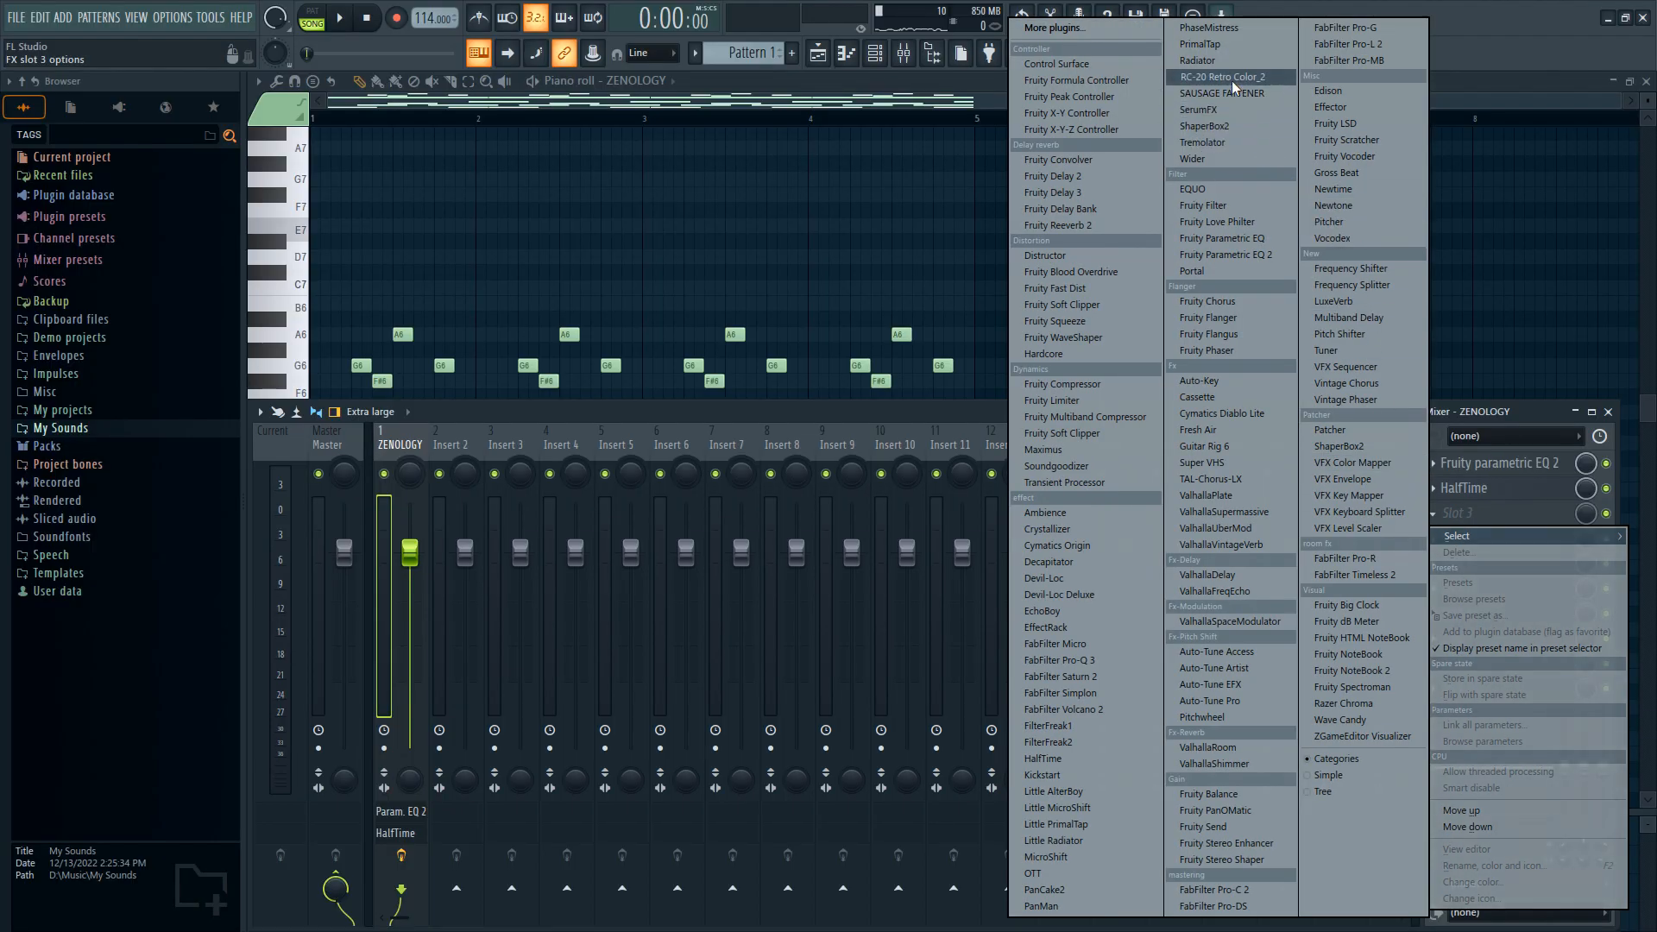
pyautogui.click(1232, 81)
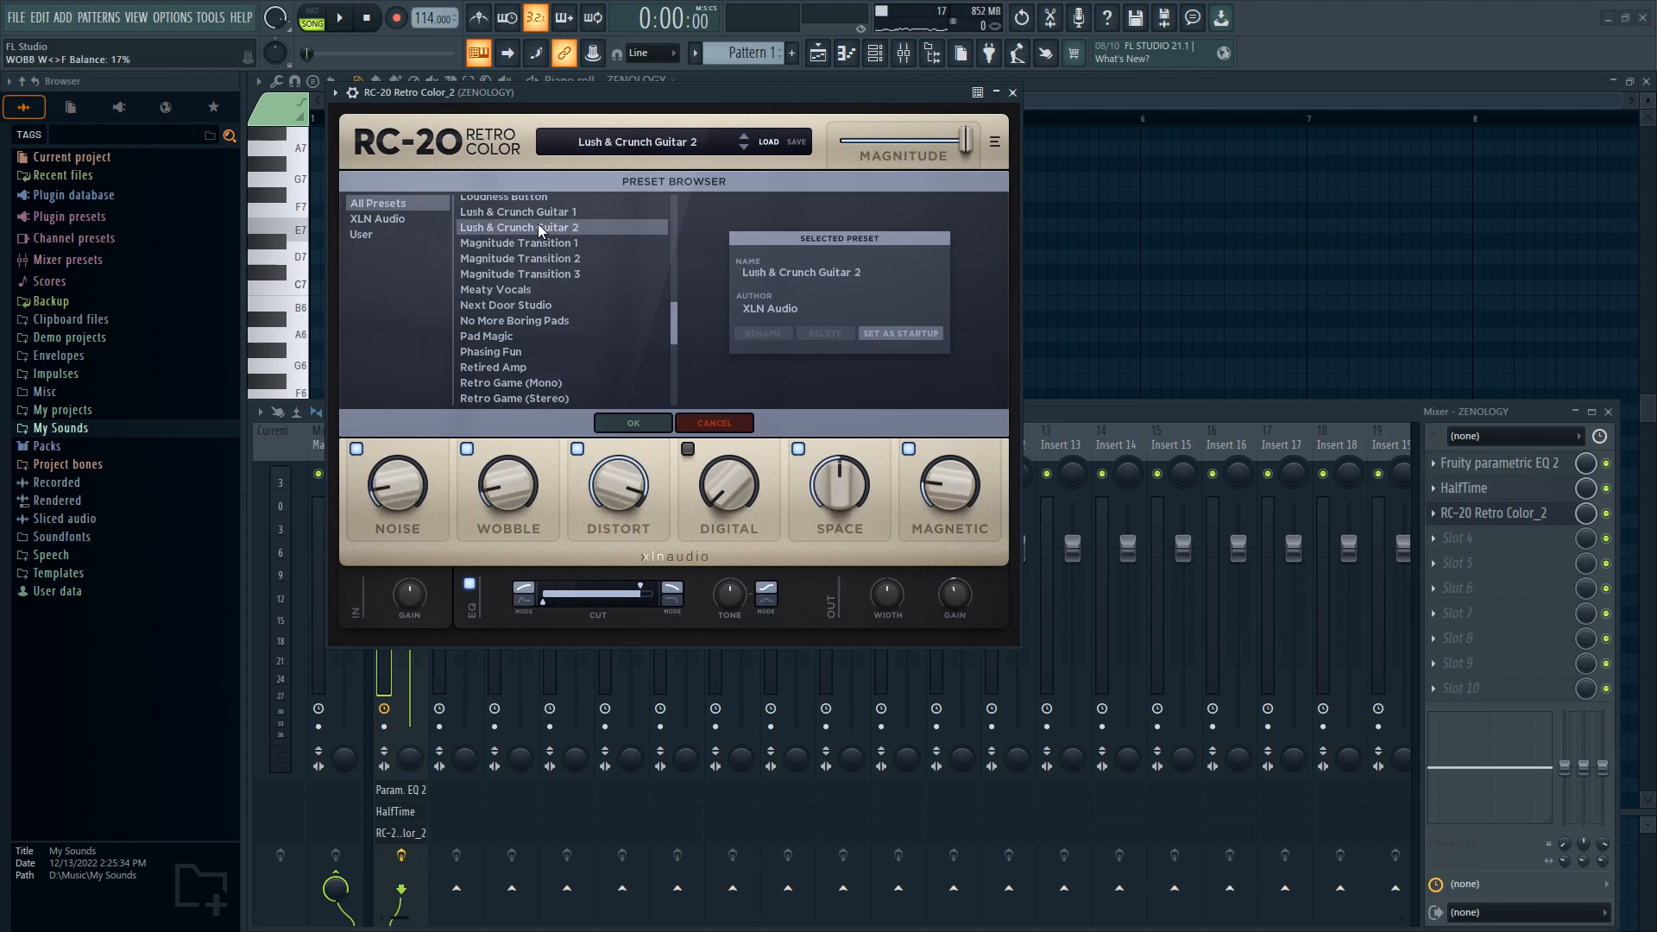
pyautogui.click(633, 423)
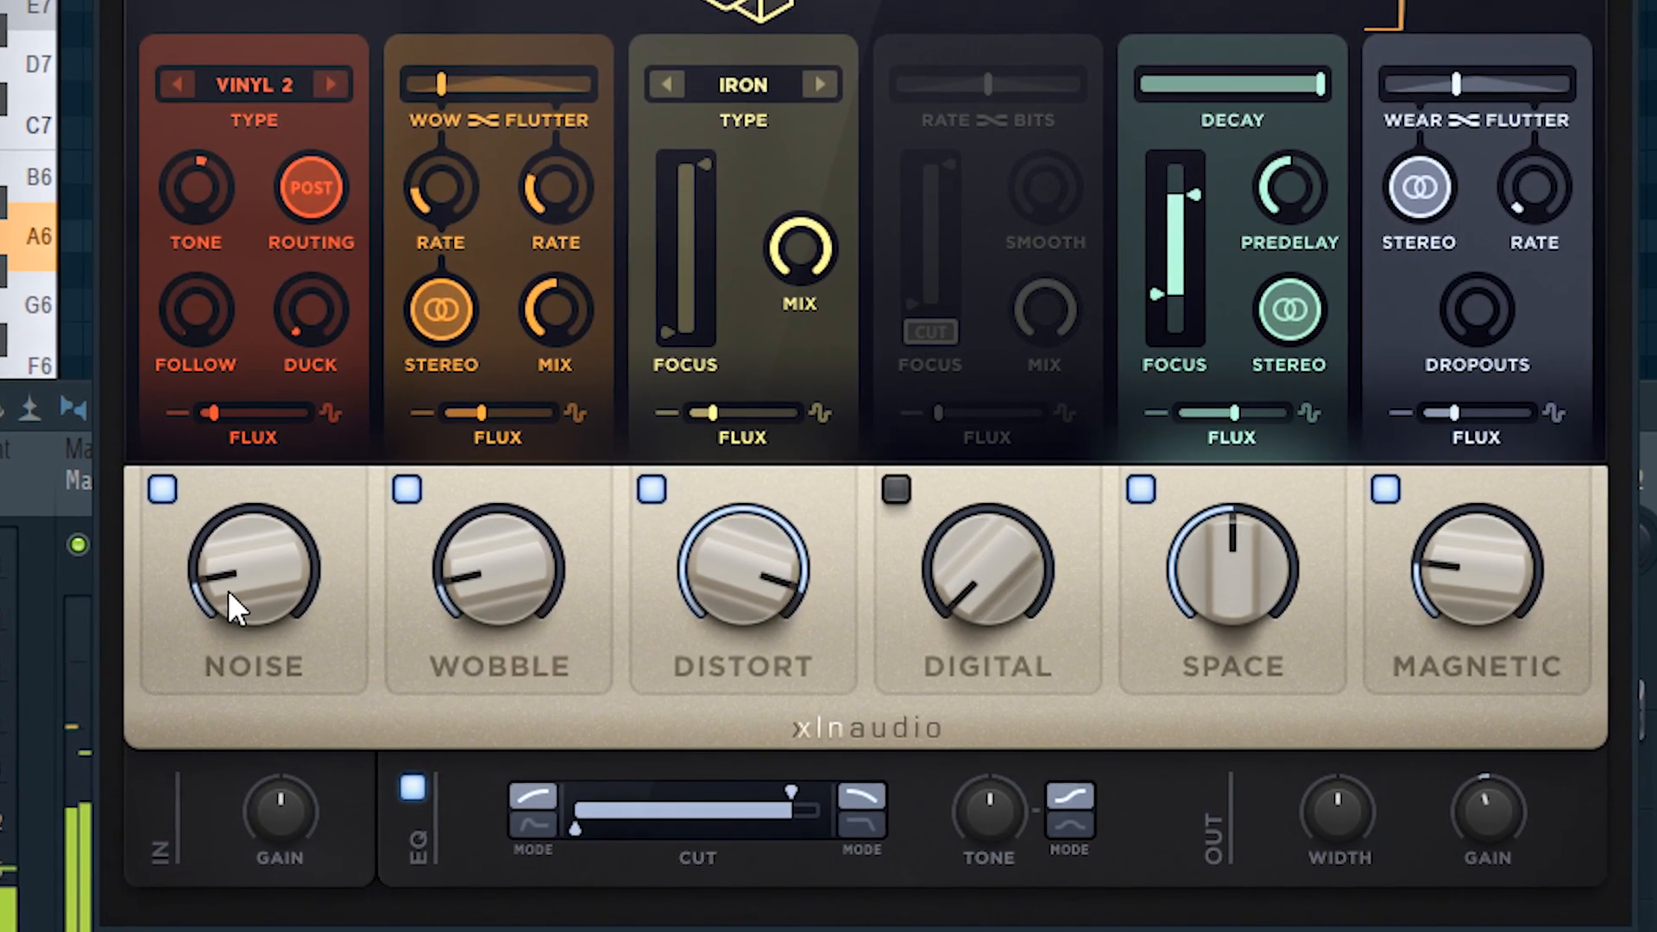
# Set RC-20's Noise to 6%, reduce its Distort amount and adjust its Space amount.
pyautogui.moveTo(393, 522)
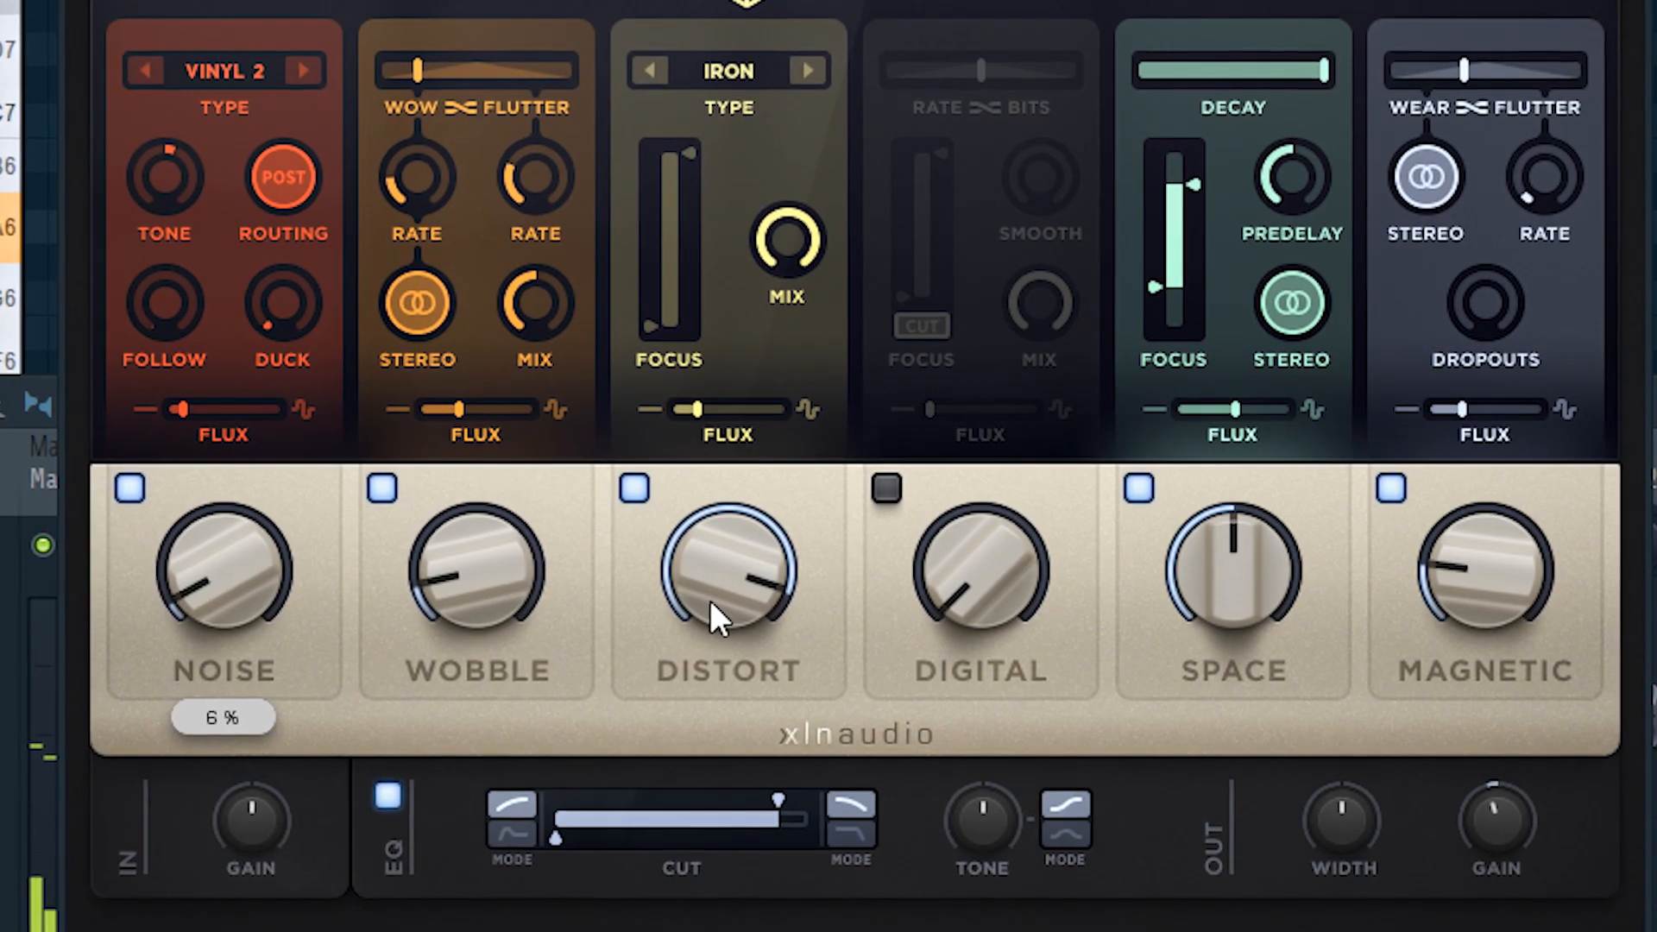
pyautogui.moveTo(723, 672)
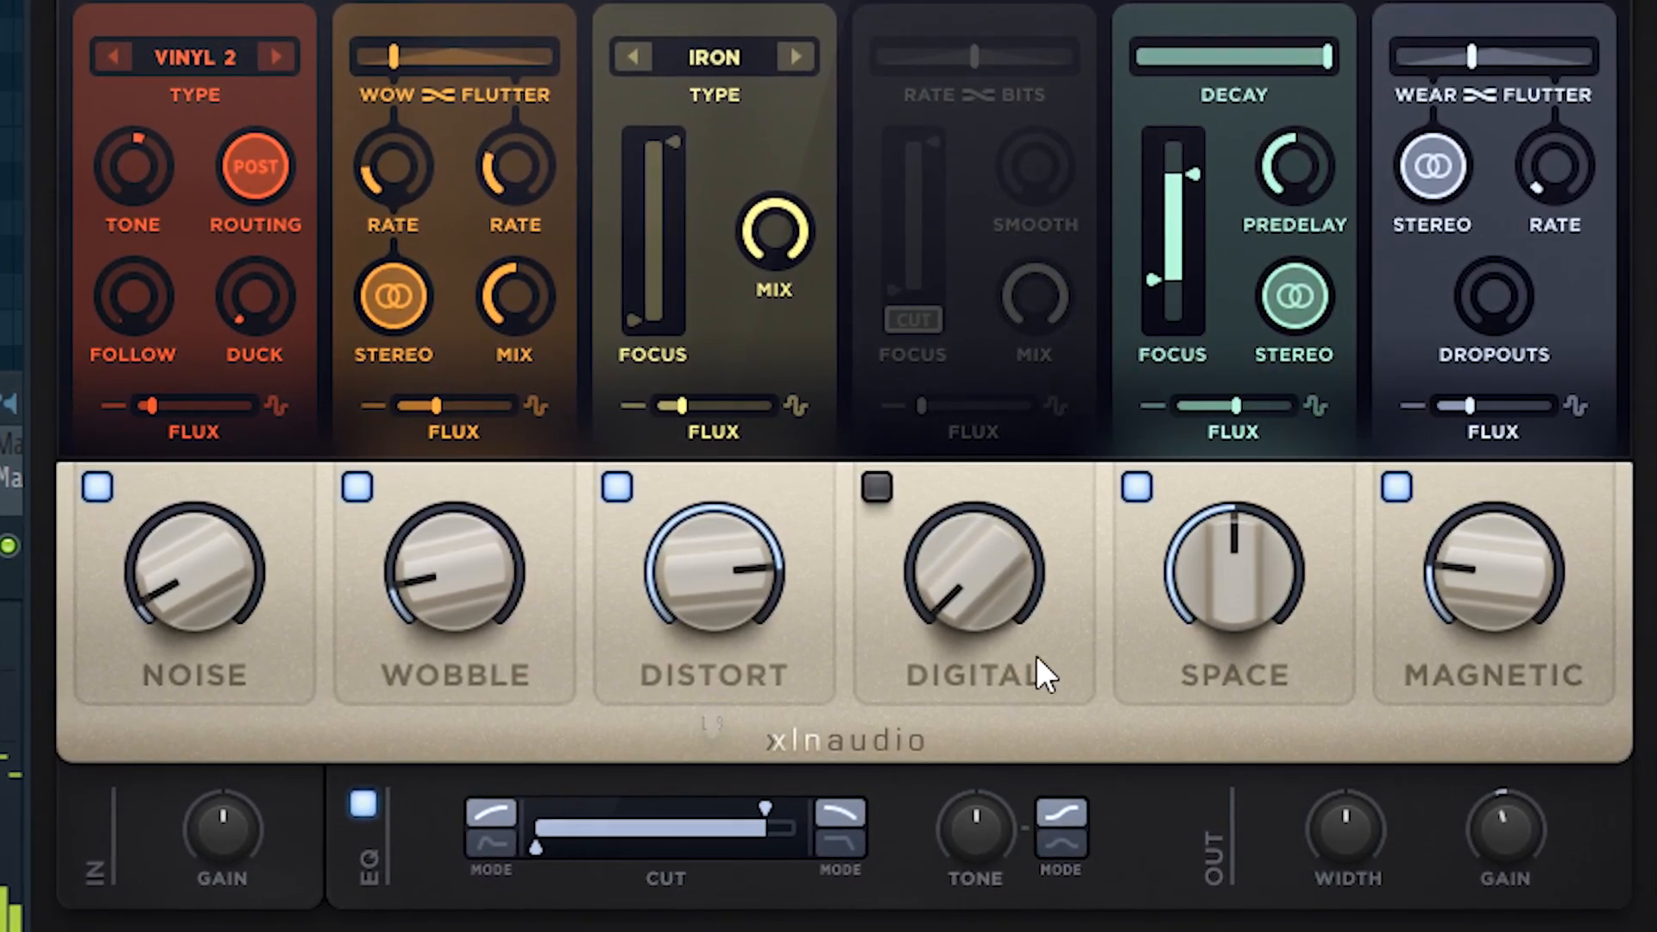
pyautogui.moveTo(1182, 585)
pyautogui.mouseDown()
pyautogui.moveTo(1169, 736)
pyautogui.moveTo(1195, 592)
pyautogui.mouseUp()
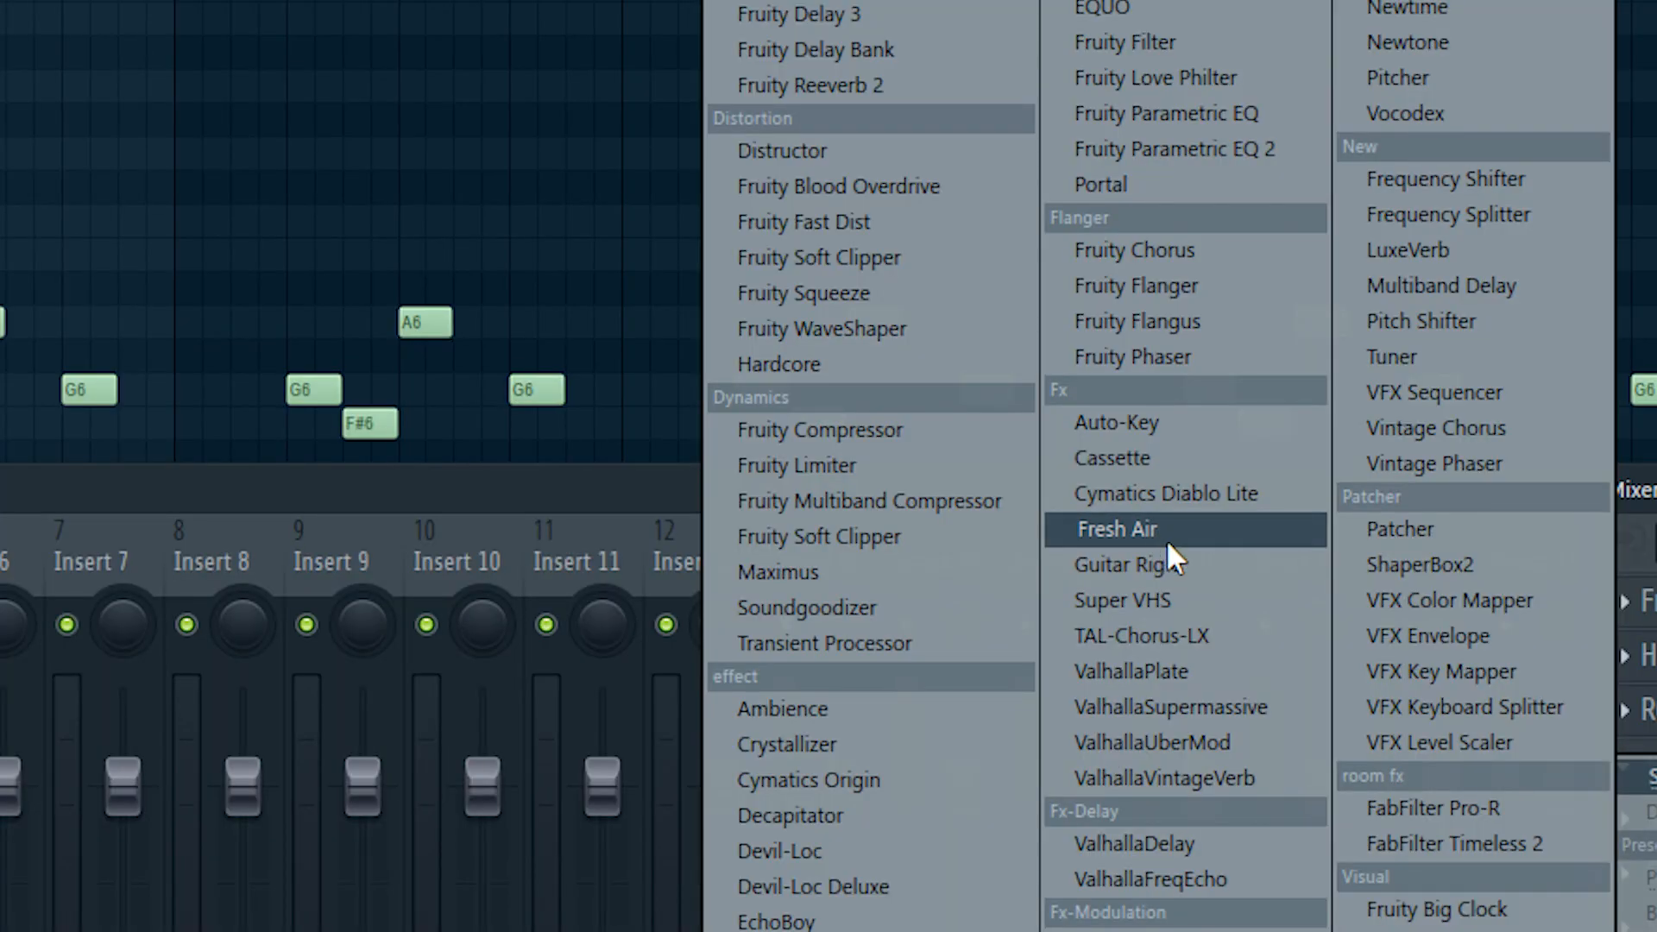
# Add Fresh Air to the ZENOLOGY track with the Clap Lifter preset, linking the knobs at Mid Air 34 and High Air 63.
pyautogui.click(1167, 540)
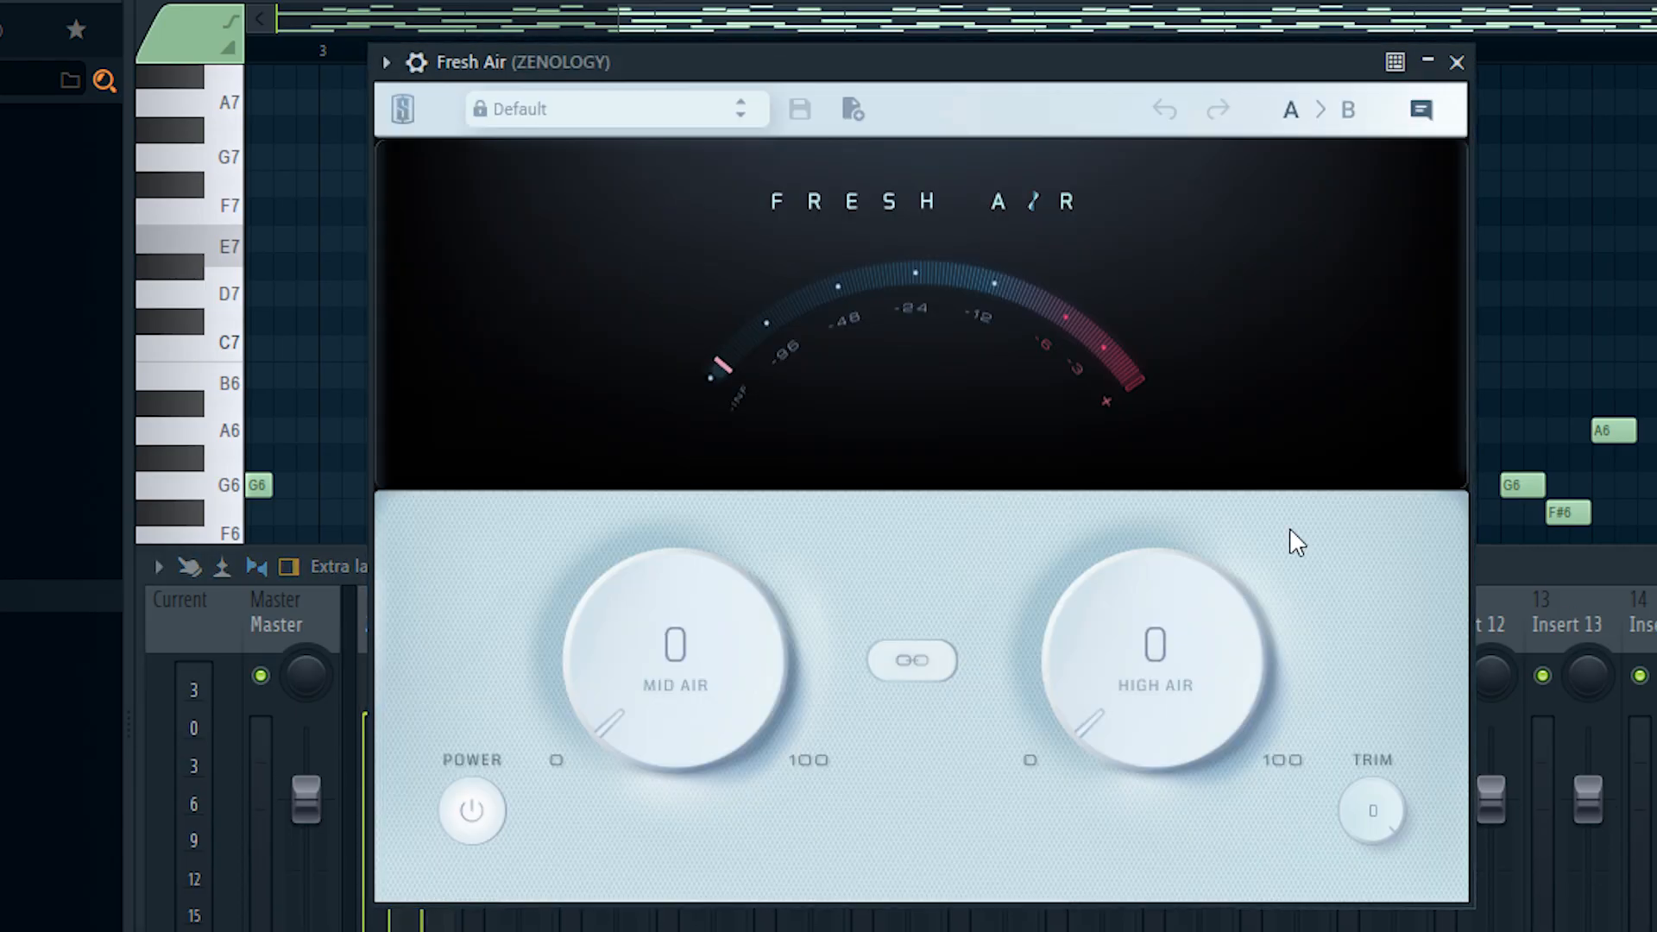
pyautogui.click(534, 110)
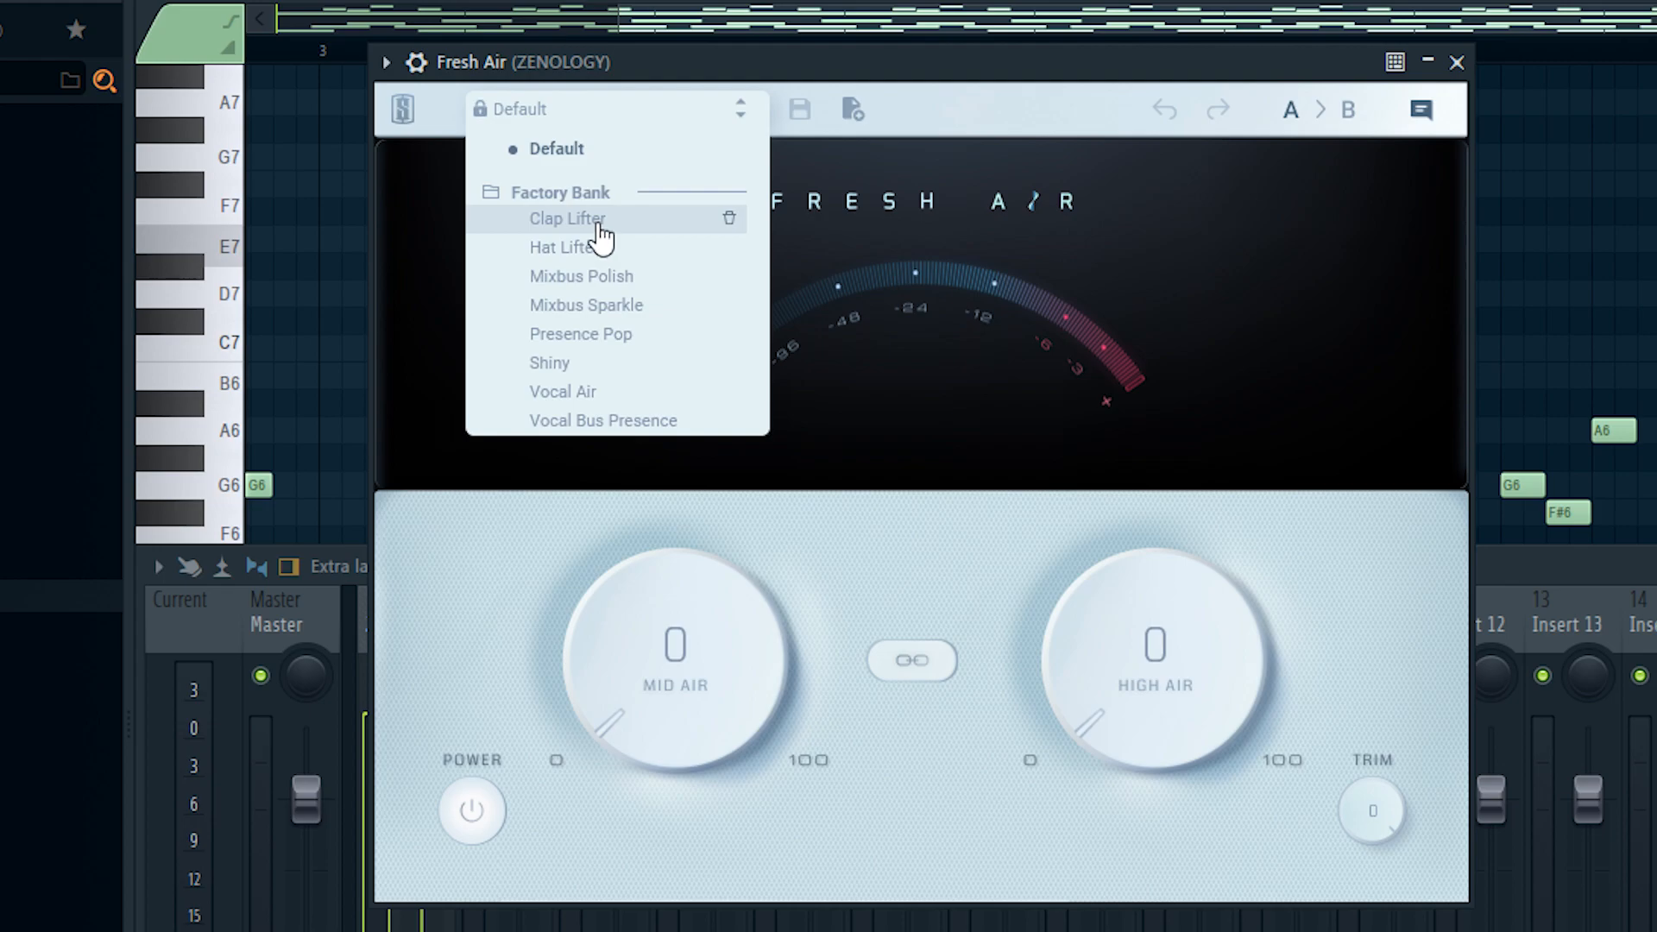
pyautogui.click(569, 219)
pyautogui.moveTo(646, 670); pyautogui.dragTo(628, 690)
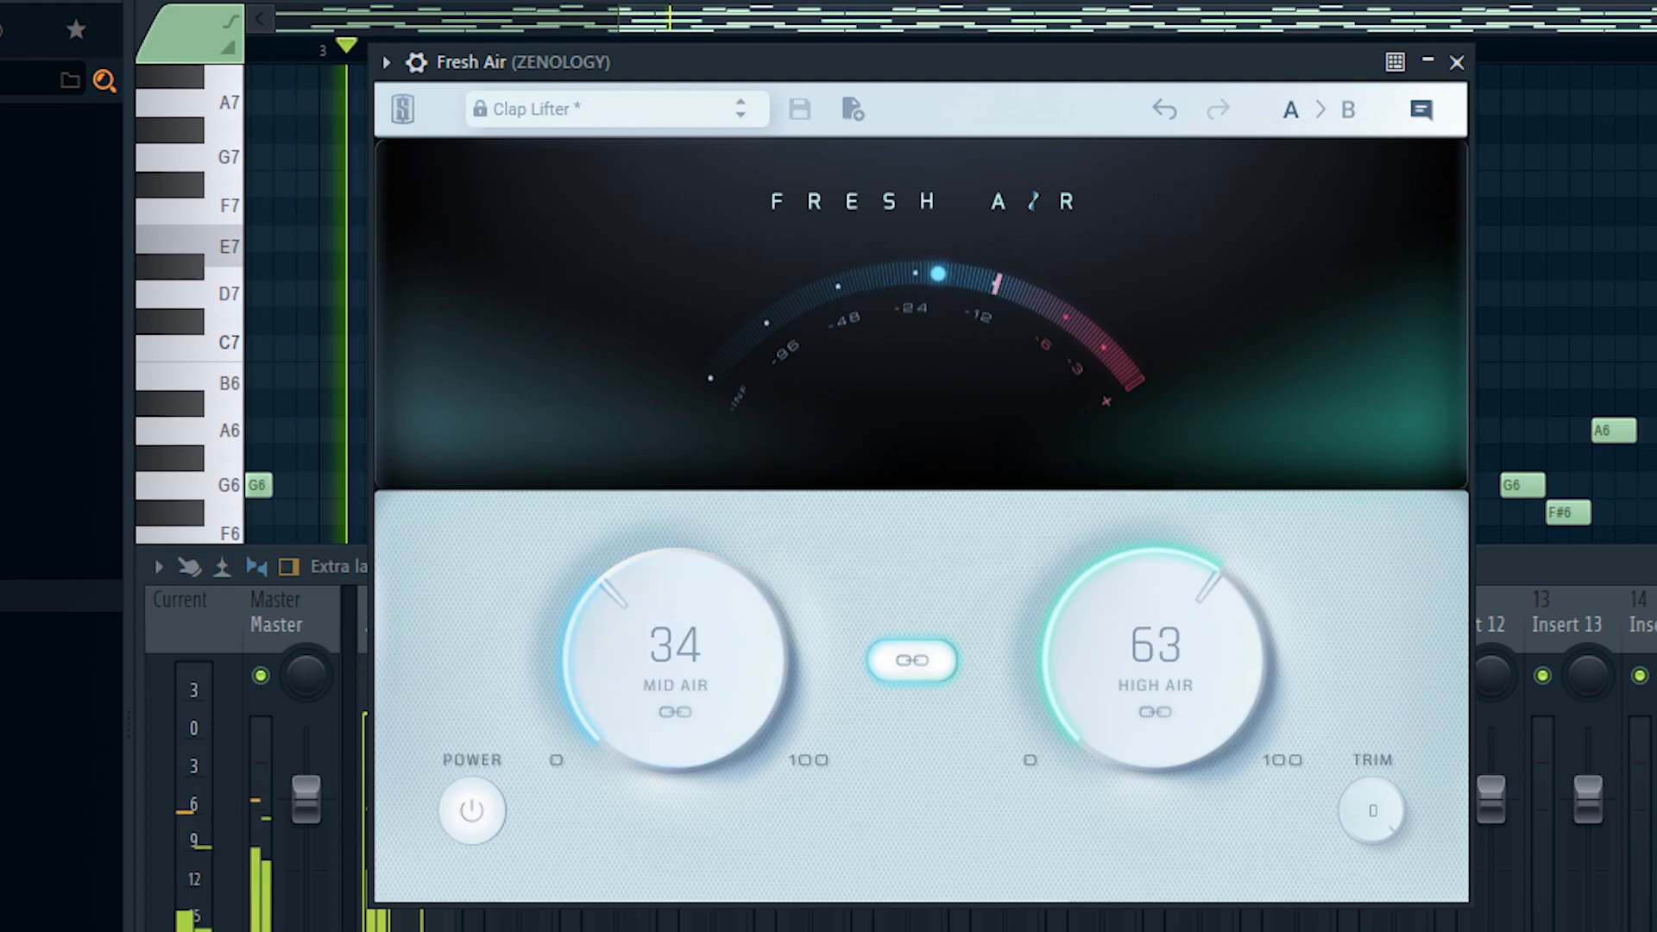
pyautogui.press('Escape')
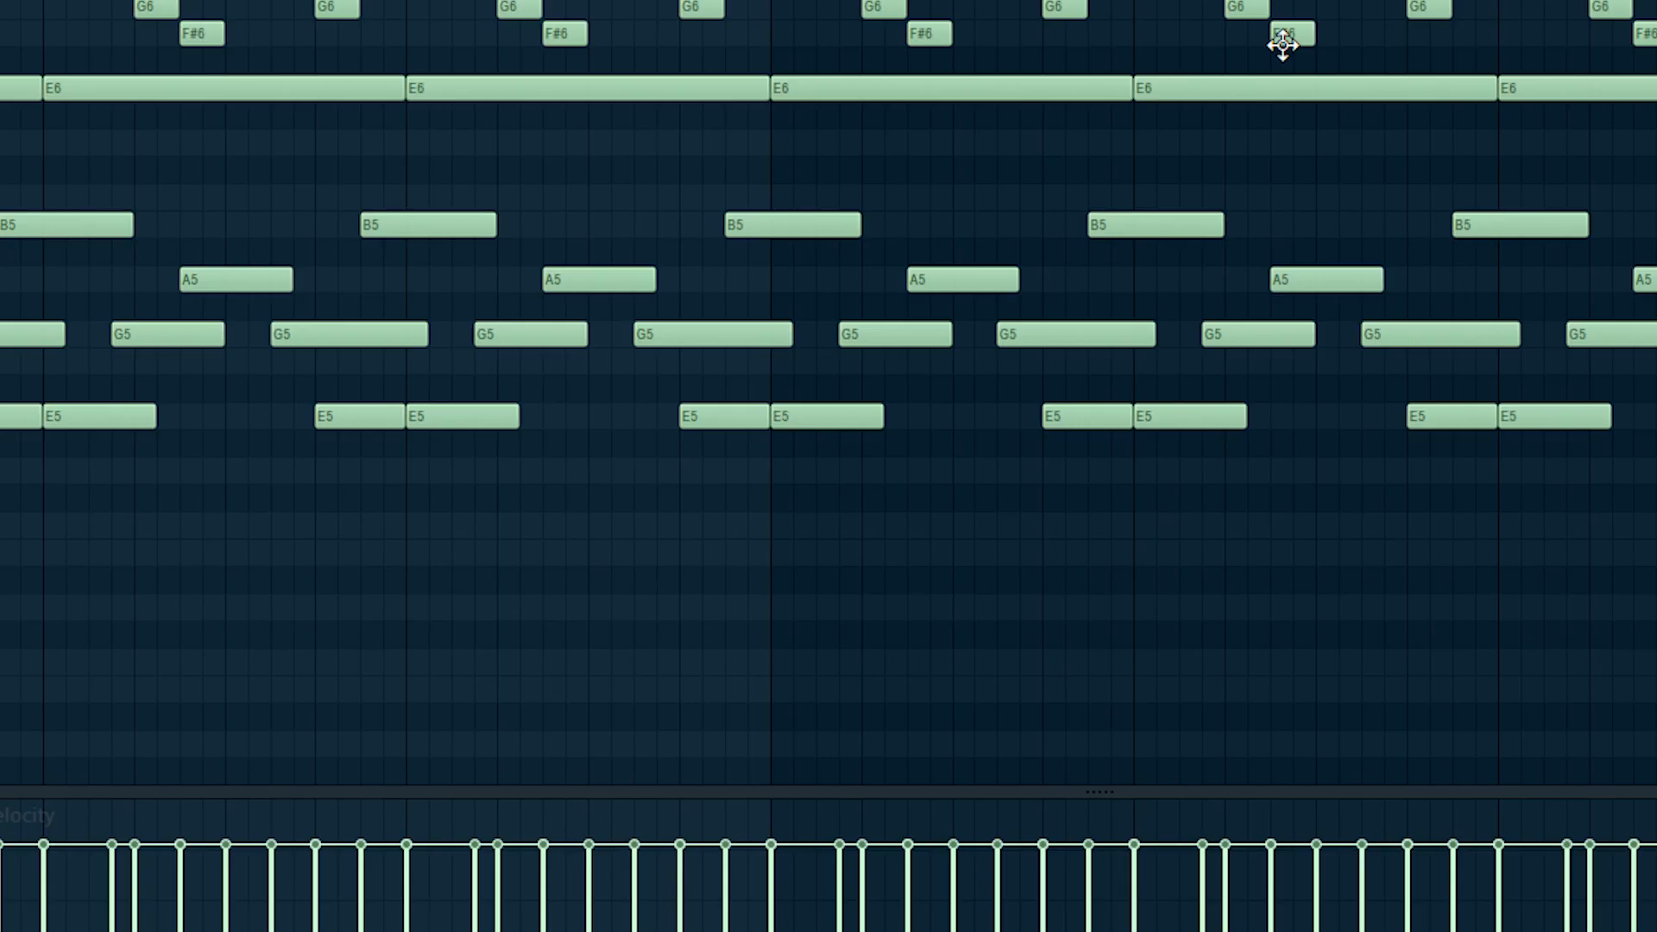
# Randomize the velocity and, slightly, the panning of the melody notes with bipolar levels.
pyautogui.hotkey('alt', 'r')
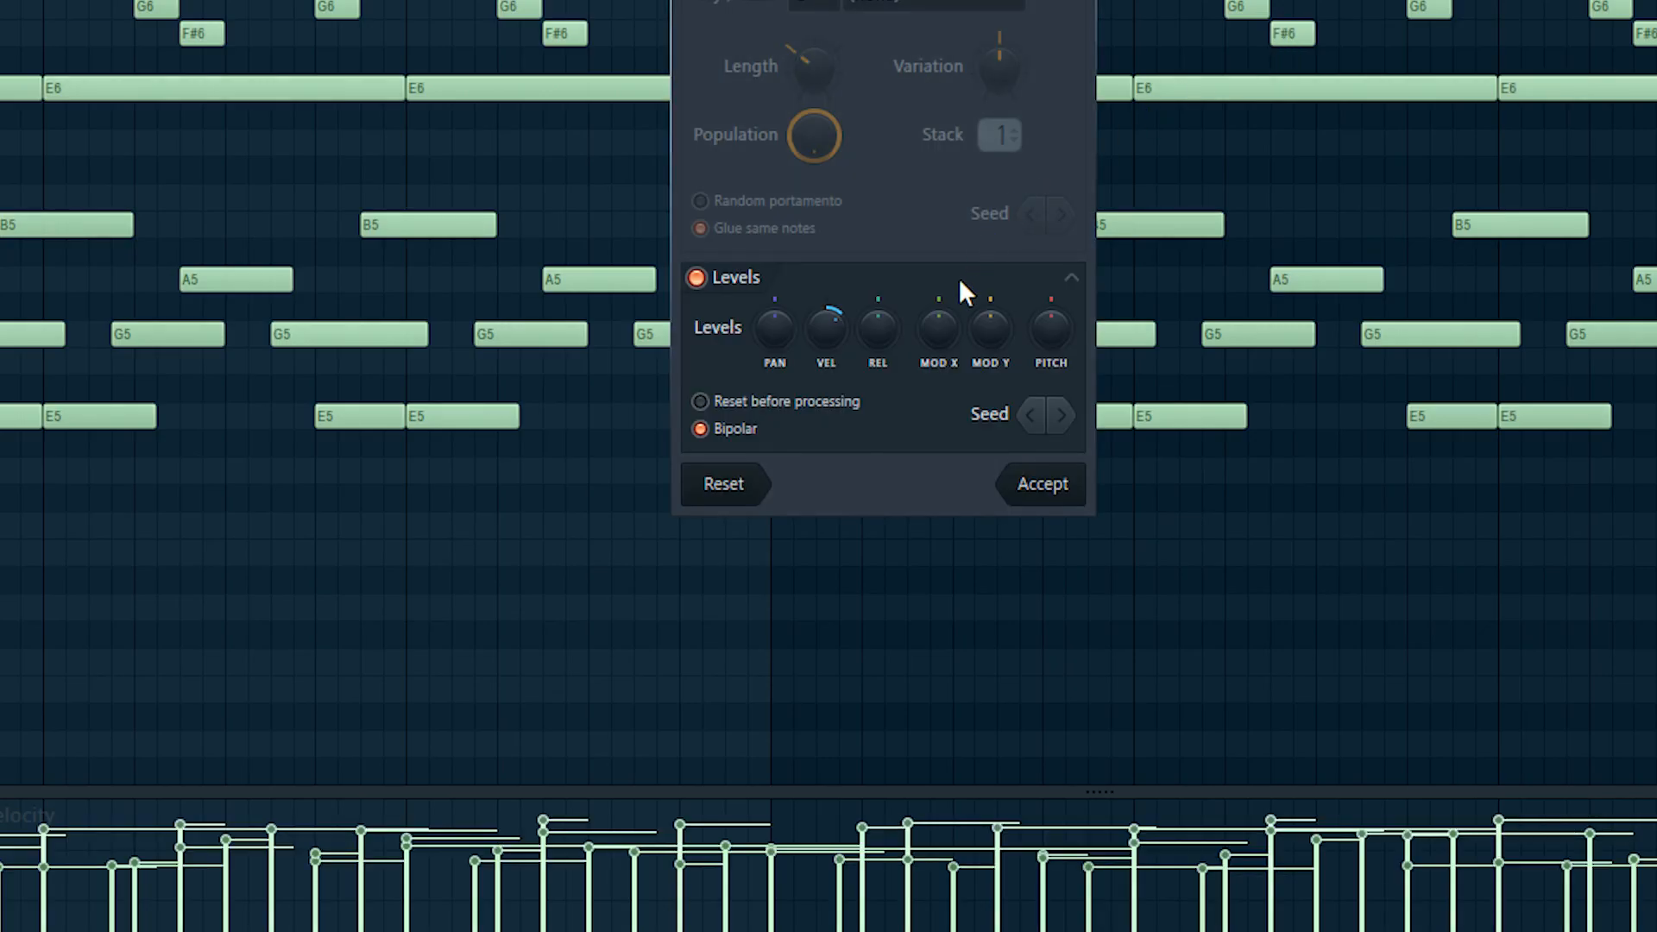
pyautogui.moveTo(817, 345); pyautogui.dragTo(768, 338)
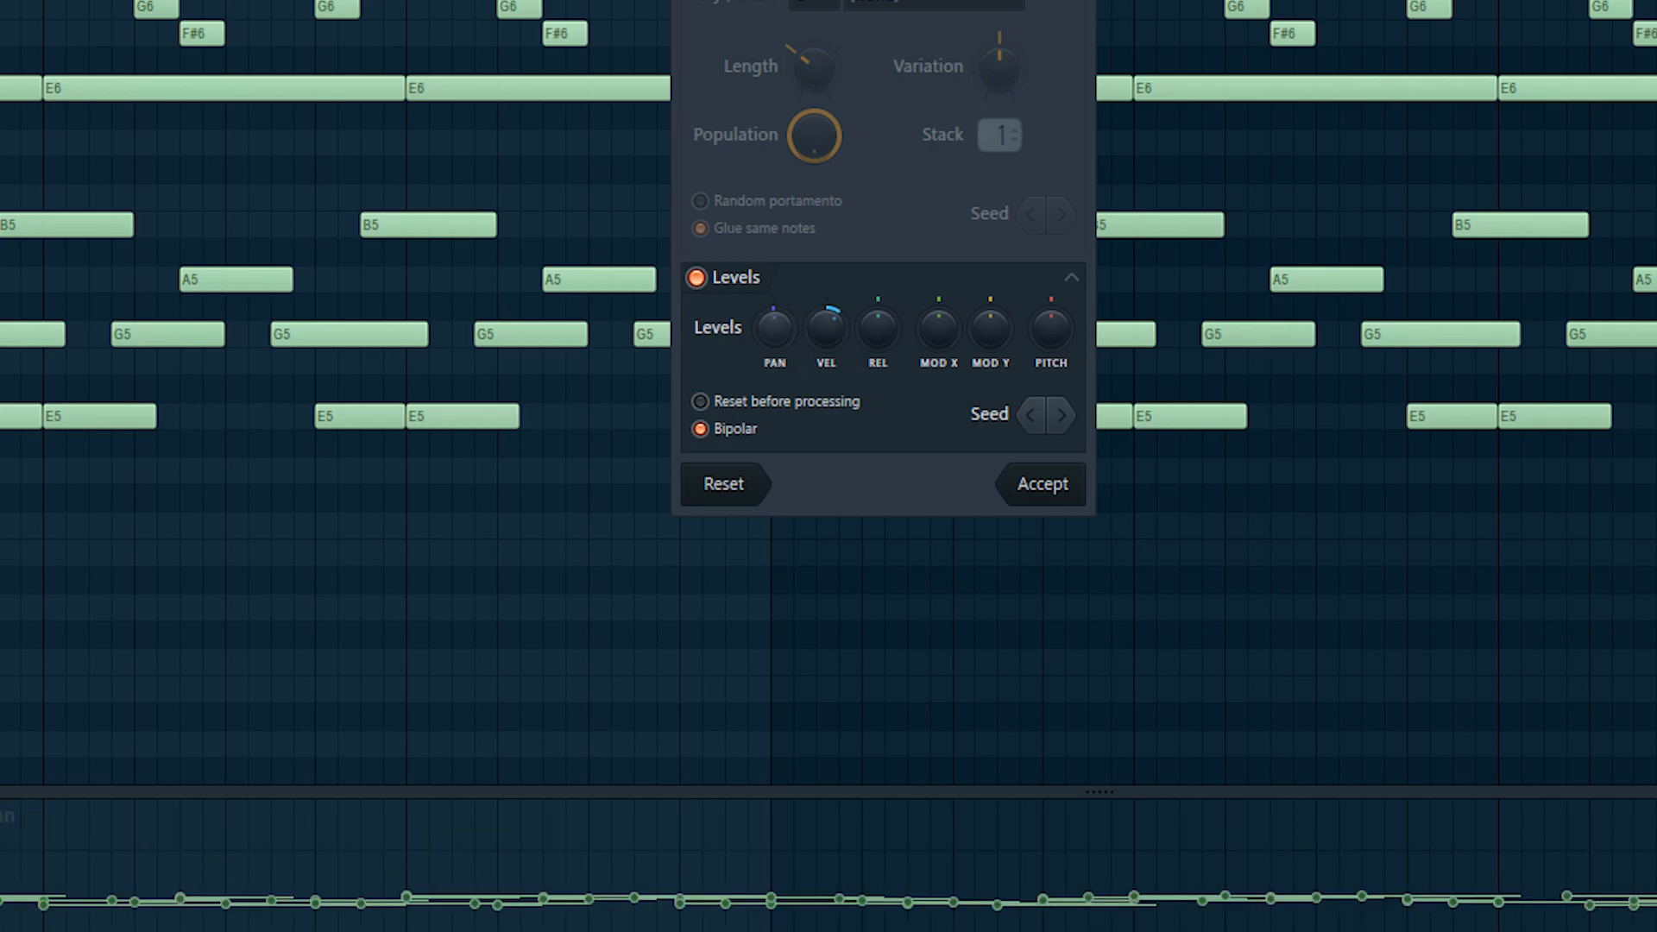
pyautogui.click(825, 330)
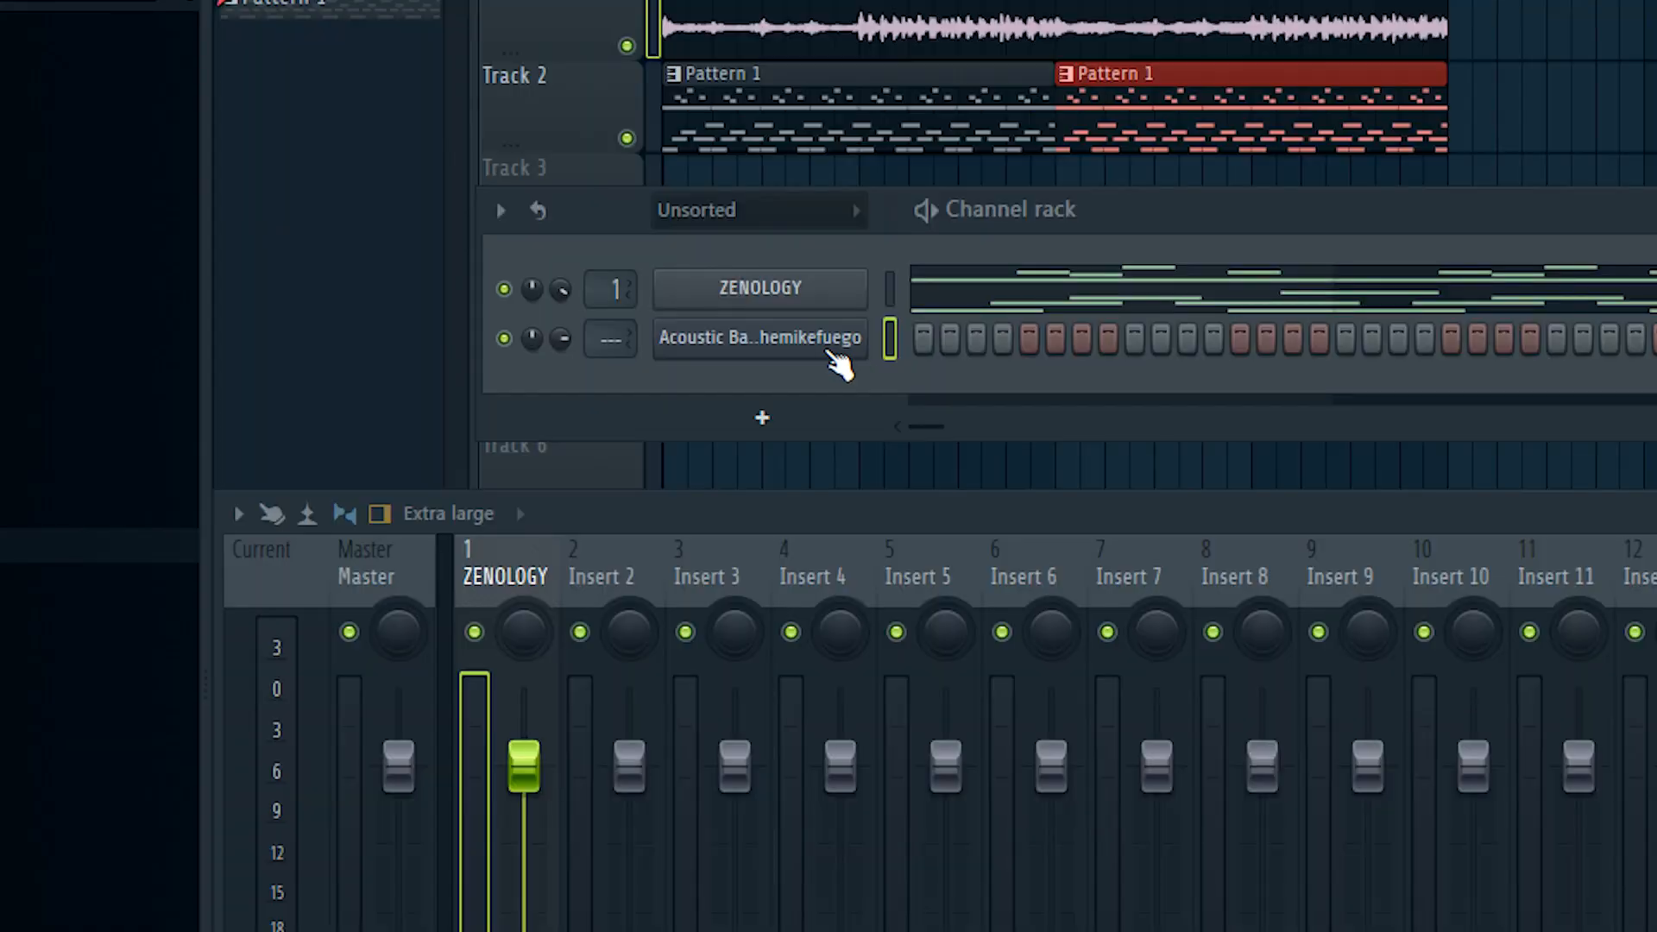
# Open the Acoustic Bass sampler channel, audition its sample and check its envelope settings.
pyautogui.click(830, 341)
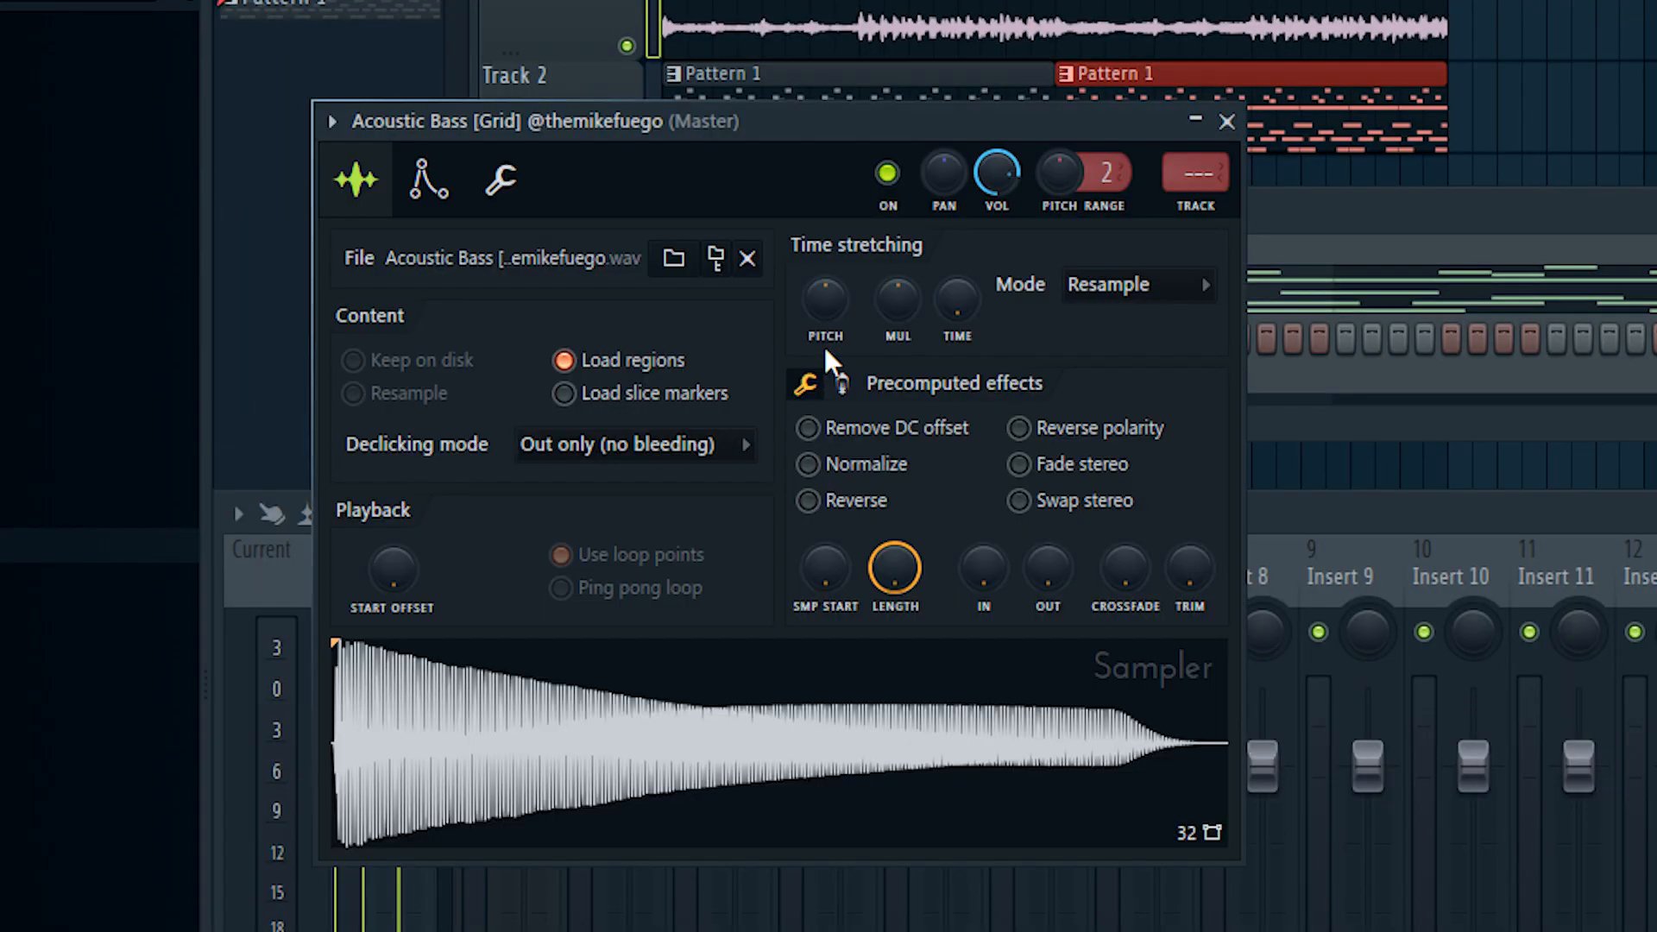
pyautogui.click(428, 180)
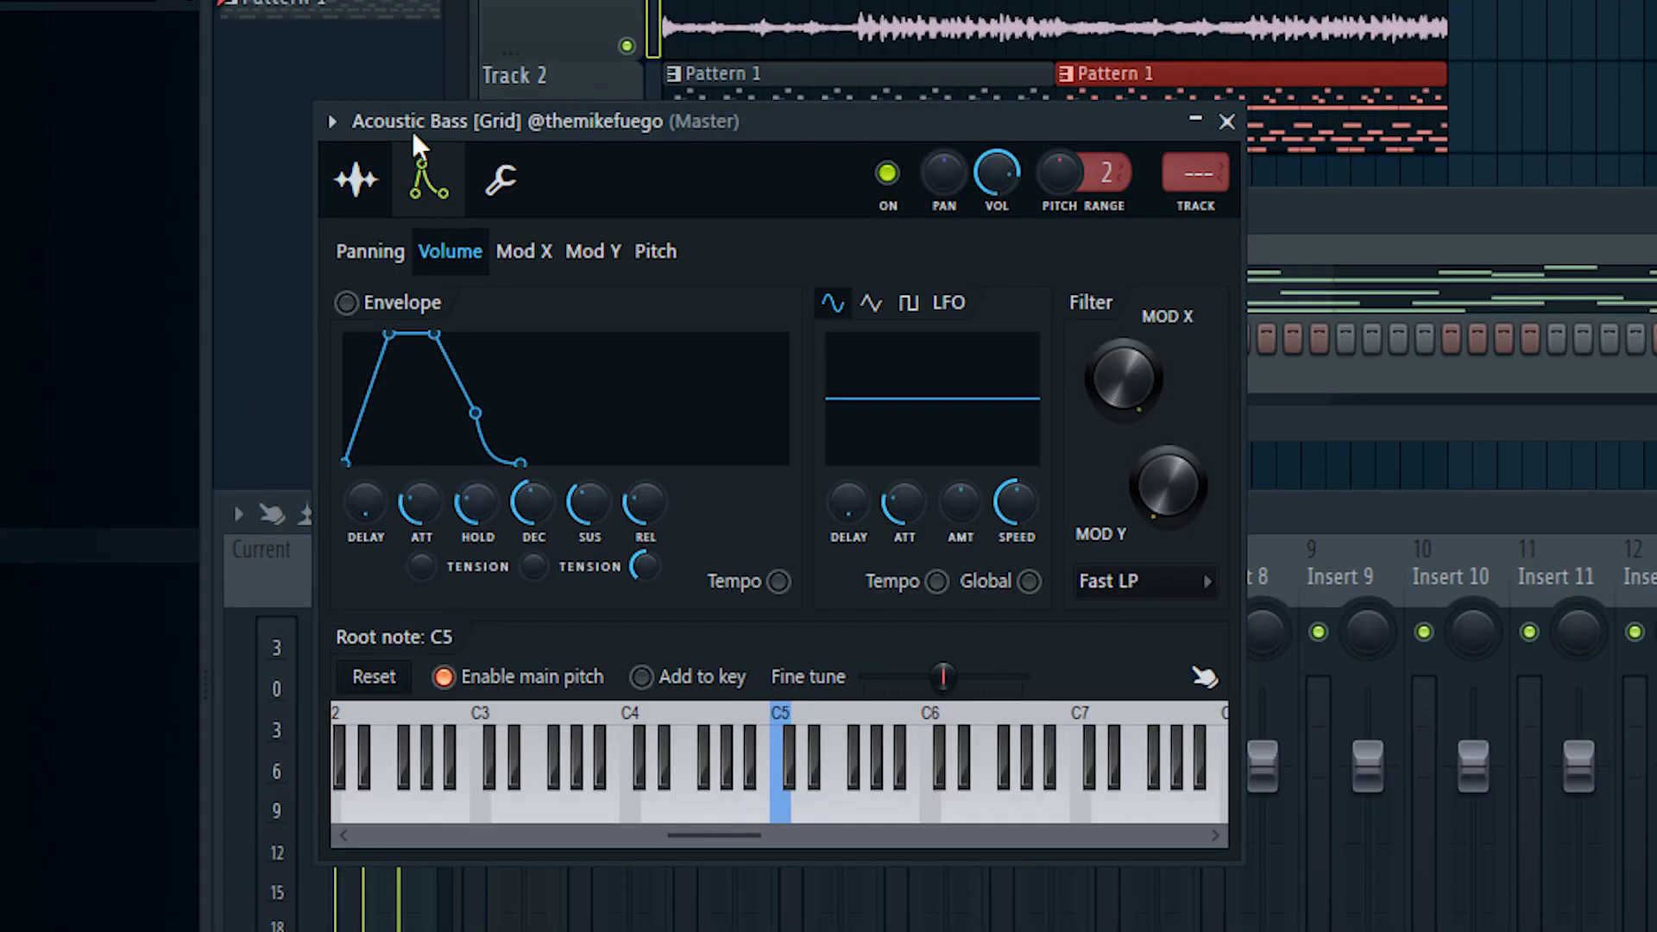
pyautogui.click(358, 181)
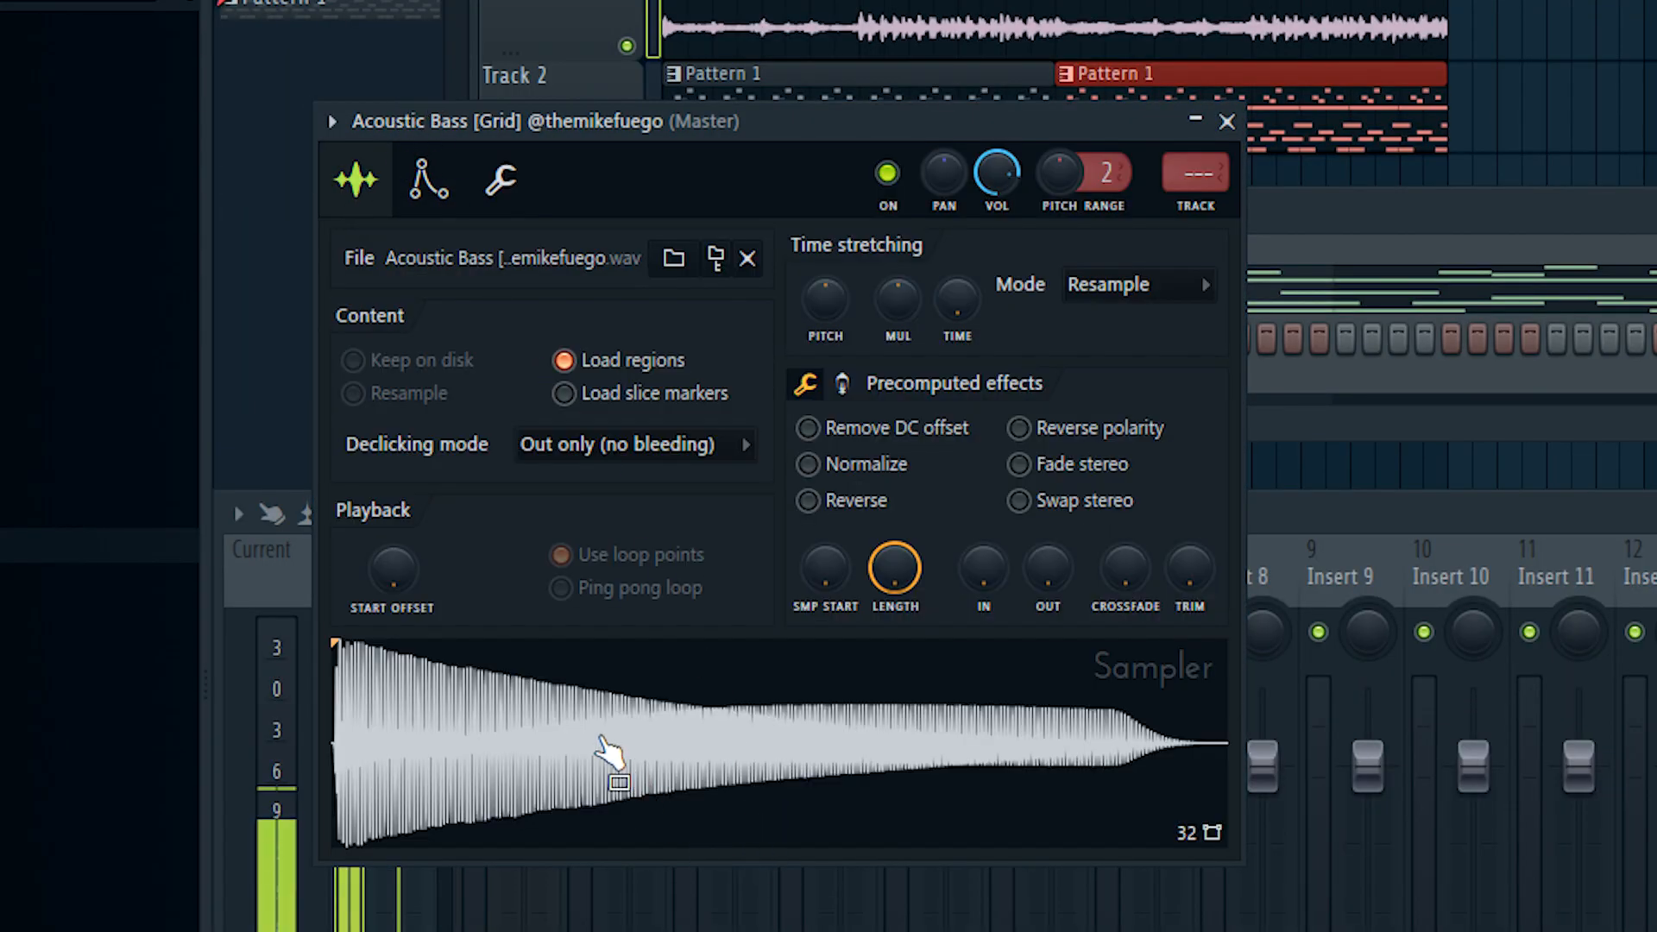
pyautogui.click(427, 181)
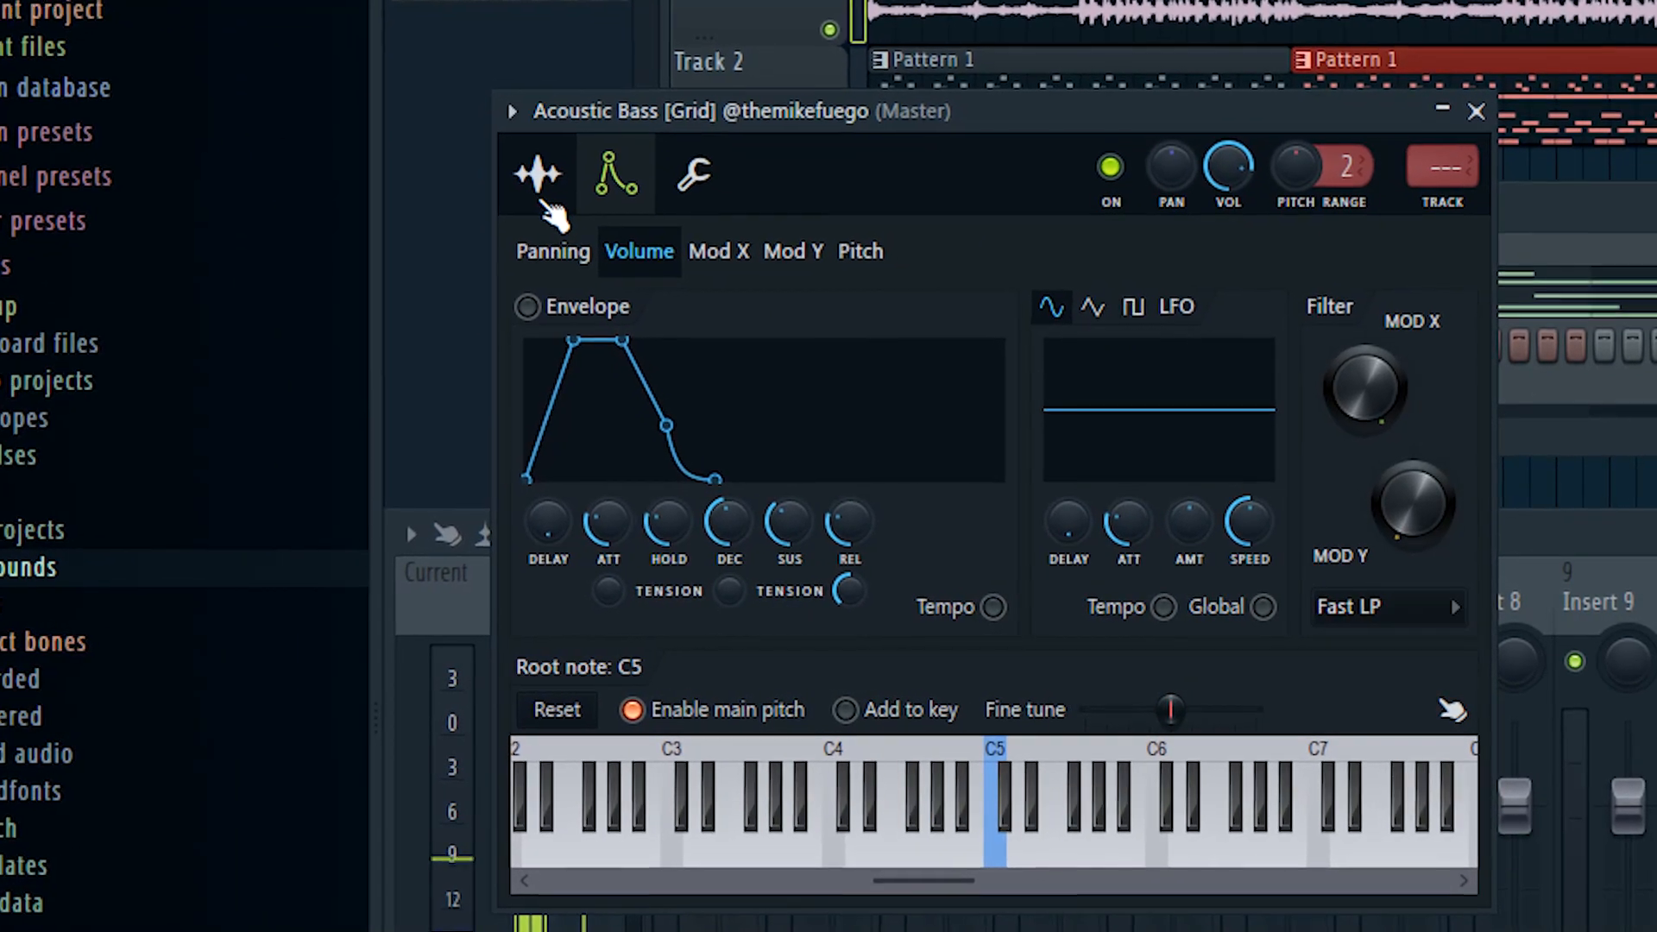
pyautogui.click(356, 179)
# Enable the Acoustic Bass volume envelope with zero attack and full hold, and lower its decay and sustain.
pyautogui.click(593, 162)
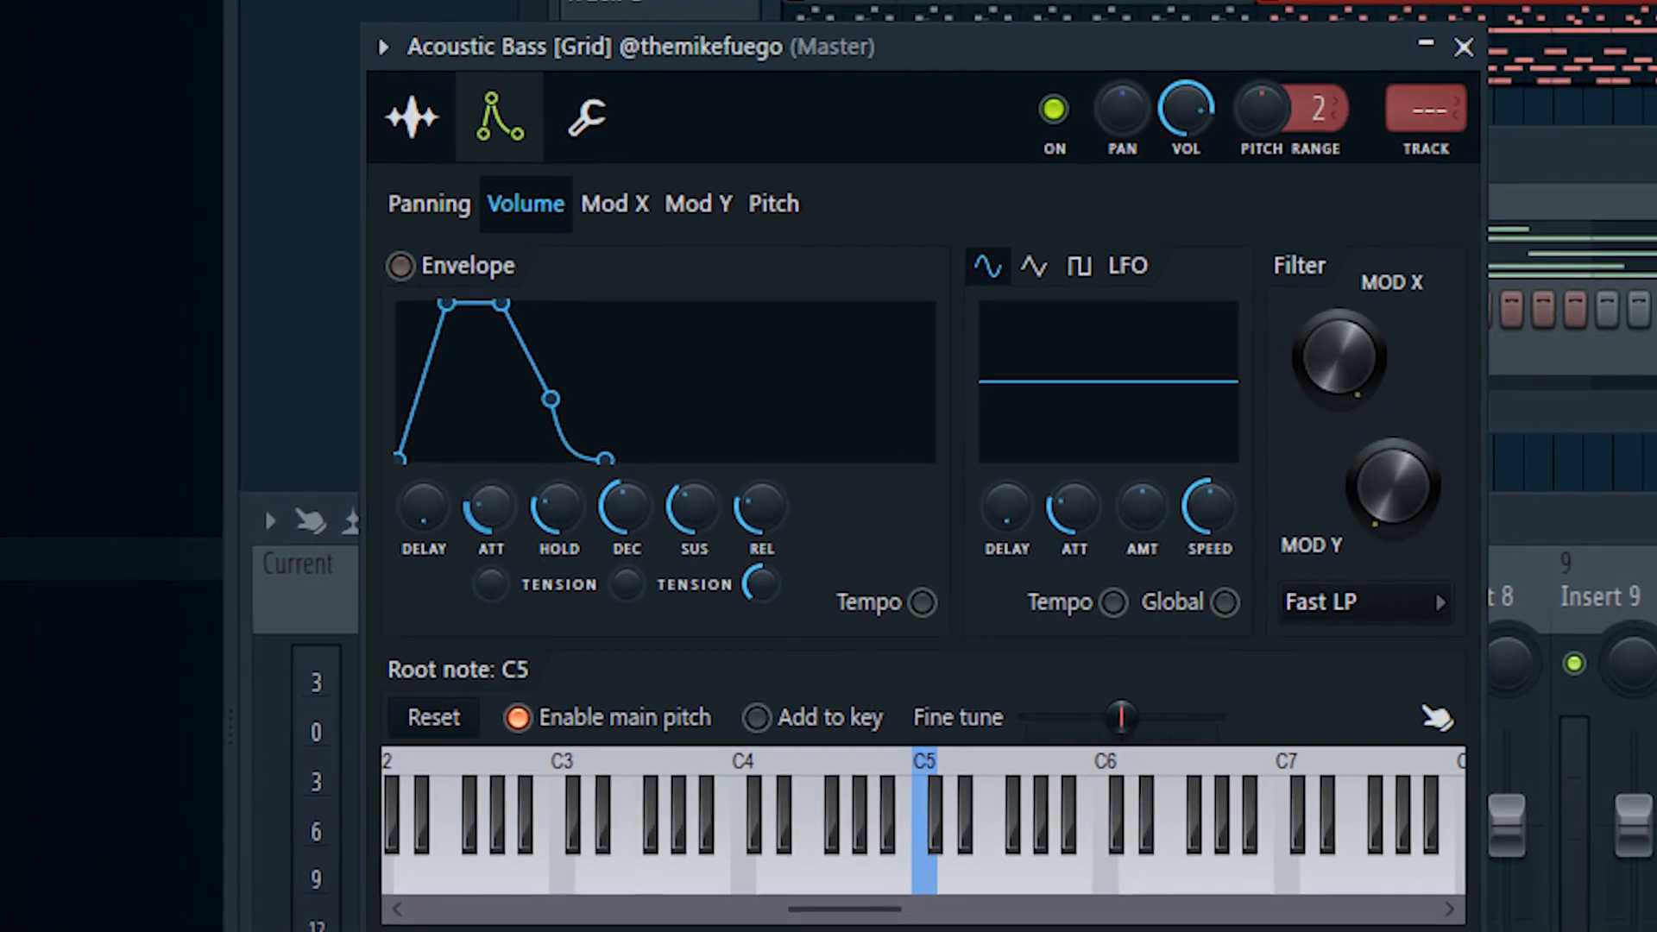
pyautogui.moveTo(491, 507); pyautogui.dragTo(491, 569)
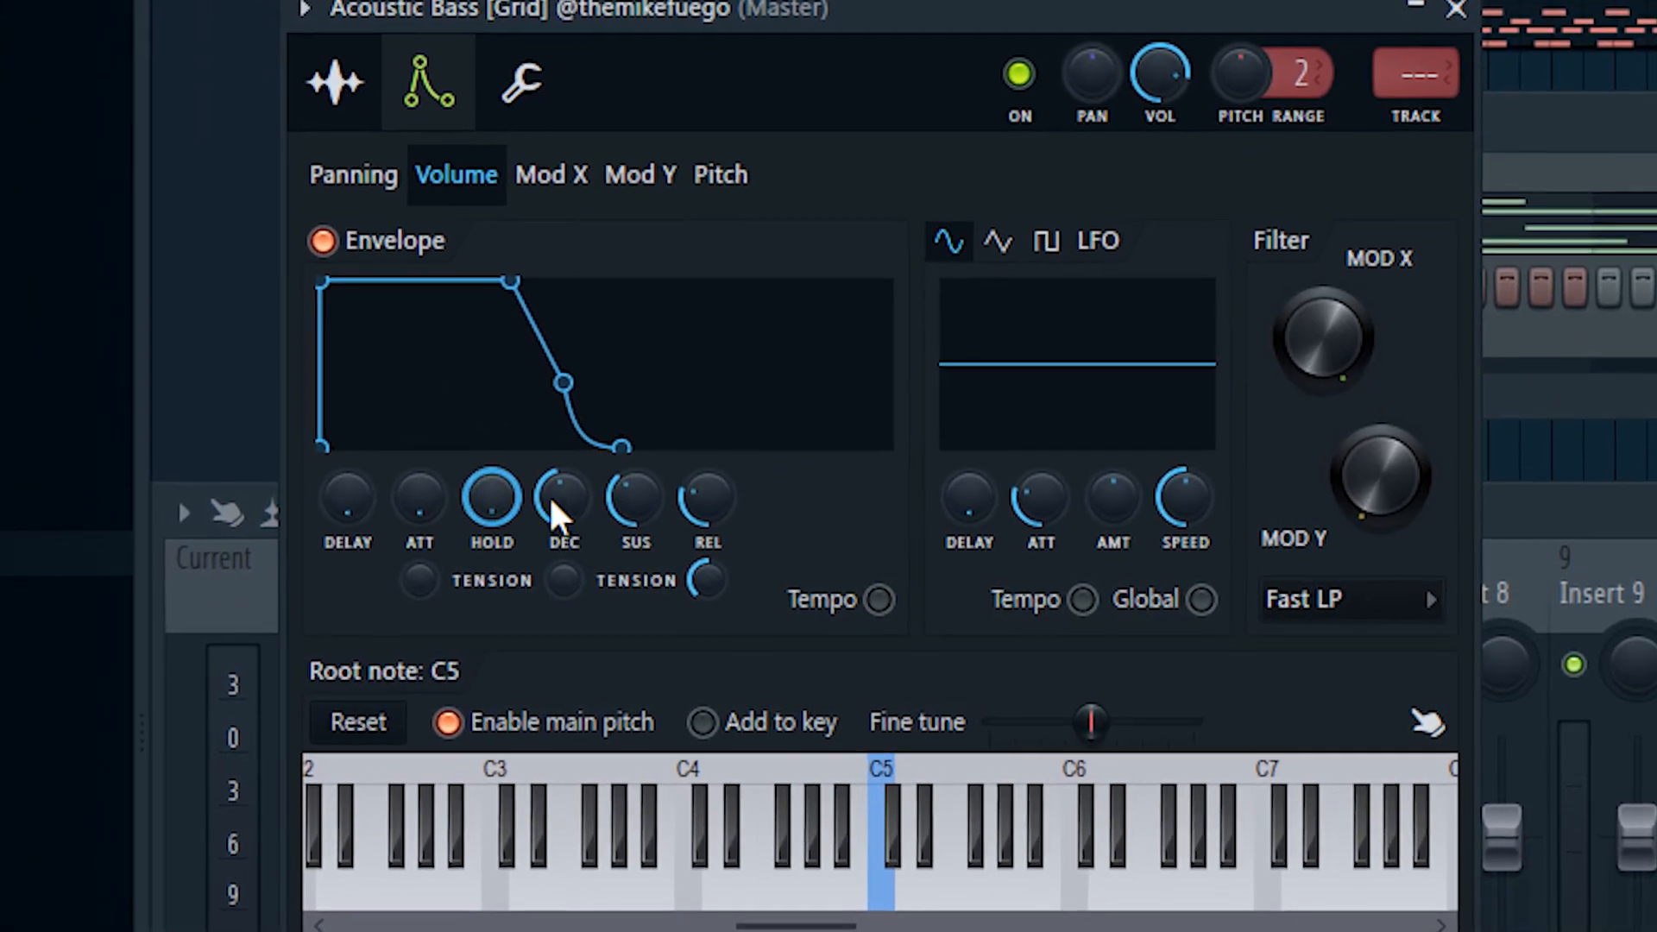
pyautogui.moveTo(581, 502); pyautogui.dragTo(581, 621)
pyautogui.moveTo(653, 505); pyautogui.dragTo(654, 621)
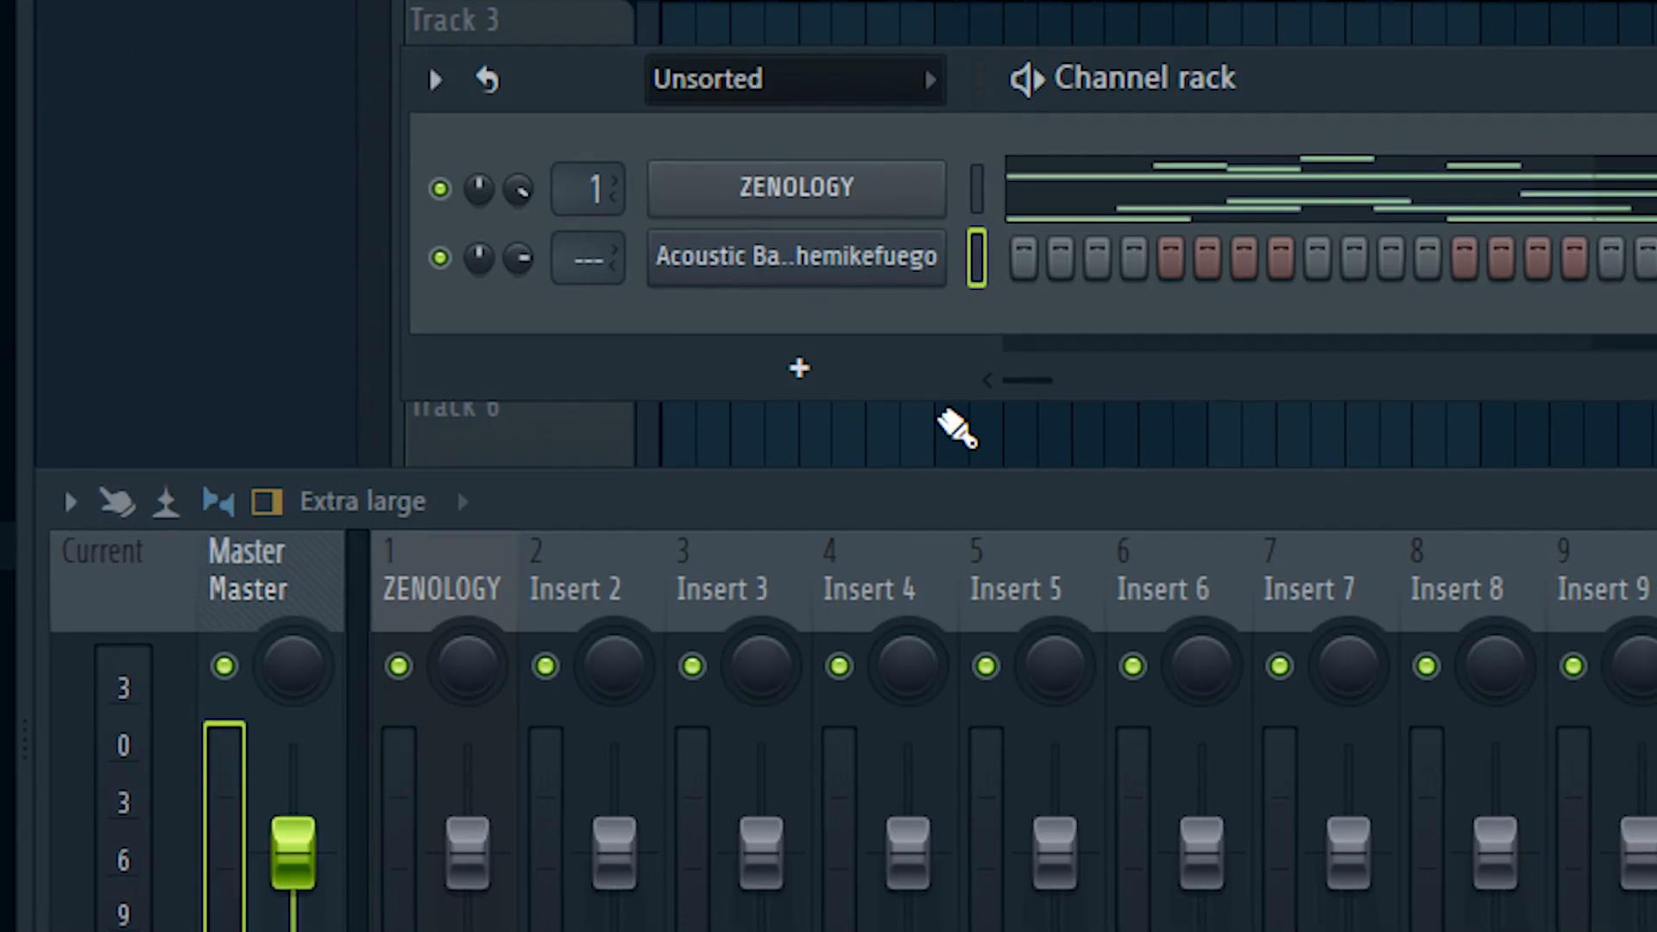
# Draw the first bass notes in the Acoustic Bass piano roll: E5 across bars 1–2 and C6 across bar 3.
pyautogui.click(127, 533)
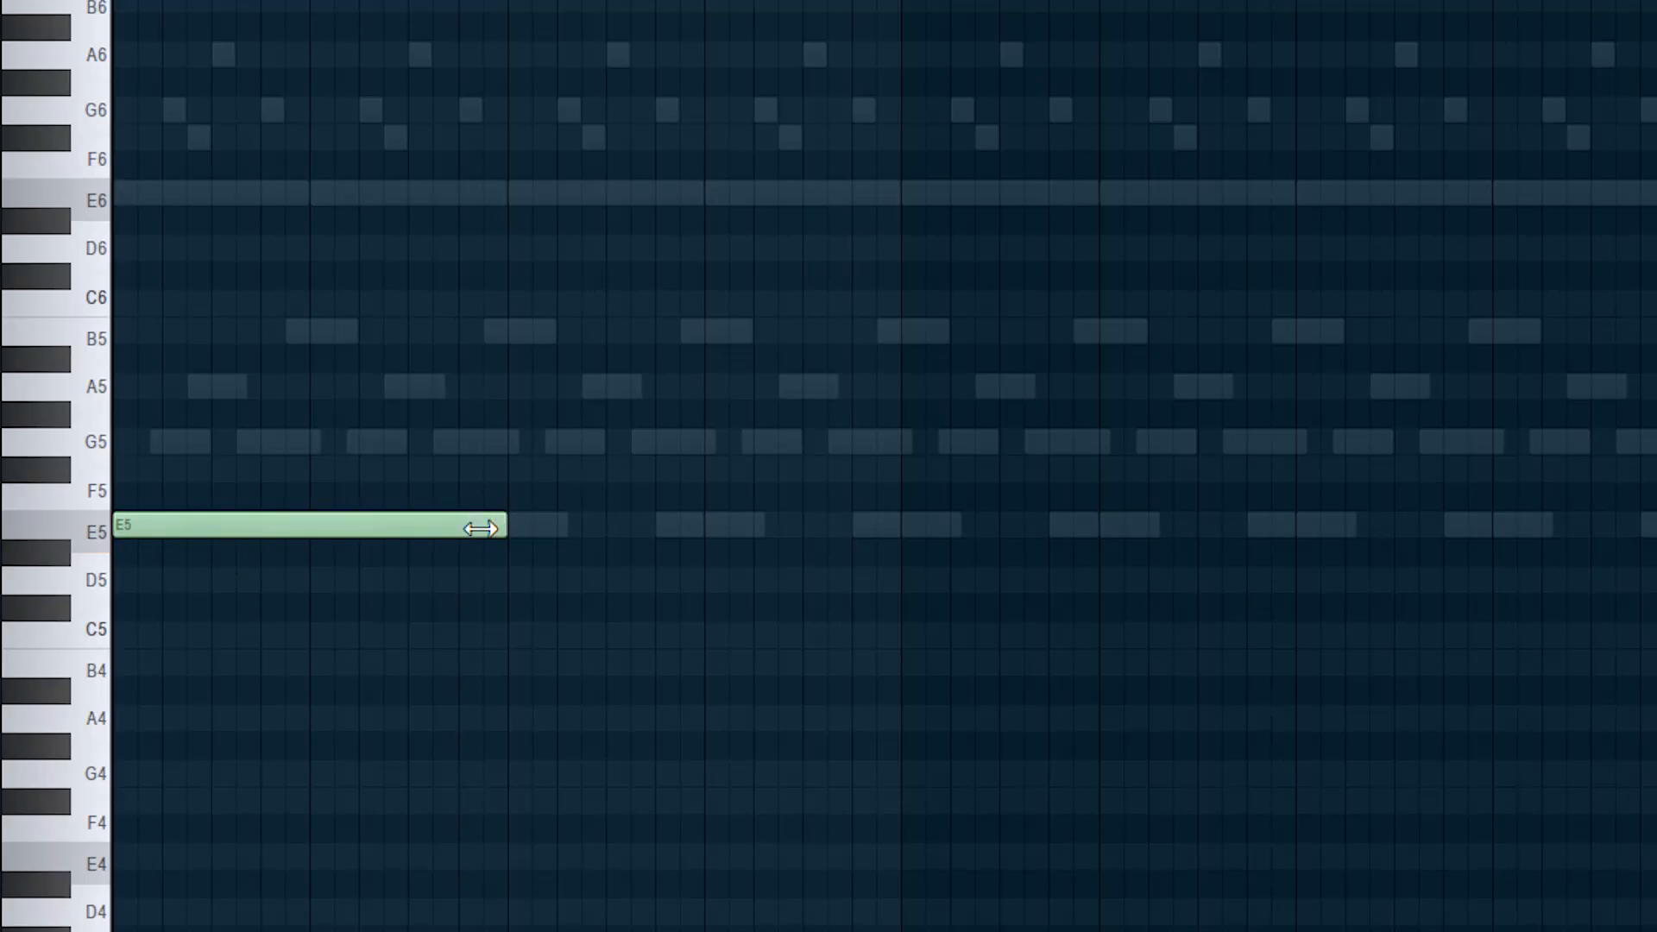
pyautogui.press('space')
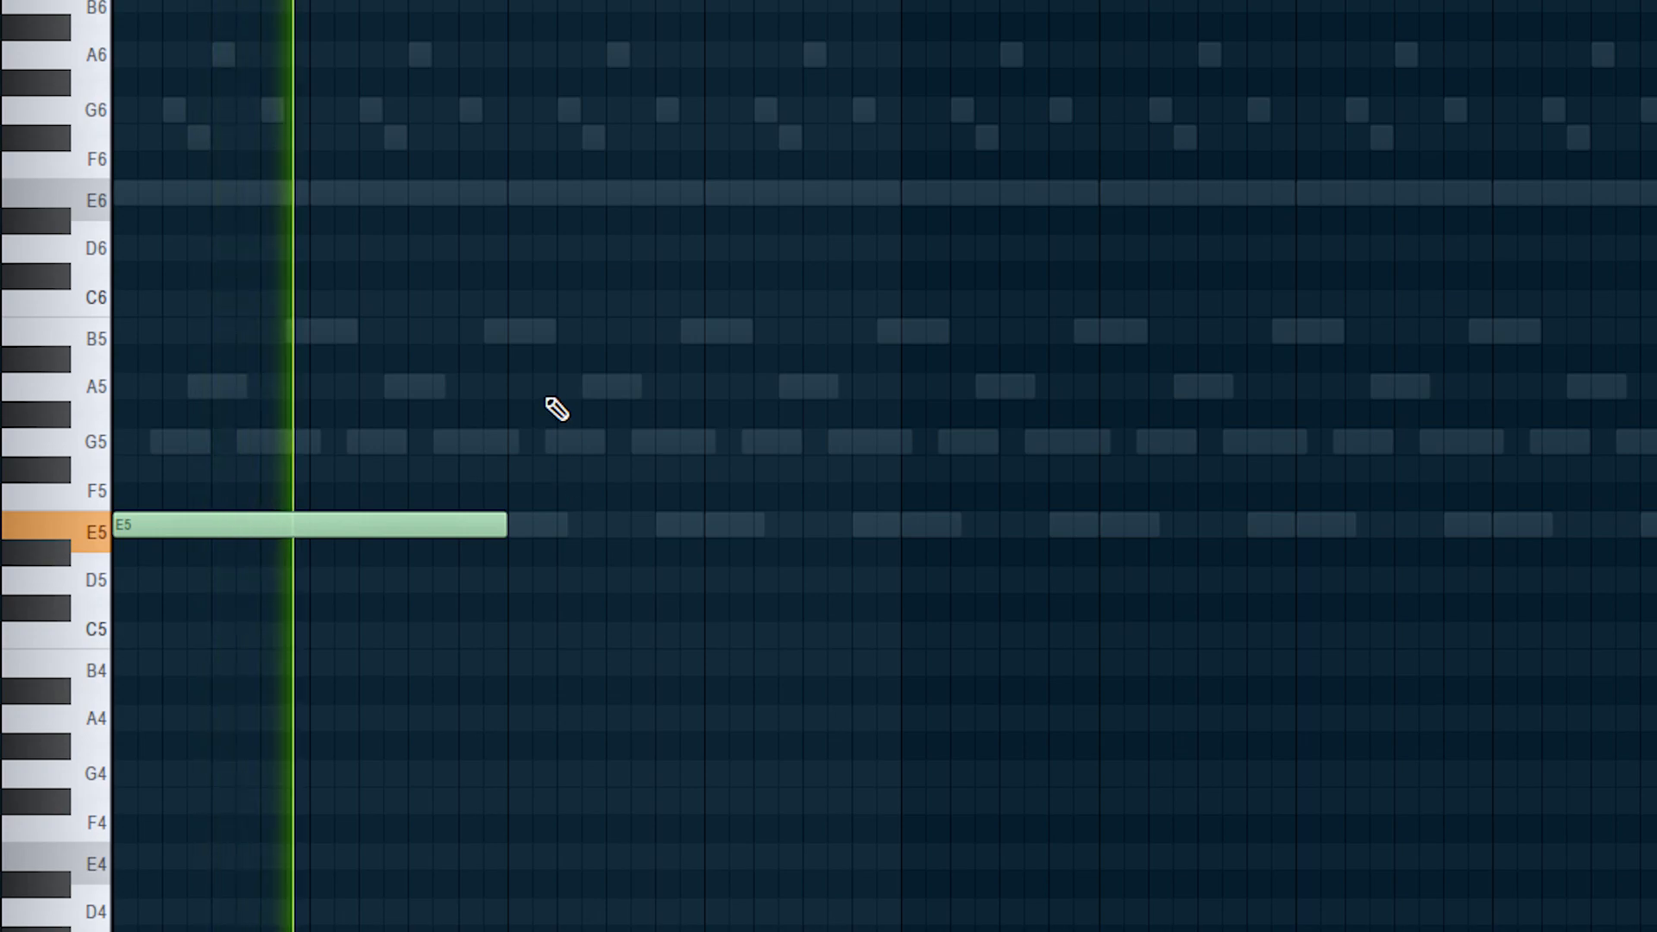
pyautogui.click(518, 304)
pyautogui.moveTo(832, 312); pyautogui.dragTo(691, 315)
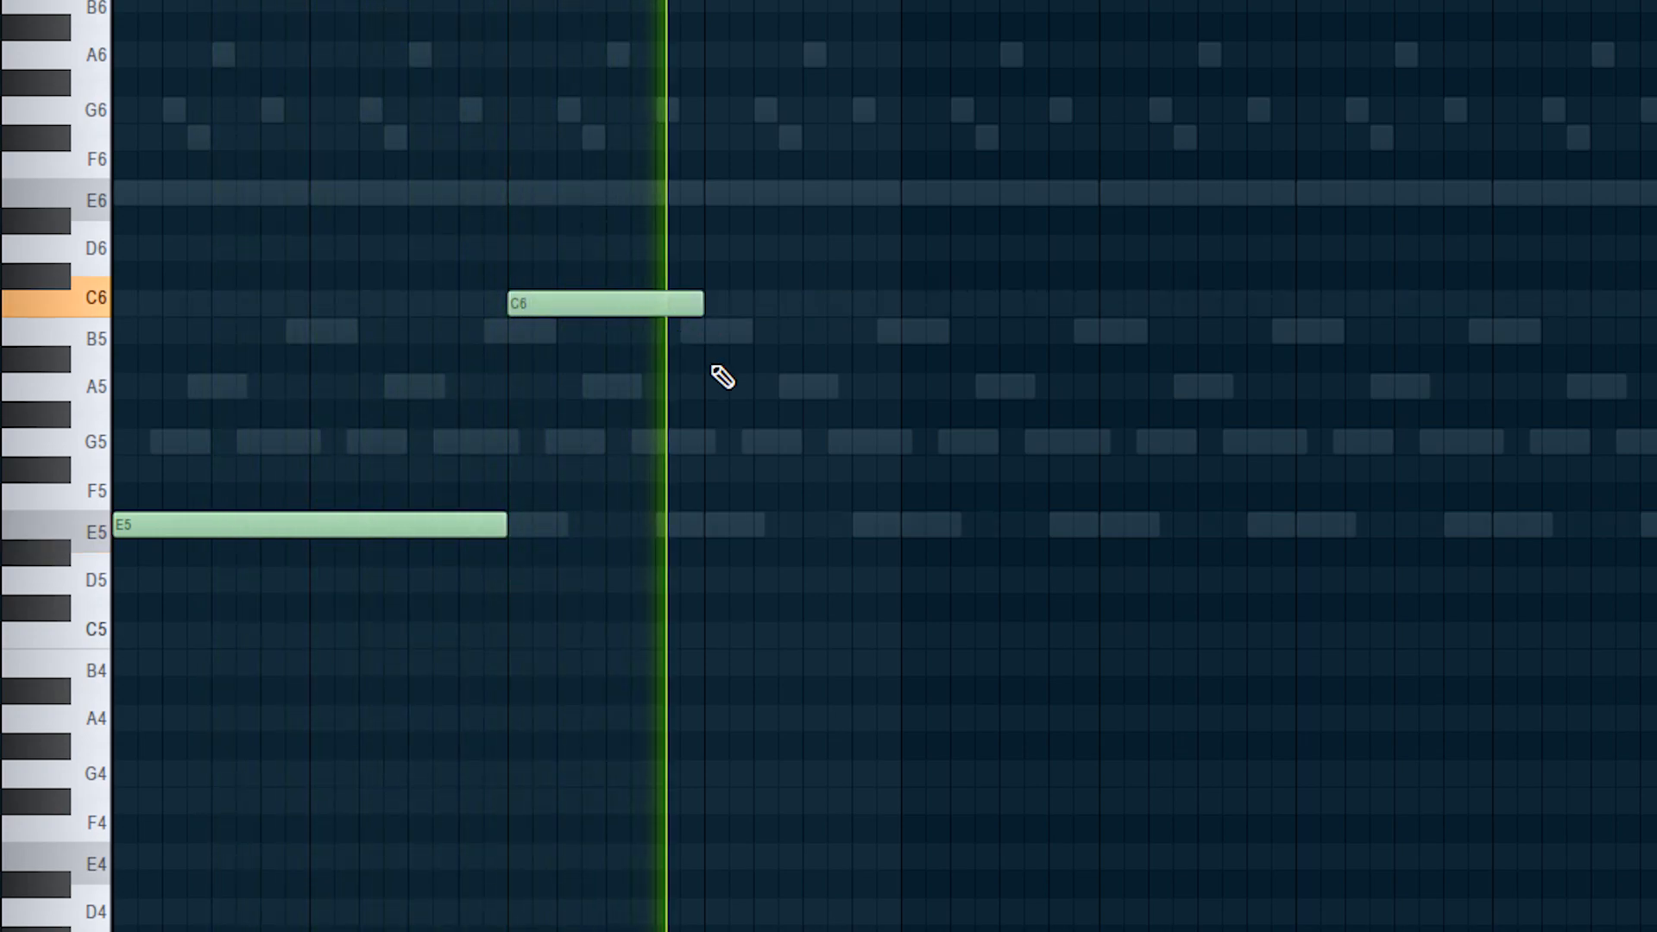
# Fill bar 4 of the bass line with a three-beat B5 followed by a one-beat A5.
pyautogui.click(743, 333)
pyautogui.scroll(3, 859, 516)
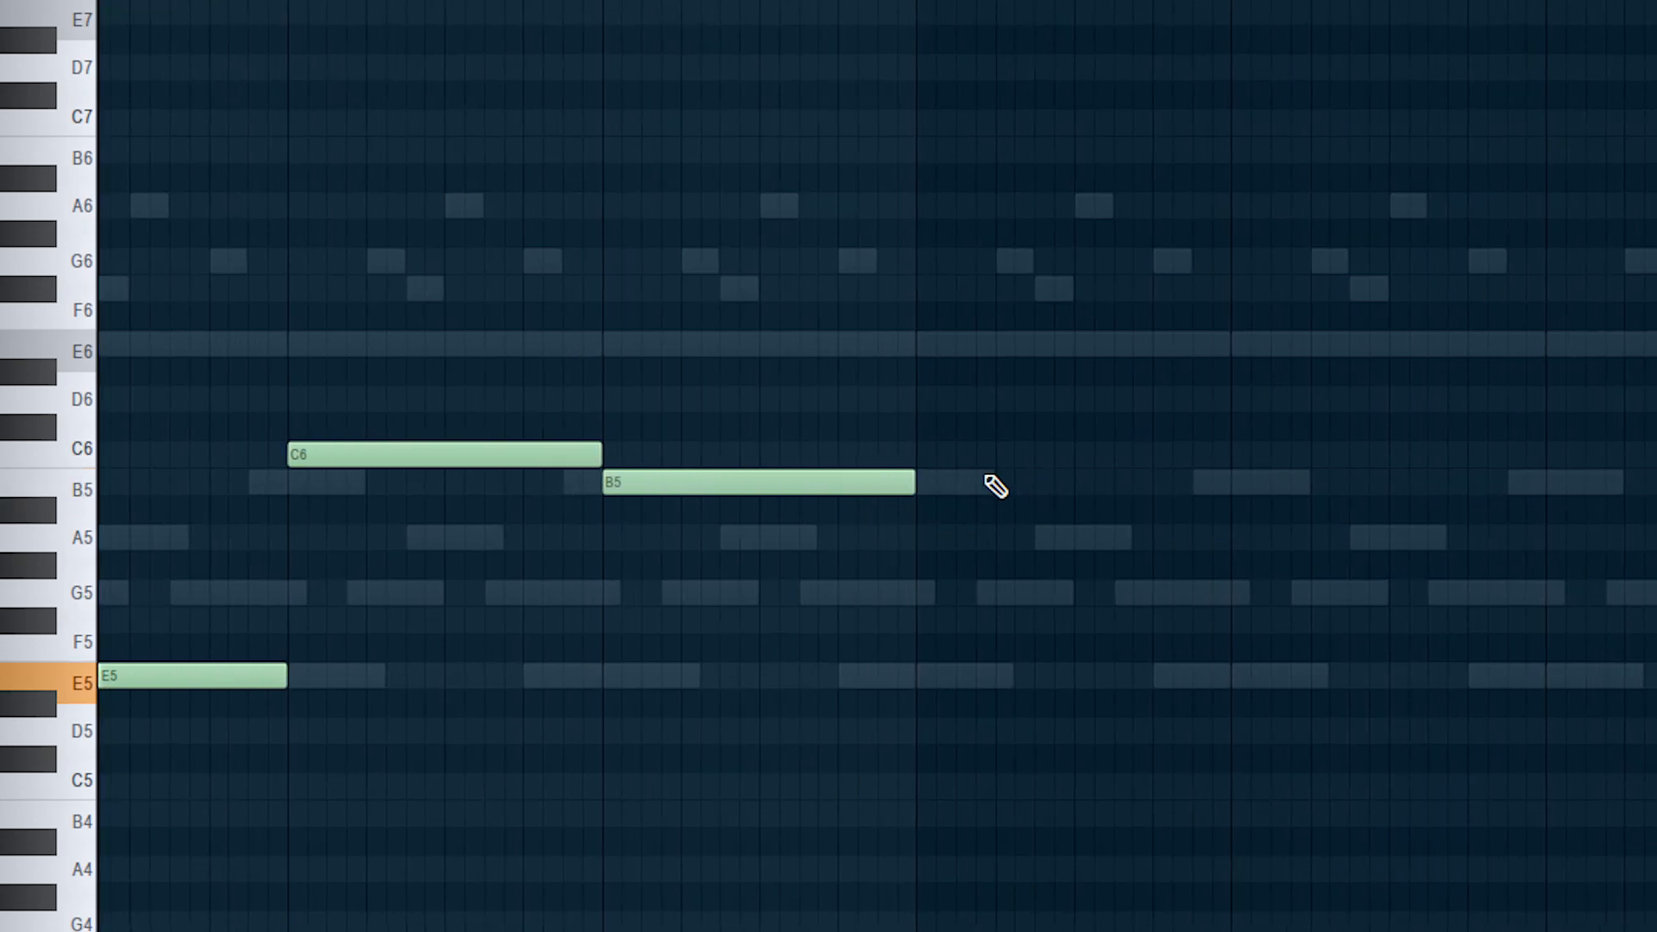
pyautogui.moveTo(747, 484); pyautogui.dragTo(827, 488)
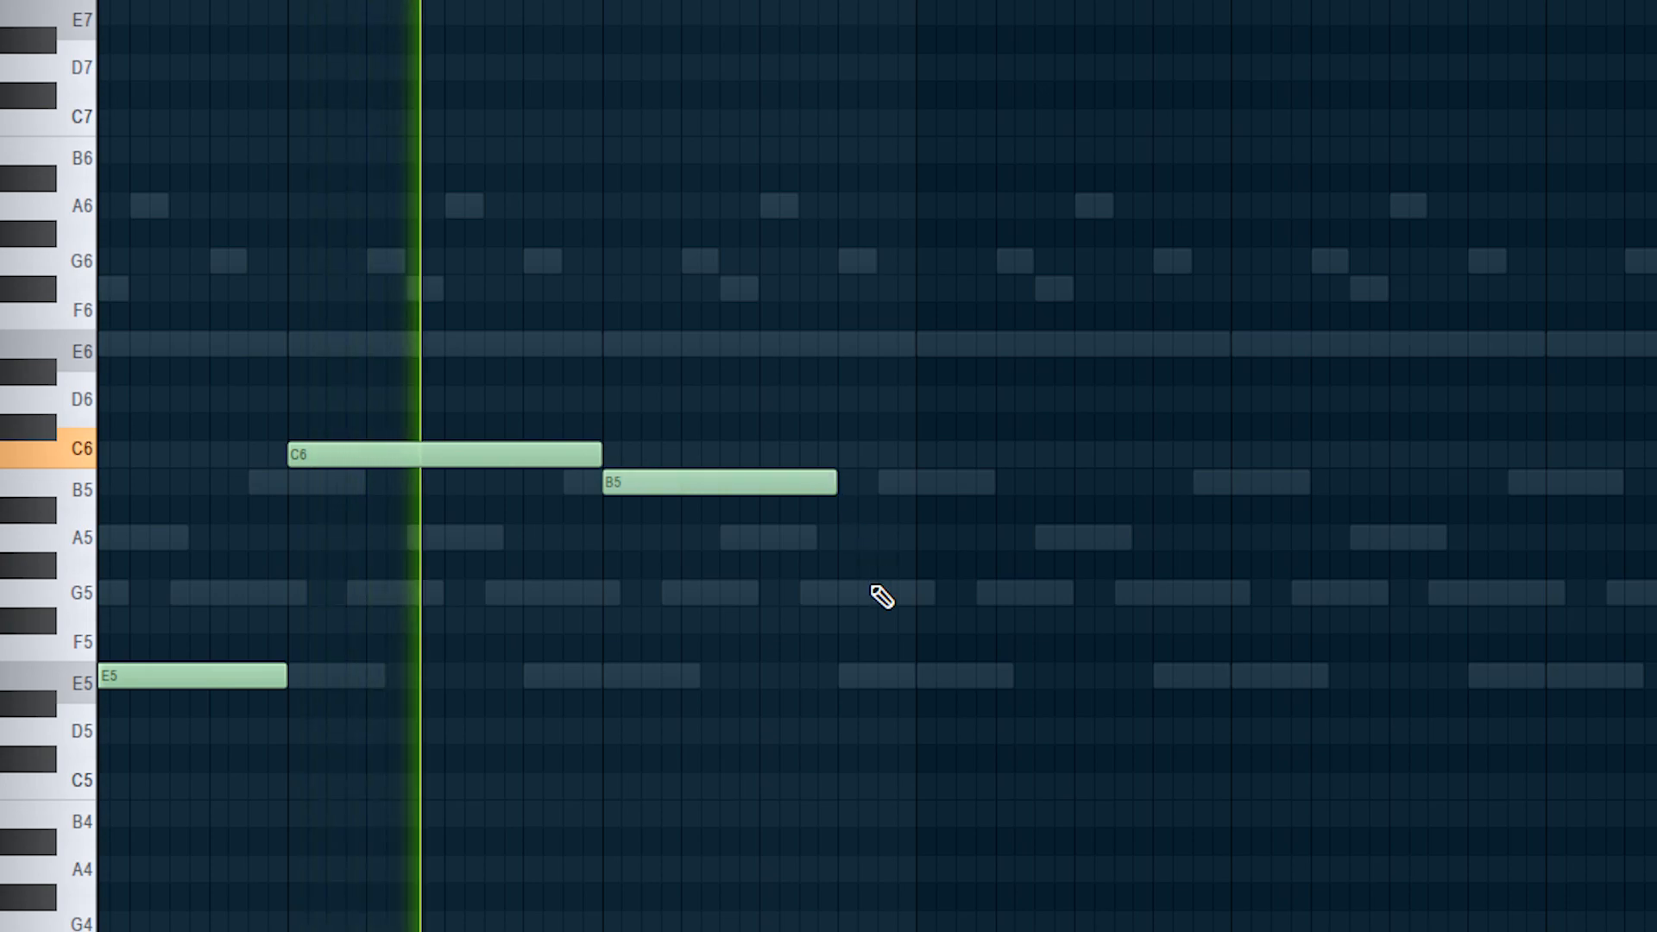
pyautogui.click(850, 538)
pyautogui.moveTo(1067, 537); pyautogui.dragTo(920, 540)
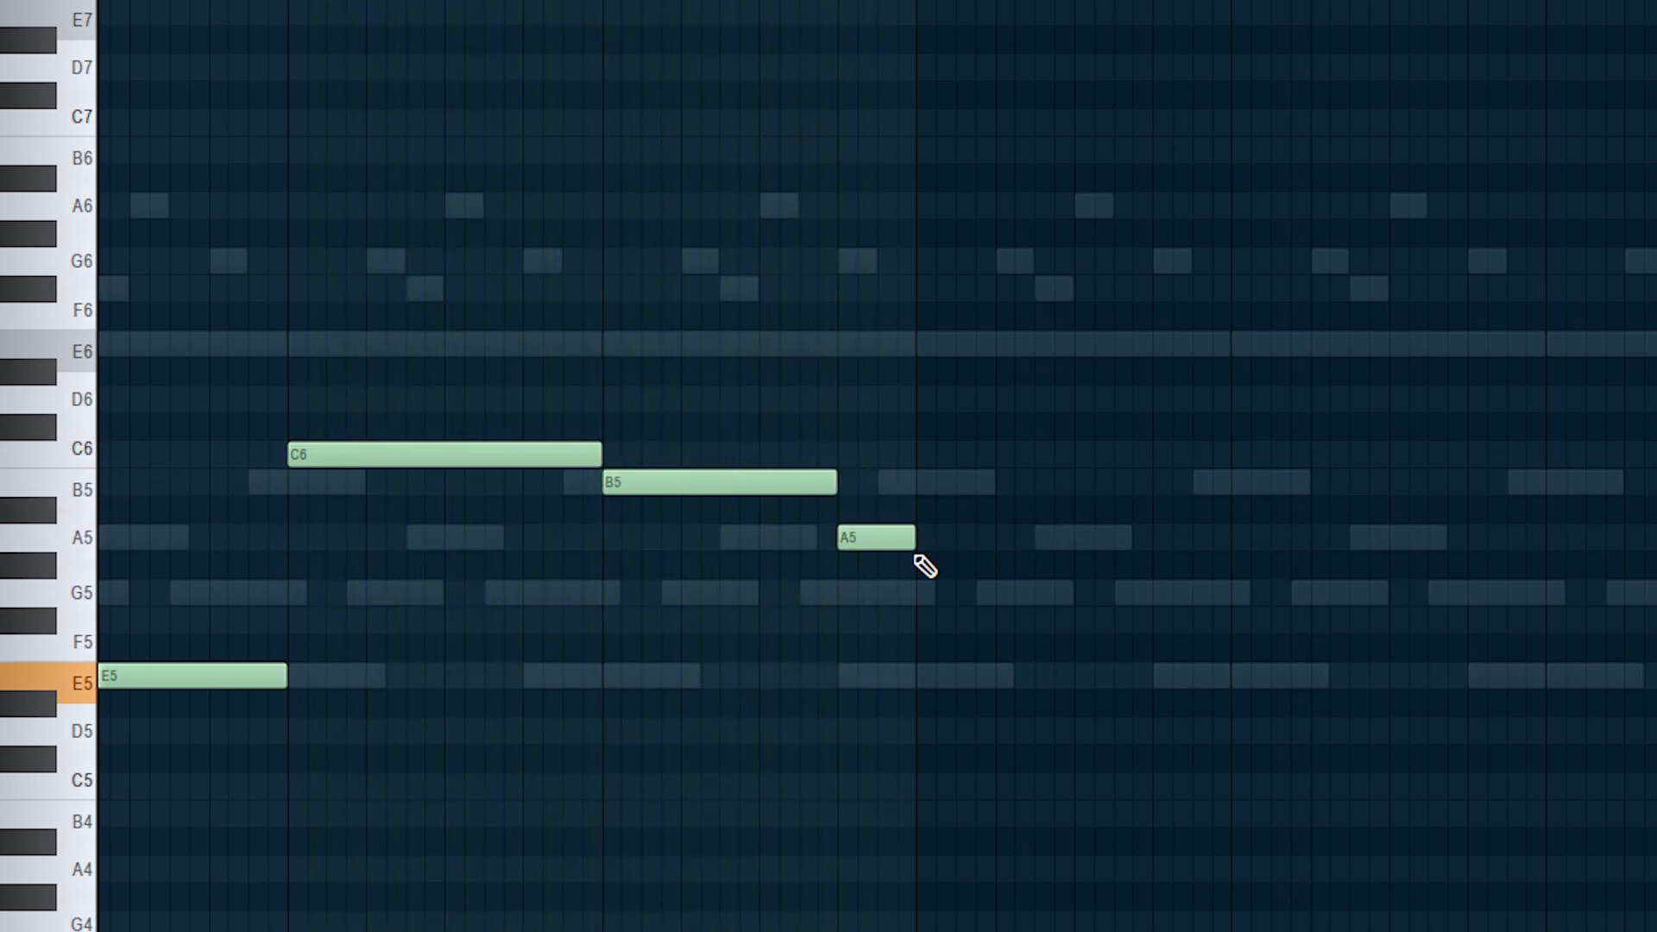
pyautogui.scroll(-2, 1067, 583)
pyautogui.keyDown('ctrl'); pyautogui.click(1059, 575); pyautogui.keyUp('ctrl')
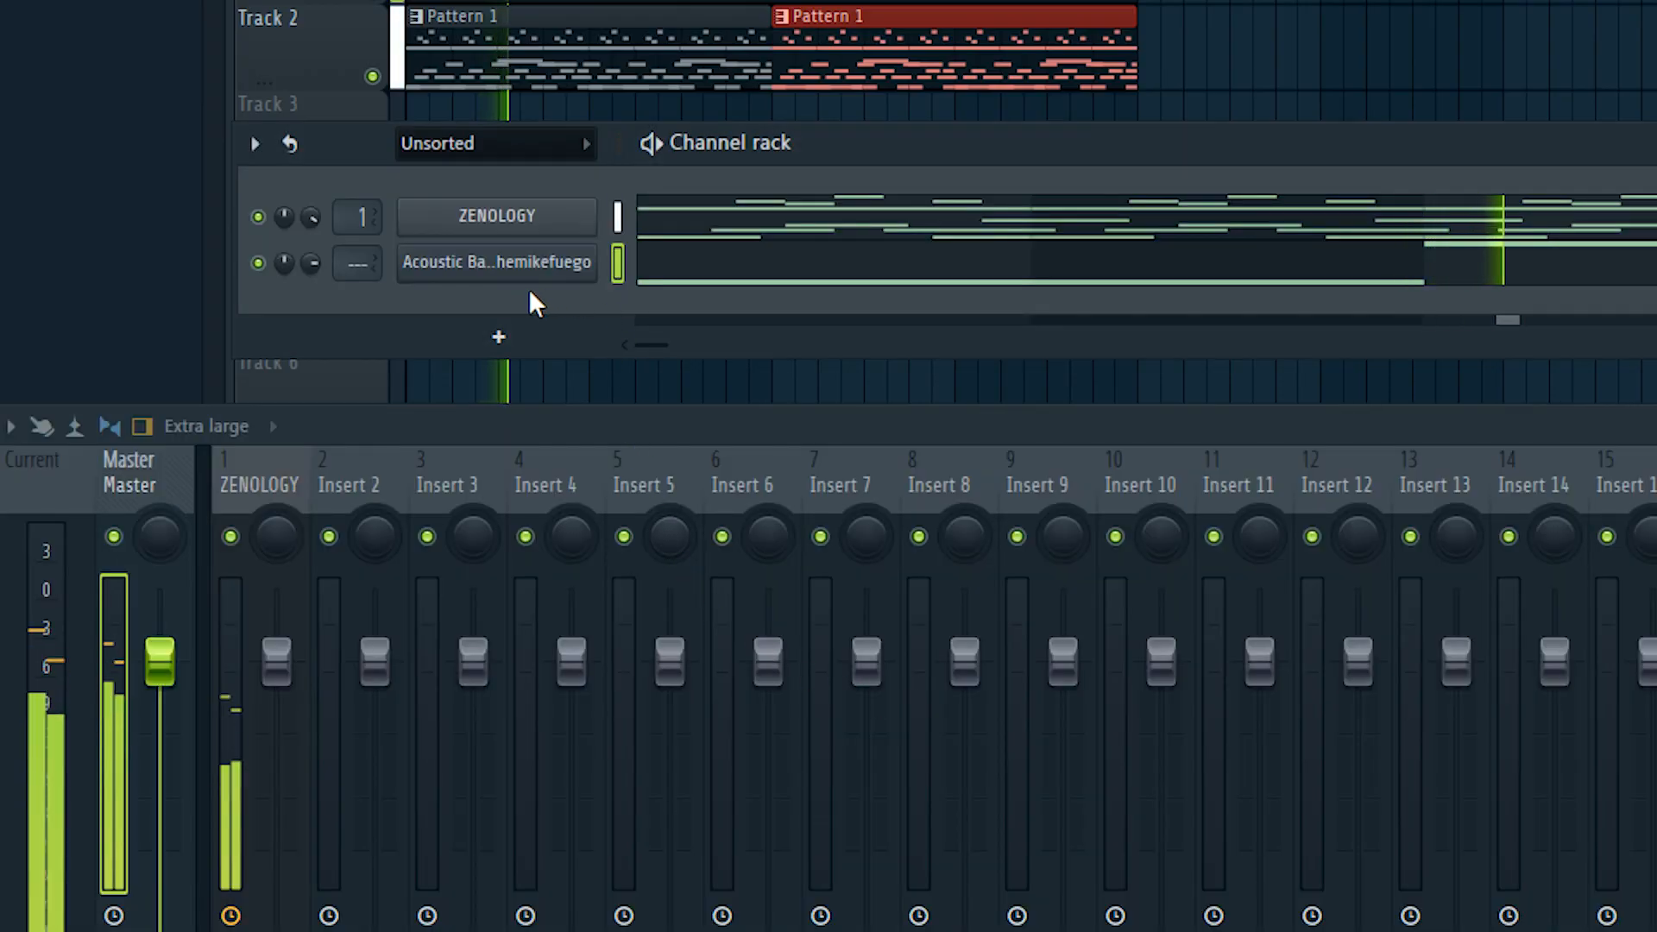
# Check the Acoustic Bass sampler settings and apply Sausage Fattener to the bass track with Fatness at 7%.
pyautogui.click(530, 272)
pyautogui.click(121, 115)
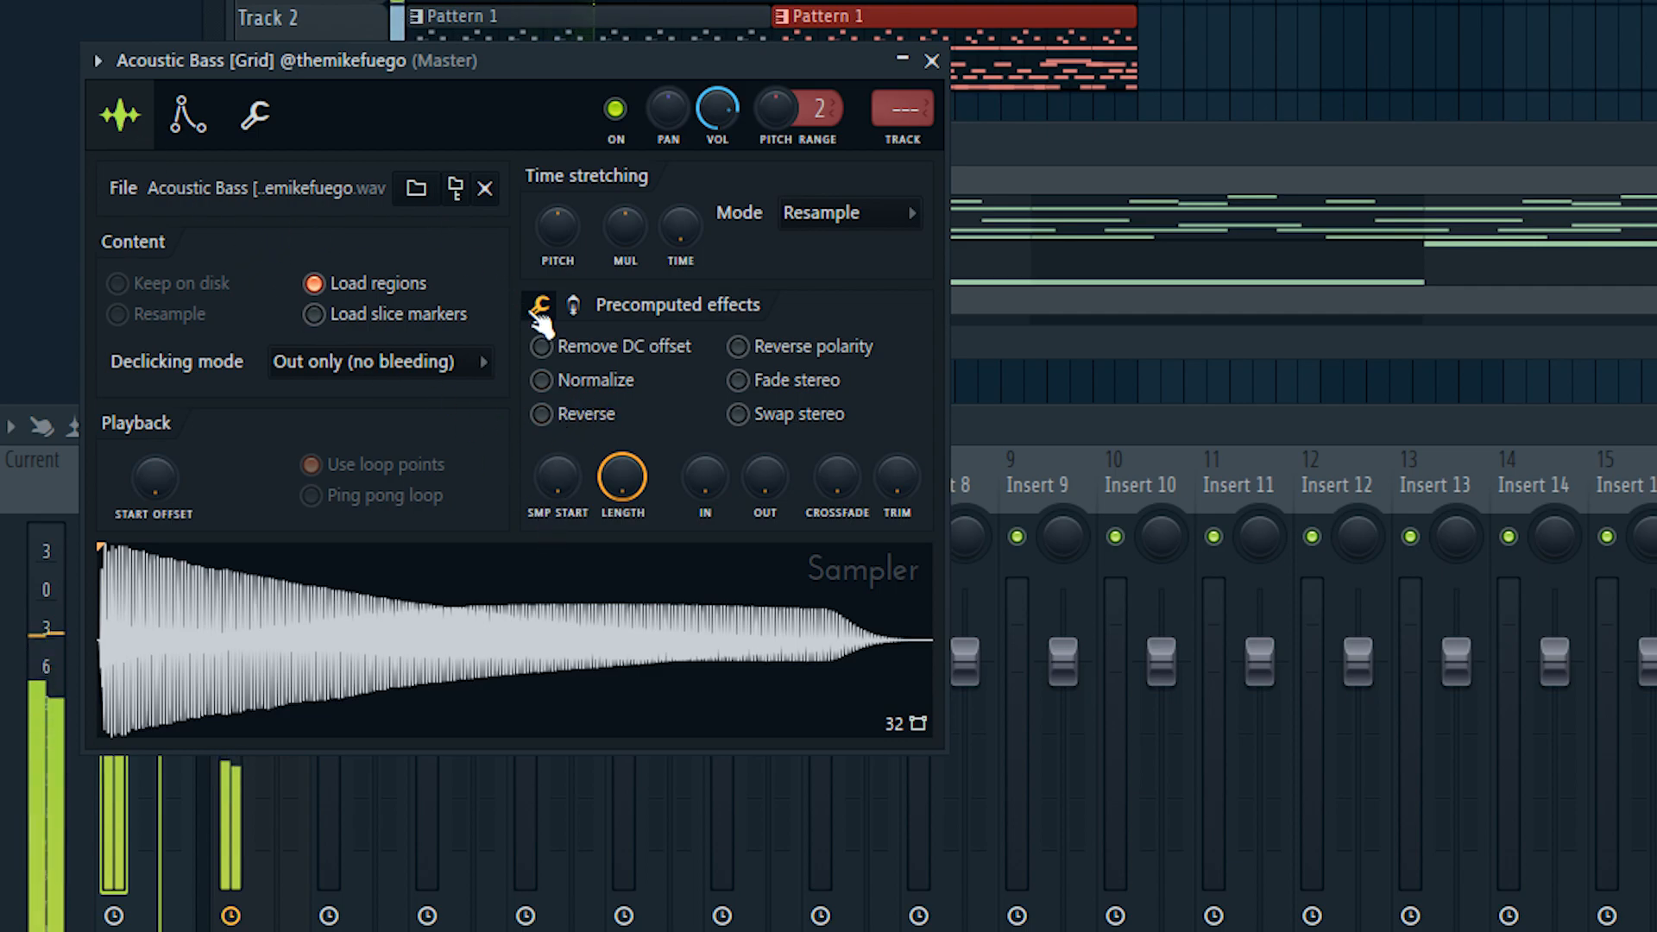
pyautogui.press('Escape')
pyautogui.click(772, 287)
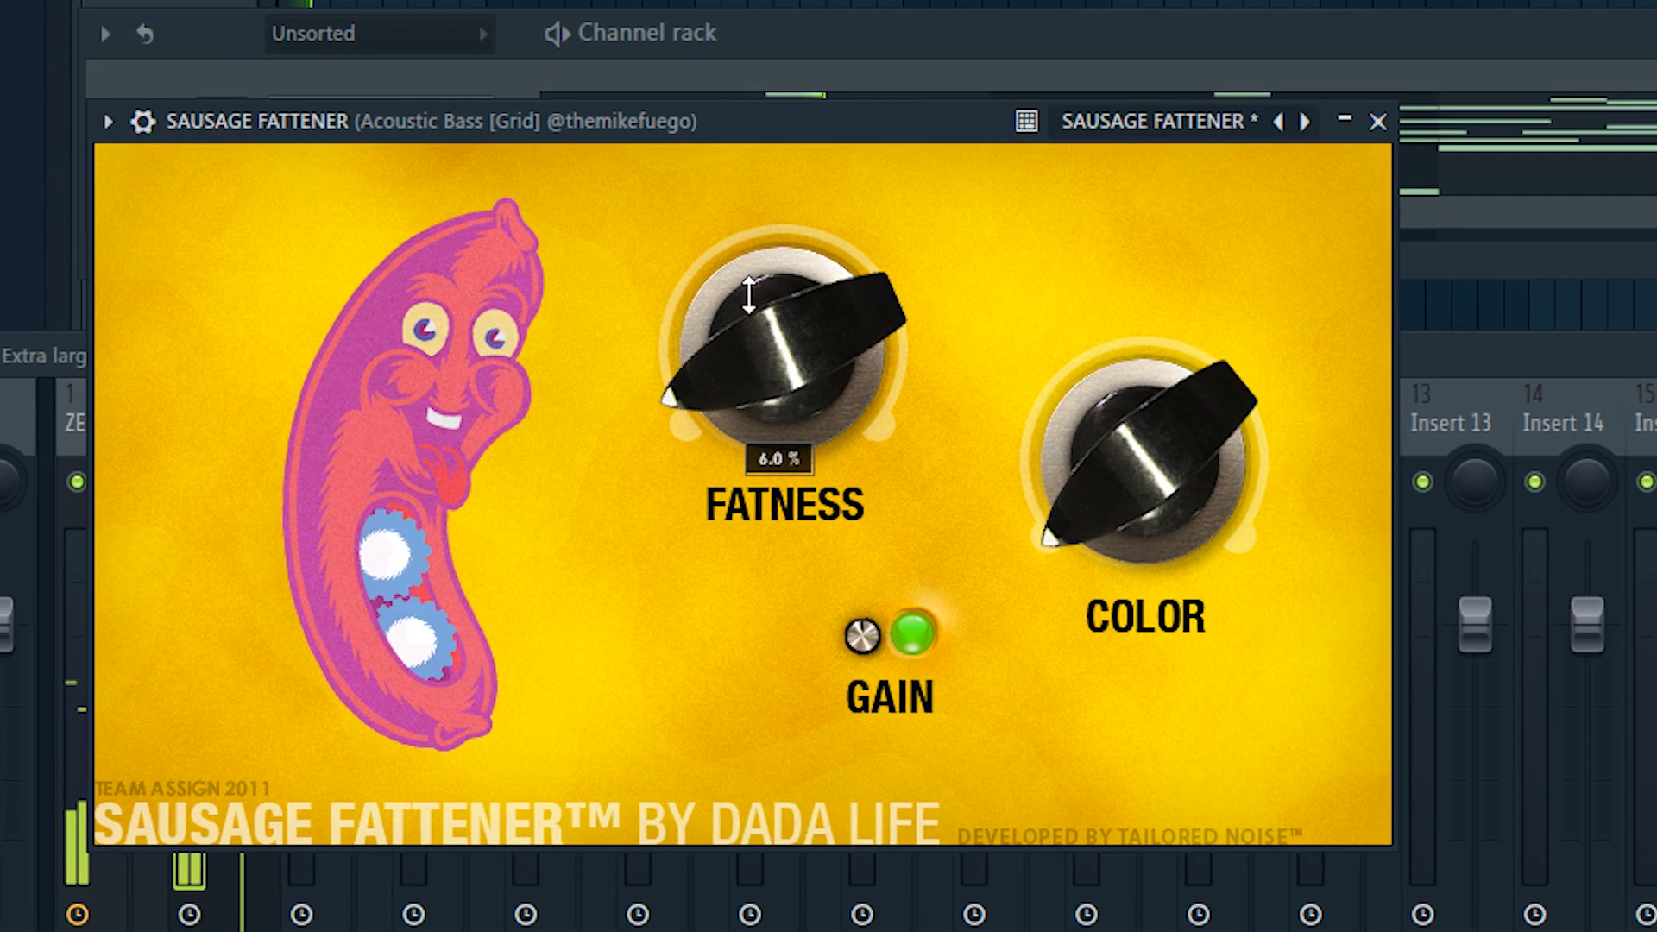
pyautogui.moveTo(747, 296); pyautogui.dragTo(786, 337)
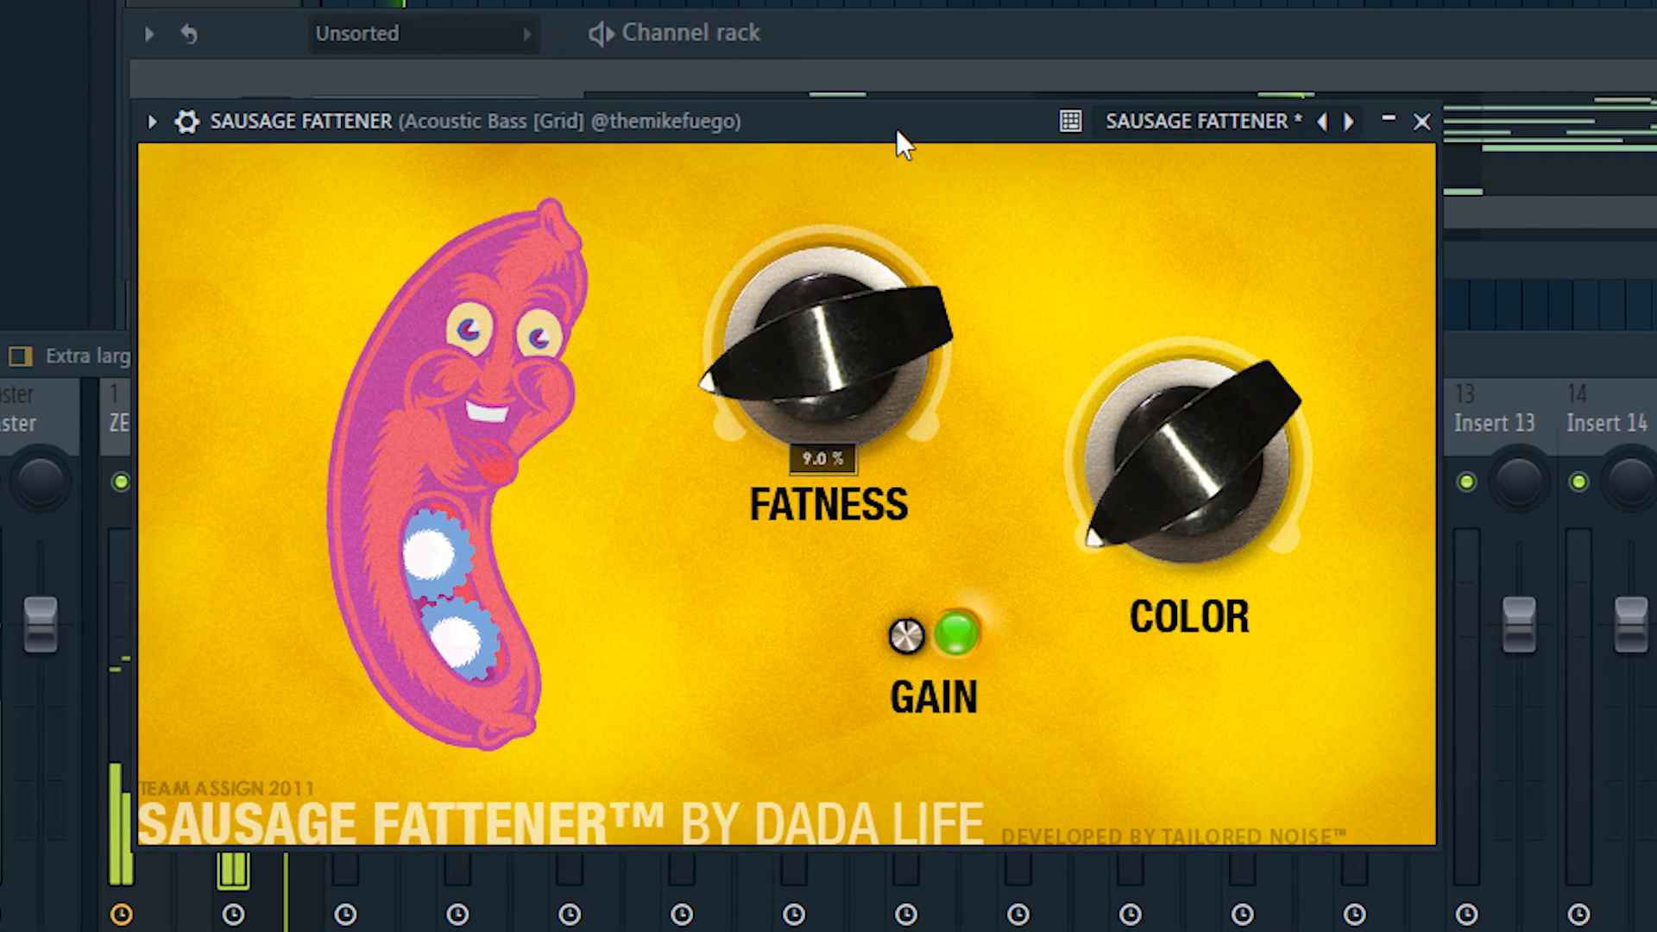
pyautogui.moveTo(790, 345); pyautogui.dragTo(789, 371)
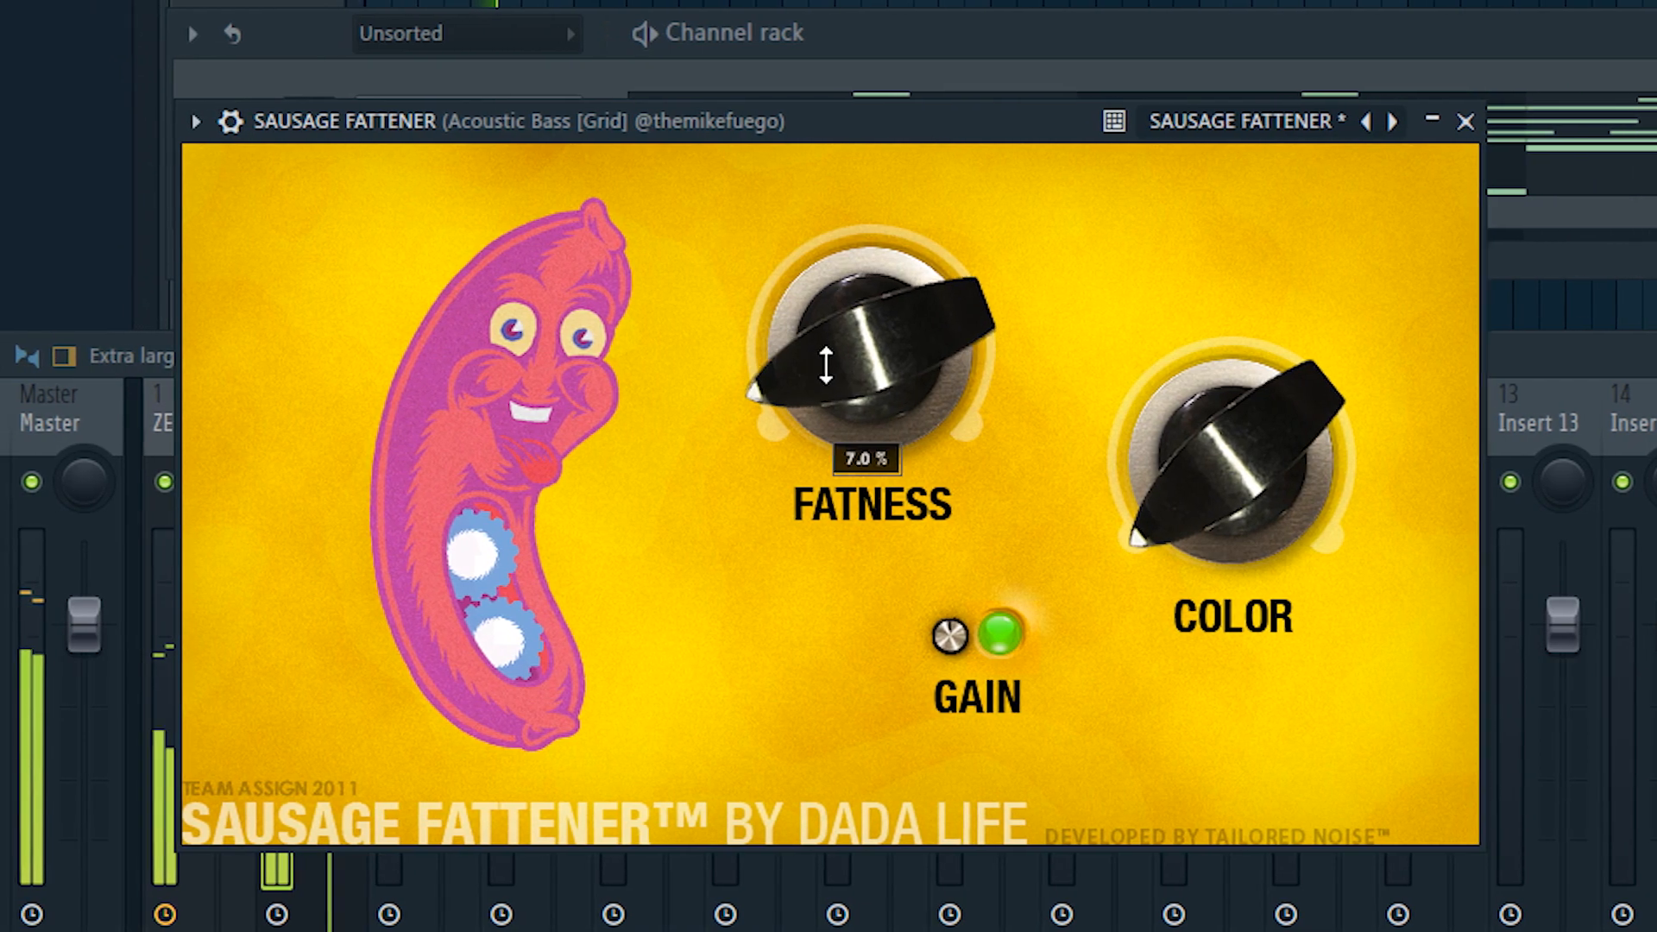
pyautogui.click(1477, 122)
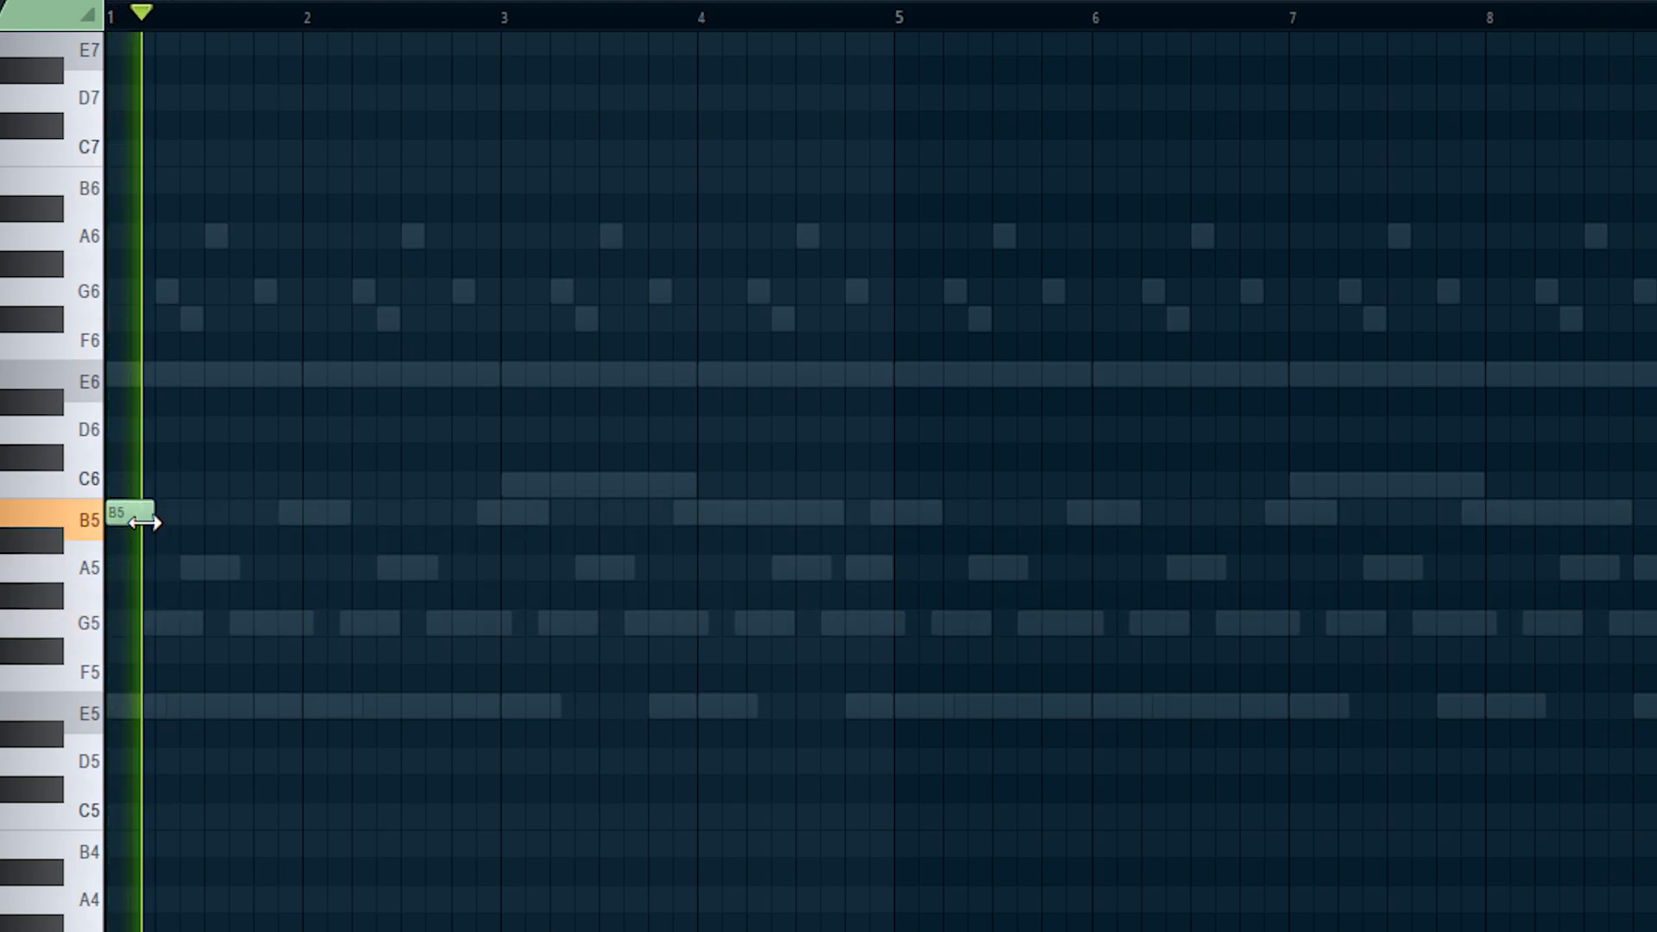
# Start the Kontakt melody with a one-and-a-half-bar B5, set snapping to 1/3 step and add a short A5 after it.
pyautogui.moveTo(498, 535); pyautogui.dragTo(383, 515)
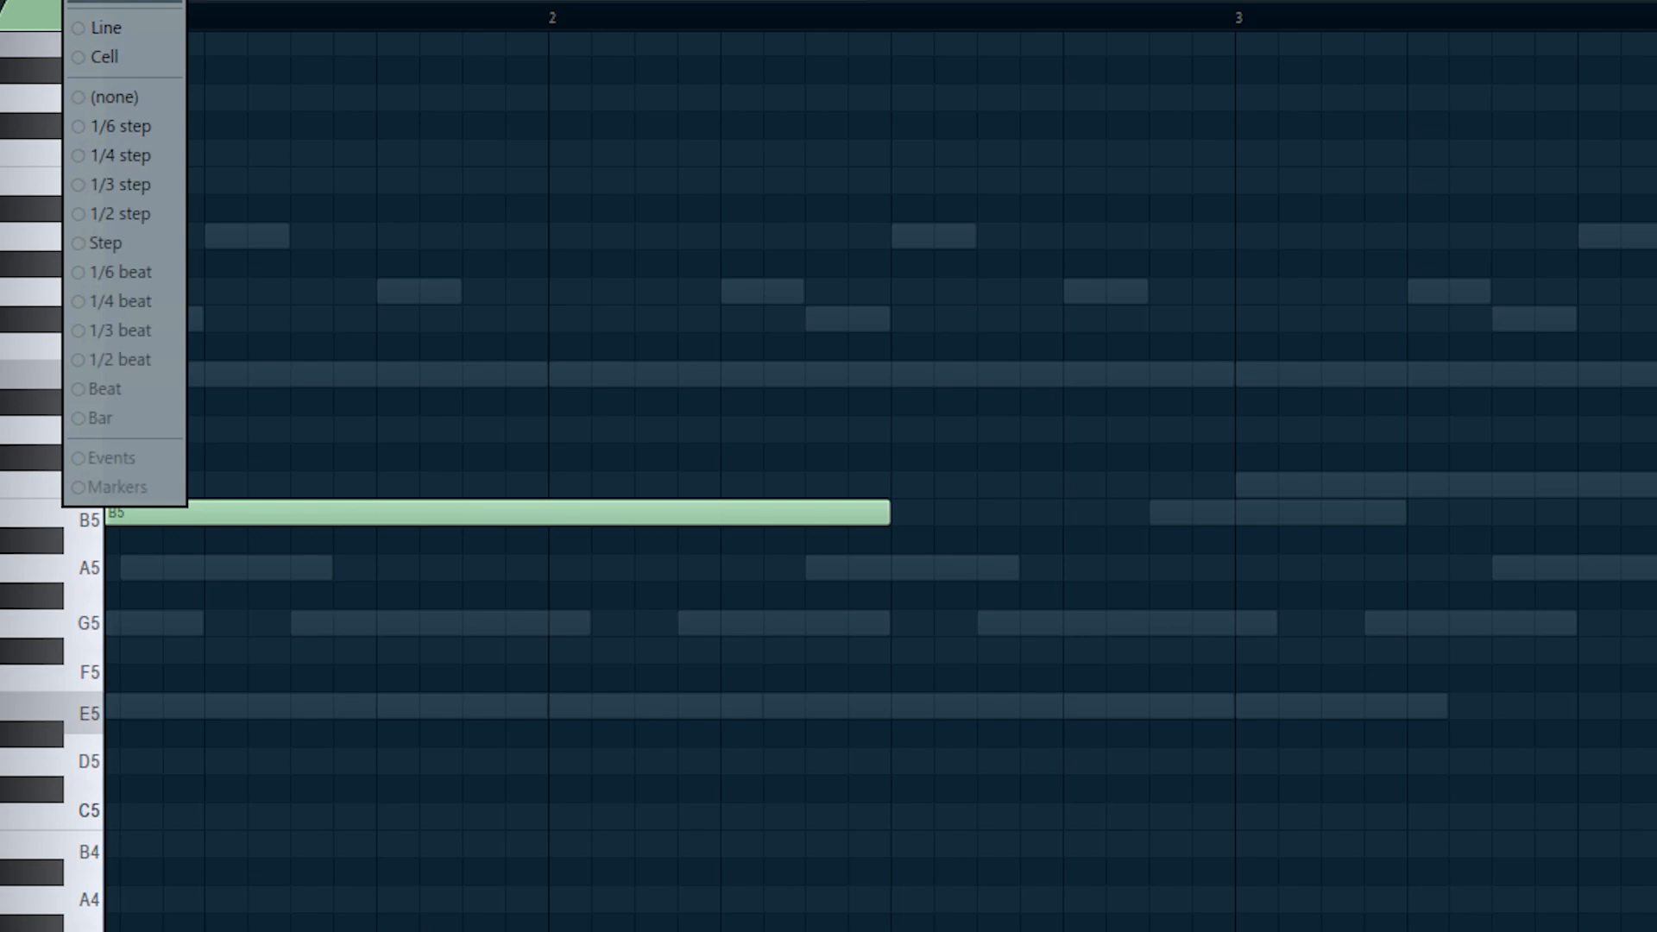
pyautogui.click(121, 184)
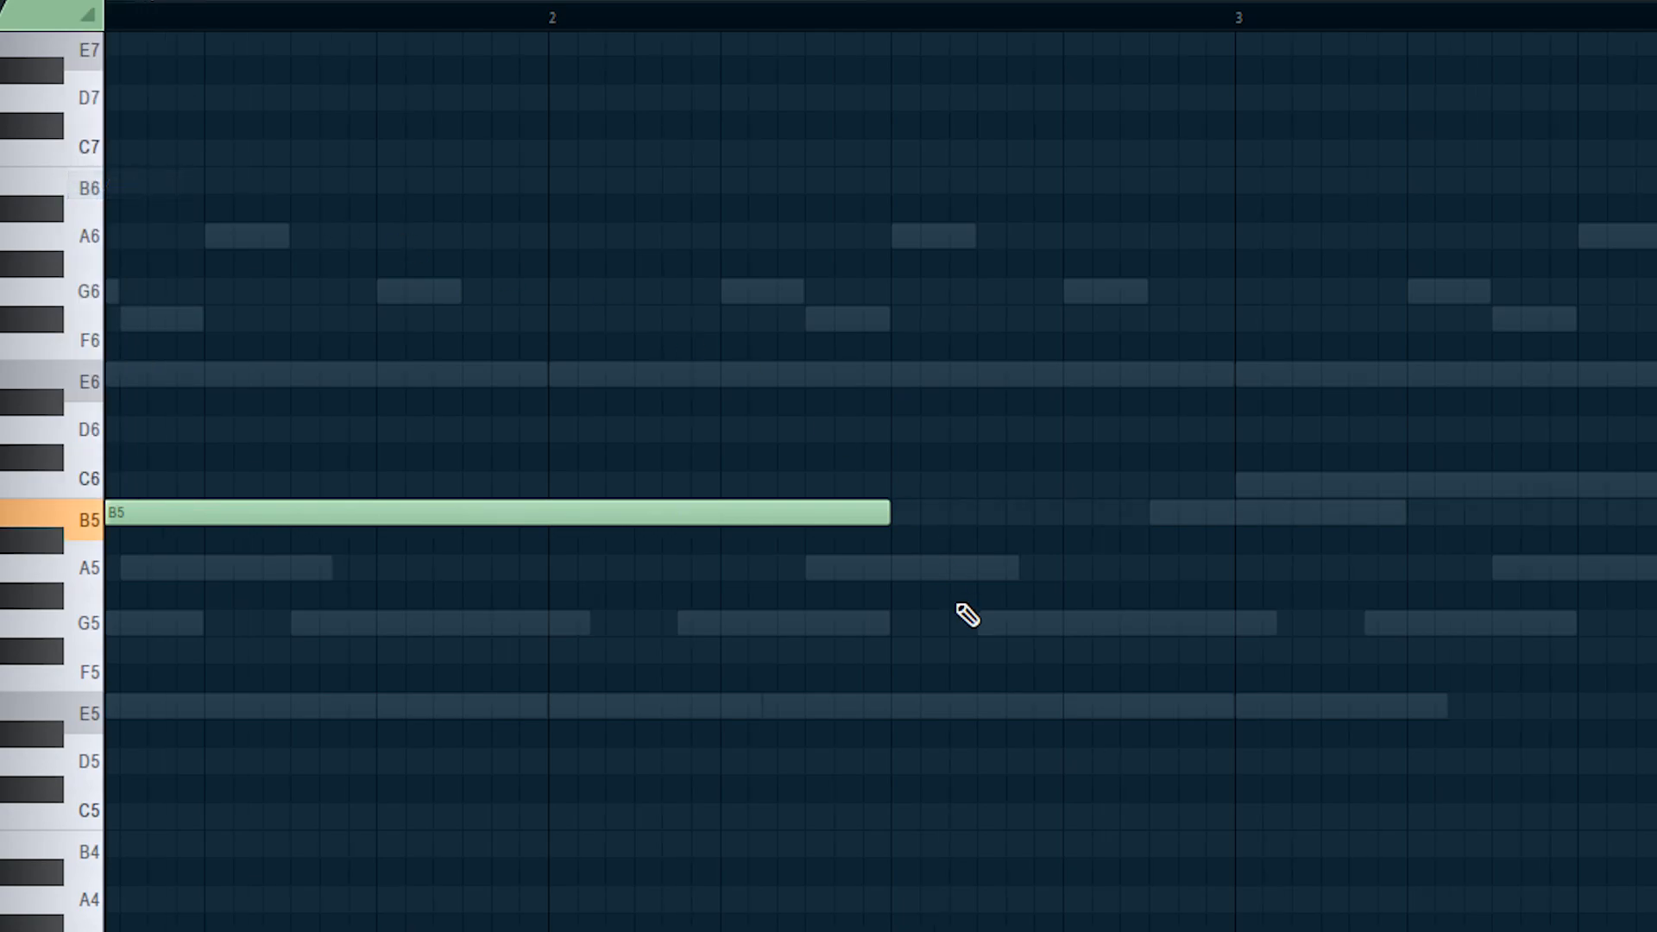
pyautogui.click(901, 568)
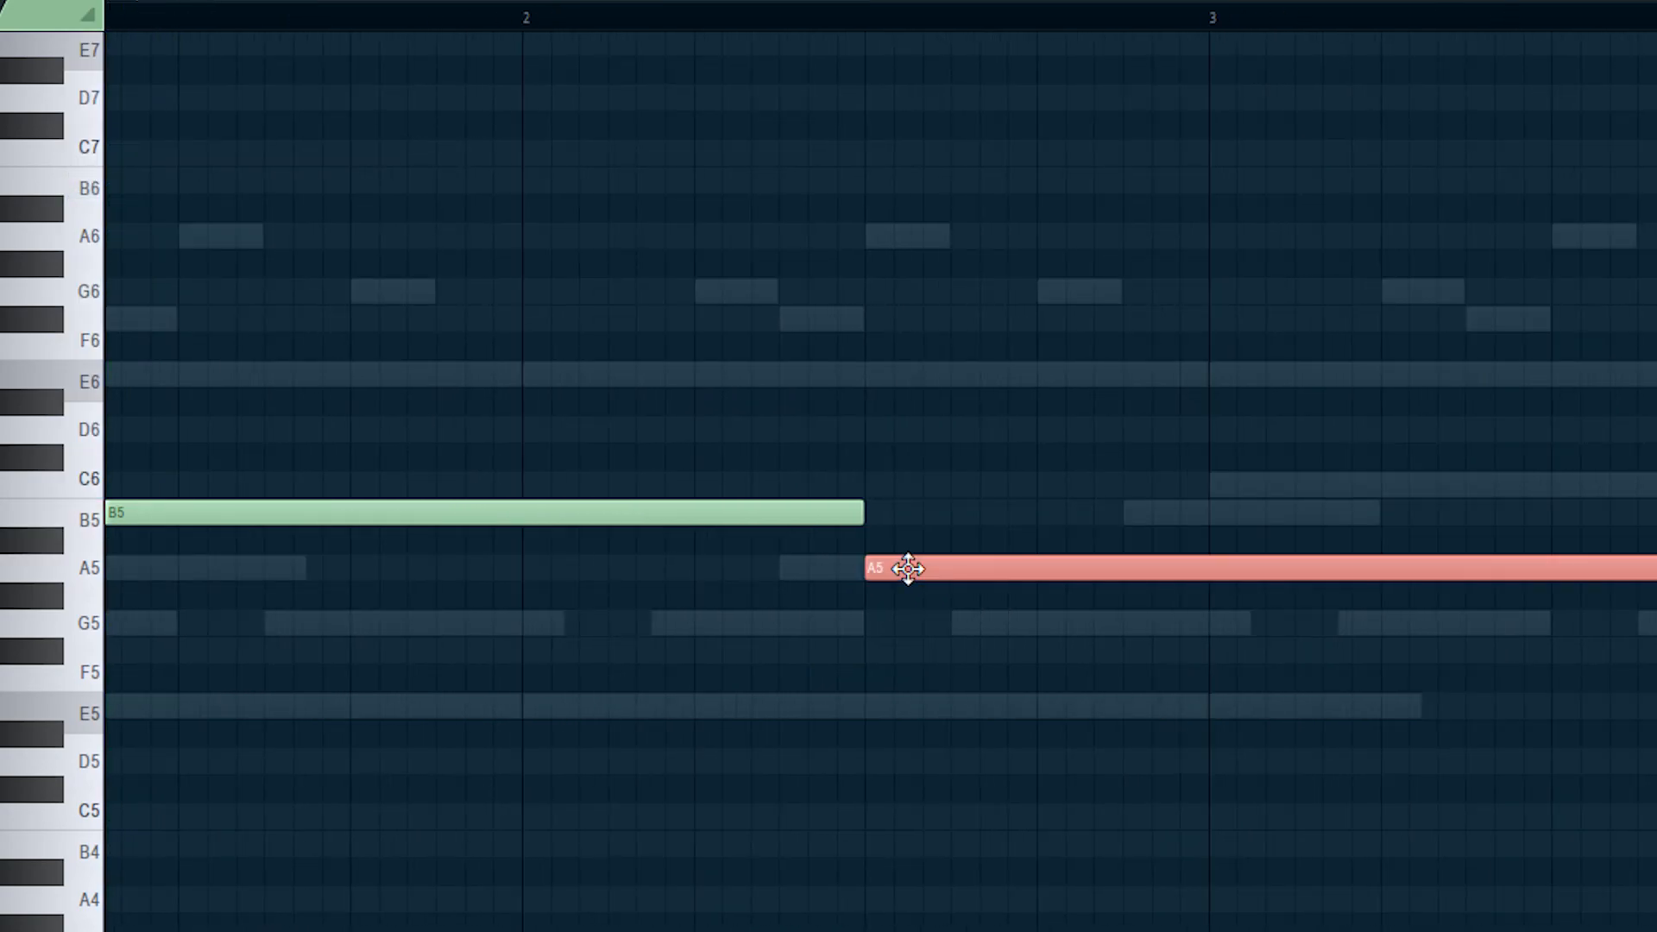
pyautogui.scroll(6, 961, 617)
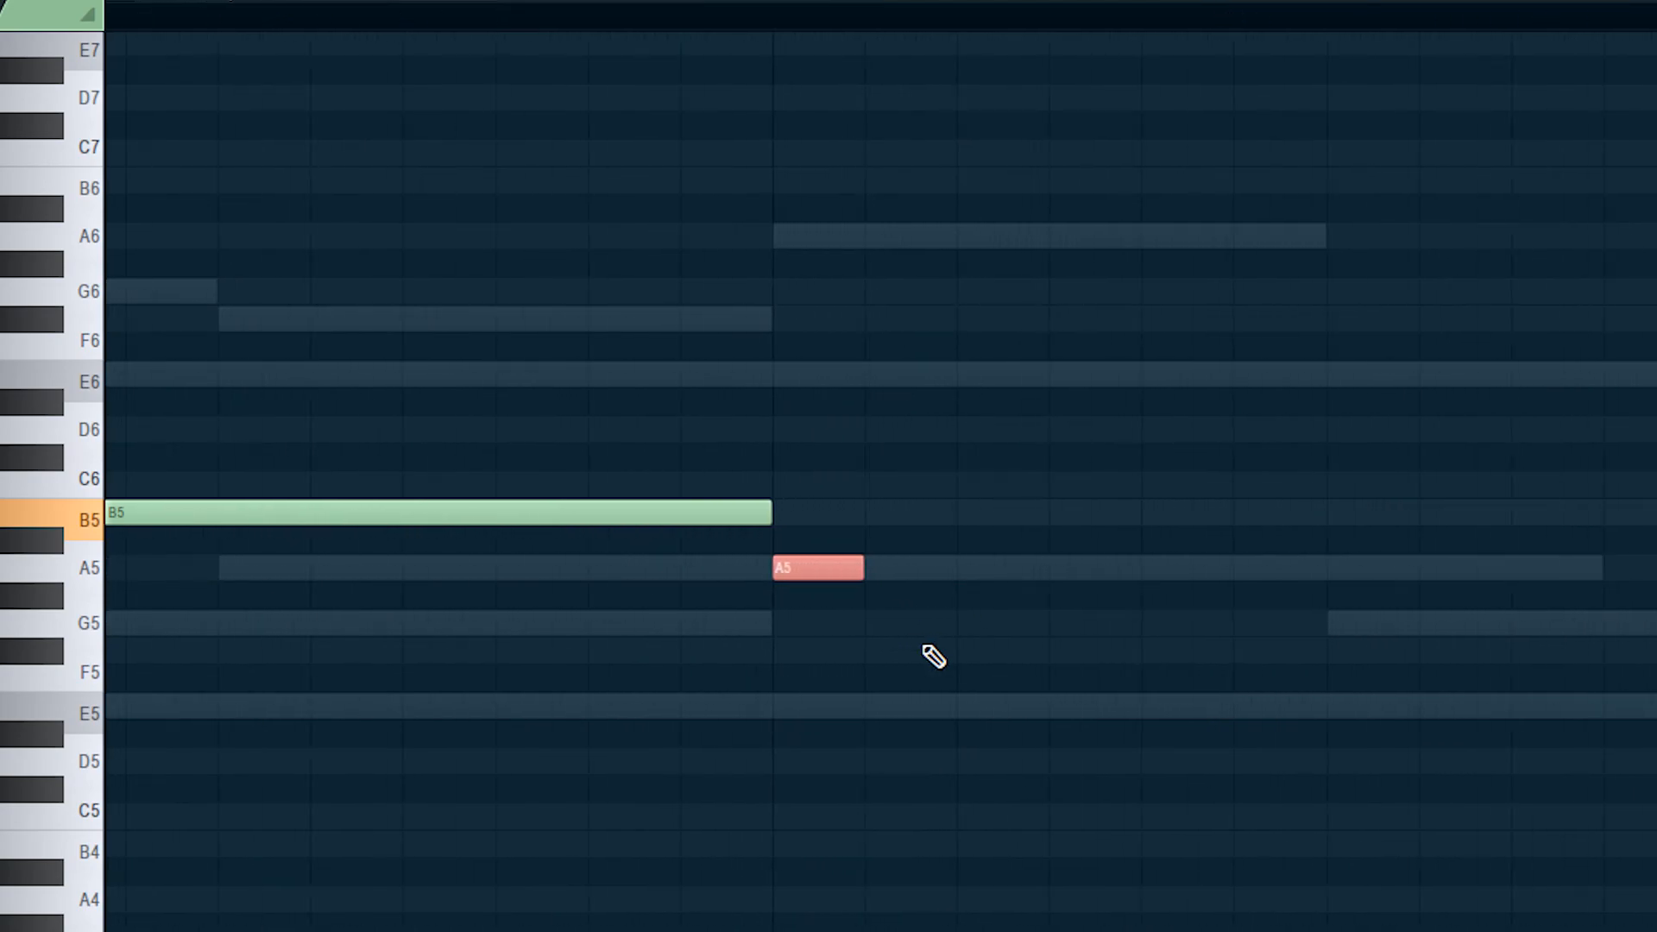
# Continue the run after the A5 with a medium B5, short G5 and B5 notes, and a longer G5.
pyautogui.scroll(-2, 933, 656)
pyautogui.click(970, 522)
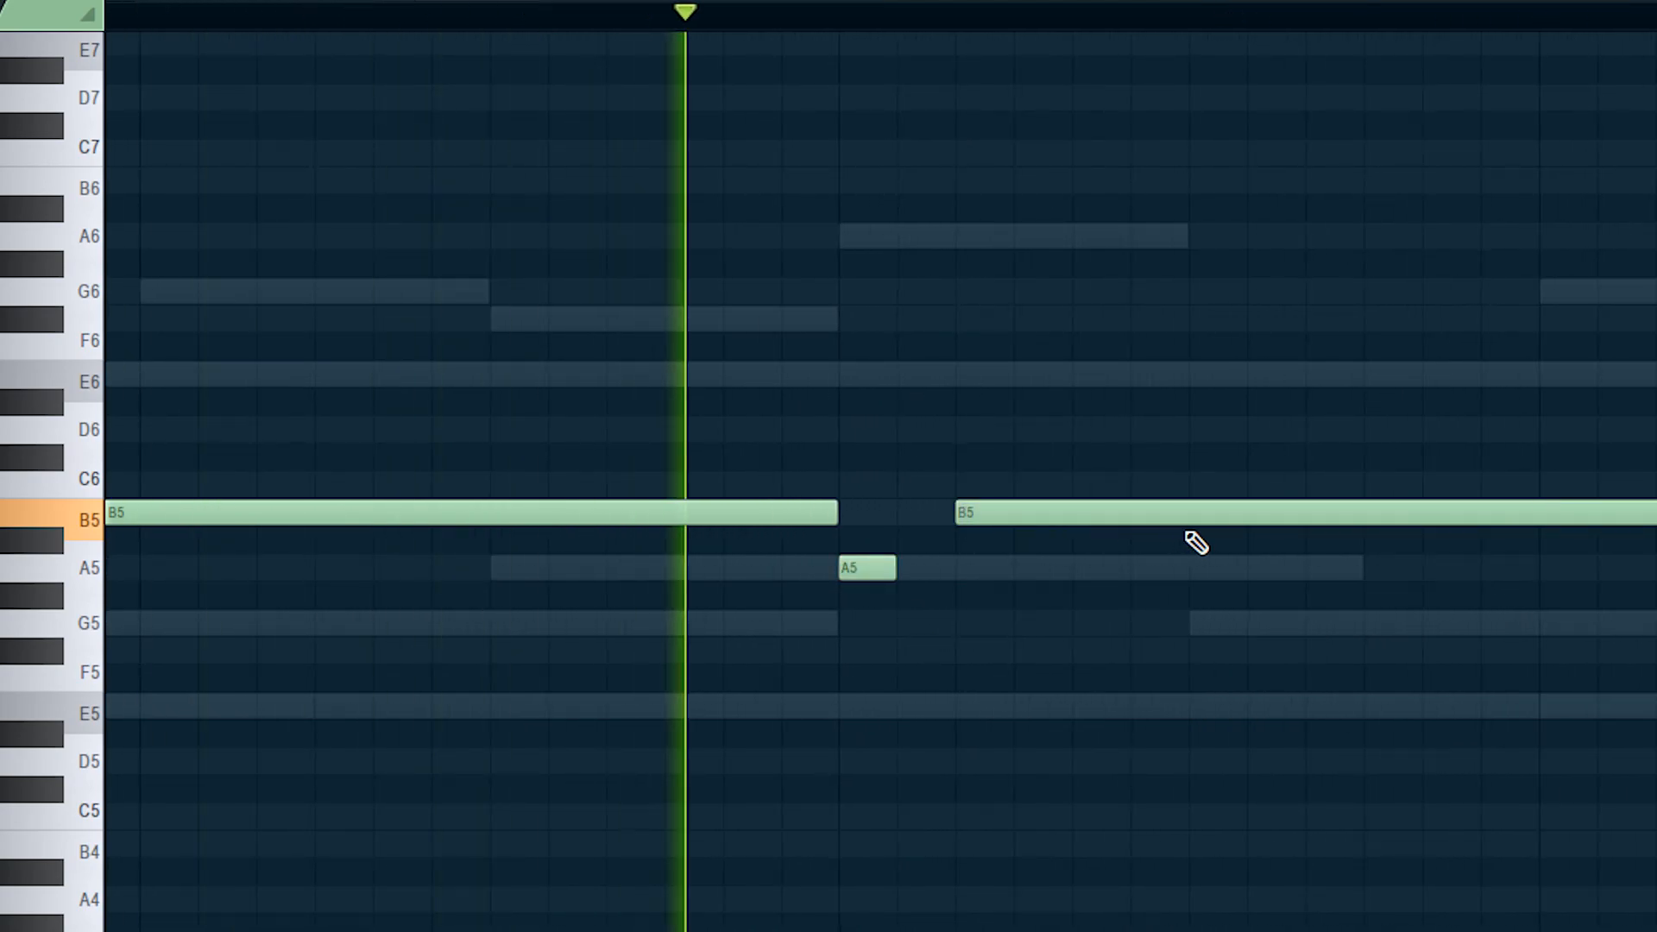
pyautogui.rightClick(1098, 526)
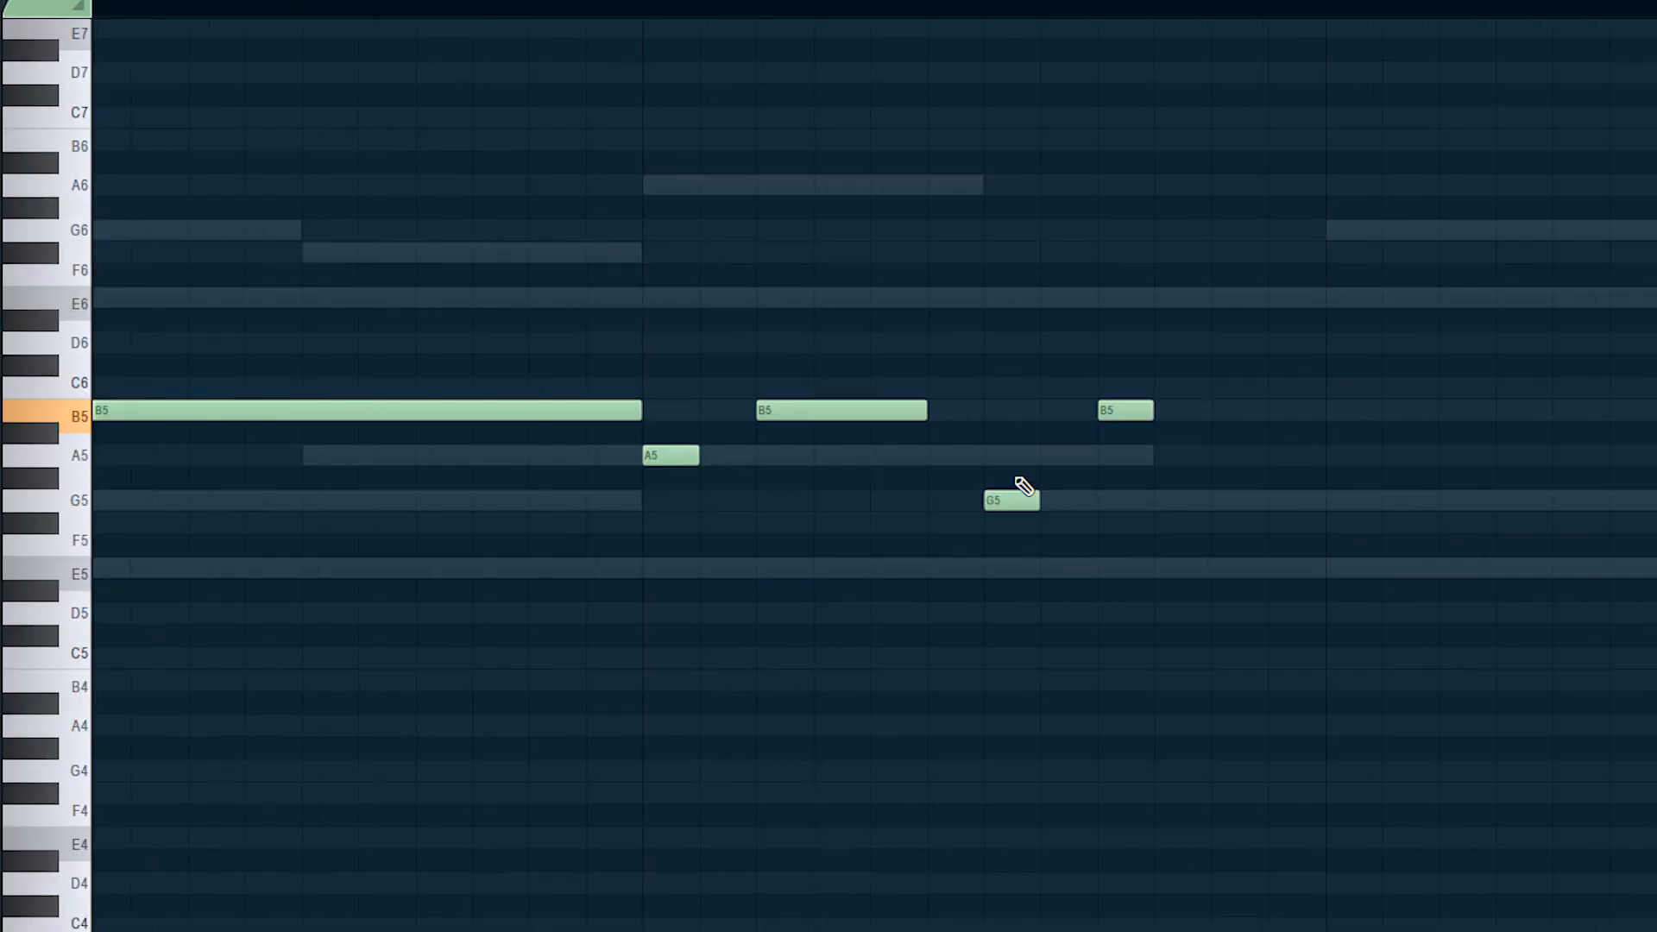
pyautogui.scroll(1, 1023, 485)
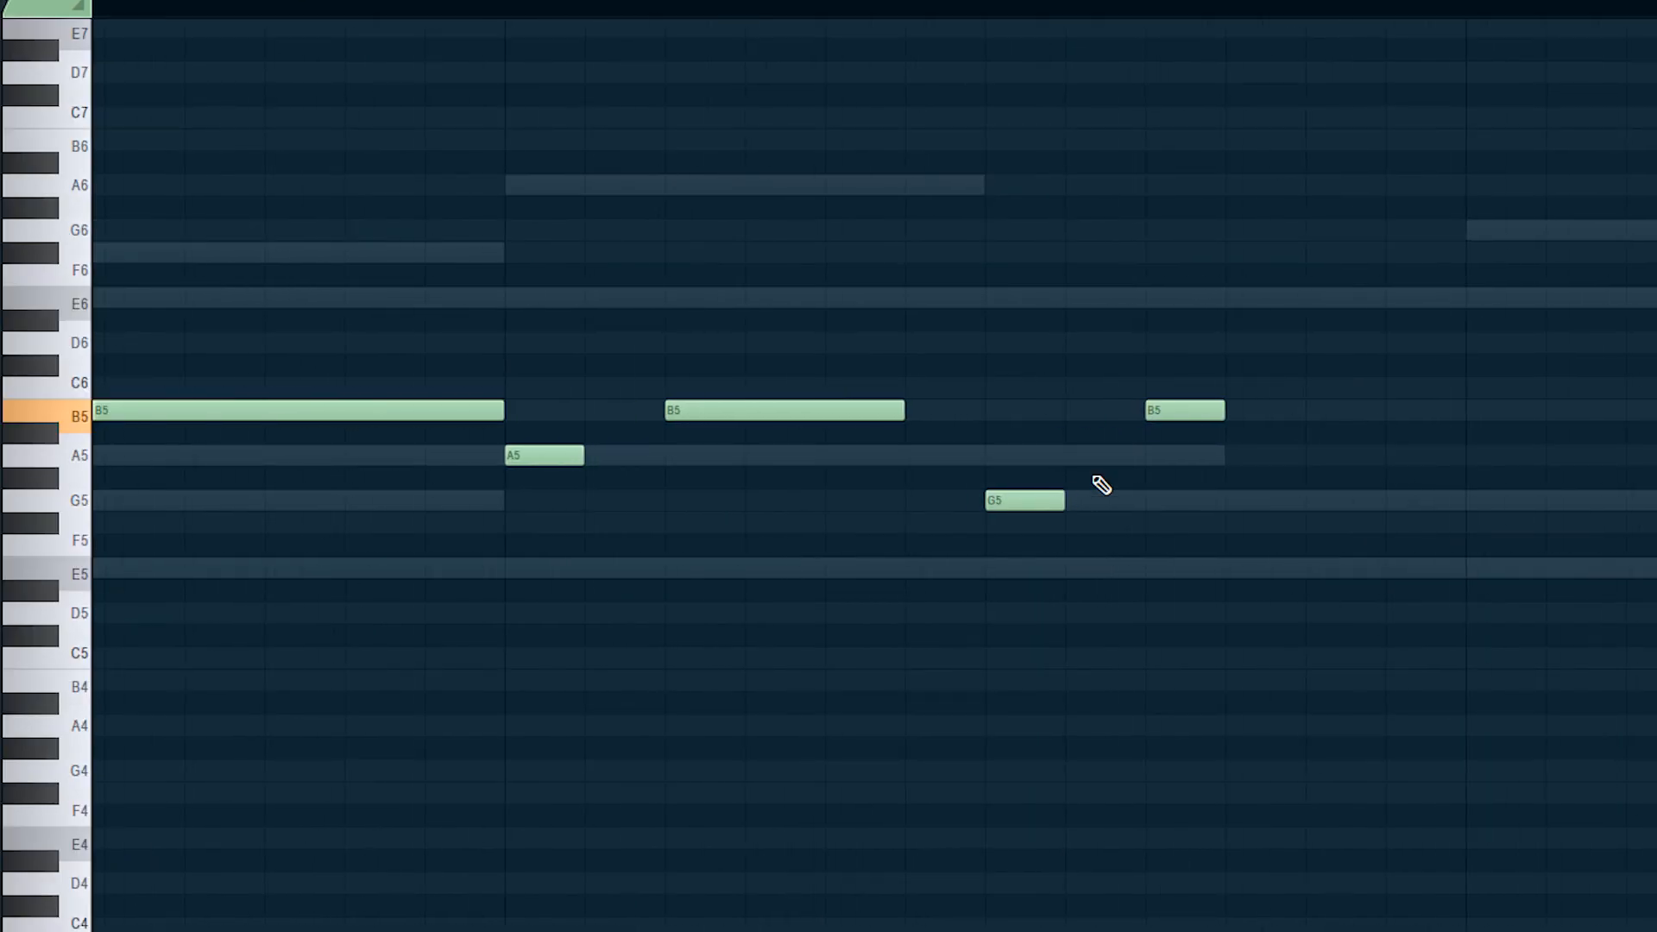
pyautogui.click(1226, 509)
pyautogui.scroll(-3, 1208, 526)
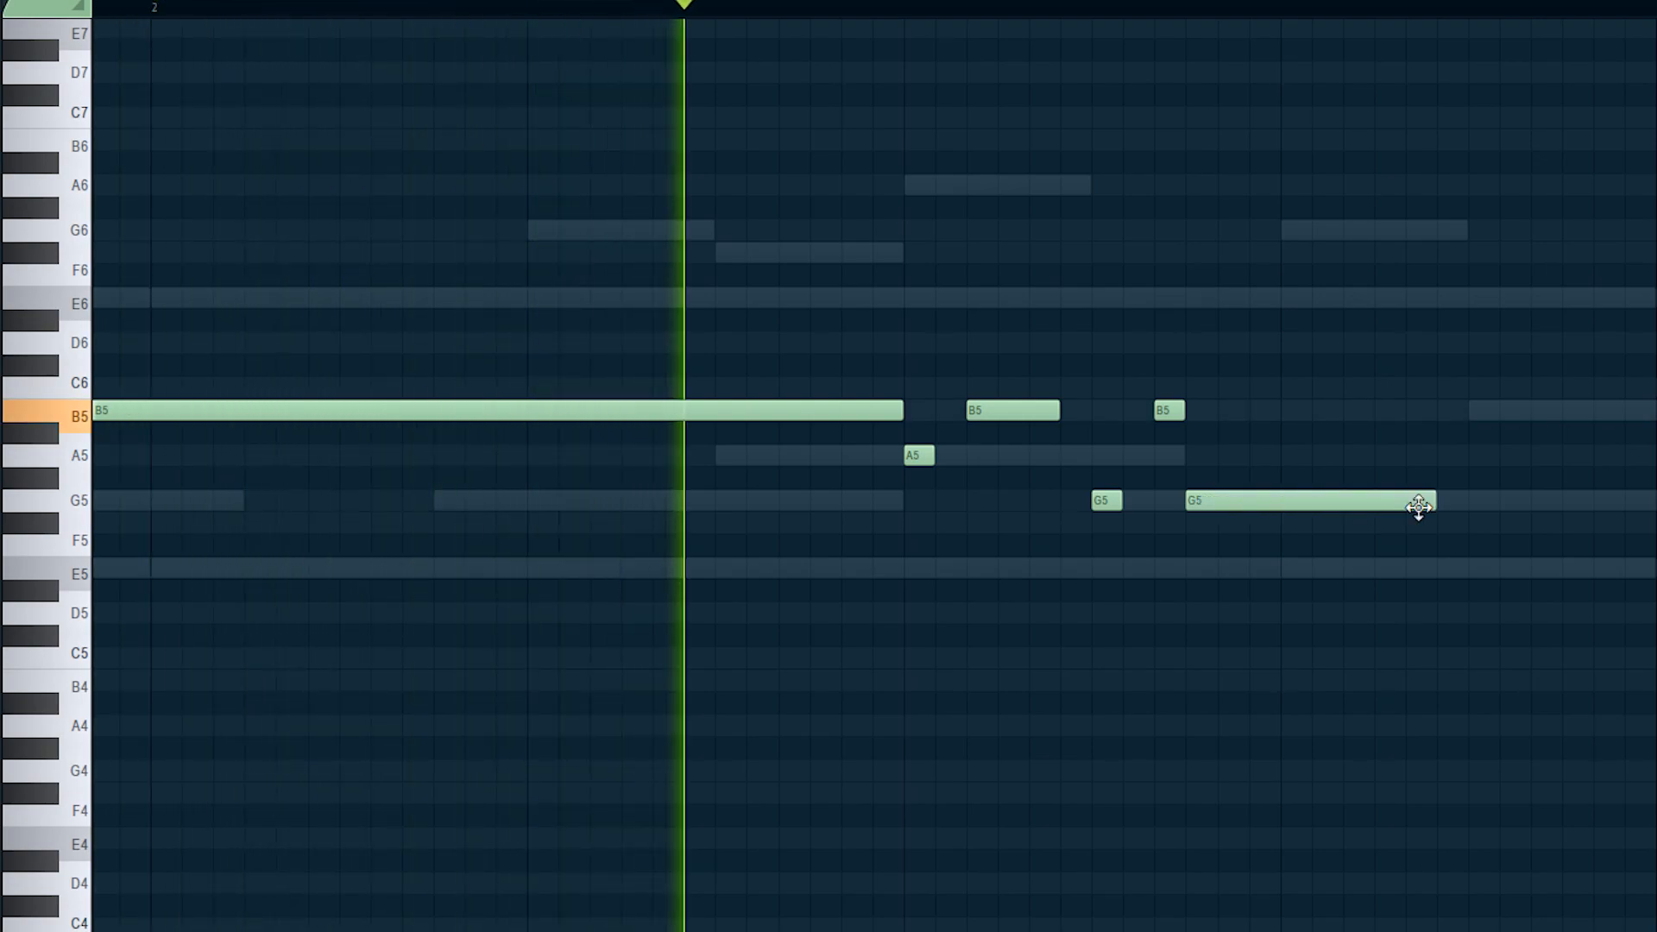
# Add an F#5 leading into bar 3, a long E5 lasting until beat 4 of bar 4, and short A5 and B5 notes.
pyautogui.scroll(-3, 1420, 507)
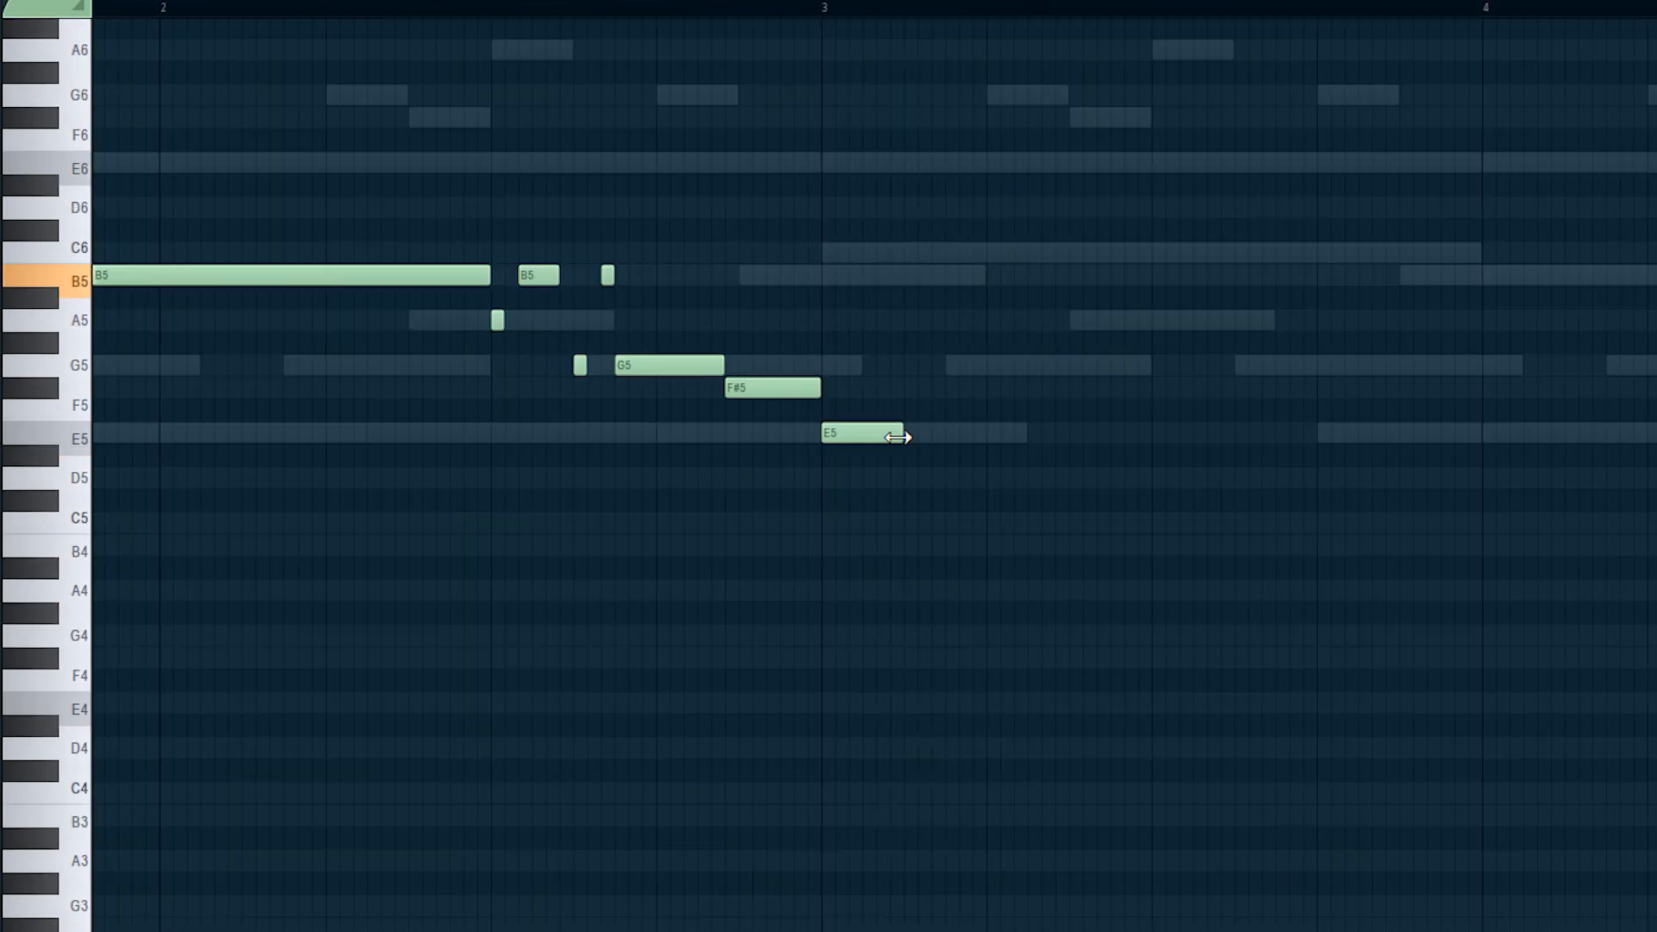
pyautogui.press('space')
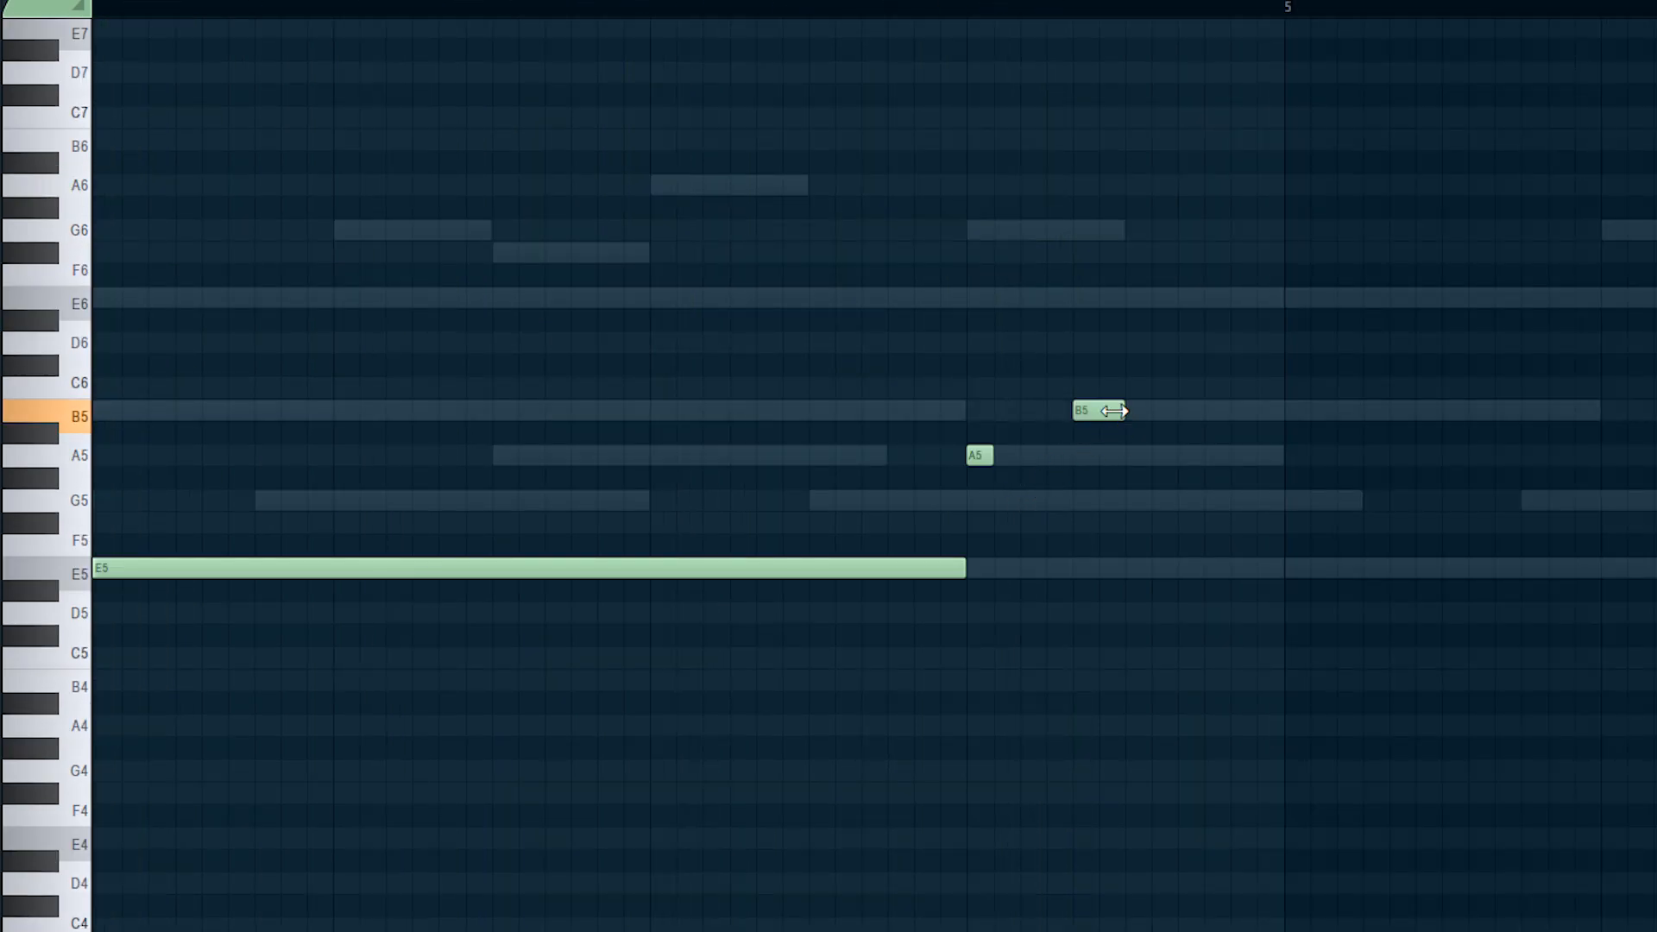
pyautogui.keyDown('ctrl'); pyautogui.scroll(-5, 1072, 450); pyautogui.keyUp('ctrl')
pyautogui.press('space')
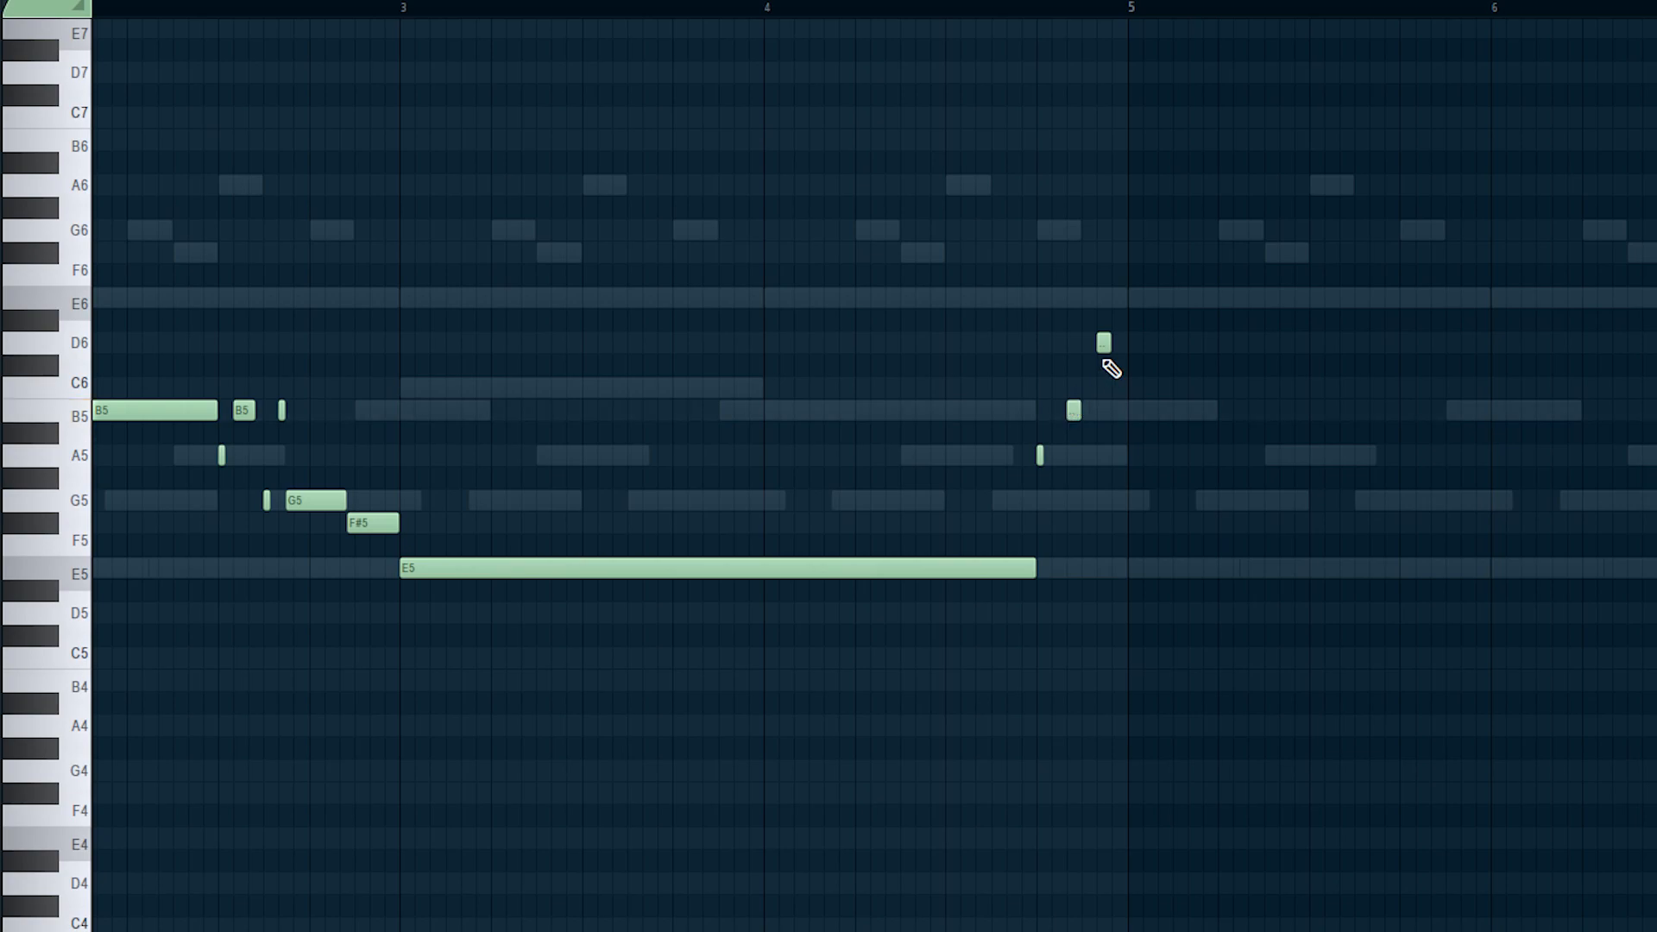
# Place the phrase's final short note on E6 just before bar 5, and duplicate the four-bar melody into bars 5–8.
pyautogui.keyDown('ctrl'); pyautogui.scroll(3, 1103, 364); pyautogui.keyUp('ctrl')
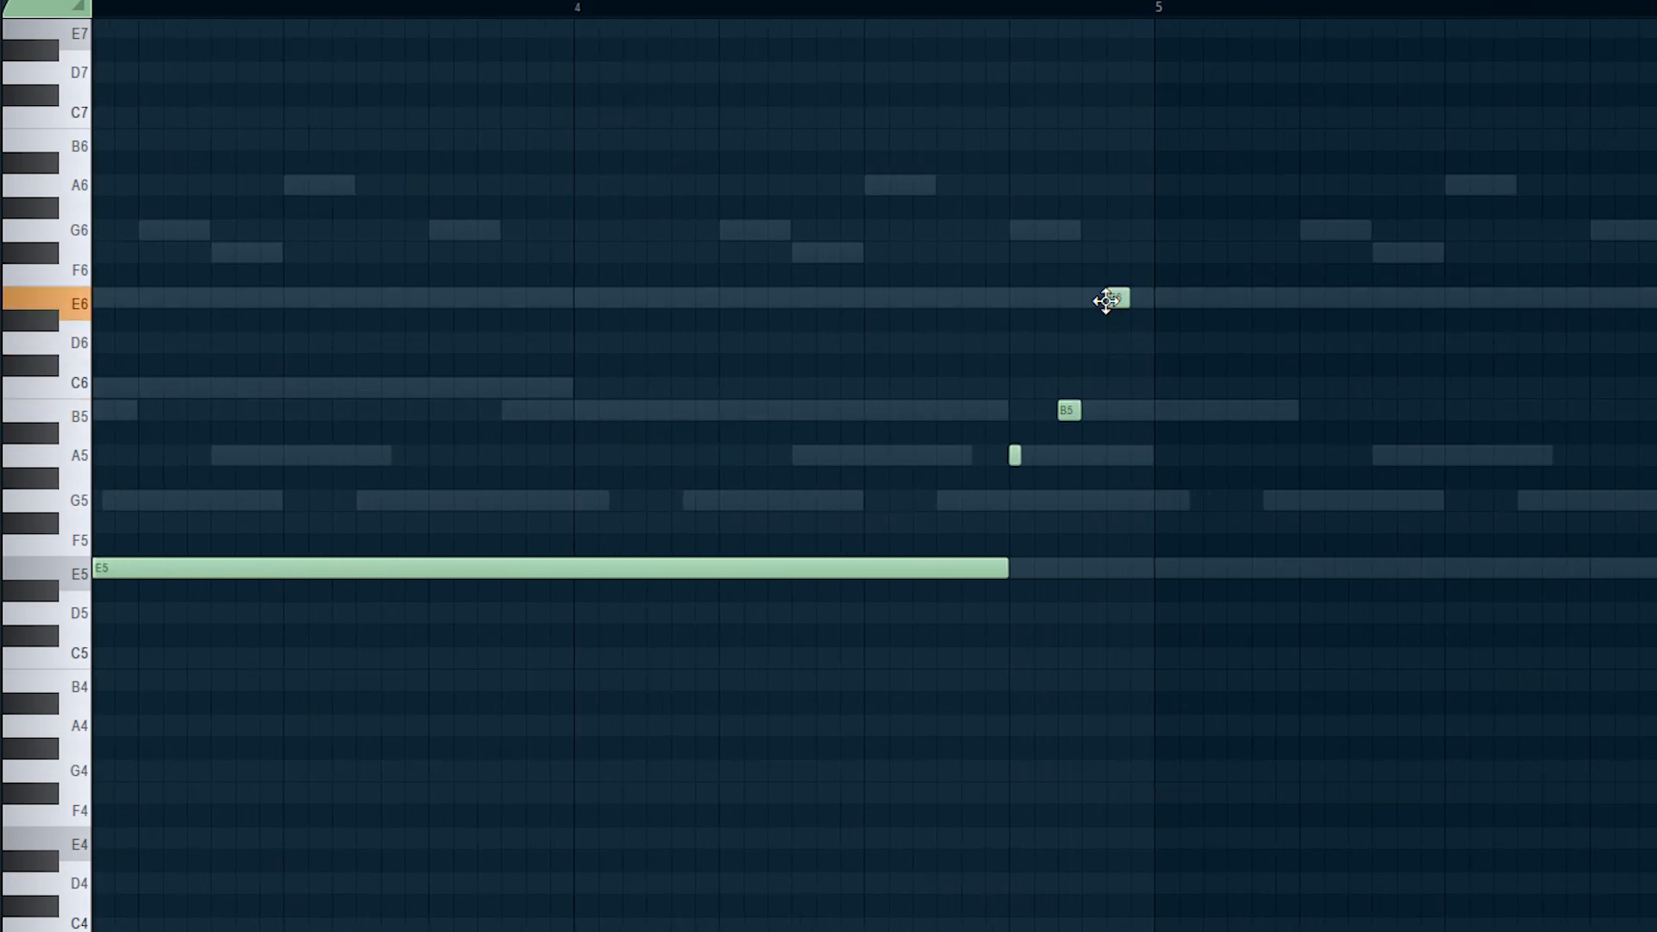
pyautogui.keyDown('ctrl'); pyautogui.scroll(4, 1131, 348); pyautogui.keyUp('ctrl')
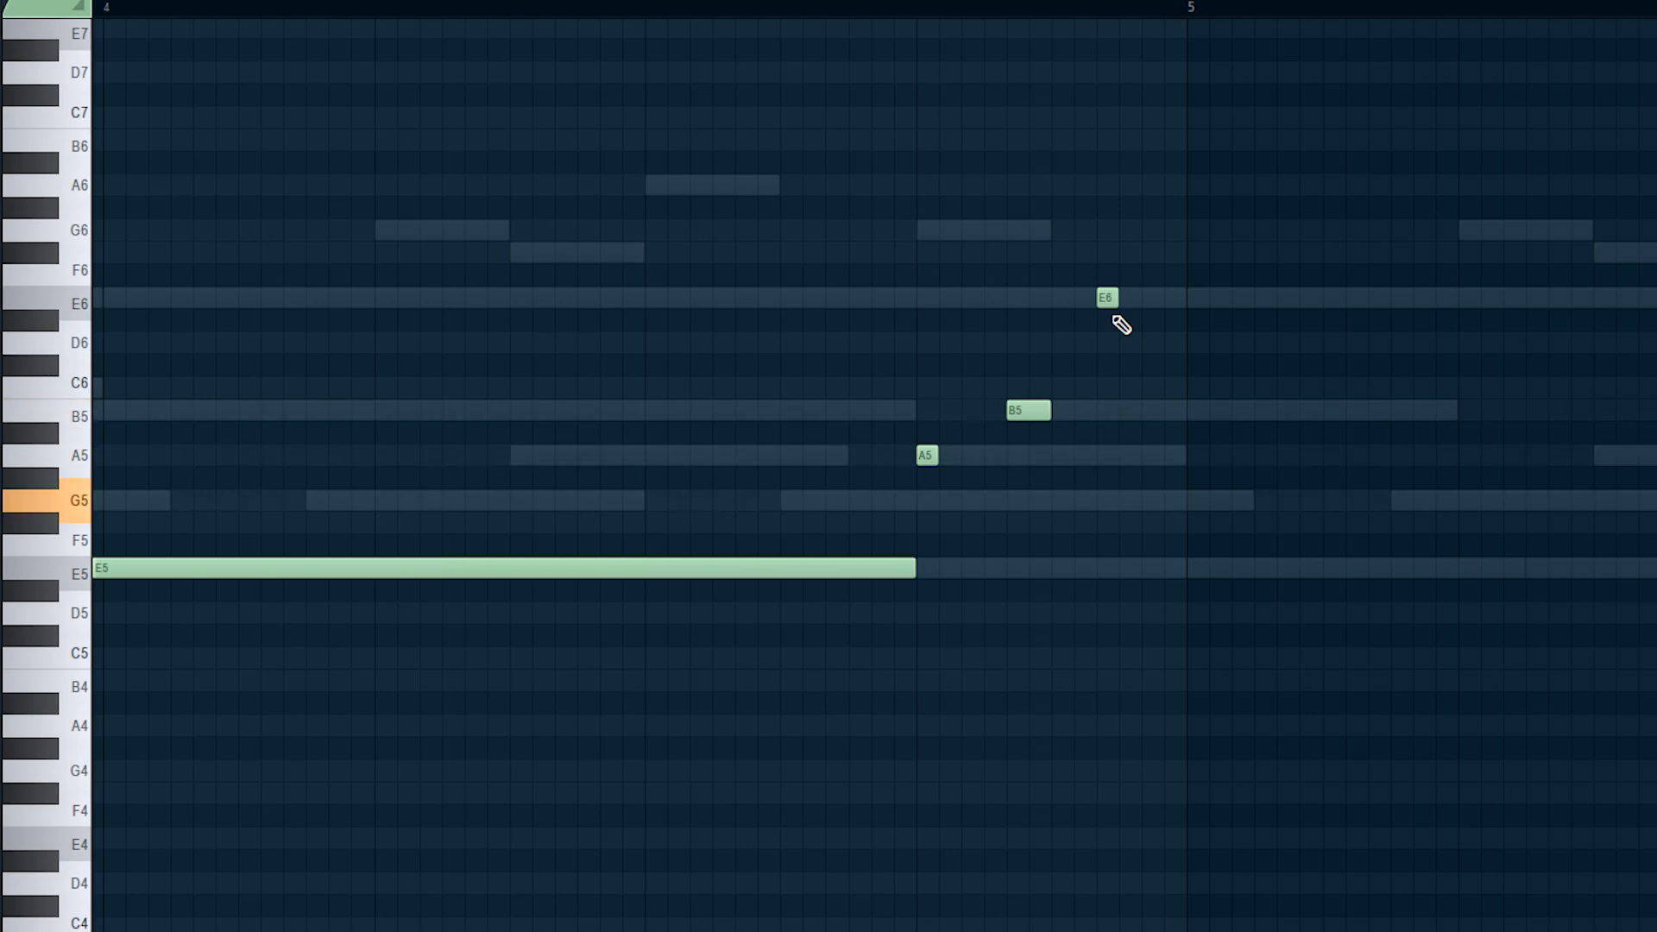
pyautogui.keyDown('ctrl'); pyautogui.scroll(-8, 1109, 362); pyautogui.keyUp('ctrl')
pyautogui.press('space')
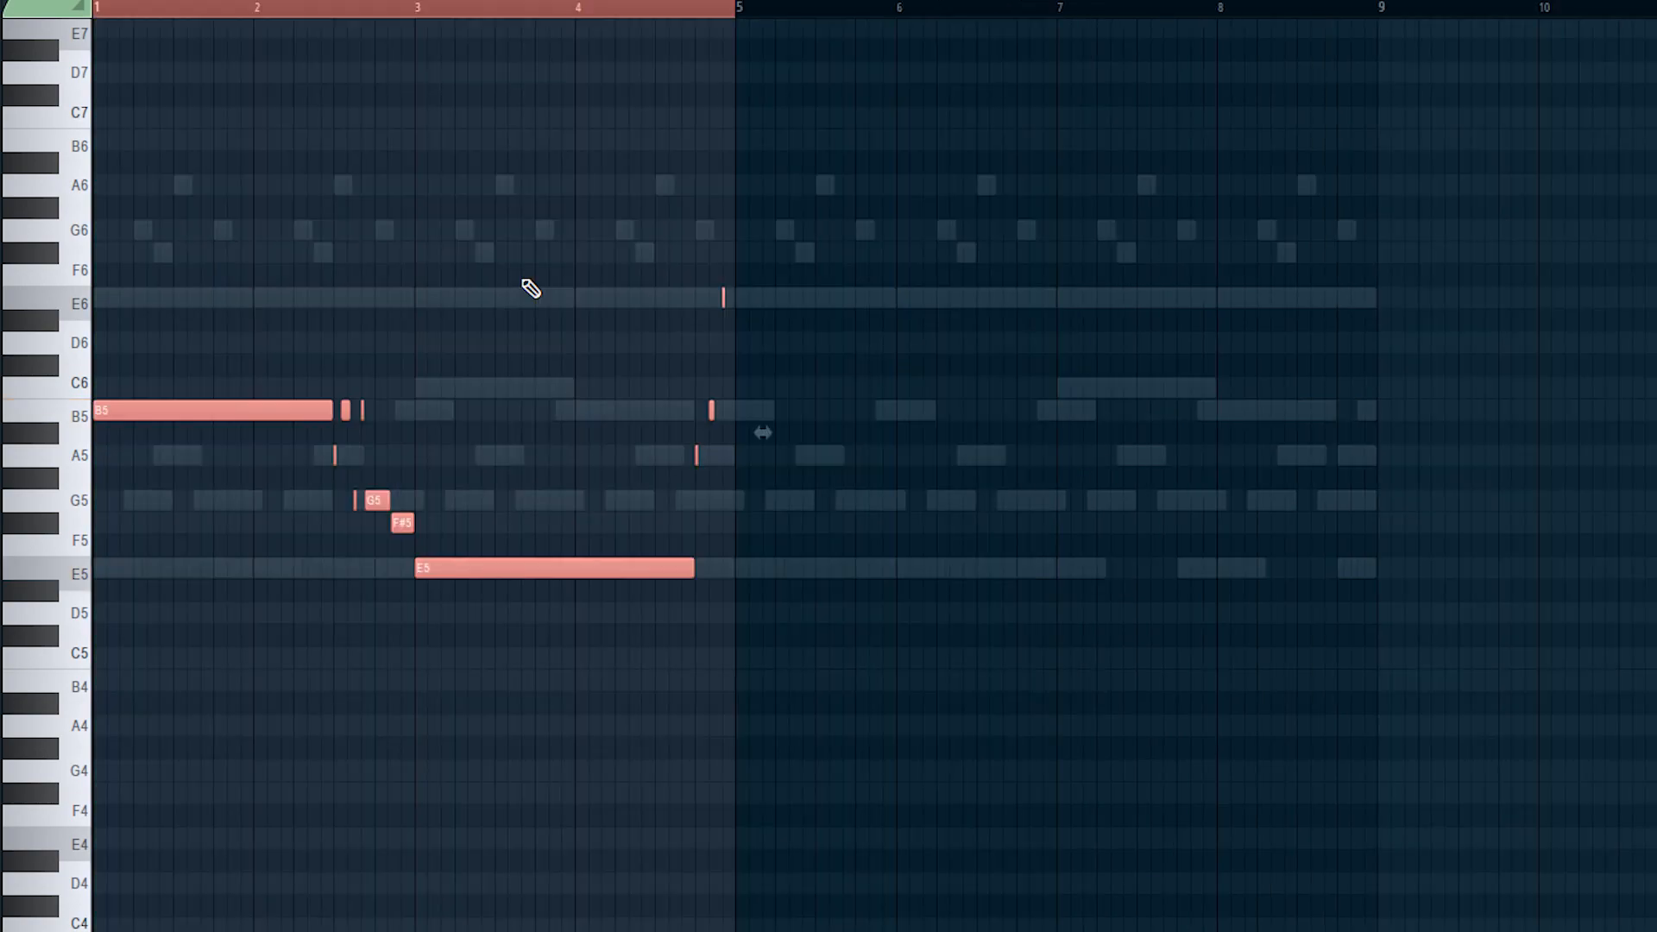
pyautogui.hotkey('ctrl', 'b')
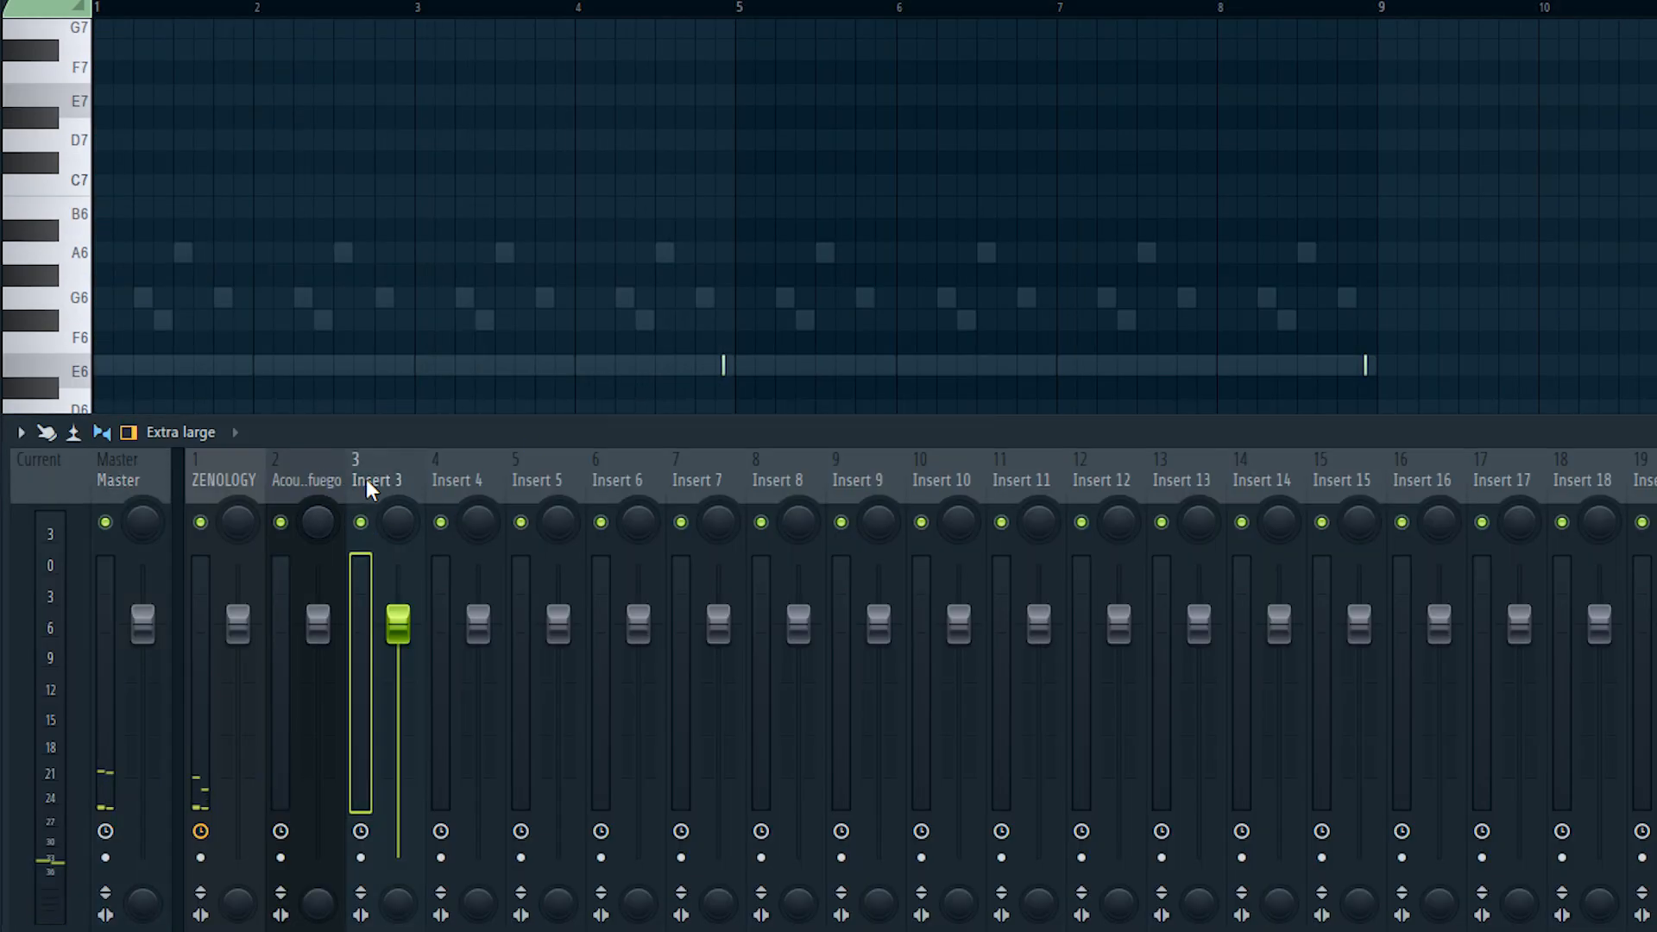
# Pan the Kontakt mixer track slightly right and add Fruity Delay 3 to it with the Ping pong preset.
pyautogui.moveTo(400, 520); pyautogui.dragTo(400, 513)
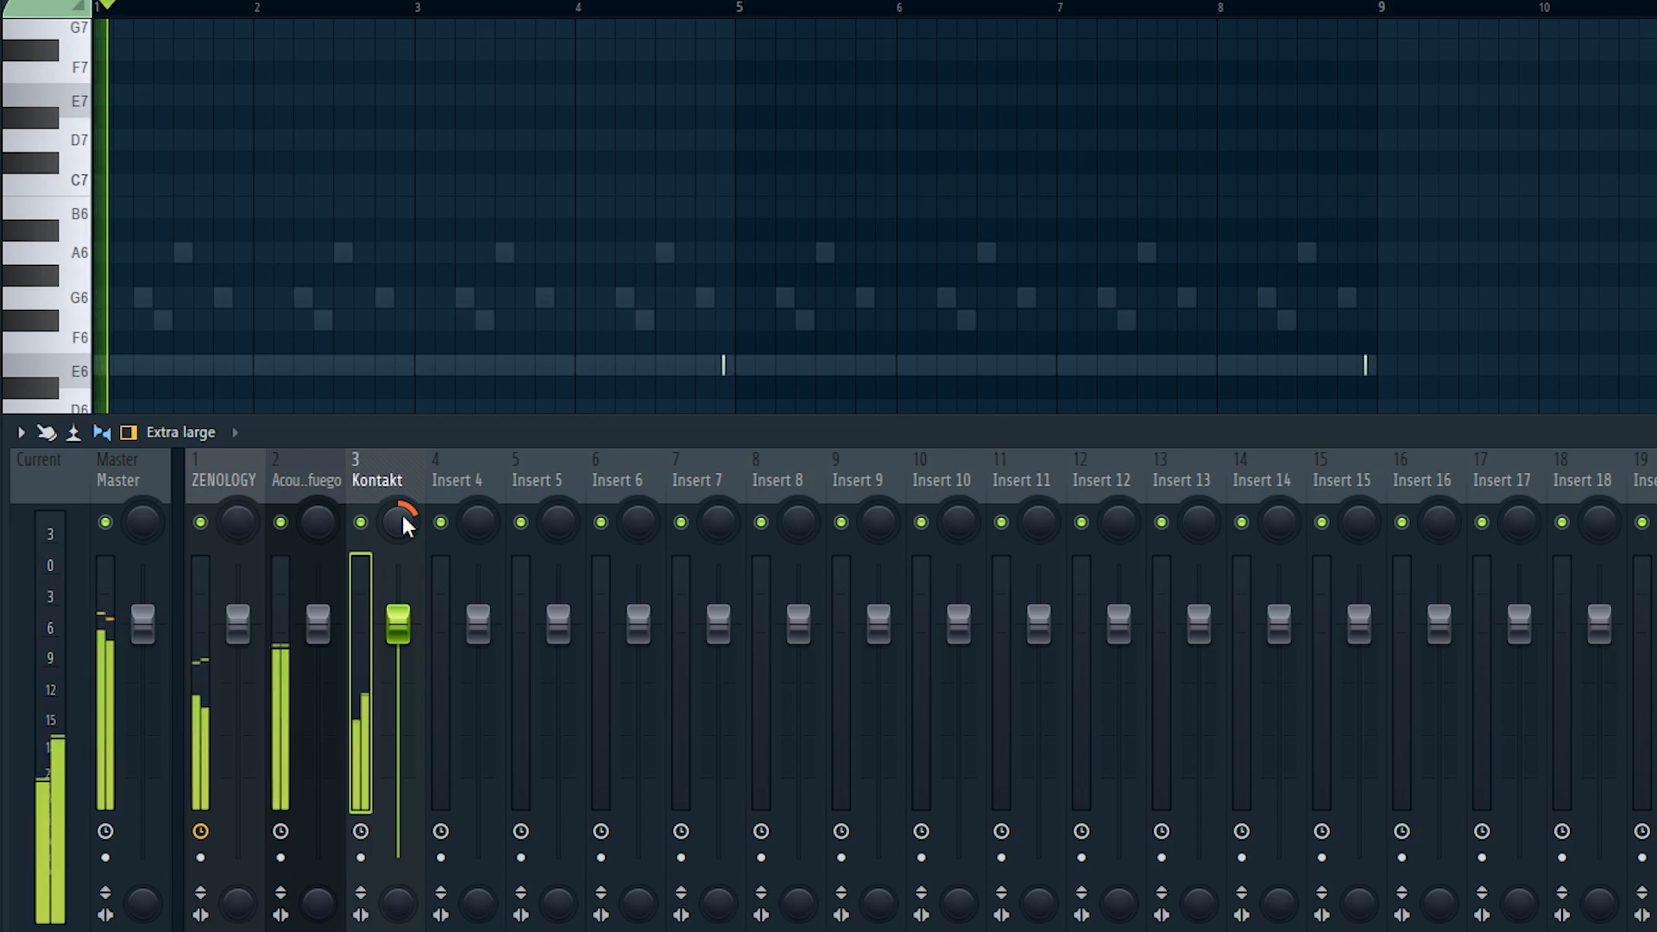
pyautogui.press('space')
pyautogui.click(1652, 483)
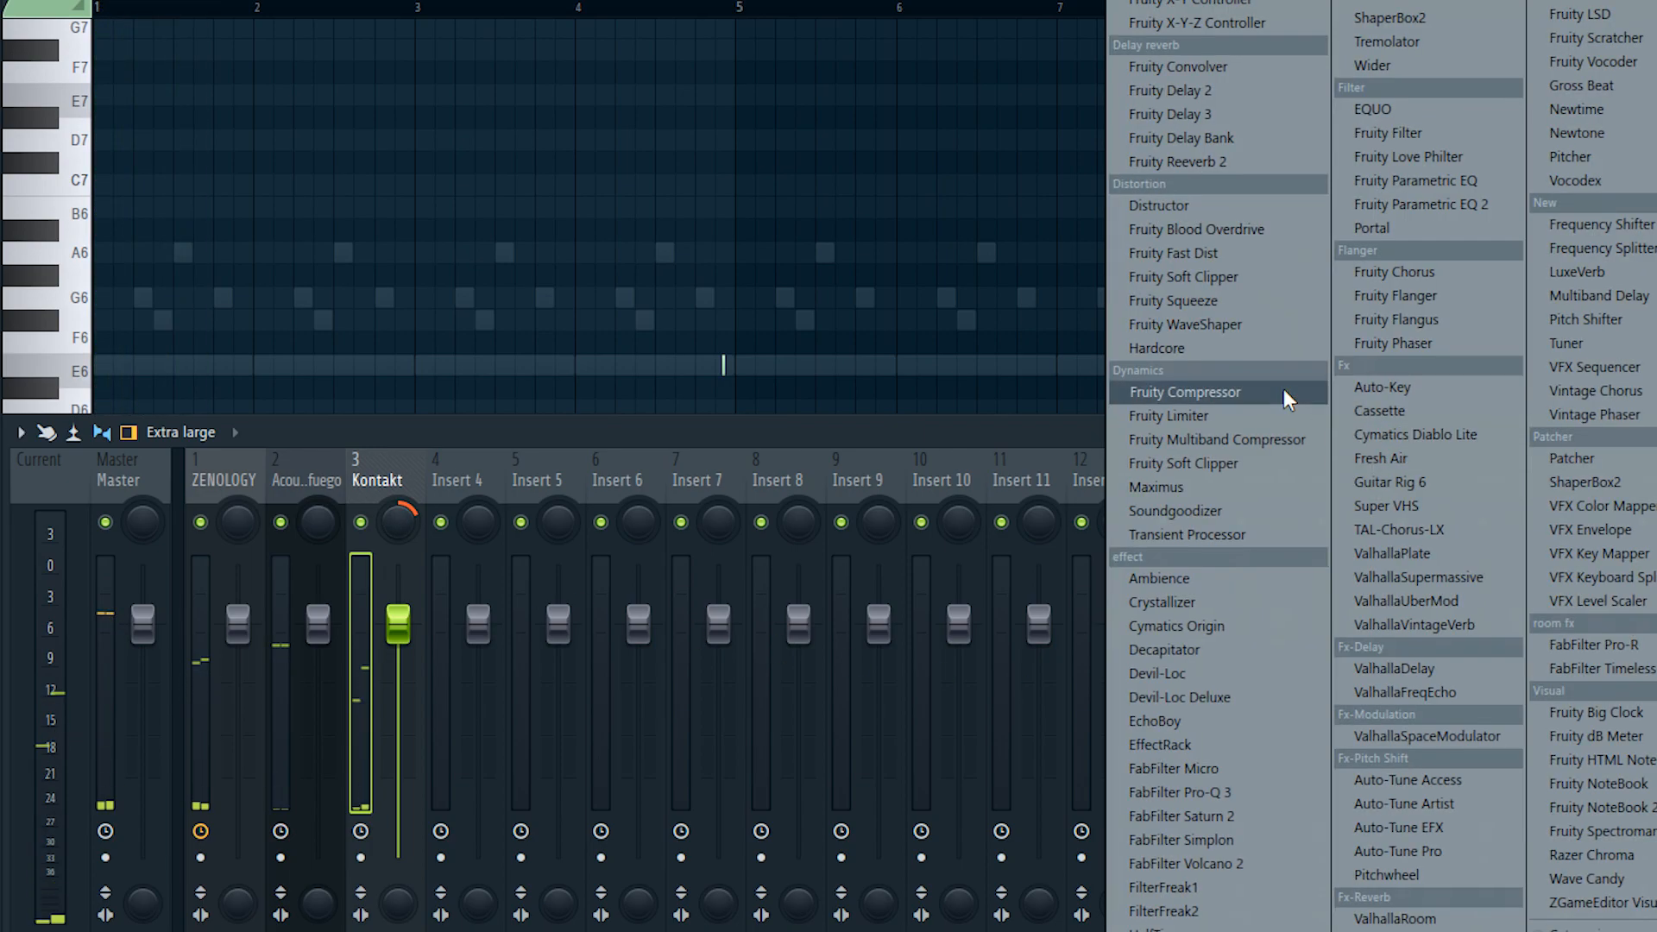
pyautogui.click(1220, 115)
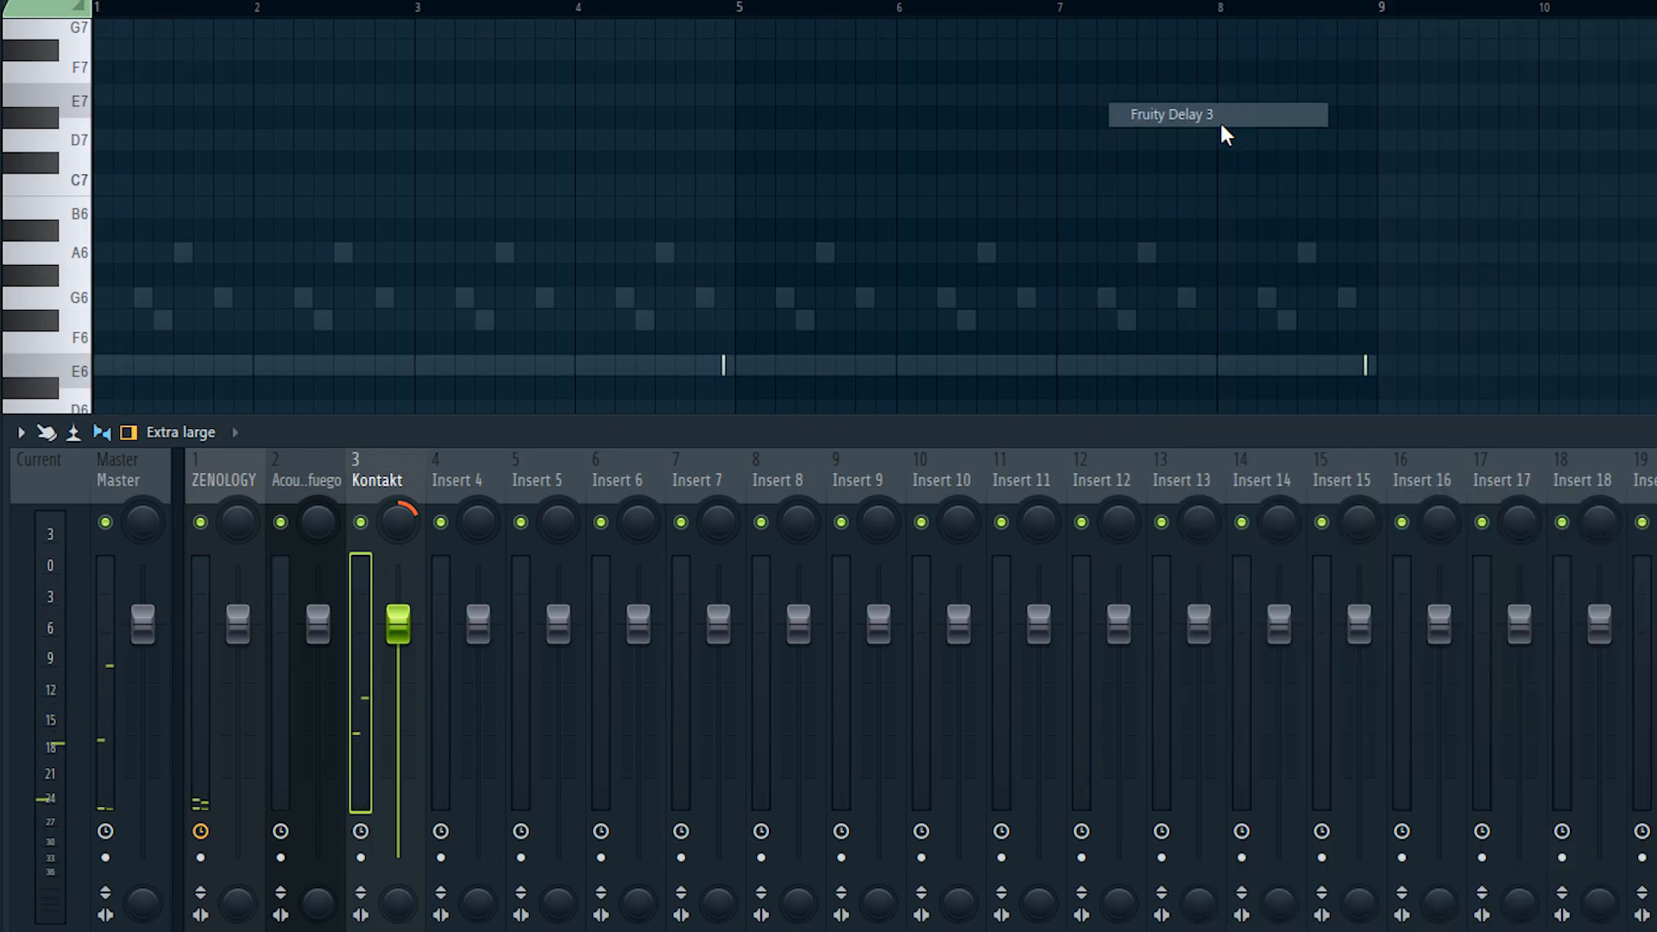
pyautogui.click(890, 66)
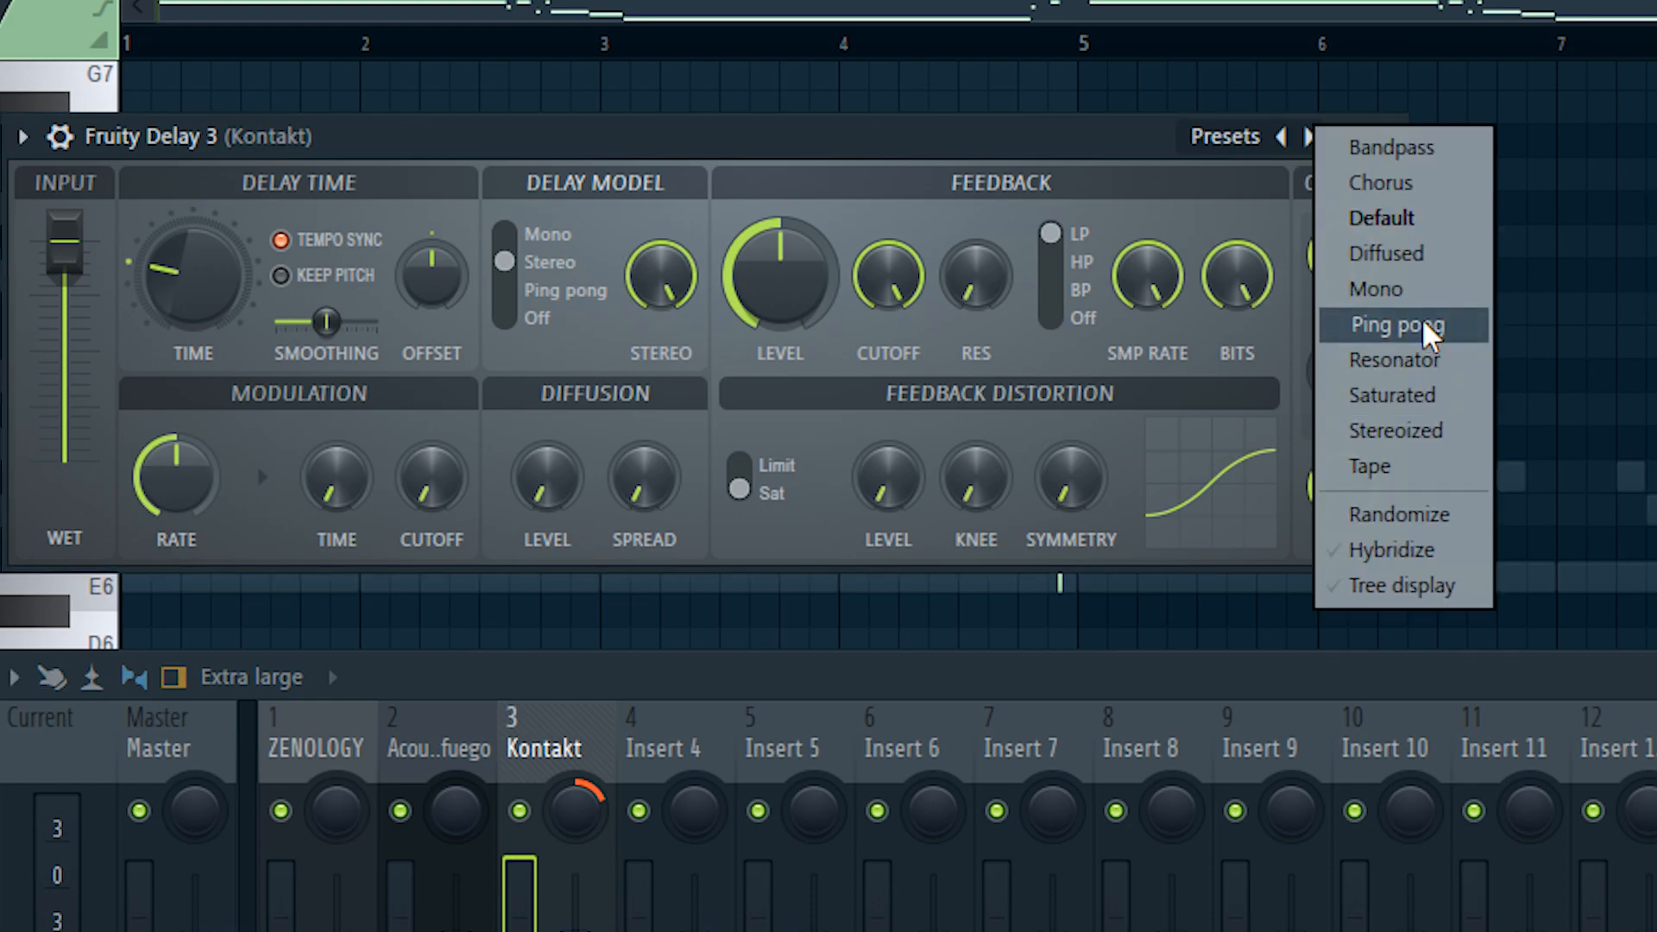
pyautogui.click(1425, 332)
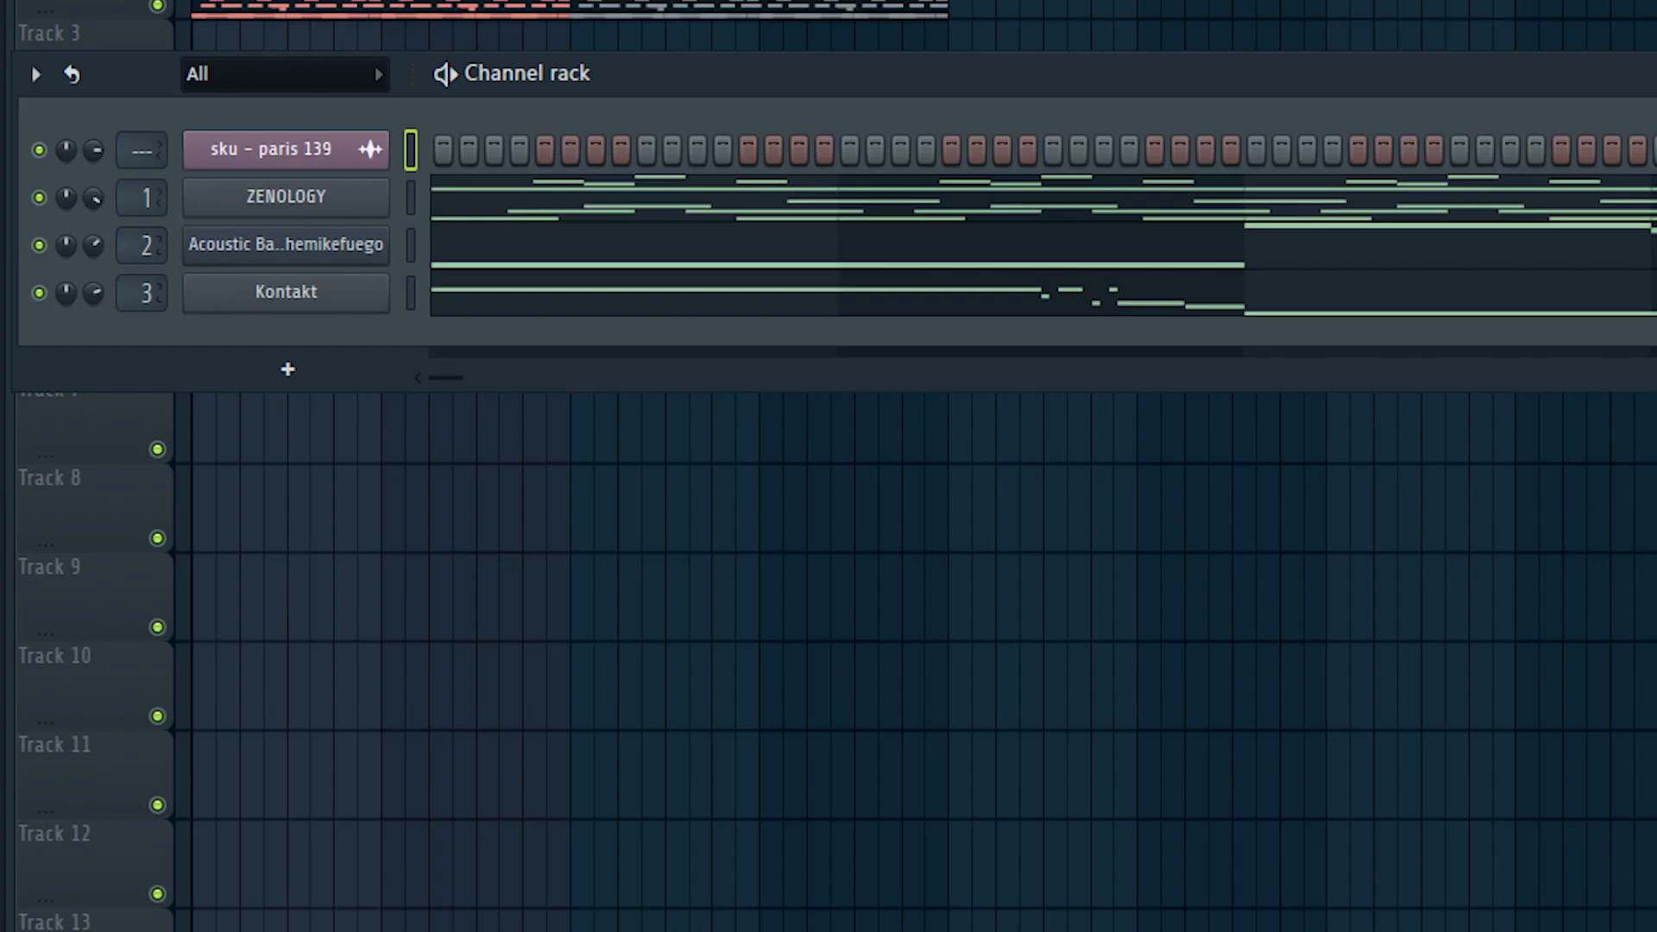
# Add the closed hat sample as a new channel below Kontakt with a hit on its first step.
pyautogui.moveTo(0, 418); pyautogui.dragTo(306, 345)
pyautogui.rightClick(328, 344)
pyautogui.click(524, 333)
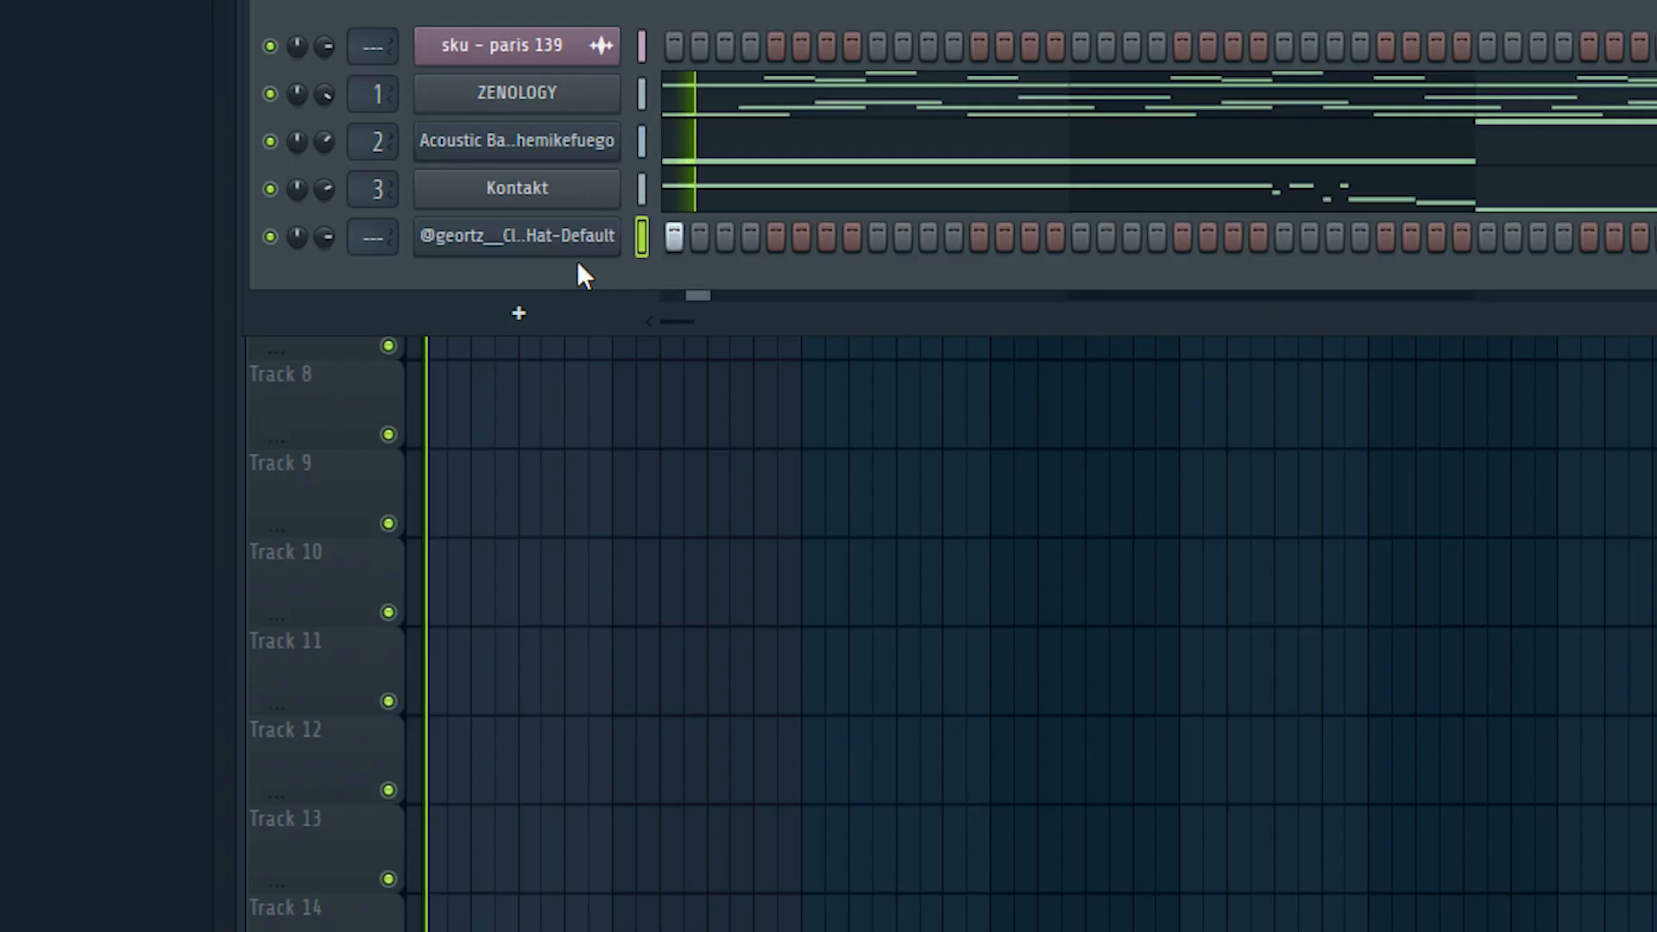
# Open the hat channel in the piano roll and add C5 hits on steps 4, 6, 7 and 9 of bar 1.
pyautogui.rightClick(618, 221)
pyautogui.click(670, 234)
pyautogui.press('space')
pyautogui.press('space')
pyautogui.click(302, 552)
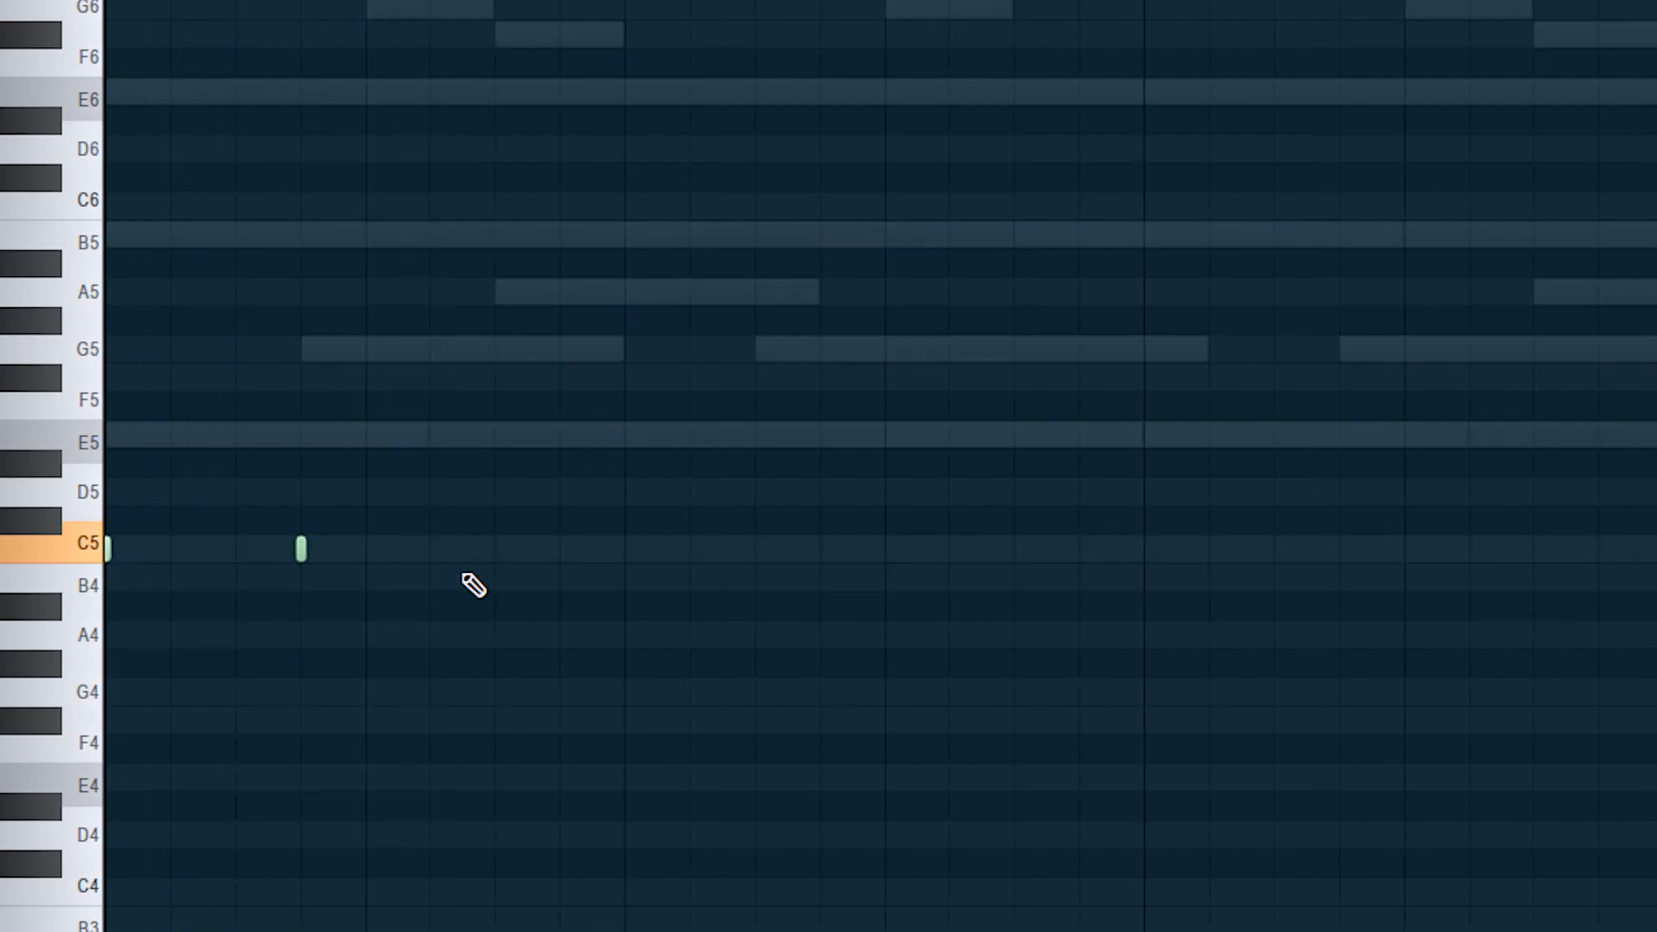
pyautogui.click(431, 549)
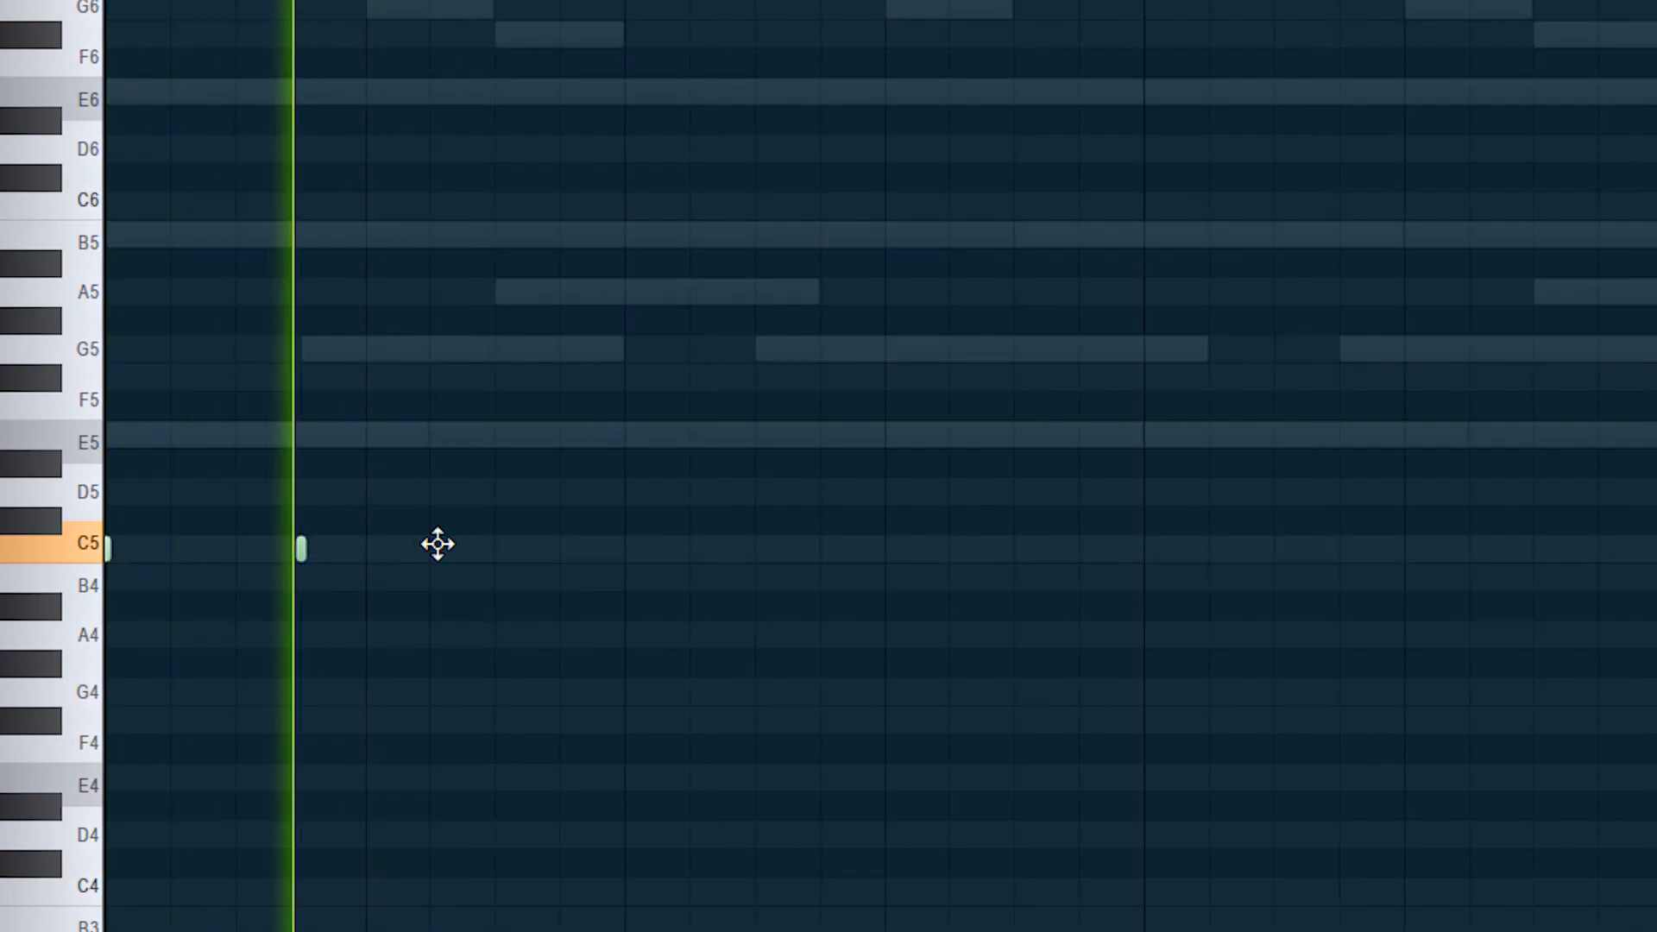
pyautogui.click(494, 548)
pyautogui.click(622, 551)
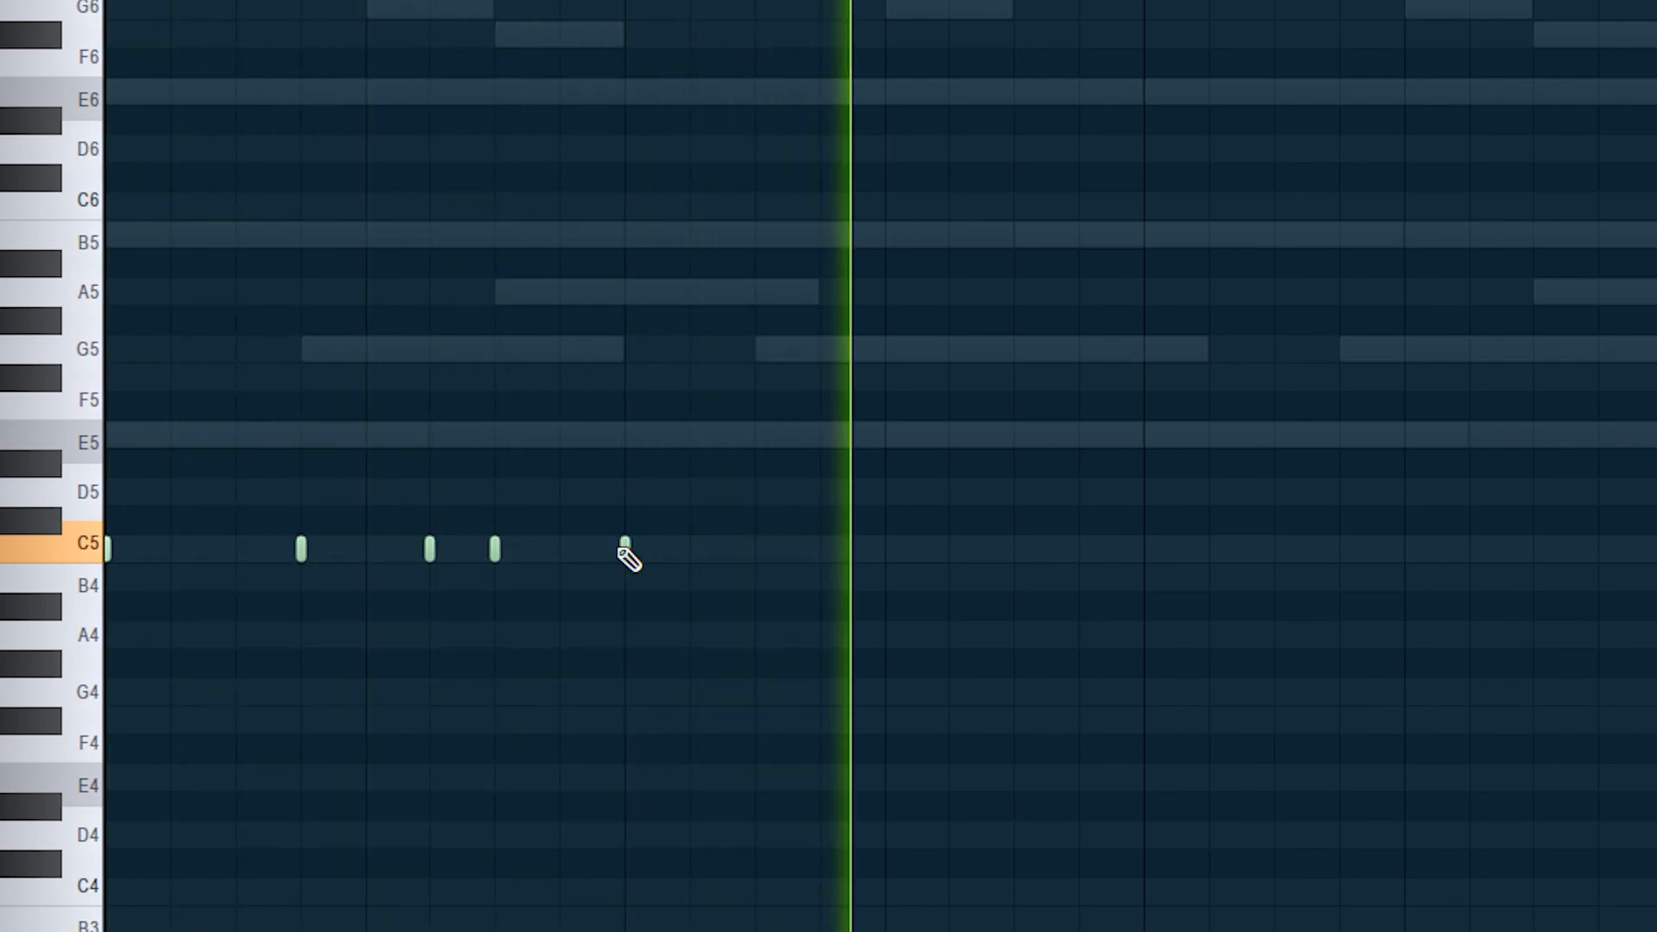
# Add a D#4 hit on step 12 of bar 1, and C5 hits on bar 1's step 15 and bar 2's steps 1, 4 and 7.
pyautogui.scroll(-2, 742, 561)
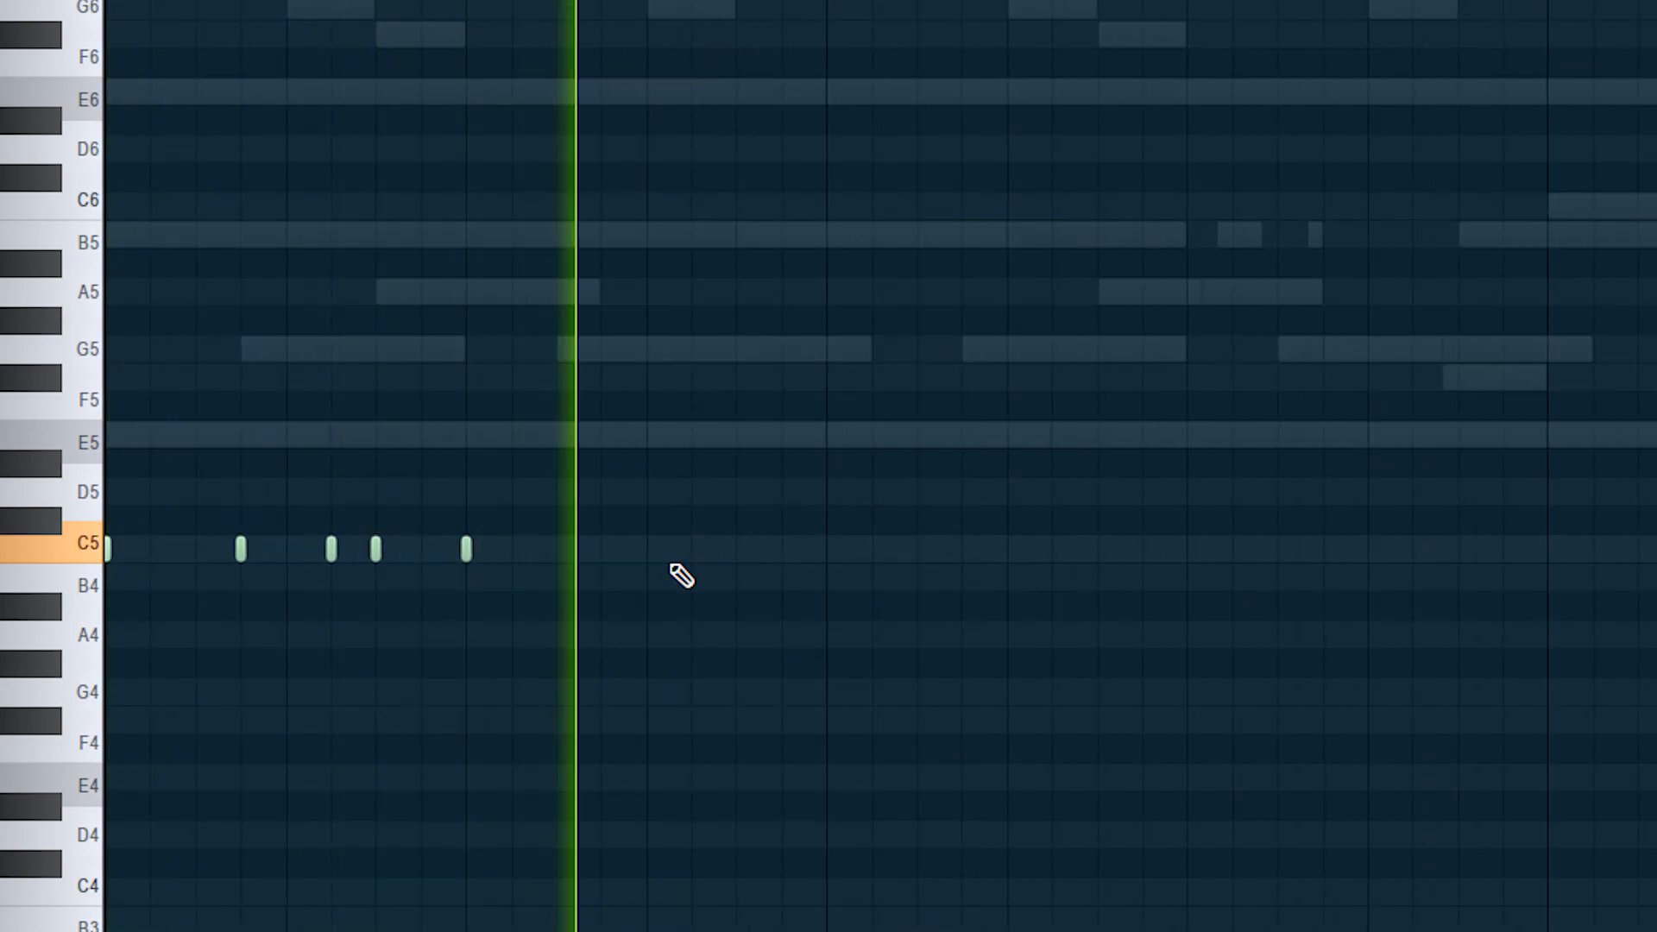
pyautogui.click(597, 552)
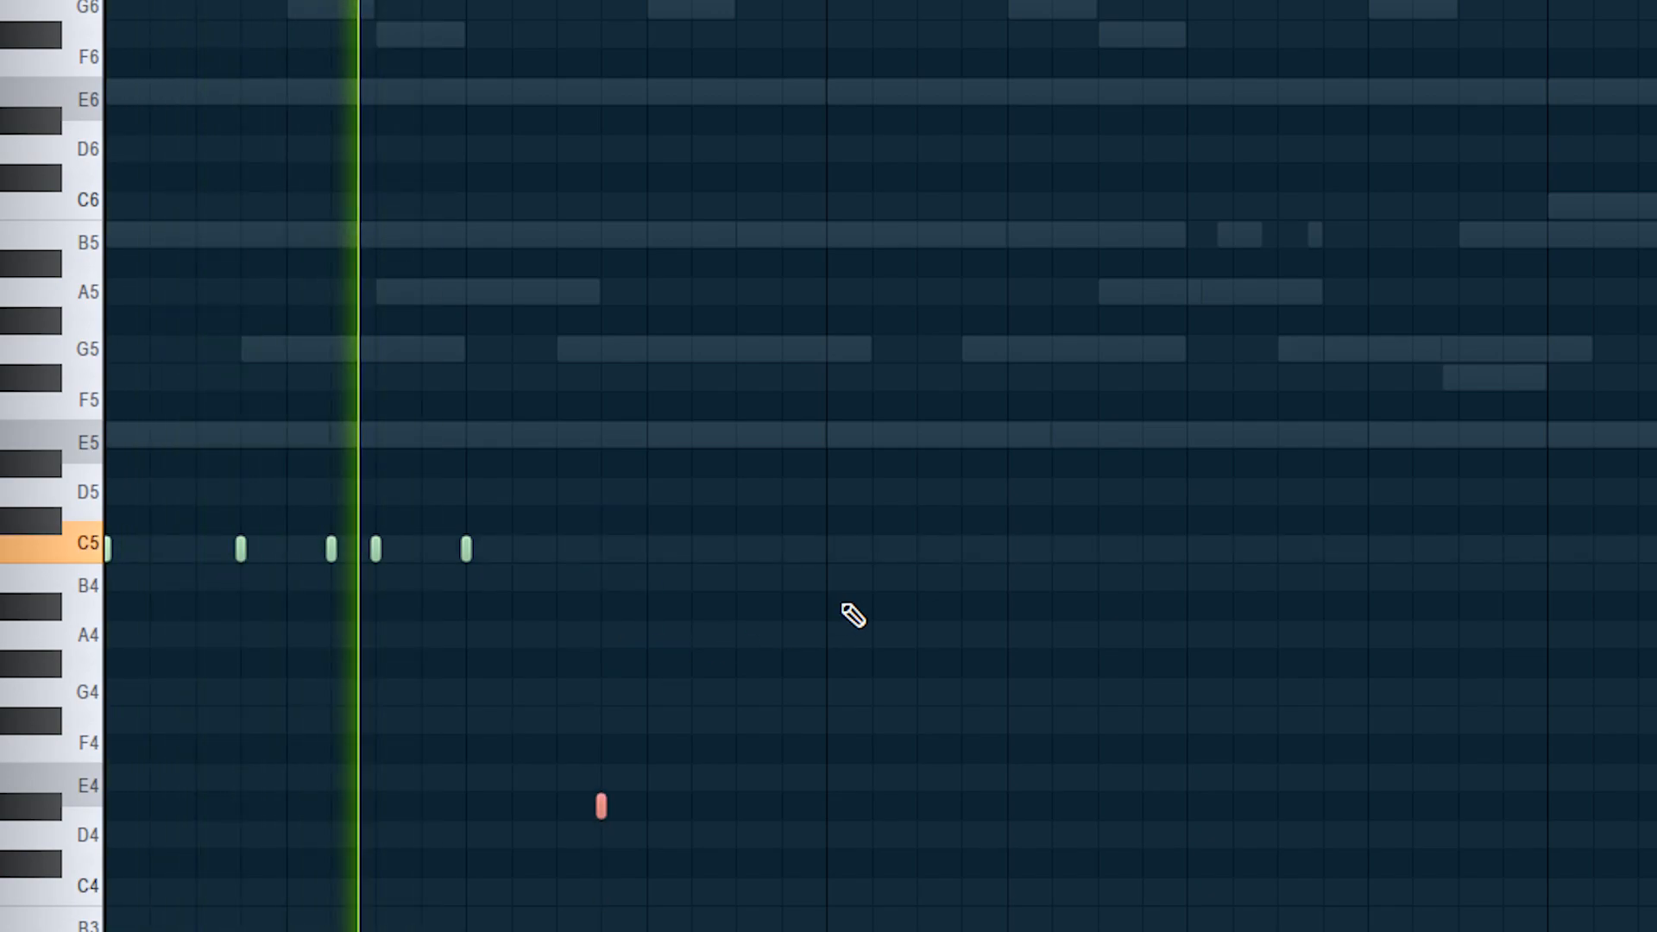
pyautogui.click(736, 549)
pyautogui.click(827, 548)
pyautogui.click(962, 549)
pyautogui.click(1097, 549)
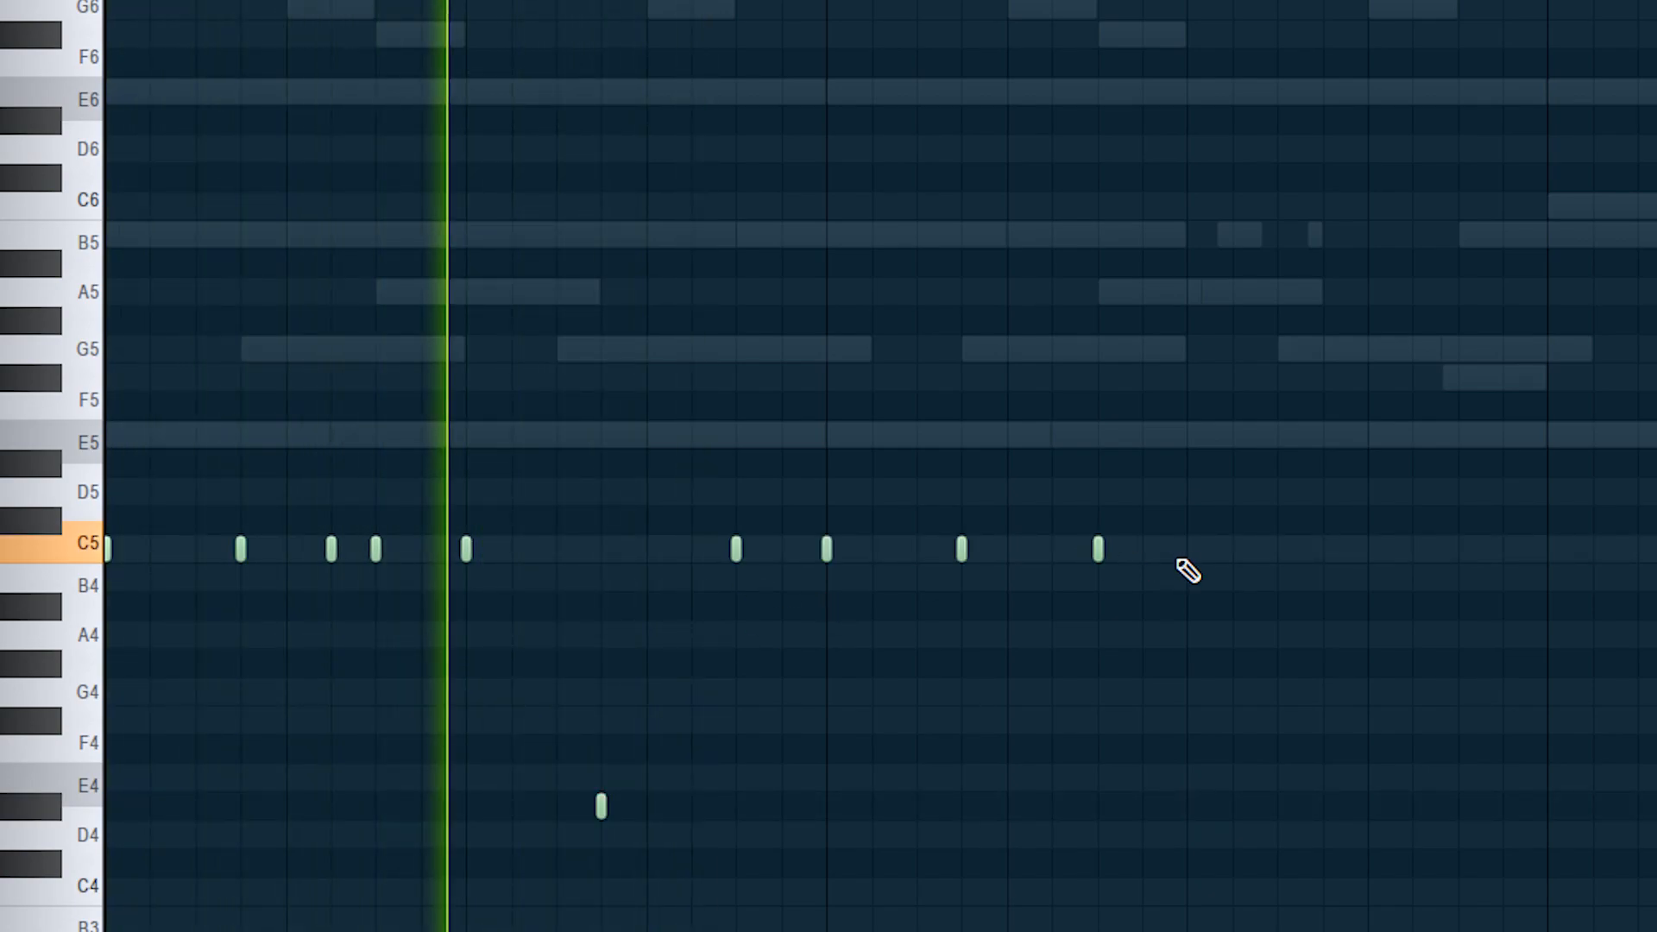
# Continue the hat pattern through bar 4 with more C5 hits, adding descending D4, B3 and A3 hits in the second half of bar 2.
pyautogui.click(1186, 549)
pyautogui.scroll(-3, 1239, 667)
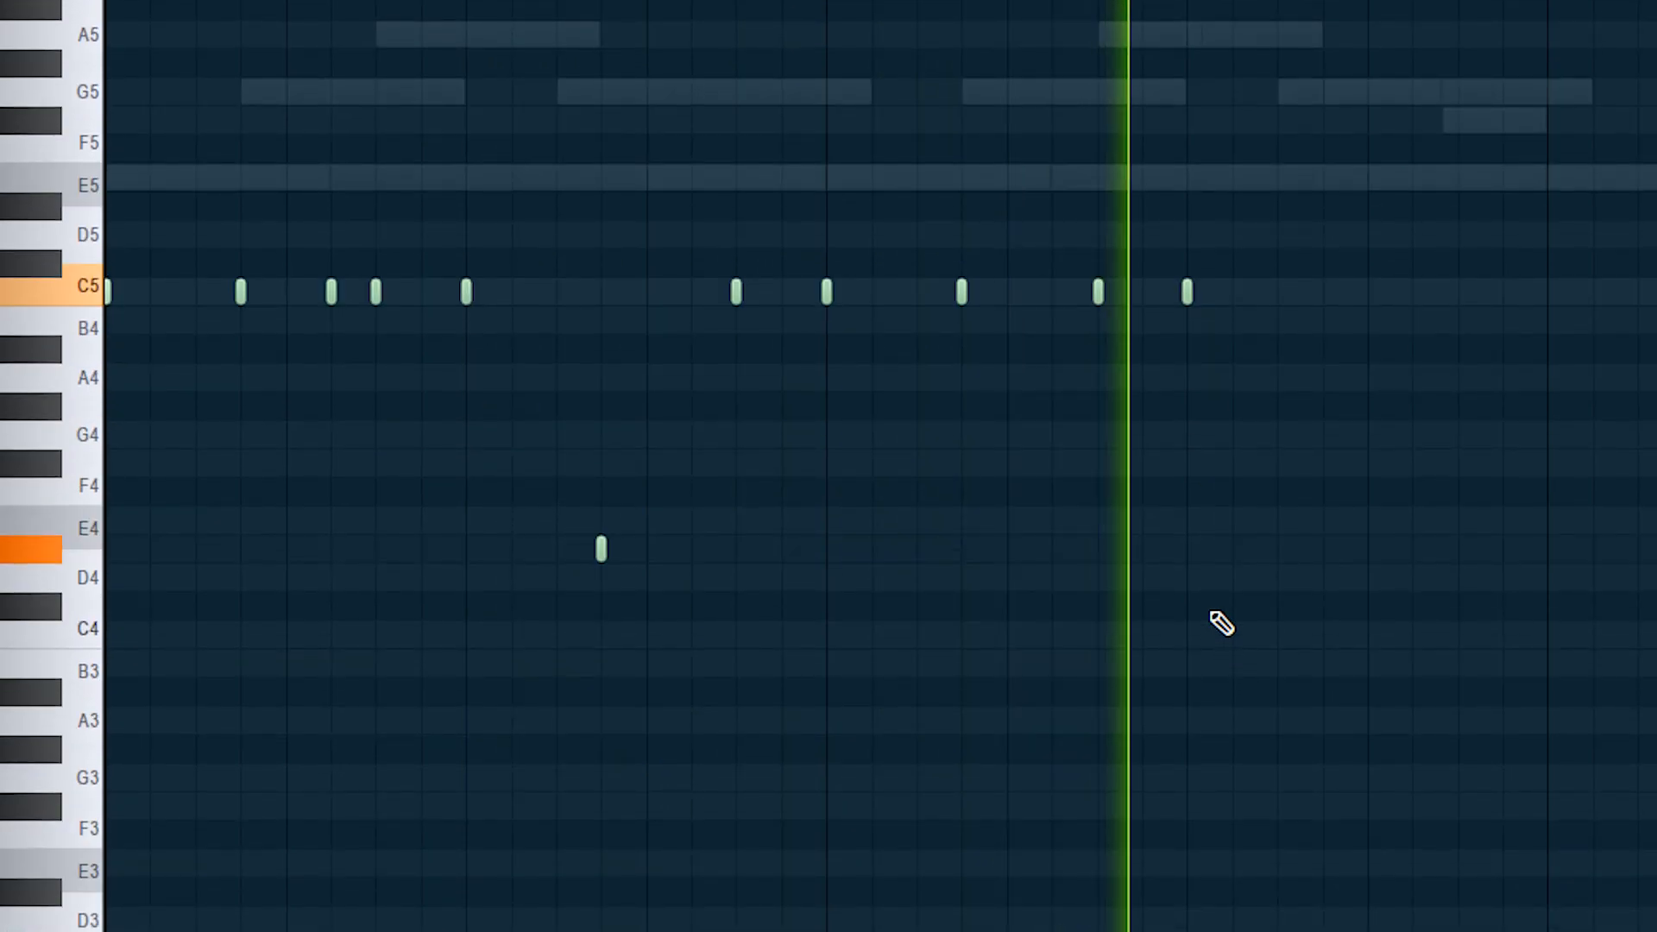
pyautogui.click(1458, 291)
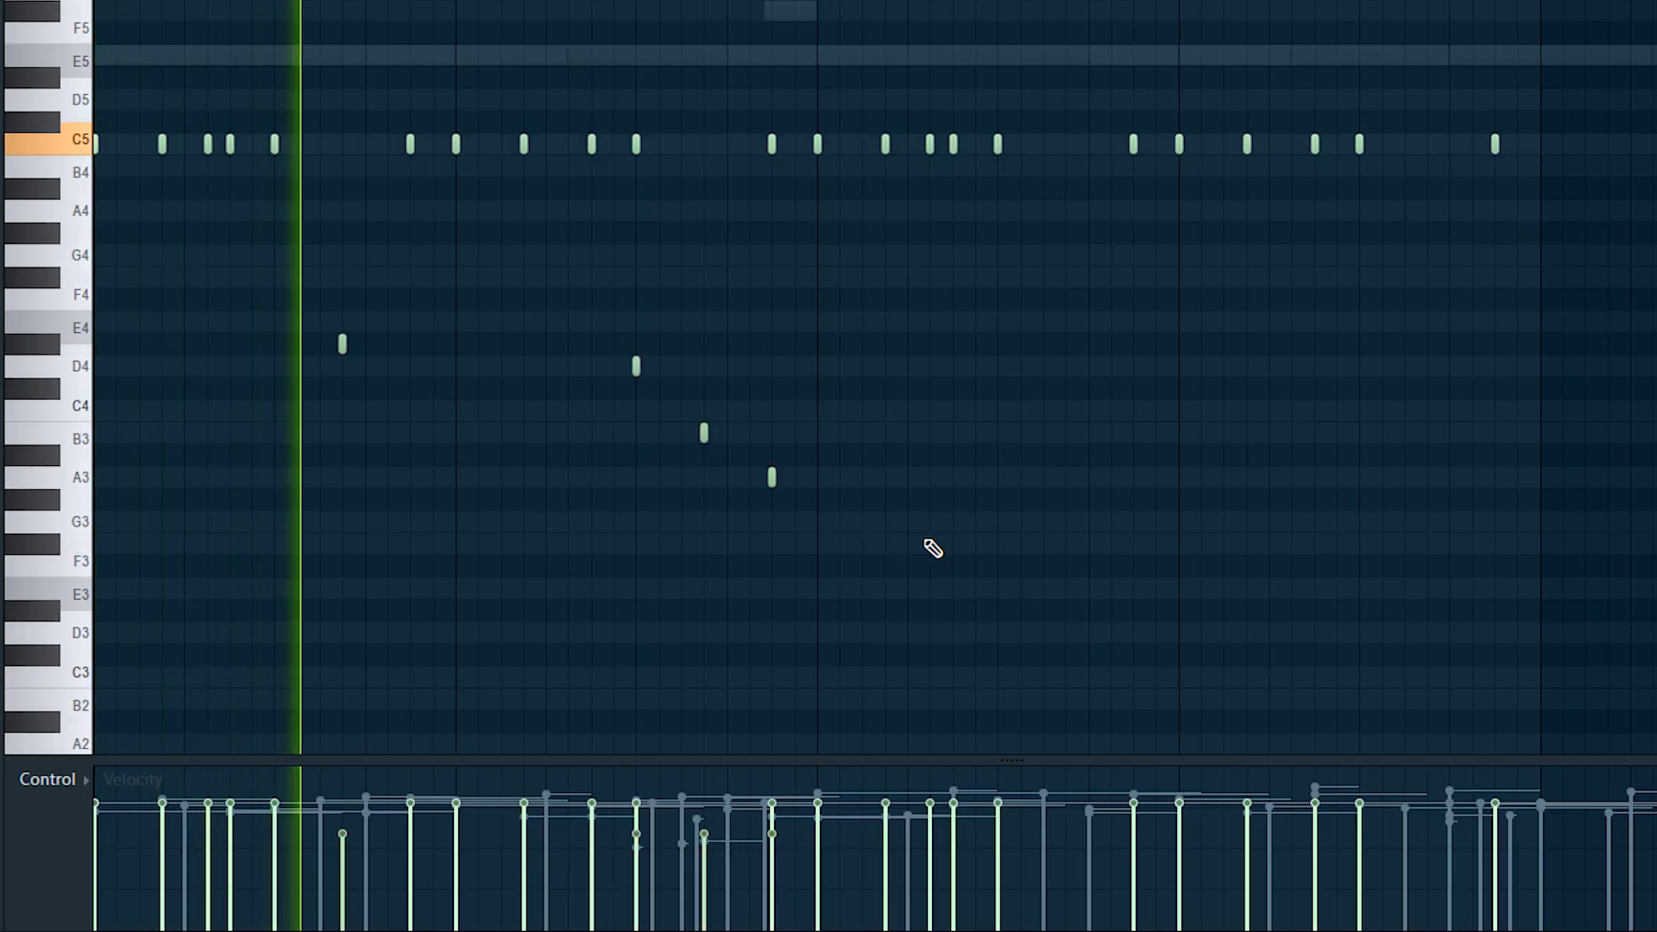
# Select the descending D4, B3 and A3 hits in bar 2 and lower their velocities progressively.
pyautogui.click(343, 344)
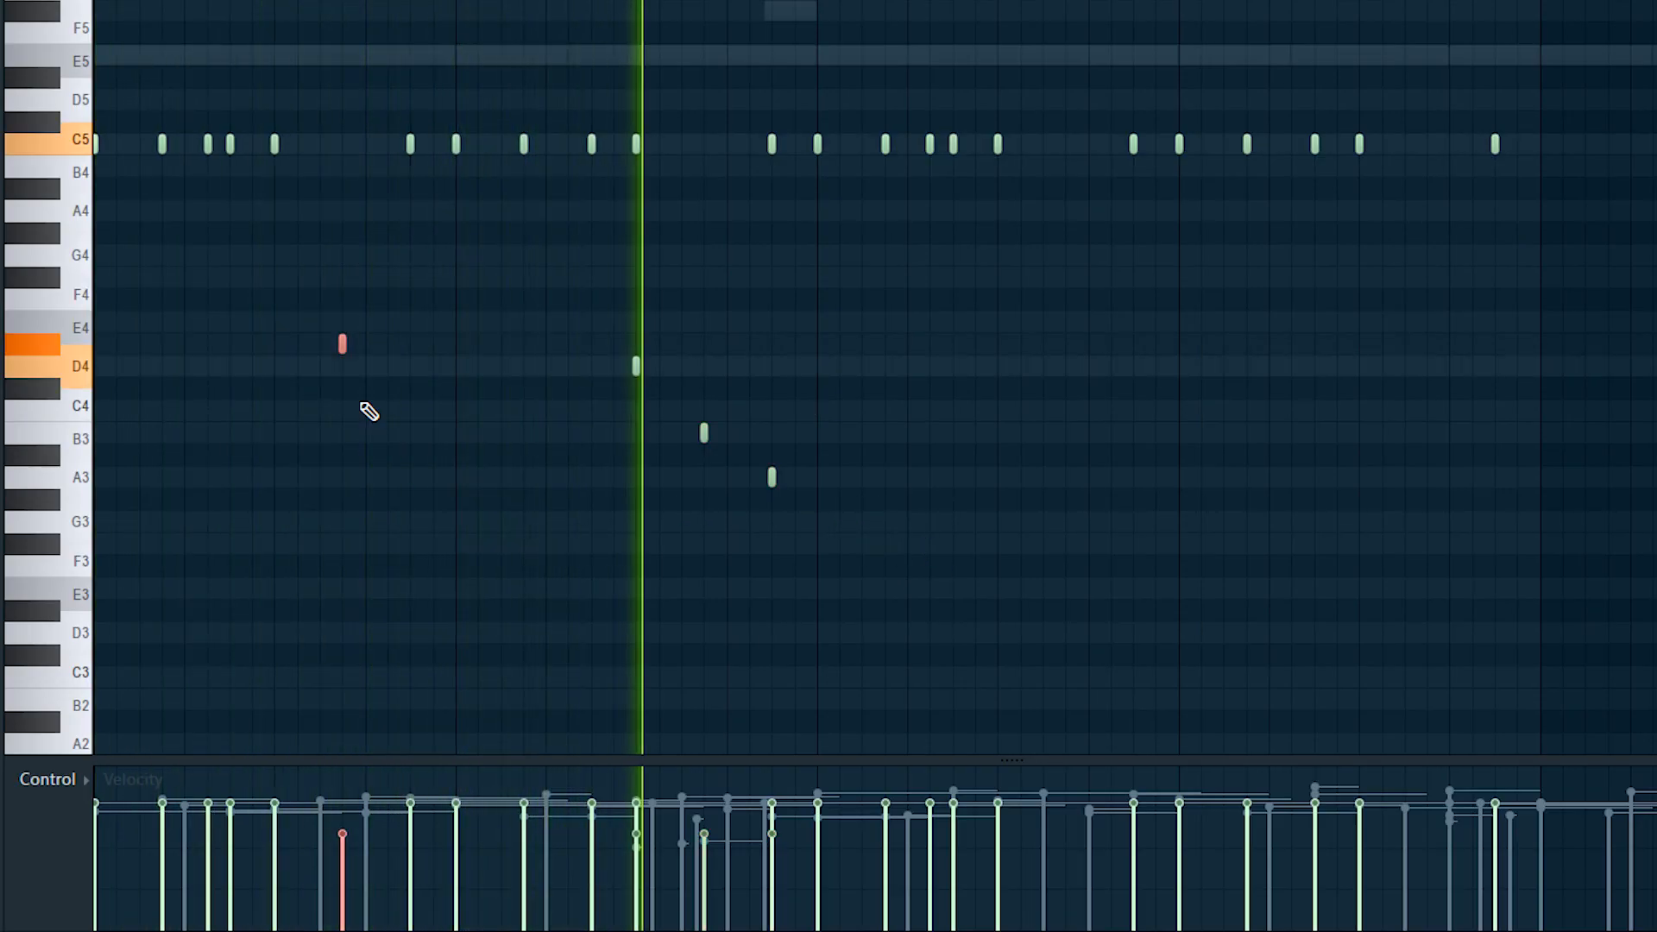
pyautogui.moveTo(690, 334); pyautogui.dragTo(832, 619)
pyautogui.keyDown('ctrl'); pyautogui.keyDown('shift'); pyautogui.click(636, 366); pyautogui.keyUp('shift'); pyautogui.keyUp('ctrl')
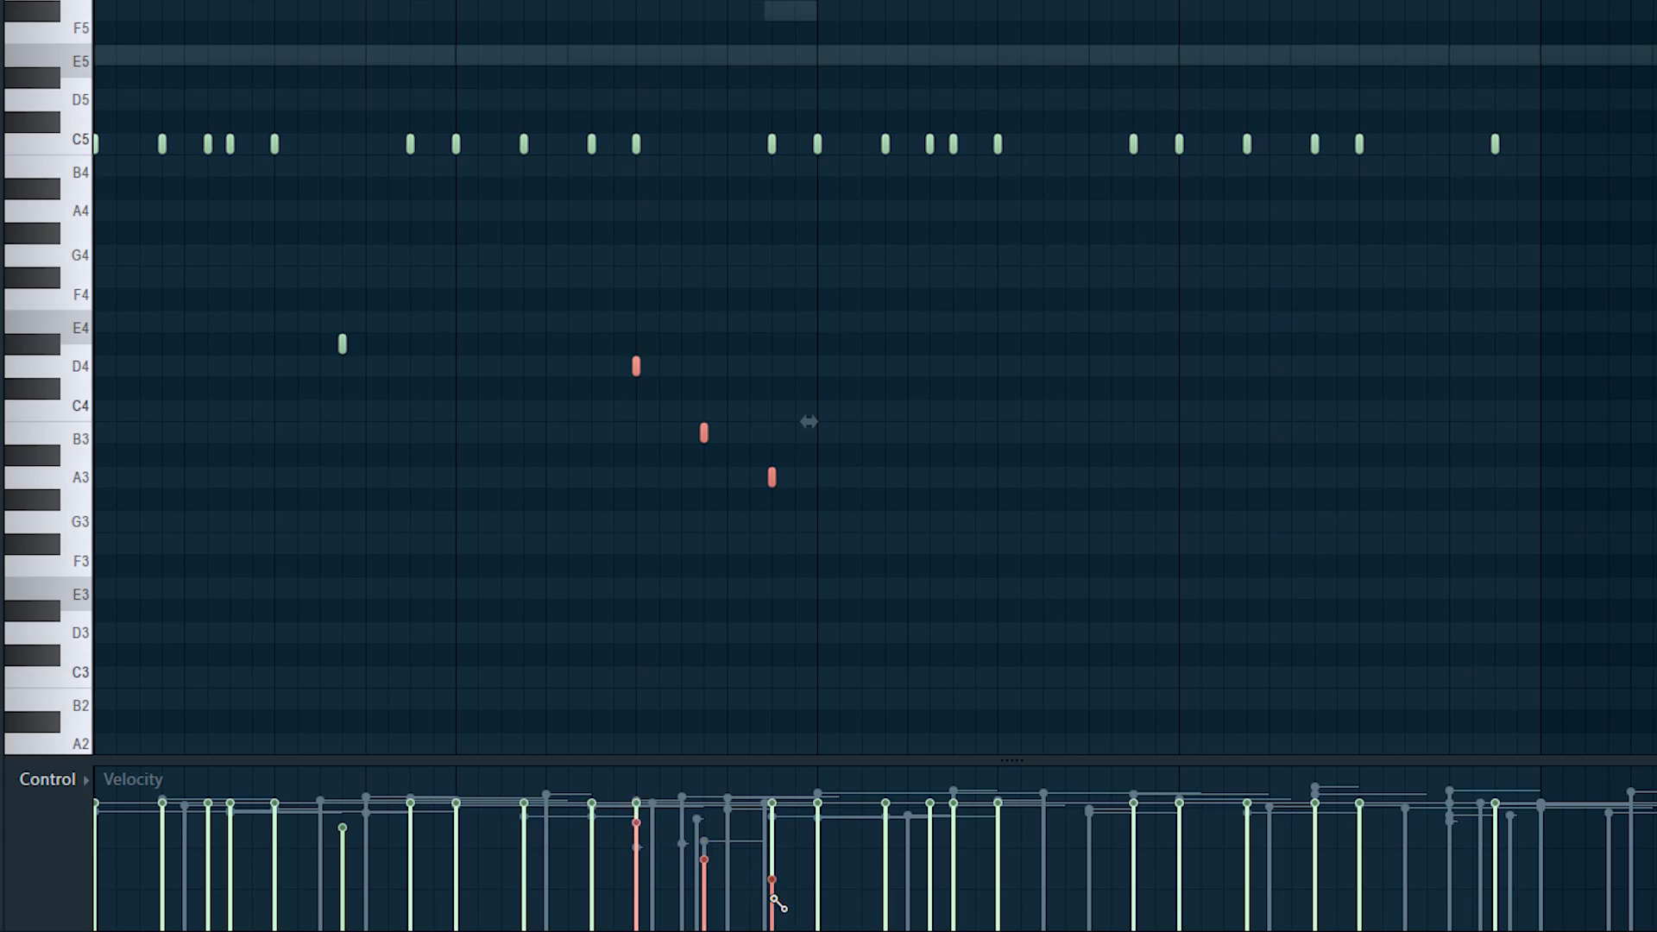
pyautogui.keyDown('ctrl'); pyautogui.click(800, 595); pyautogui.keyUp('ctrl')
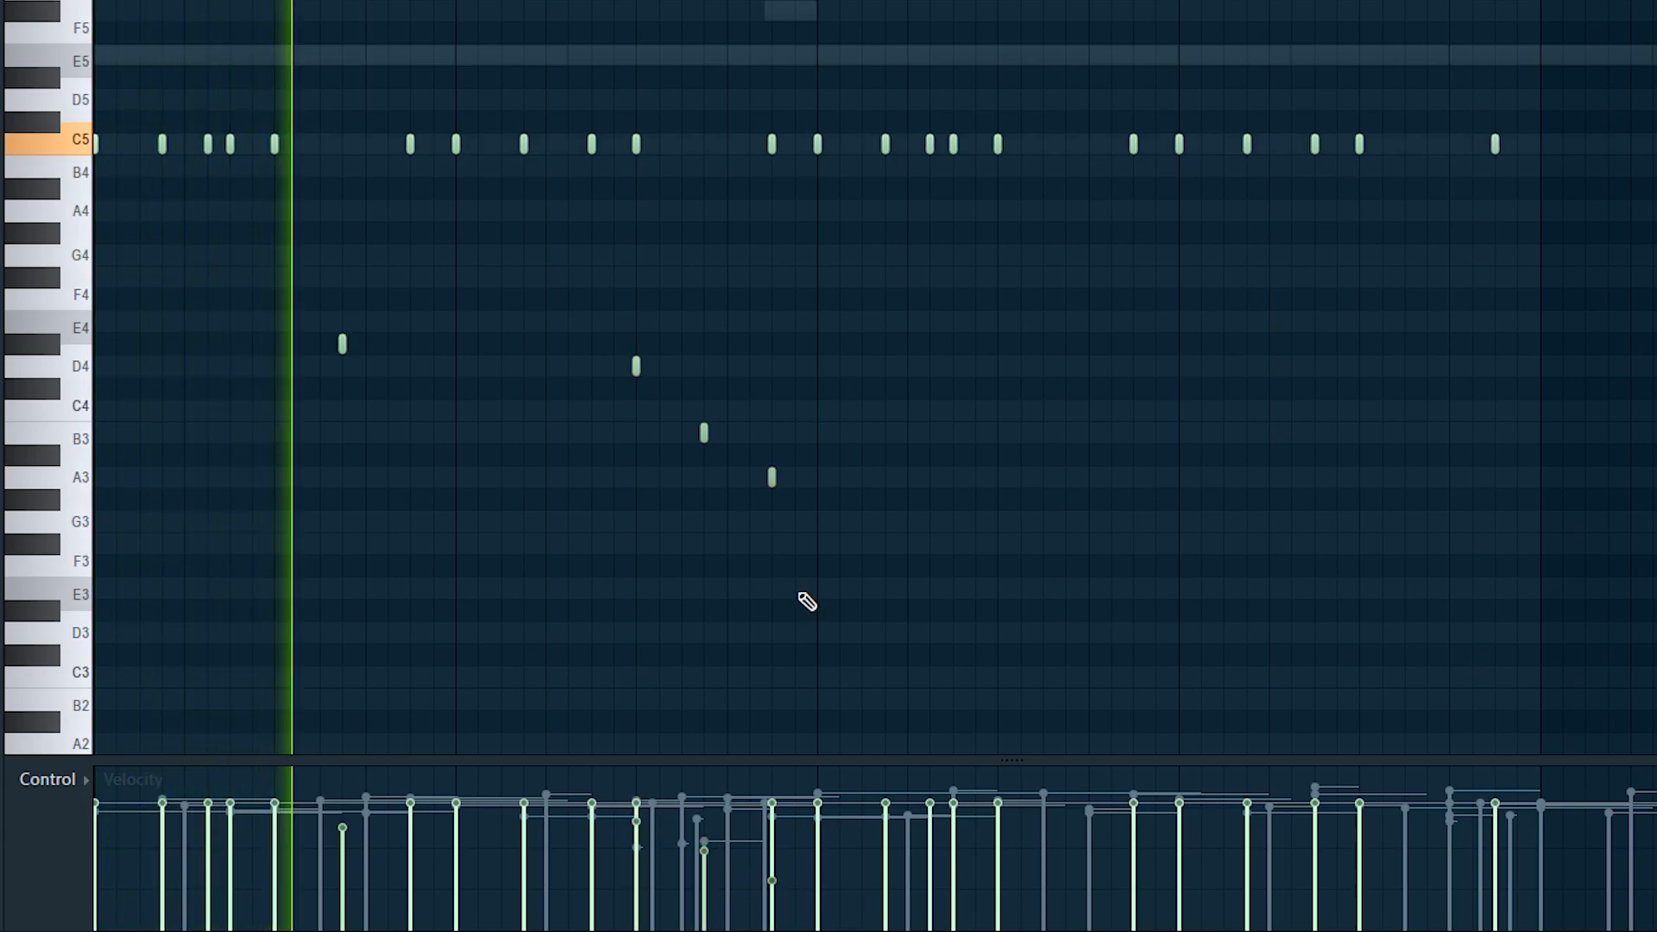
# Add a run of closely spaced C5 hits after beat 3 of bar 4 and delete its second-to-last hit.
pyautogui.scroll(-3, 721, 381)
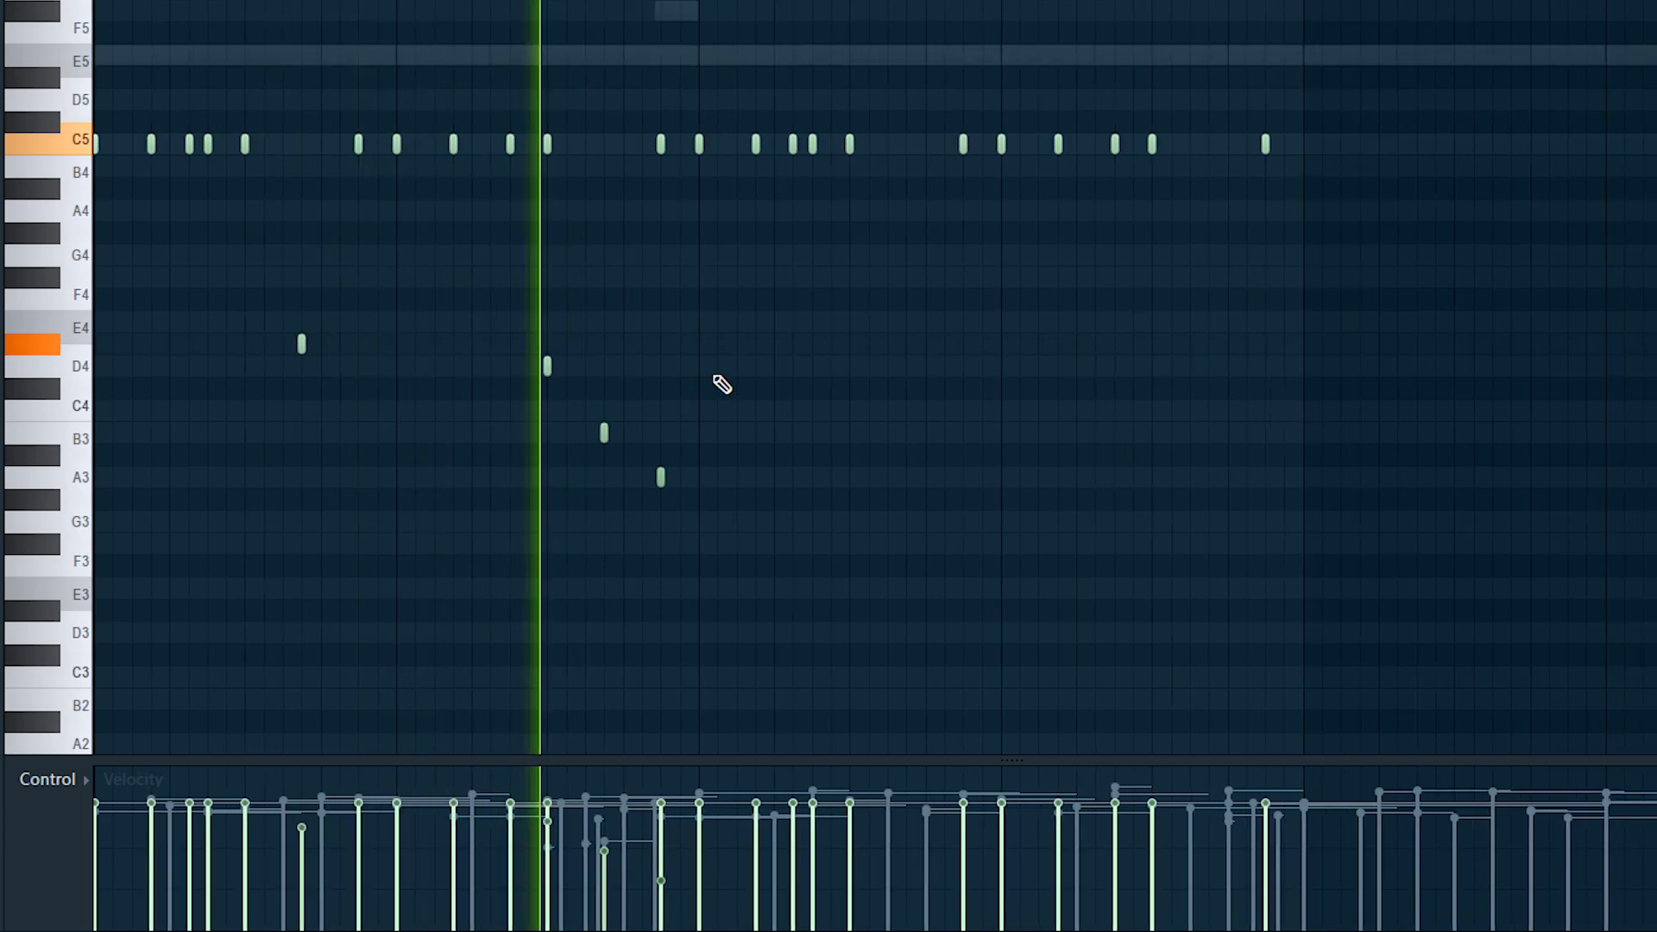
pyautogui.click(1201, 145)
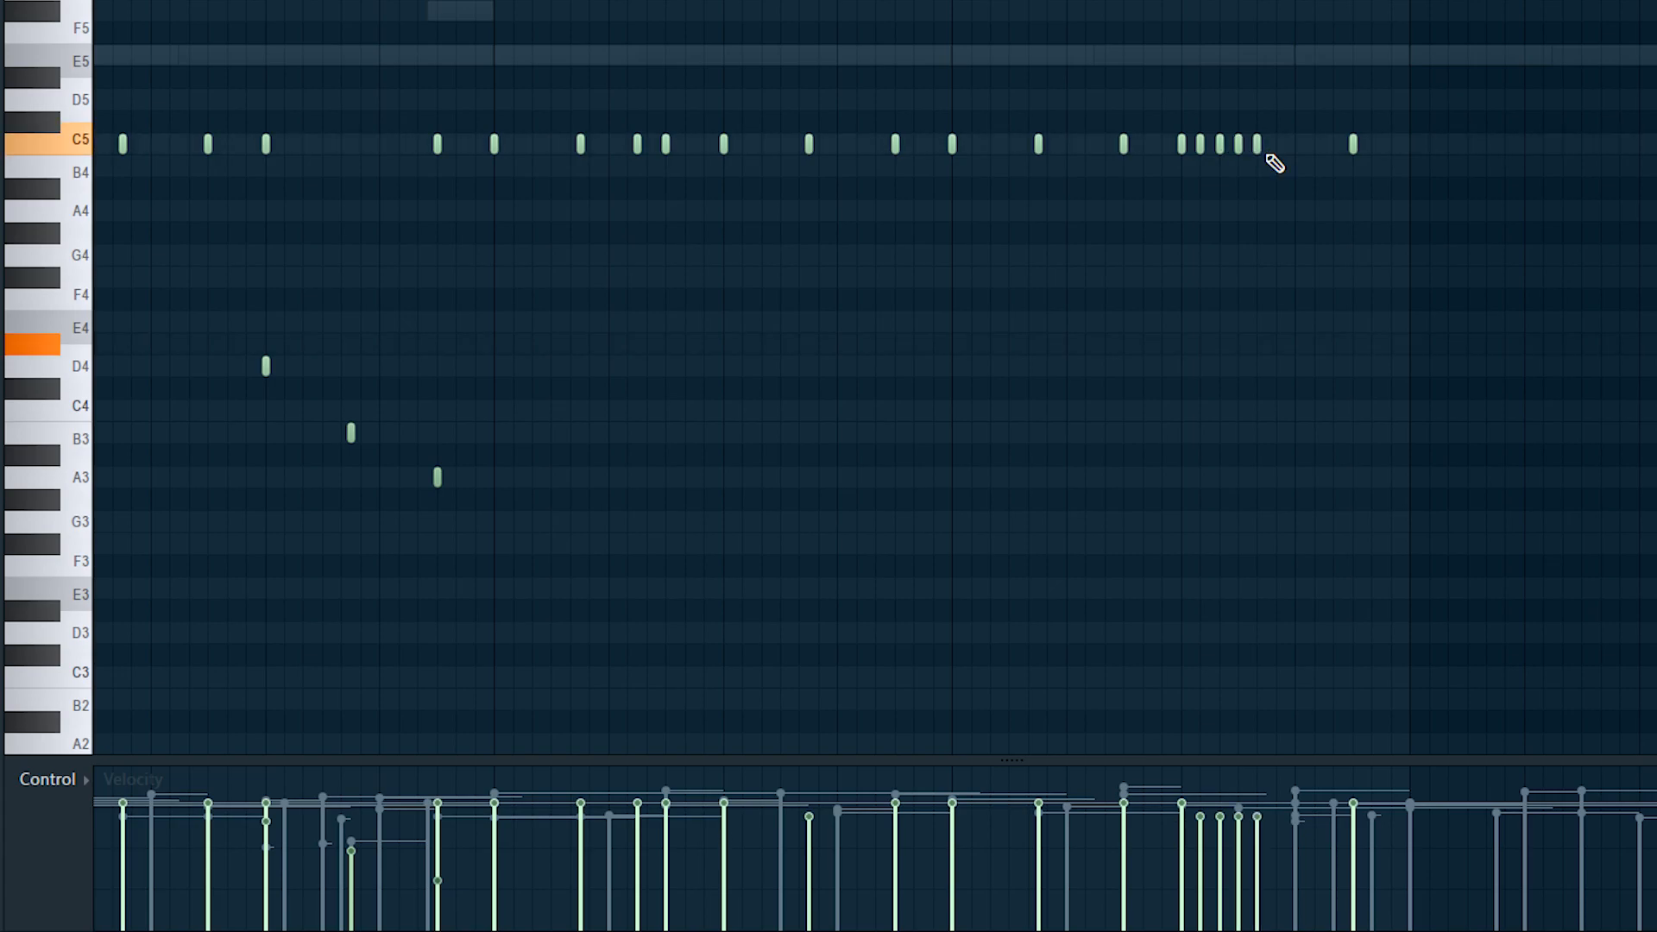
pyautogui.click(1277, 148)
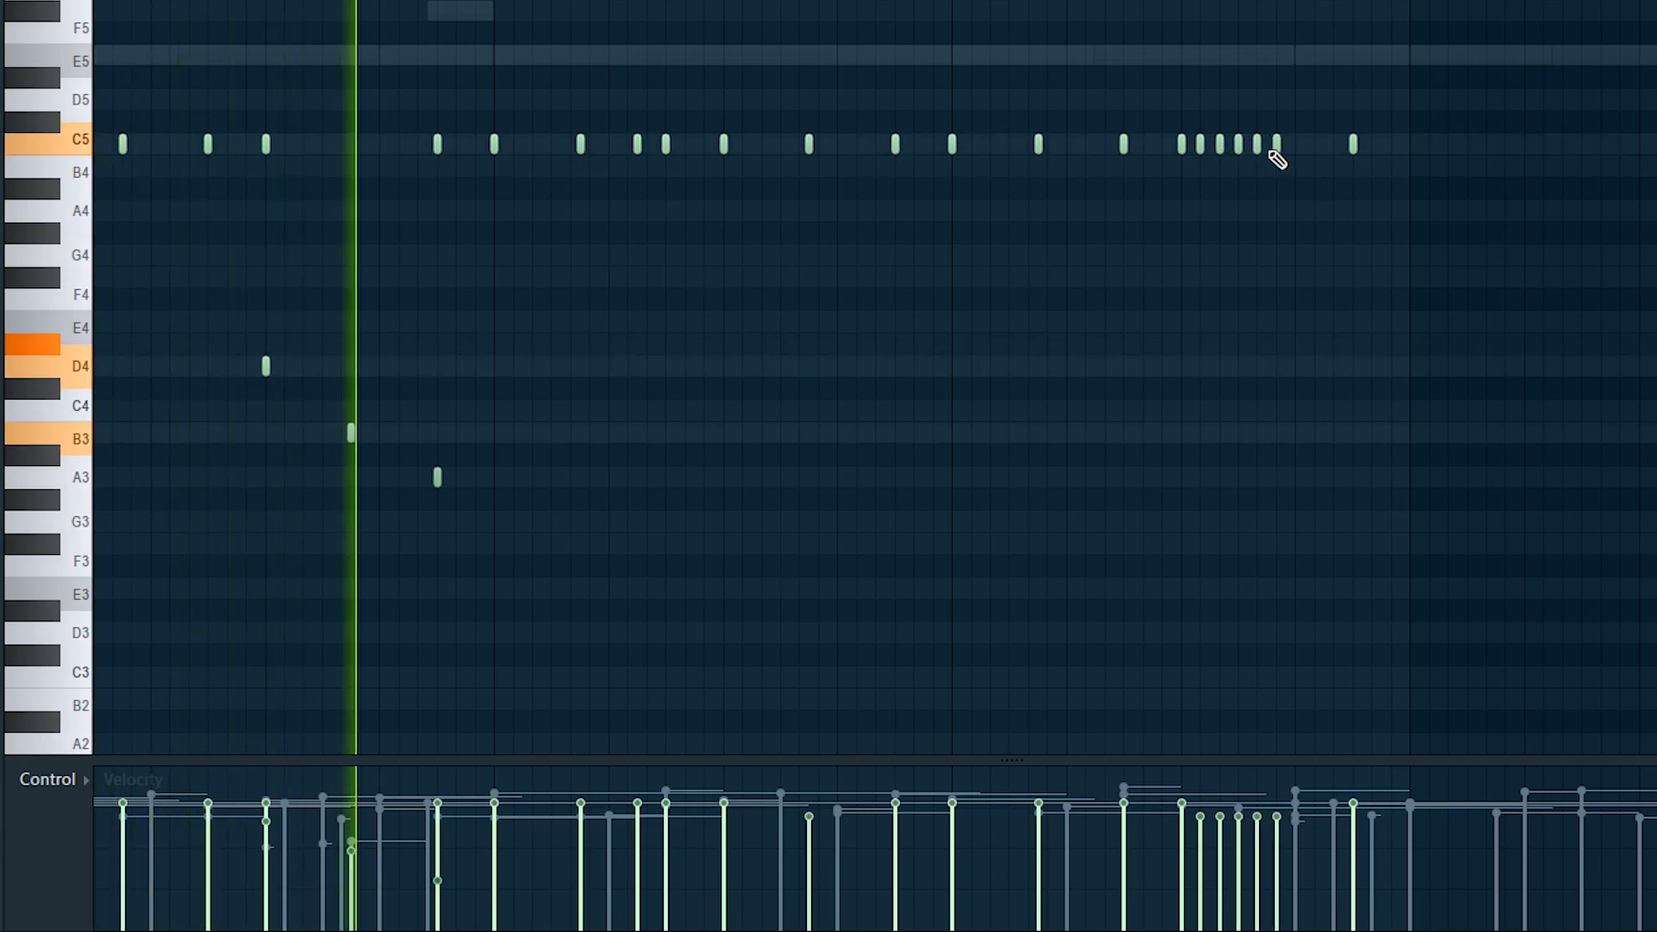
pyautogui.rightClick(1257, 150)
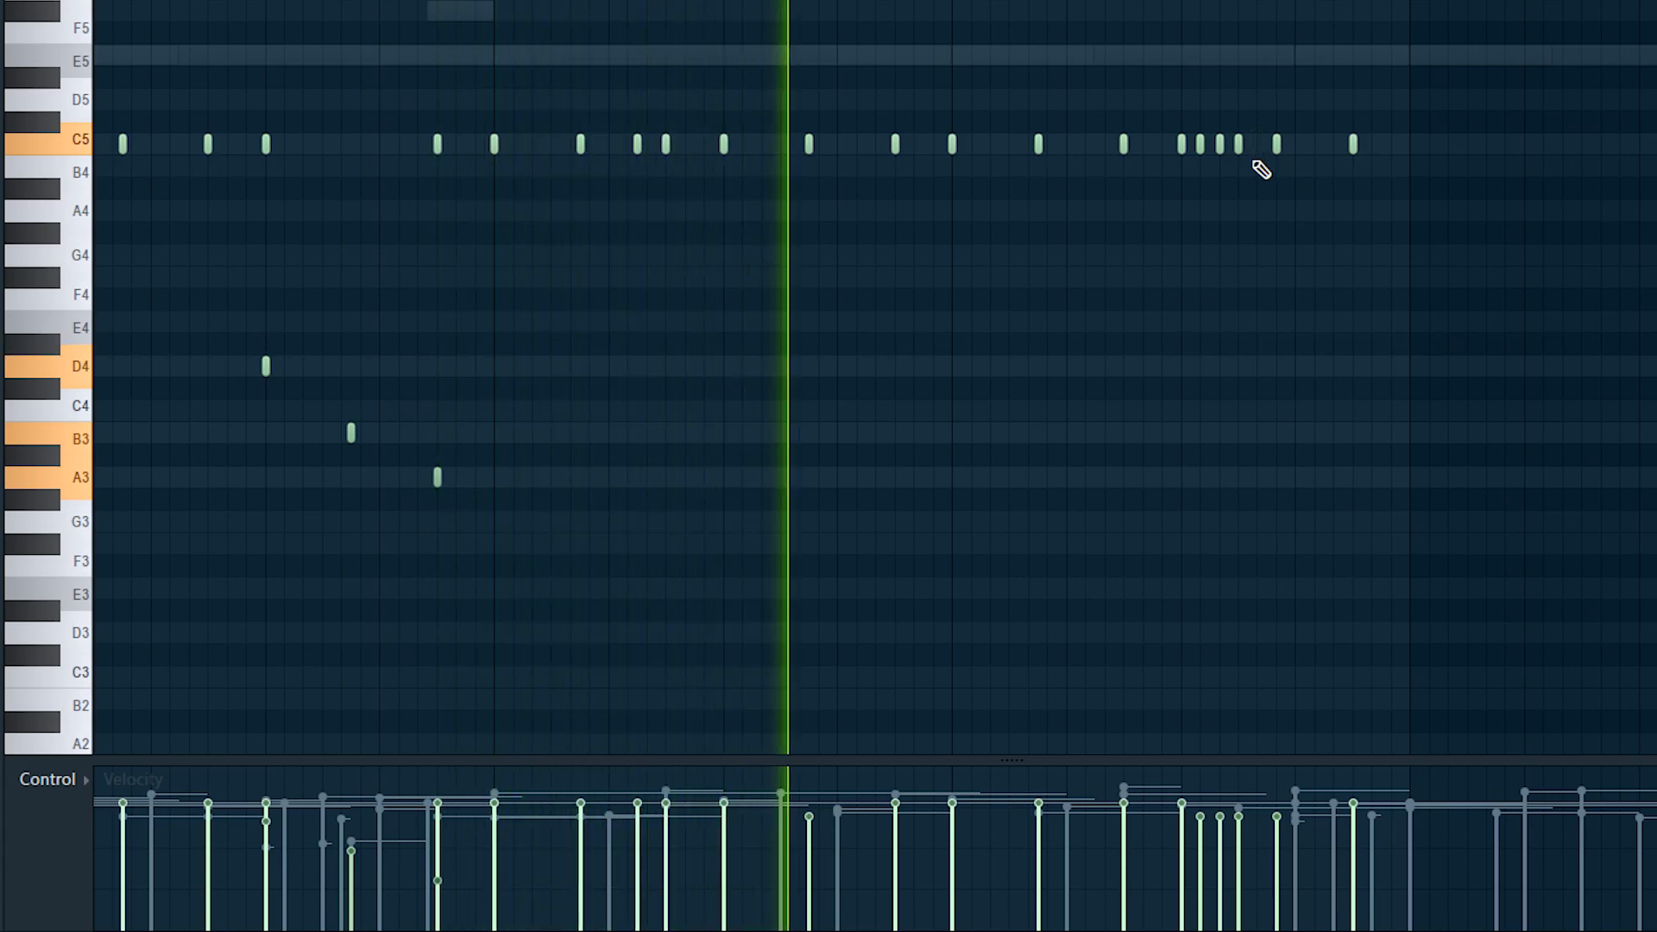
# Fill the bar 4 roll out to seven evenly spaced C5 hits, with a single hit following on step 12.
pyautogui.scroll(2, 1260, 169)
pyautogui.scroll(1, 1216, 176)
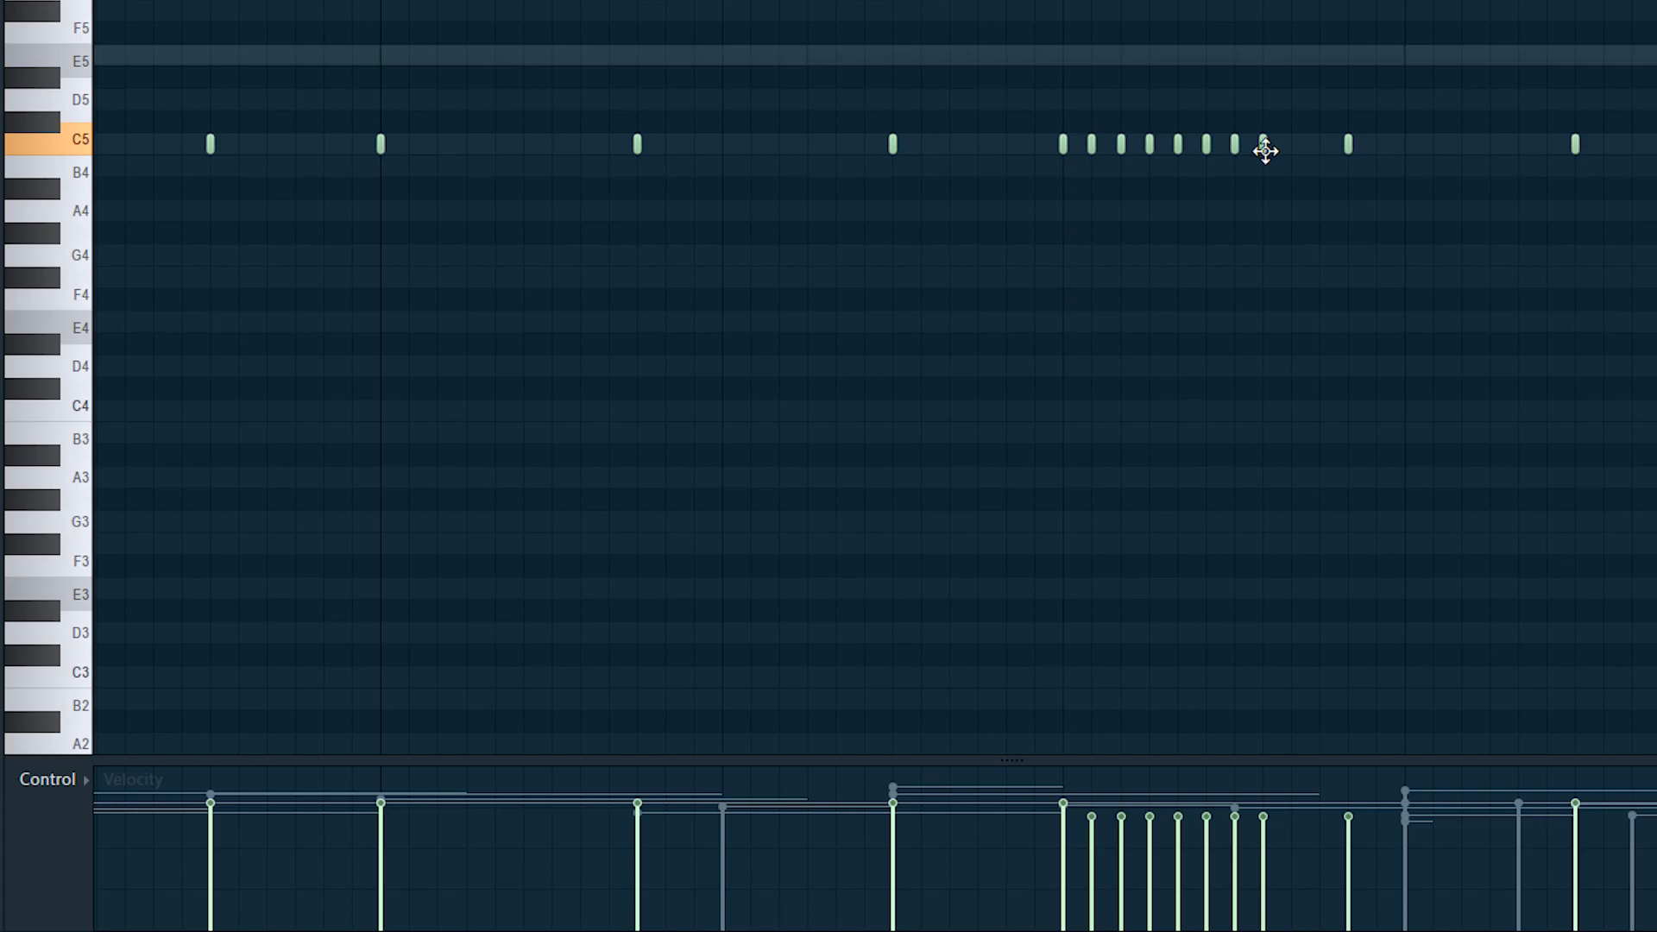
pyautogui.scroll(-3, 1282, 186)
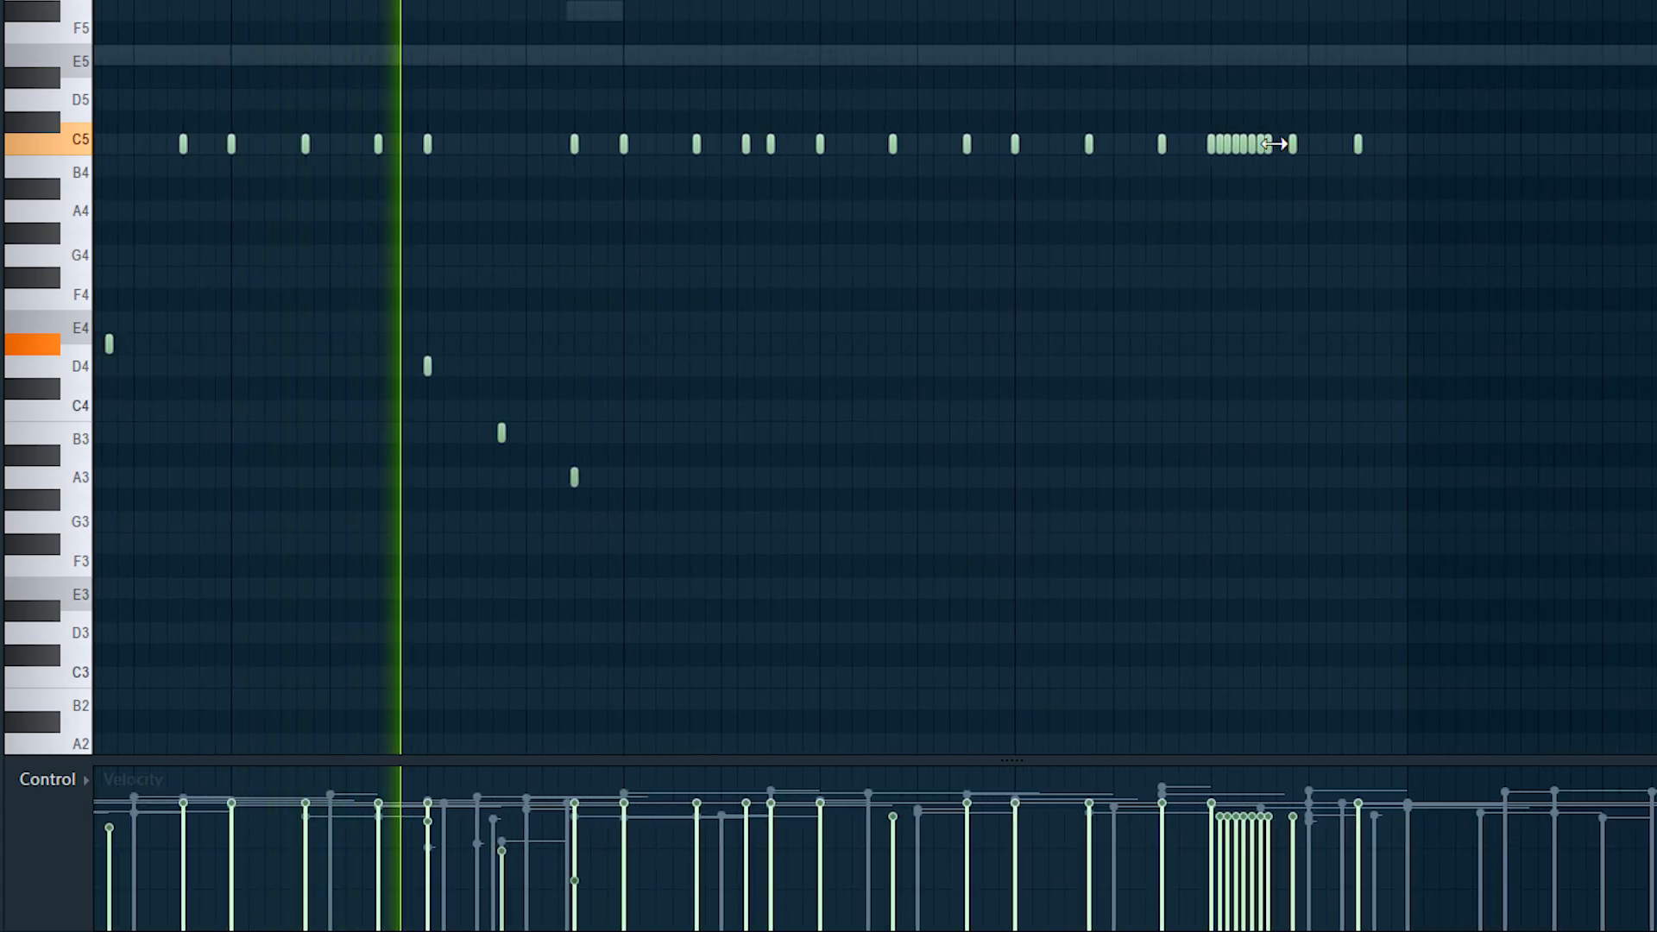
pyautogui.scroll(1, 1262, 189)
pyautogui.rightClick(1272, 152)
pyautogui.scroll(-3, 1284, 289)
pyautogui.click(66, 1)
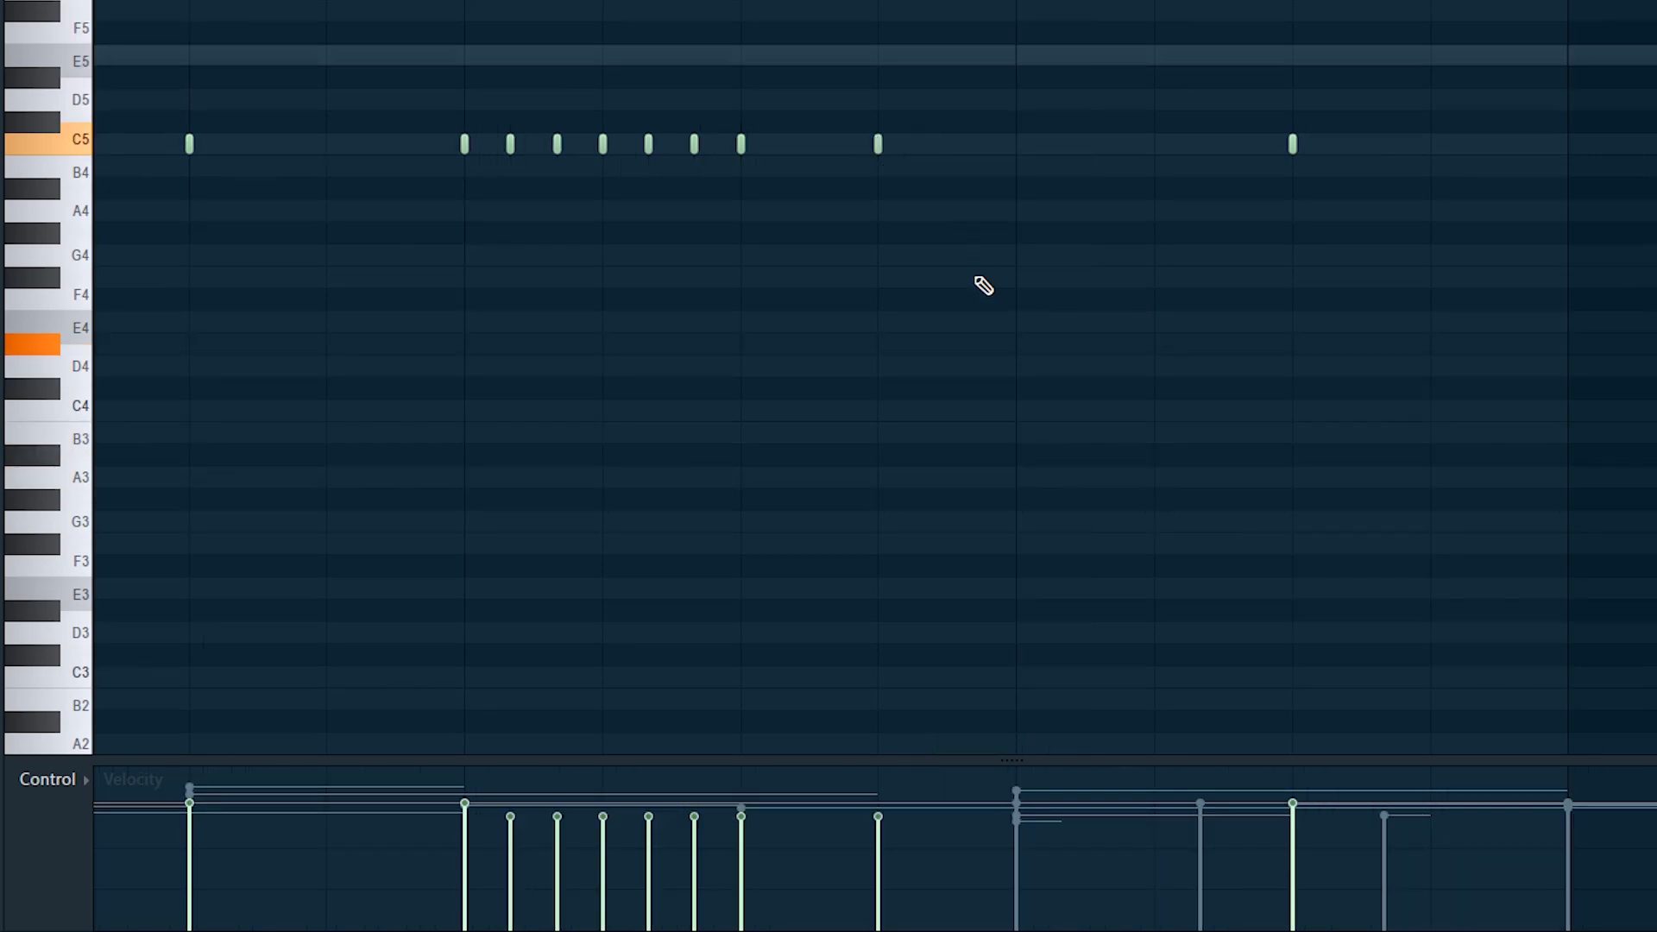
pyautogui.scroll(-5, 1018, 294)
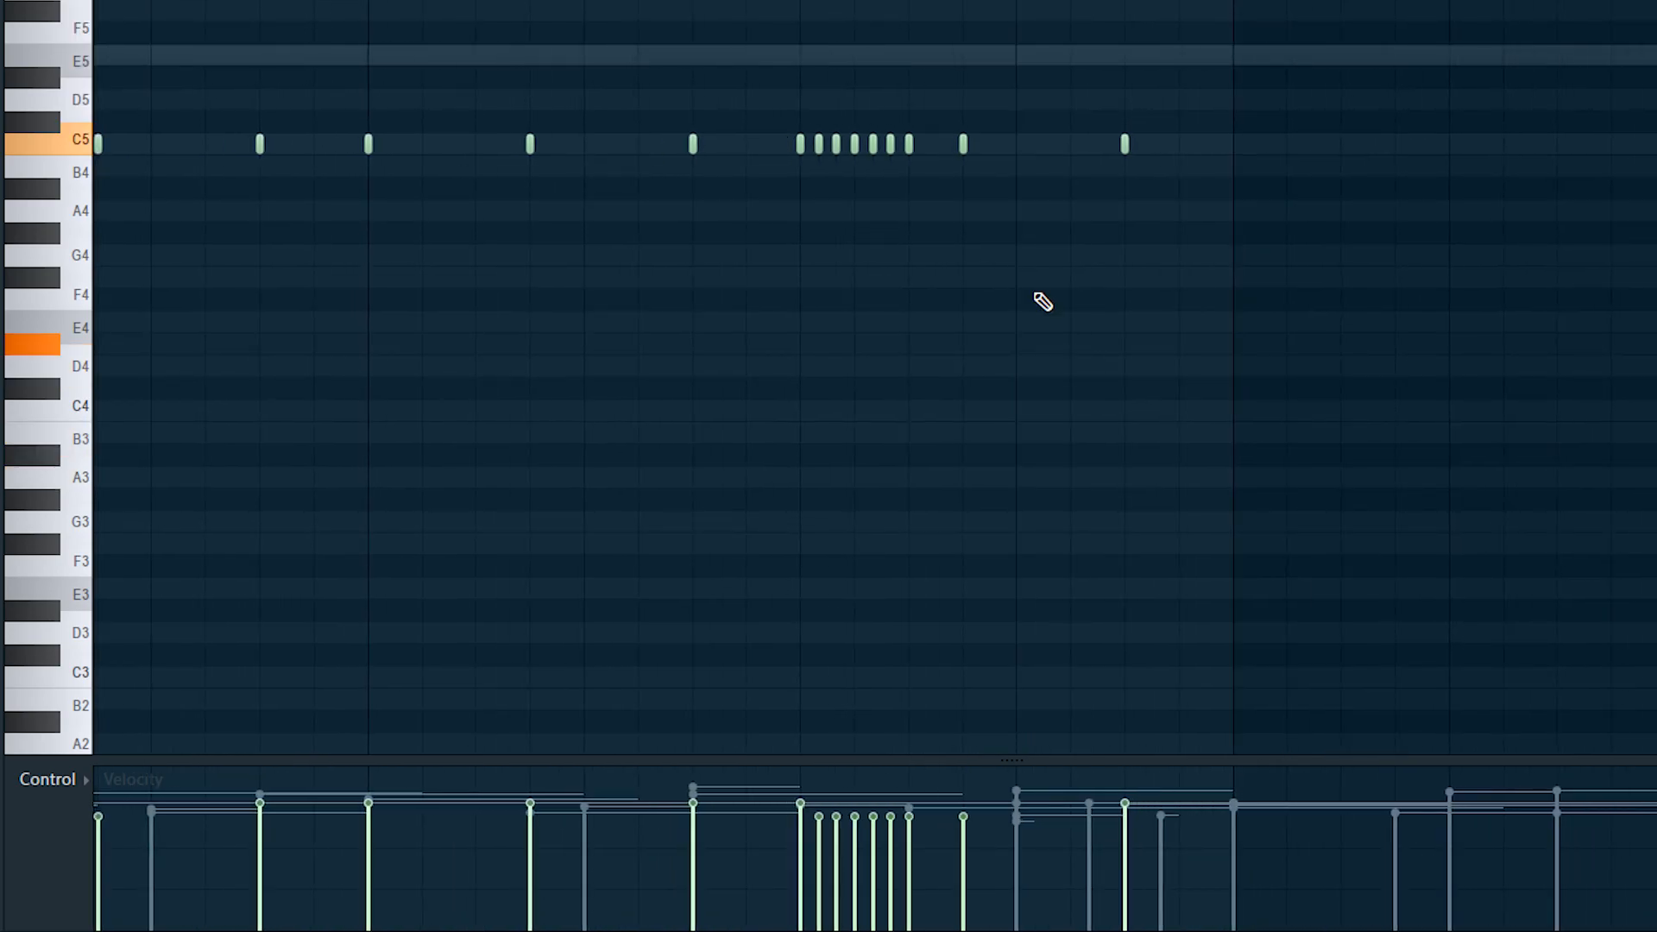
# Select the seven roll hits in bar 4 and slope their velocities downward.
pyautogui.scroll(2, 1016, 324)
pyautogui.moveTo(758, 93); pyautogui.dragTo(911, 215)
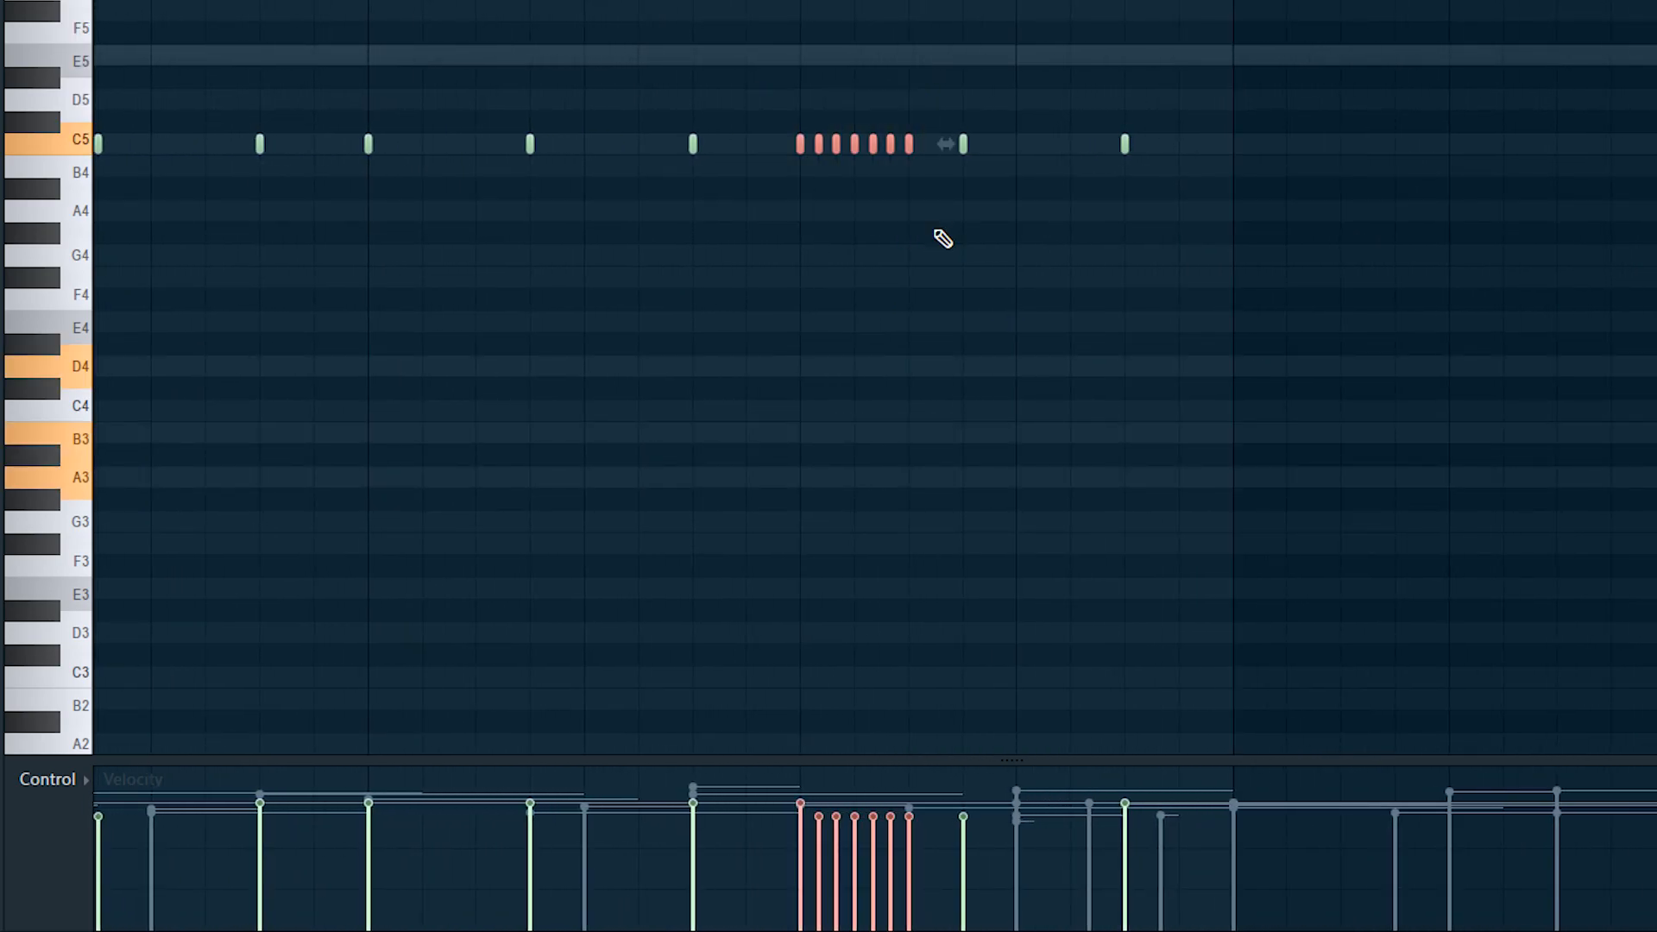
pyautogui.moveTo(799, 803)
pyautogui.mouseDown()
pyautogui.moveTo(935, 917)
pyautogui.moveTo(919, 908)
pyautogui.mouseUp()
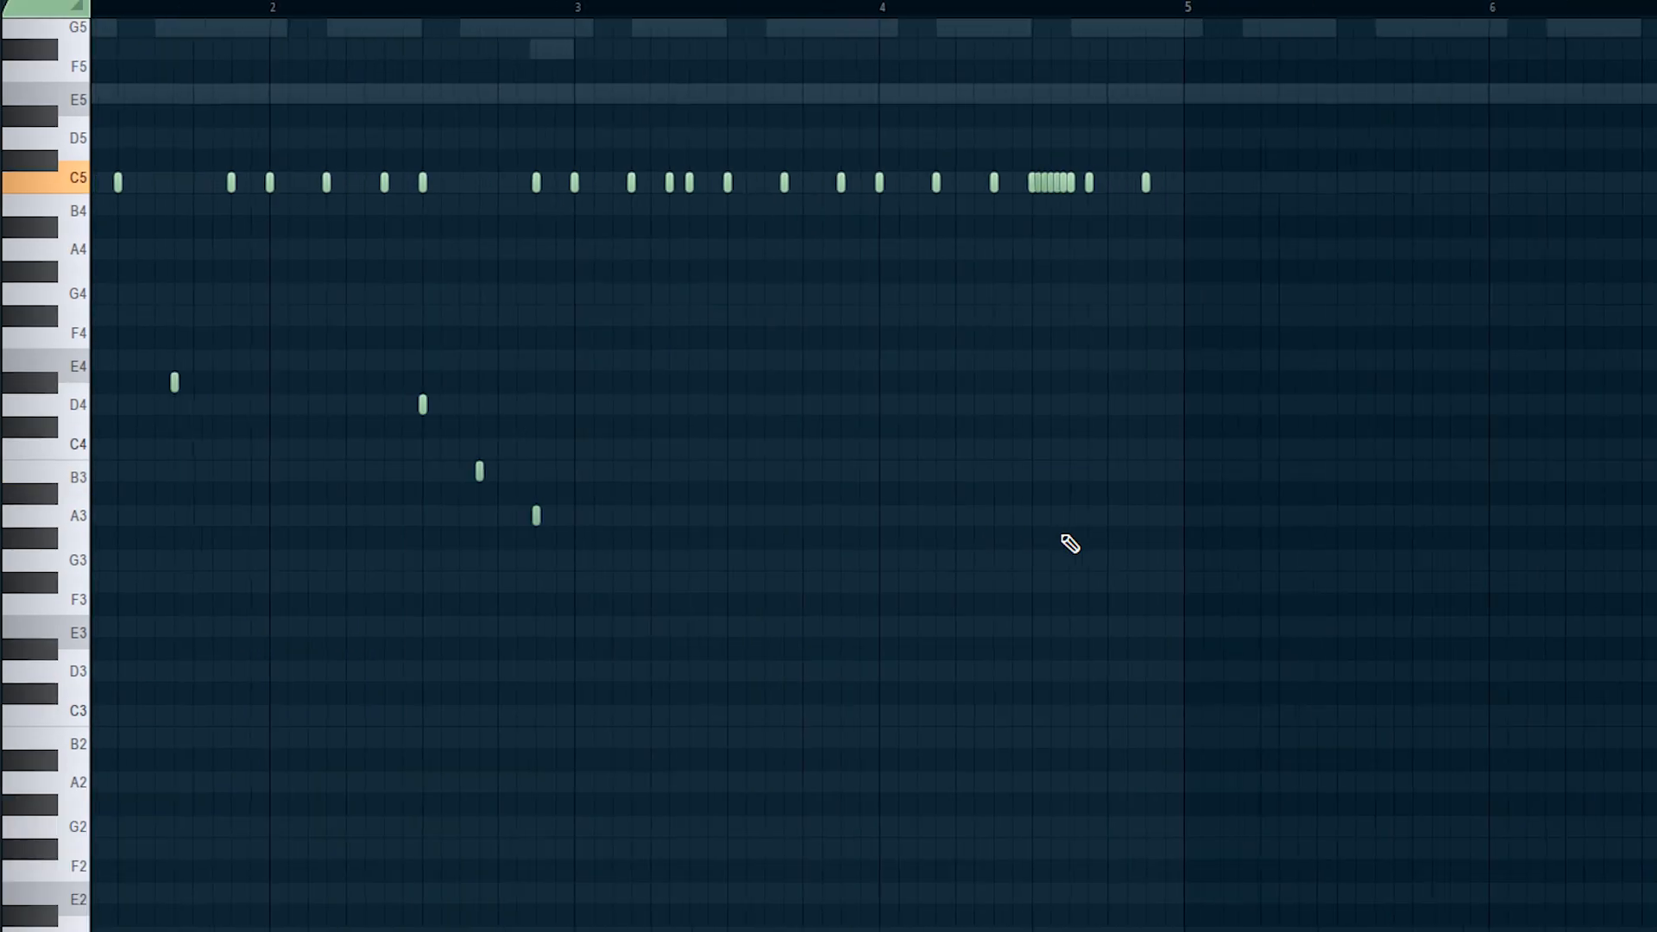
# Duplicate the four-bar hat pattern into bars 5–8 and clear the selection.
pyautogui.scroll(-3, 1070, 543)
pyautogui.moveTo(839, 11); pyautogui.dragTo(103, 52)
pyautogui.hotkey('ctrl', 'b')
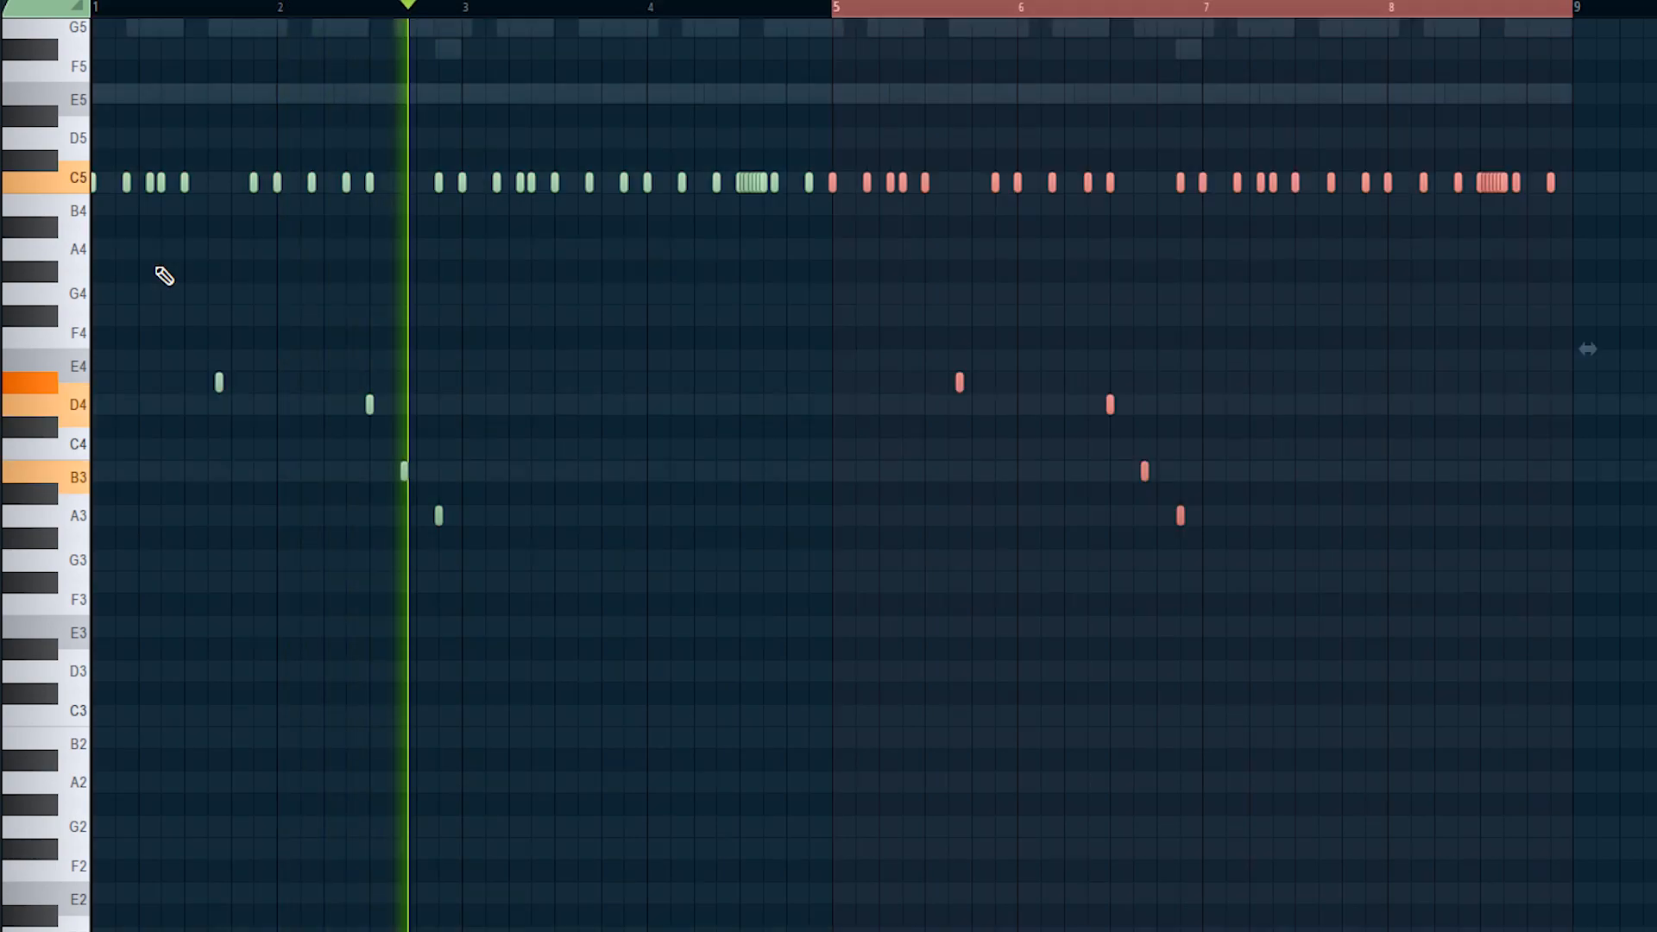
pyautogui.hotkey('ctrl', 'd')
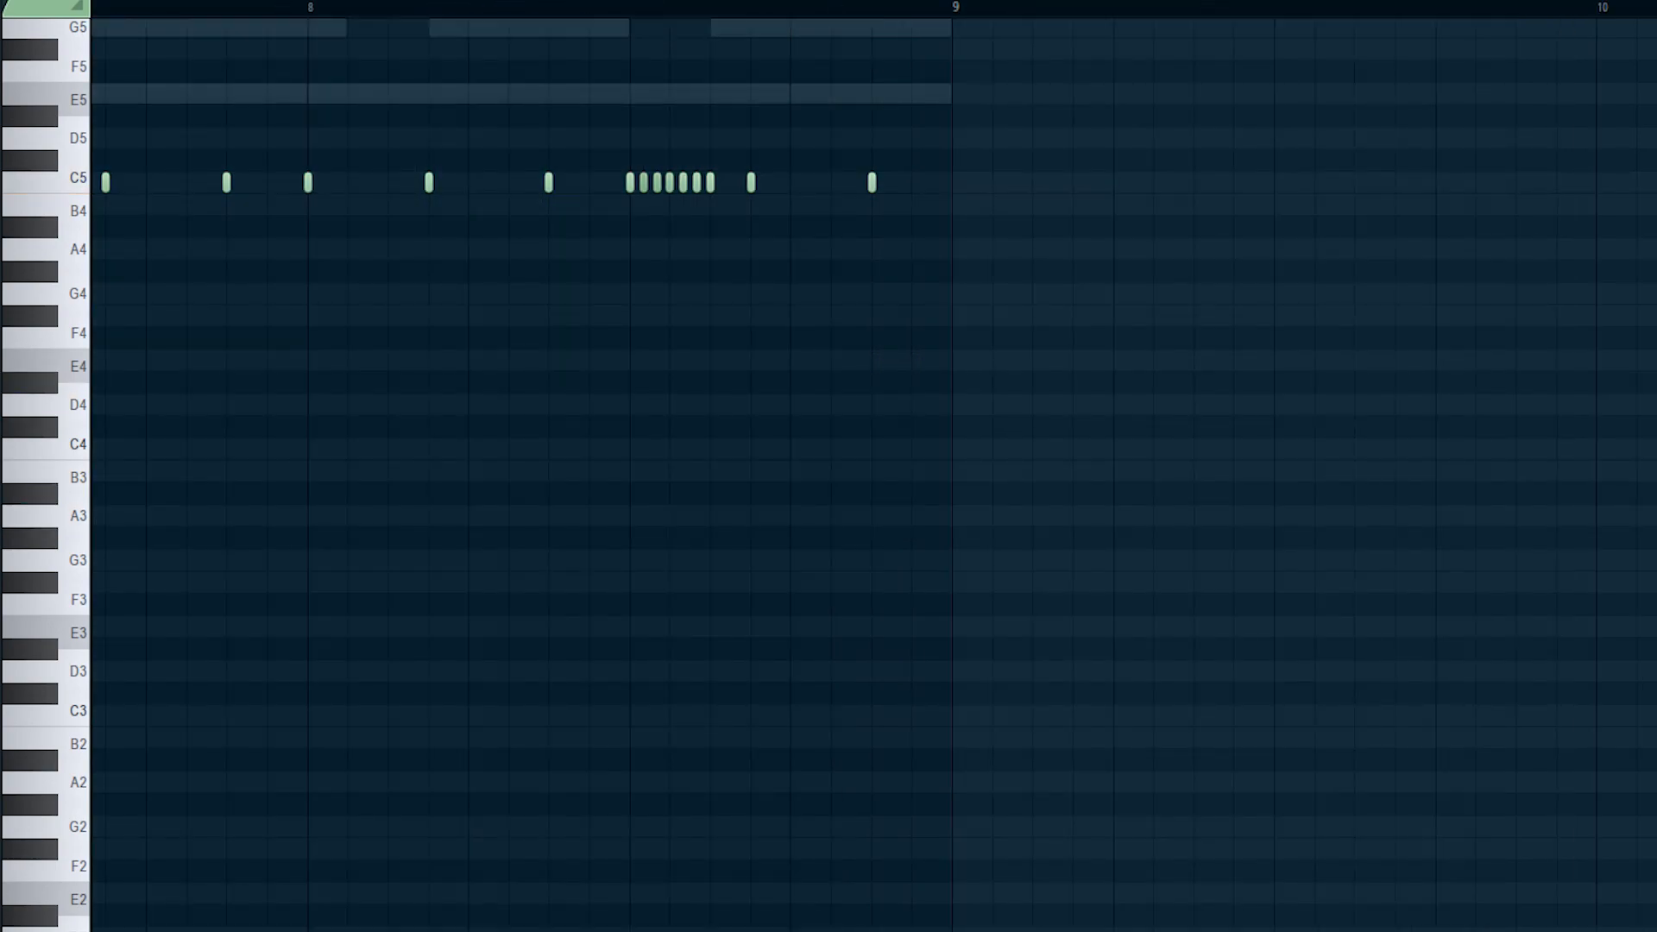
pyautogui.click(86, 5)
pyautogui.scroll(4, 759, 259)
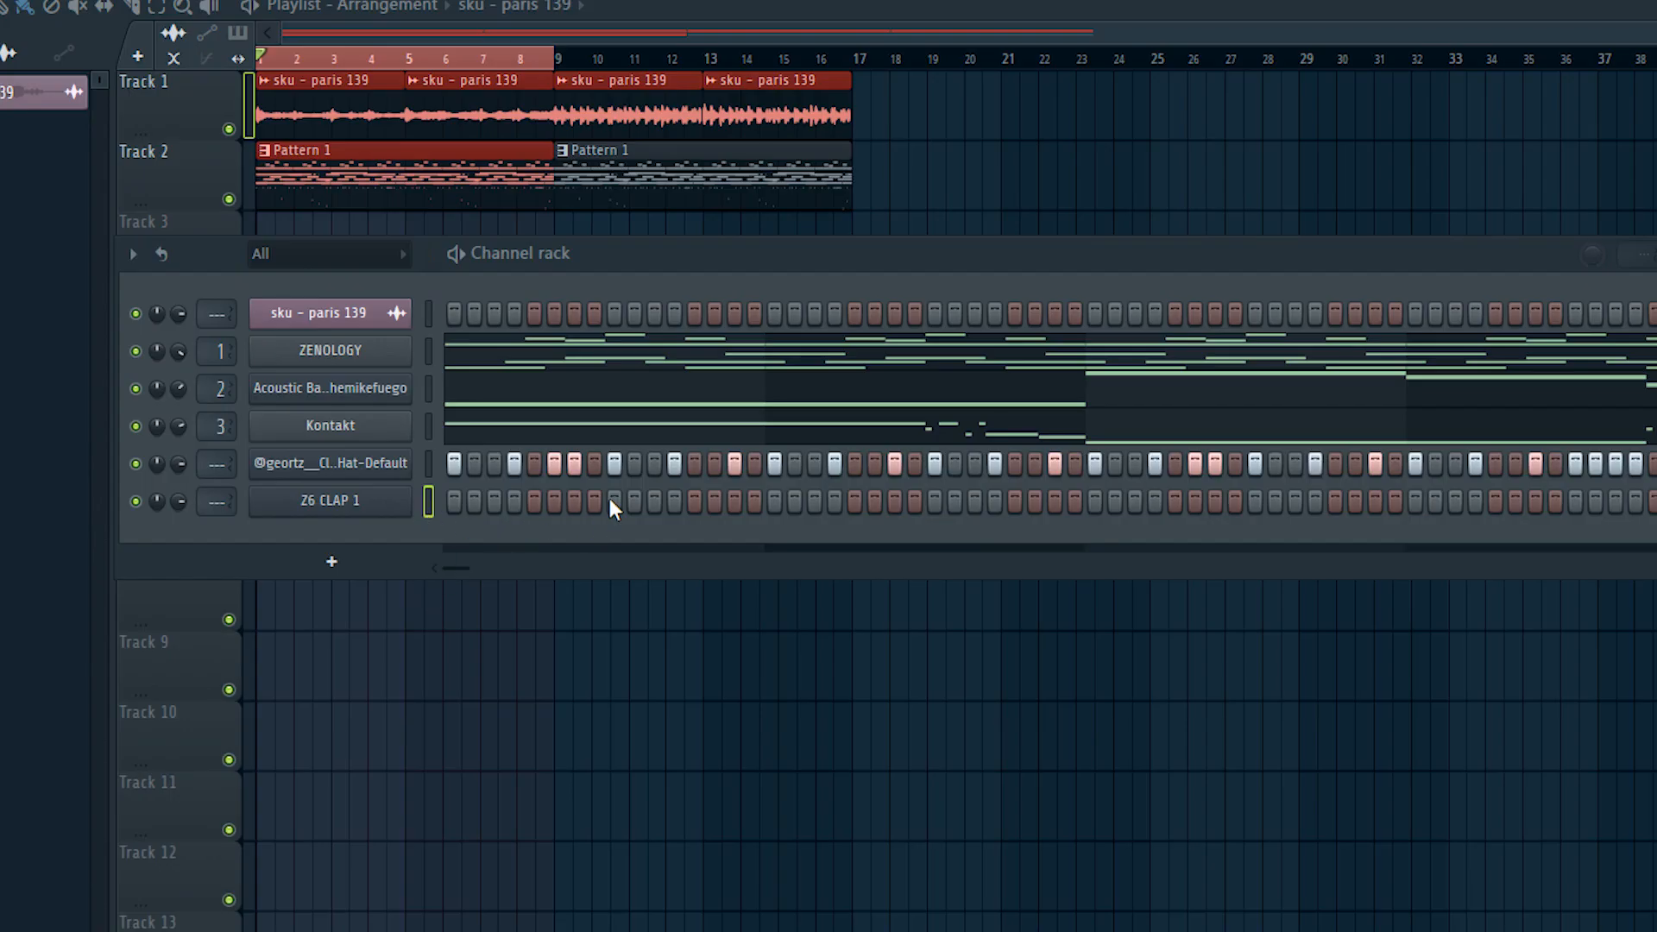
# Place Z6 CLAP 1 hits on beat 3 of bars 1–4 and duplicate them into bars 5–8 in the piano roll.
pyautogui.click(614, 500)
pyautogui.press('space')
pyautogui.click(935, 500)
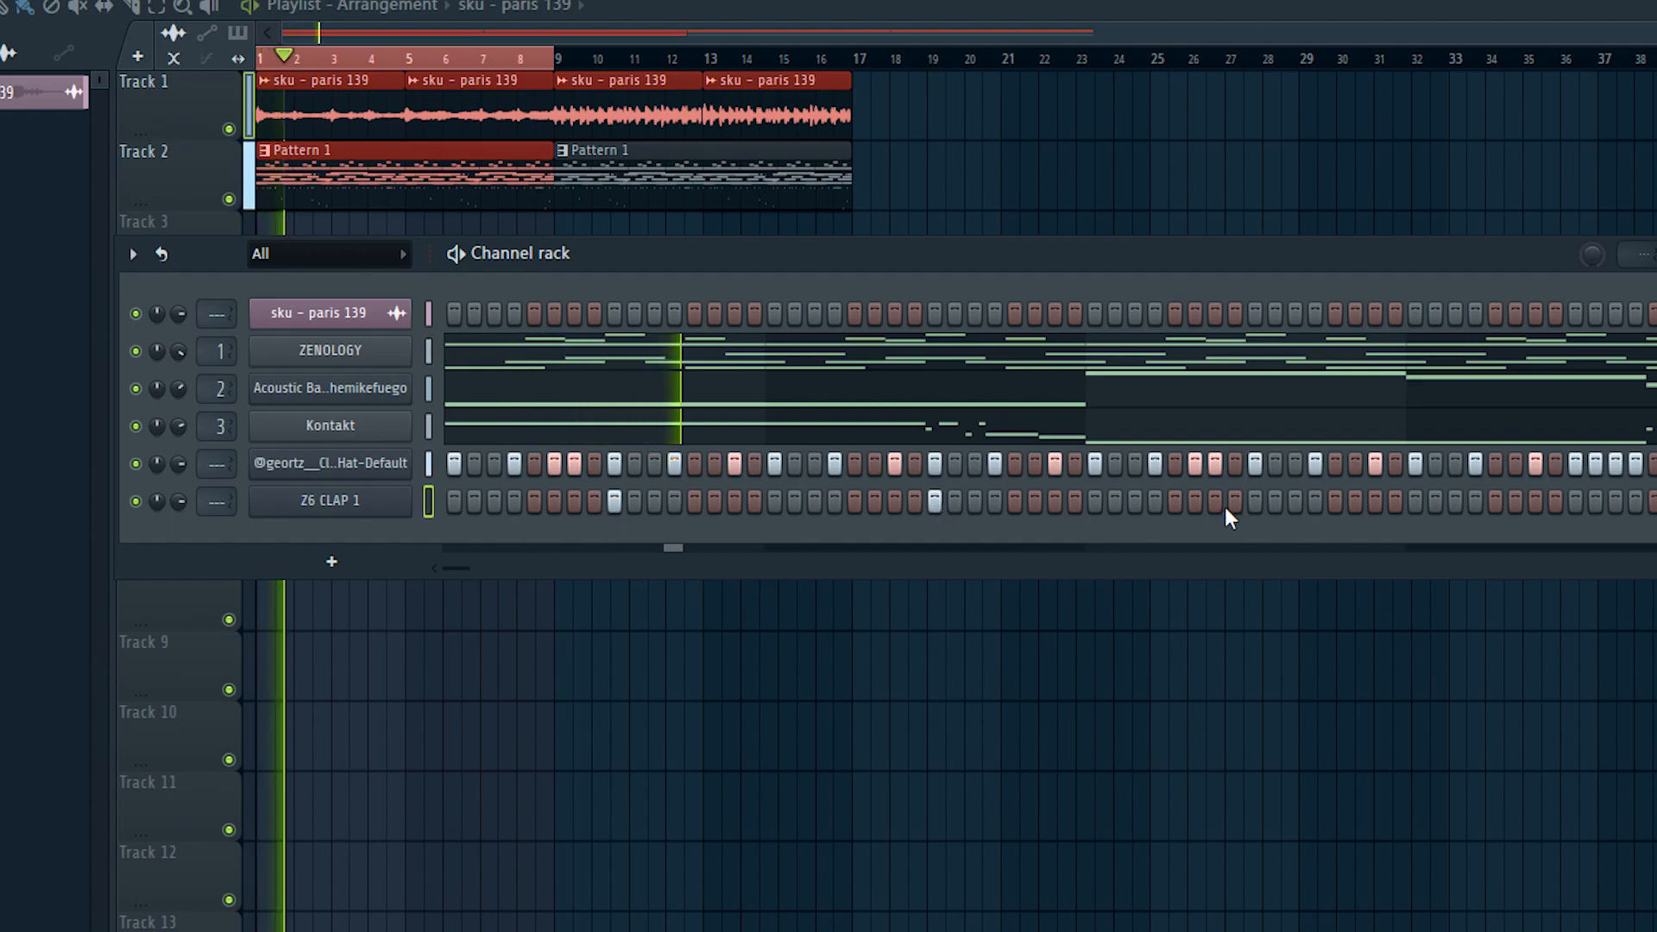
pyautogui.rightClick(411, 490)
pyautogui.click(515, 497)
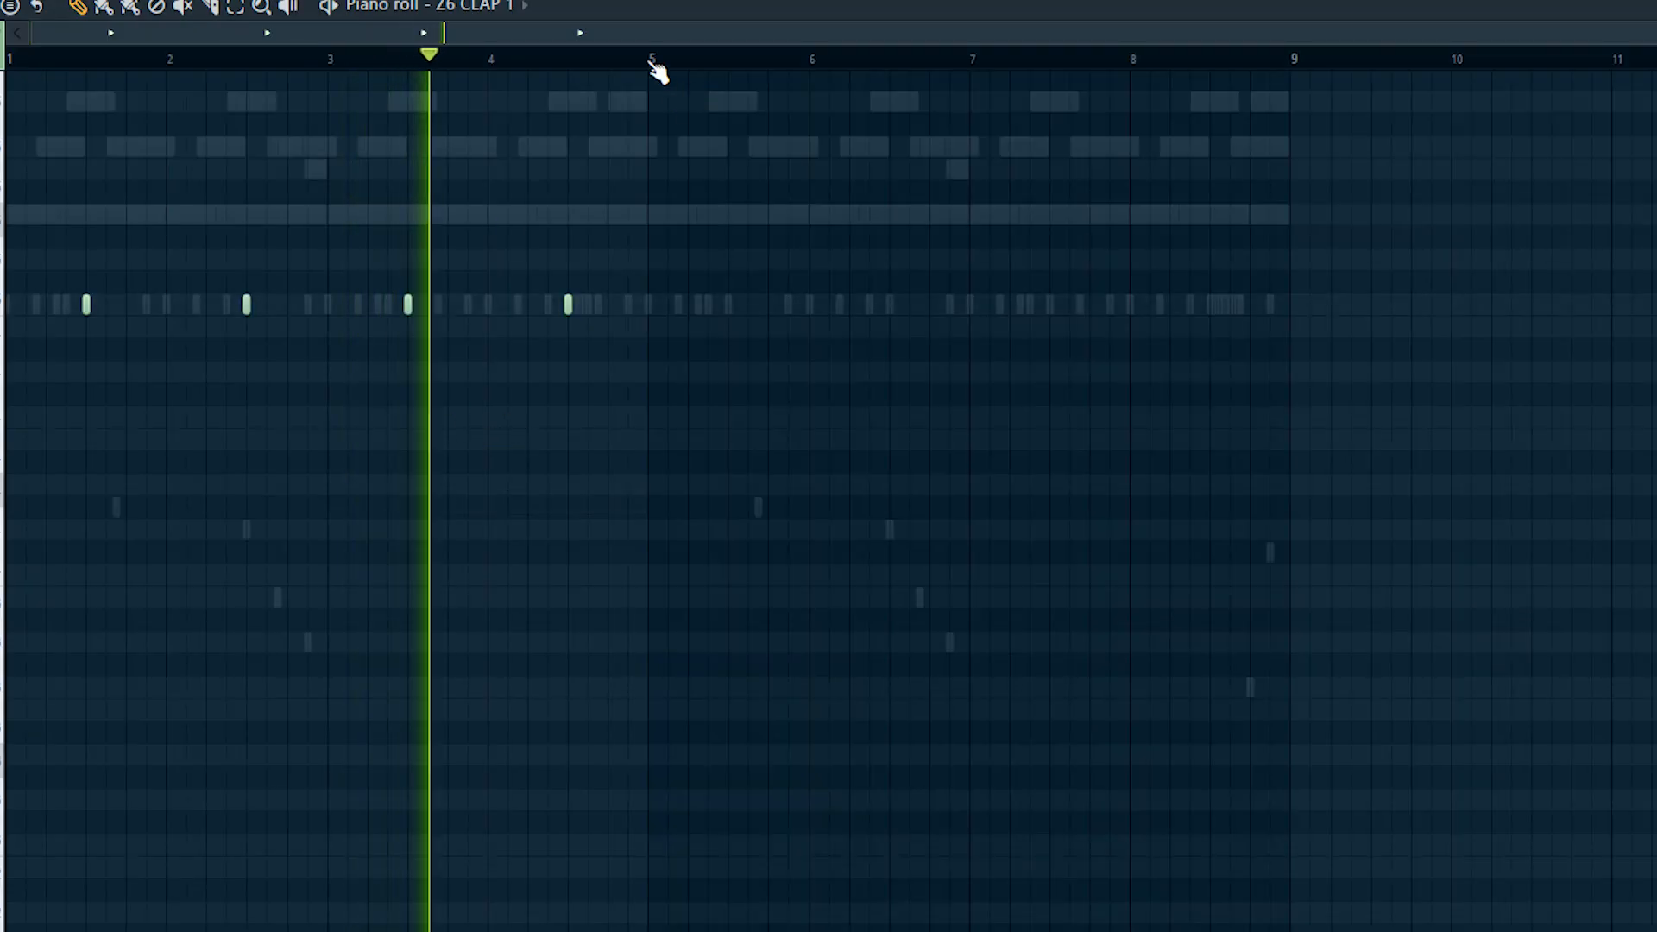
pyautogui.moveTo(652, 61); pyautogui.dragTo(10, 60)
pyautogui.hotkey('ctrl', 'b')
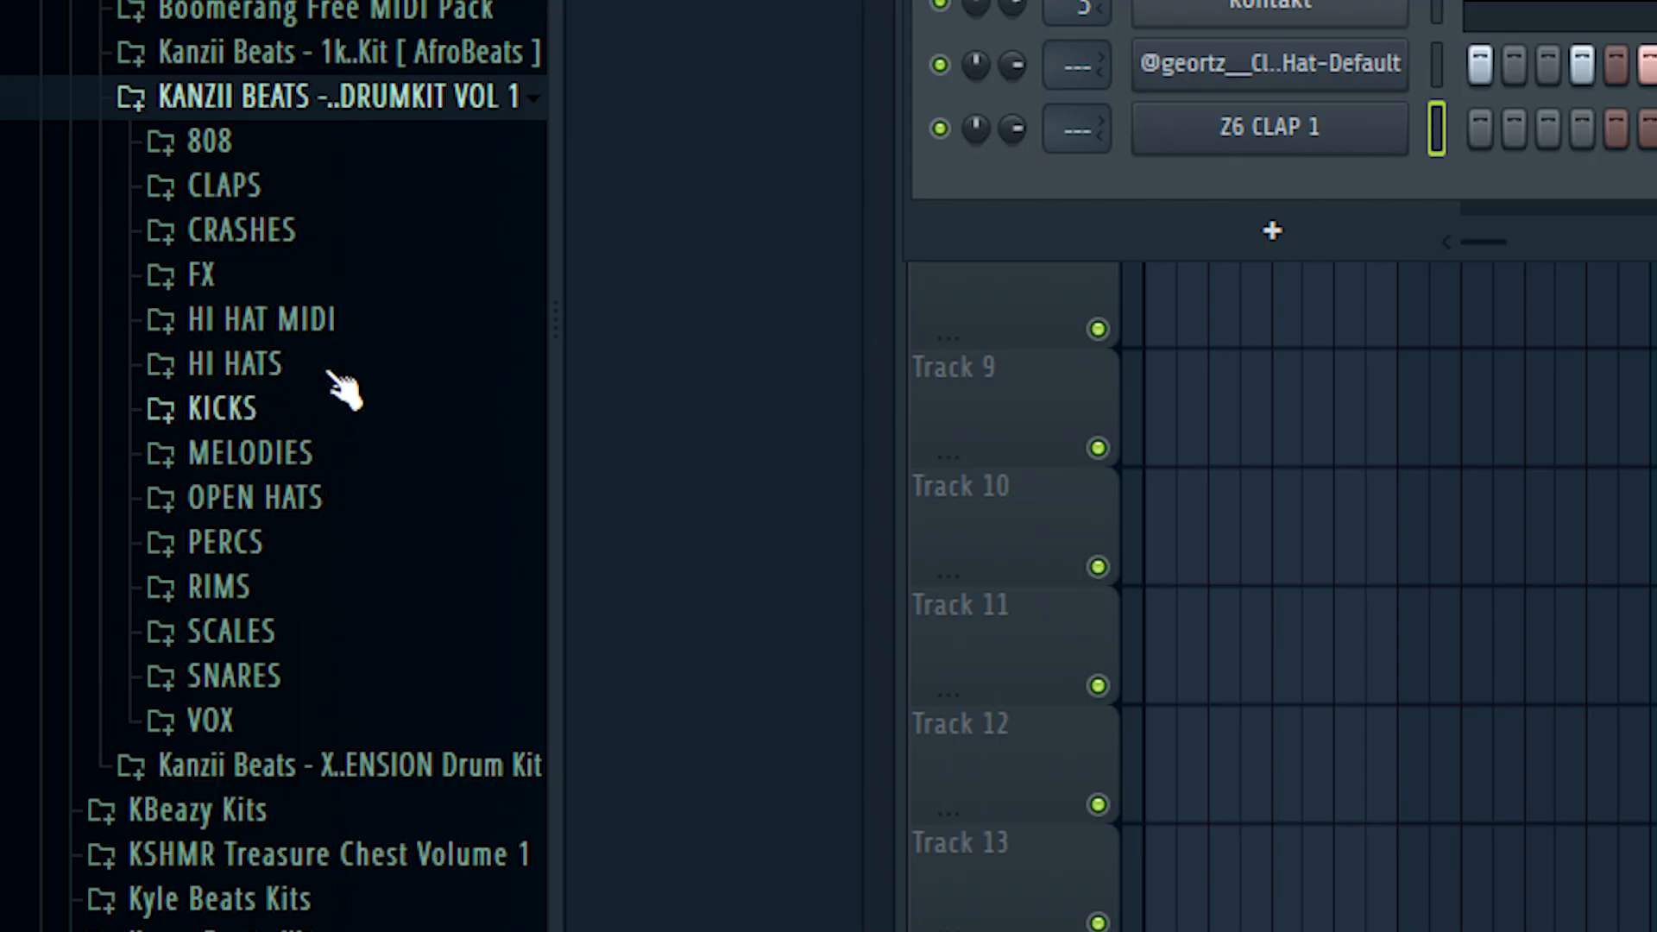
# Audition samples in the drum kit's SNARES folder and load KB - Drip SN as a new channel, opened in the piano roll.
pyautogui.click(282, 687)
pyautogui.scroll(5, 371, 777)
pyautogui.scroll(-5, 371, 777)
pyautogui.click(263, 247)
pyautogui.press('Down')
pyautogui.press('Down')
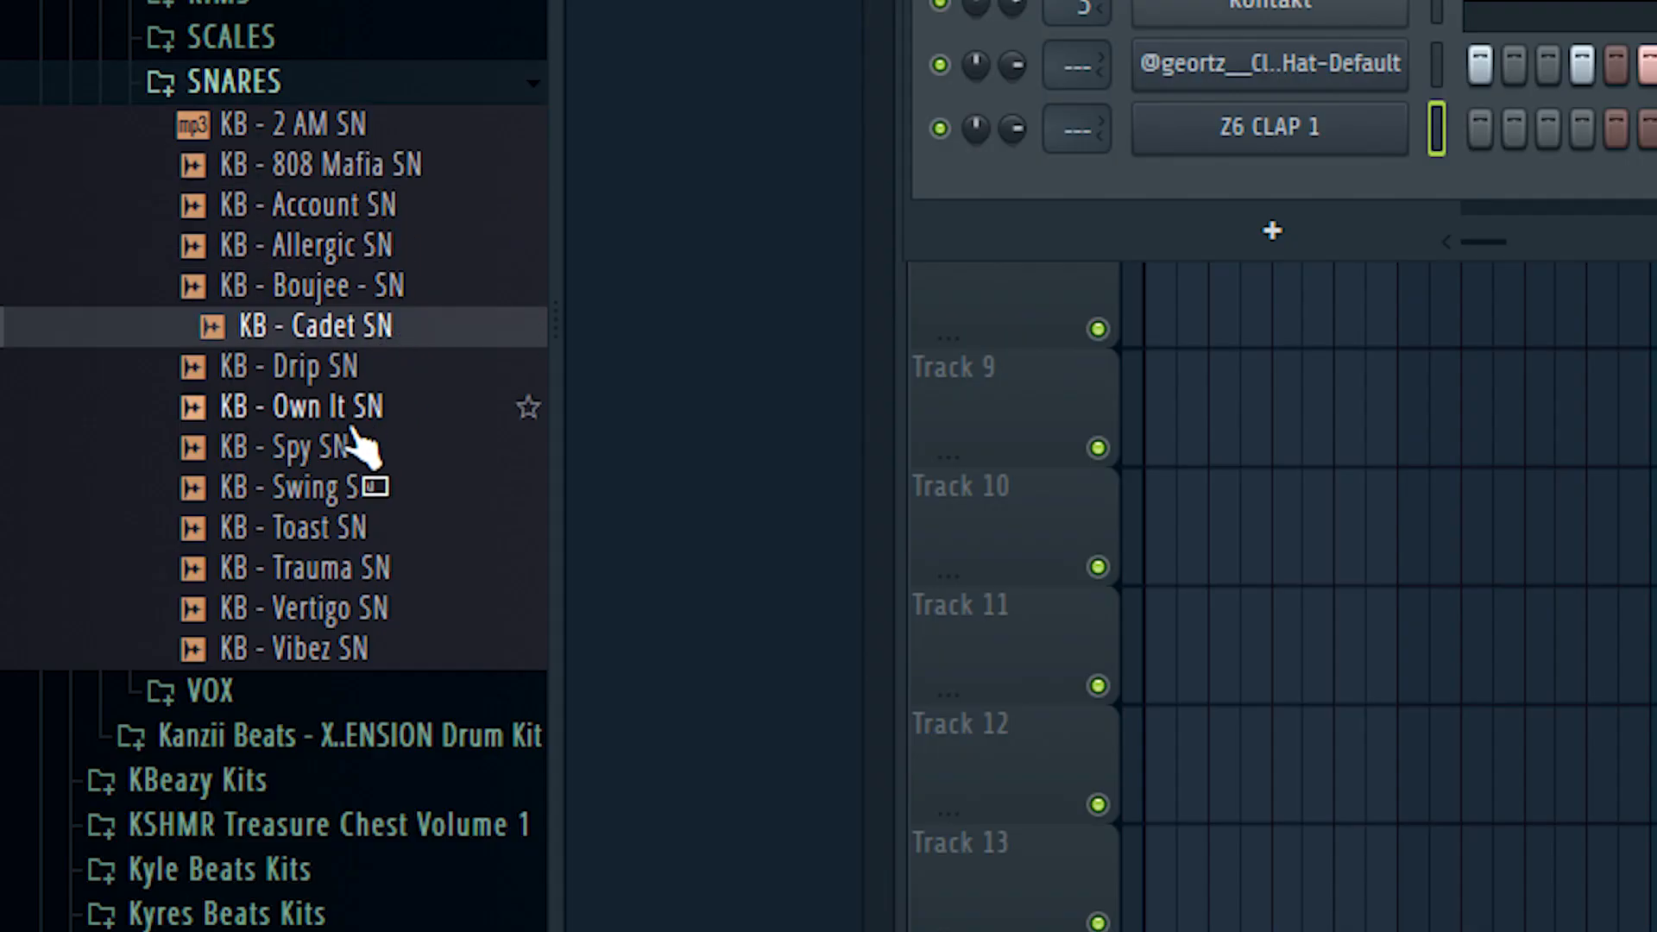
pyautogui.press('Down')
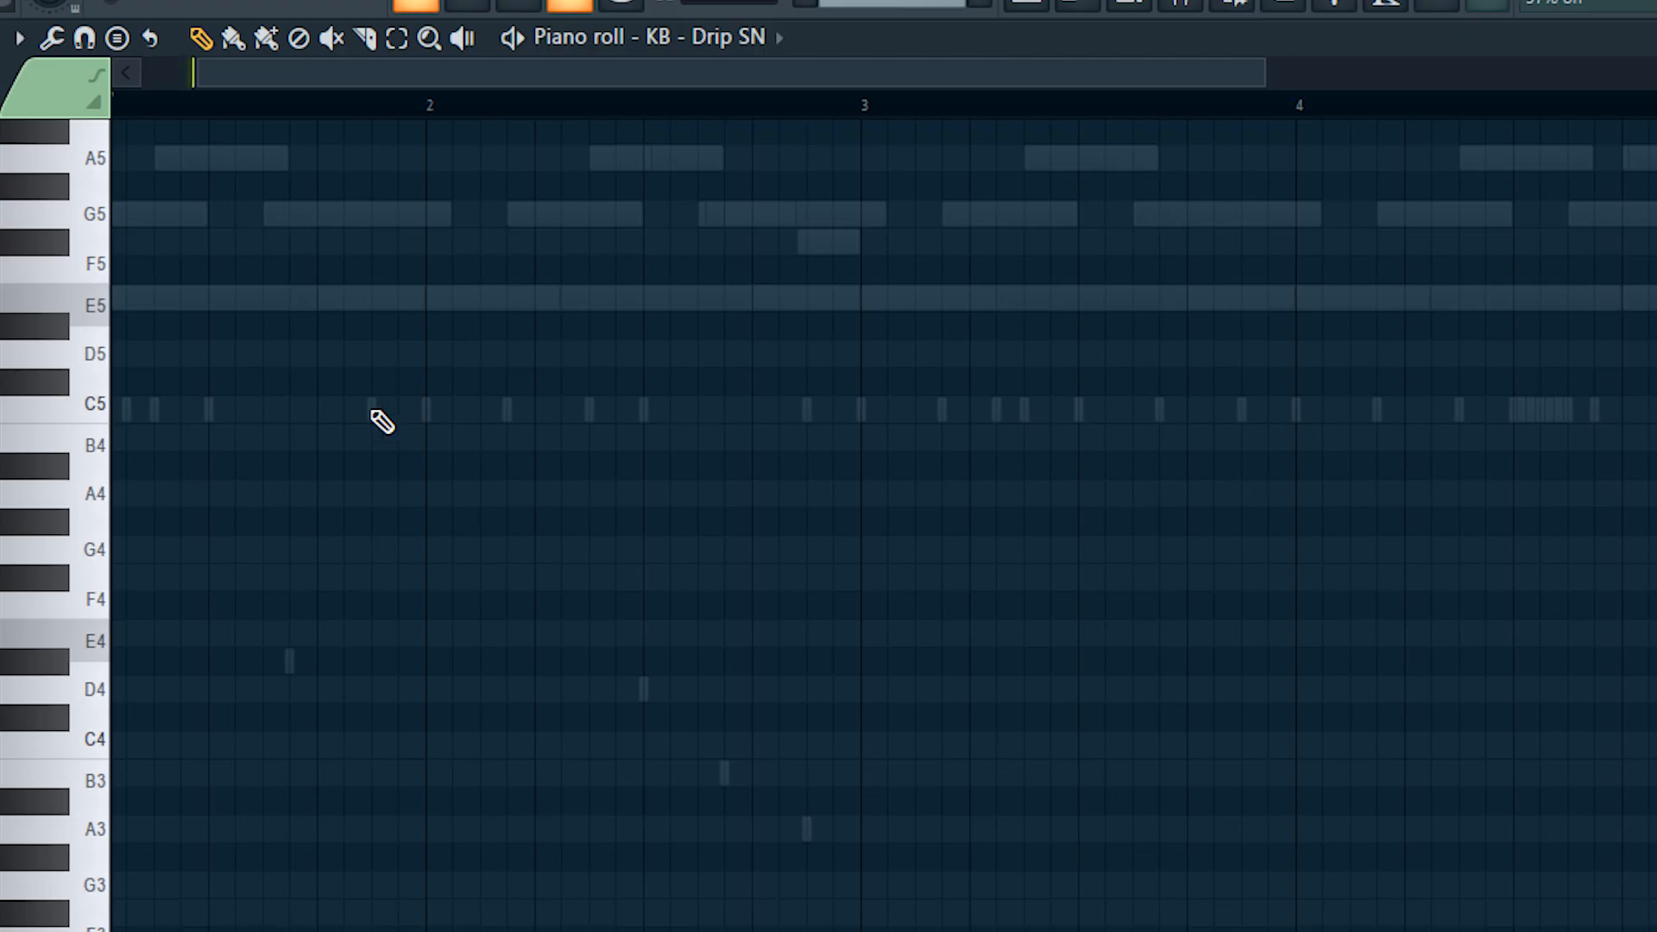
# Add C5 snare hits on bar 1's step 15 and bar 3's step 7, plus G#4 and A#4 on steps 6 and 7 of bar 4.
pyautogui.press('space')
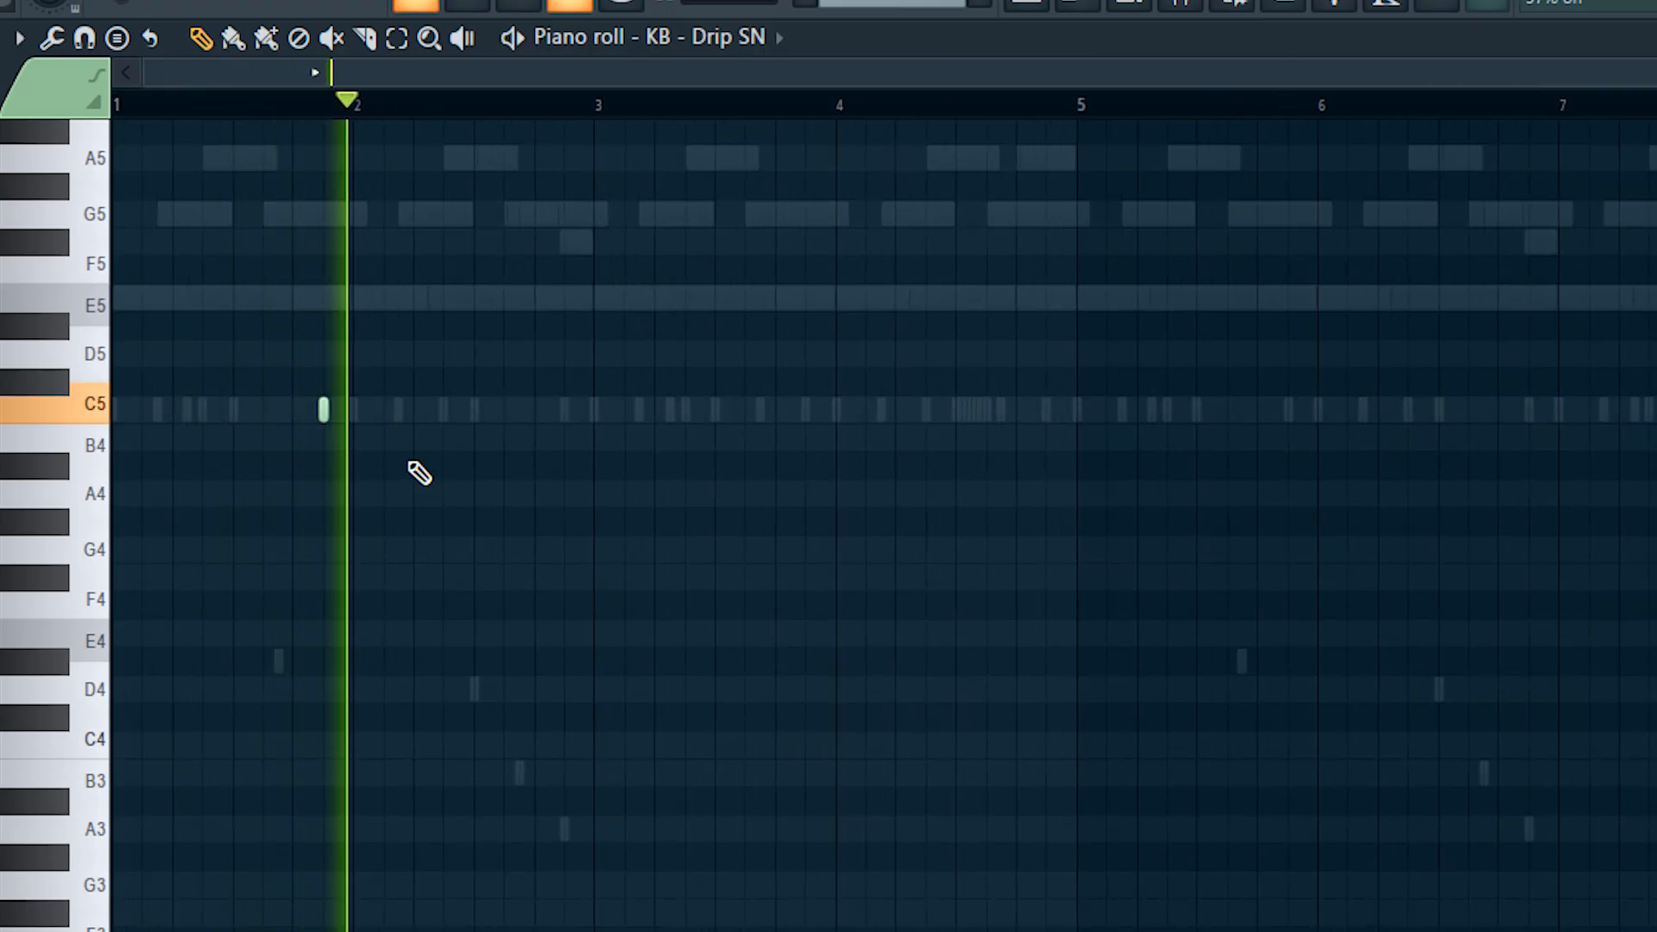
pyautogui.press('space')
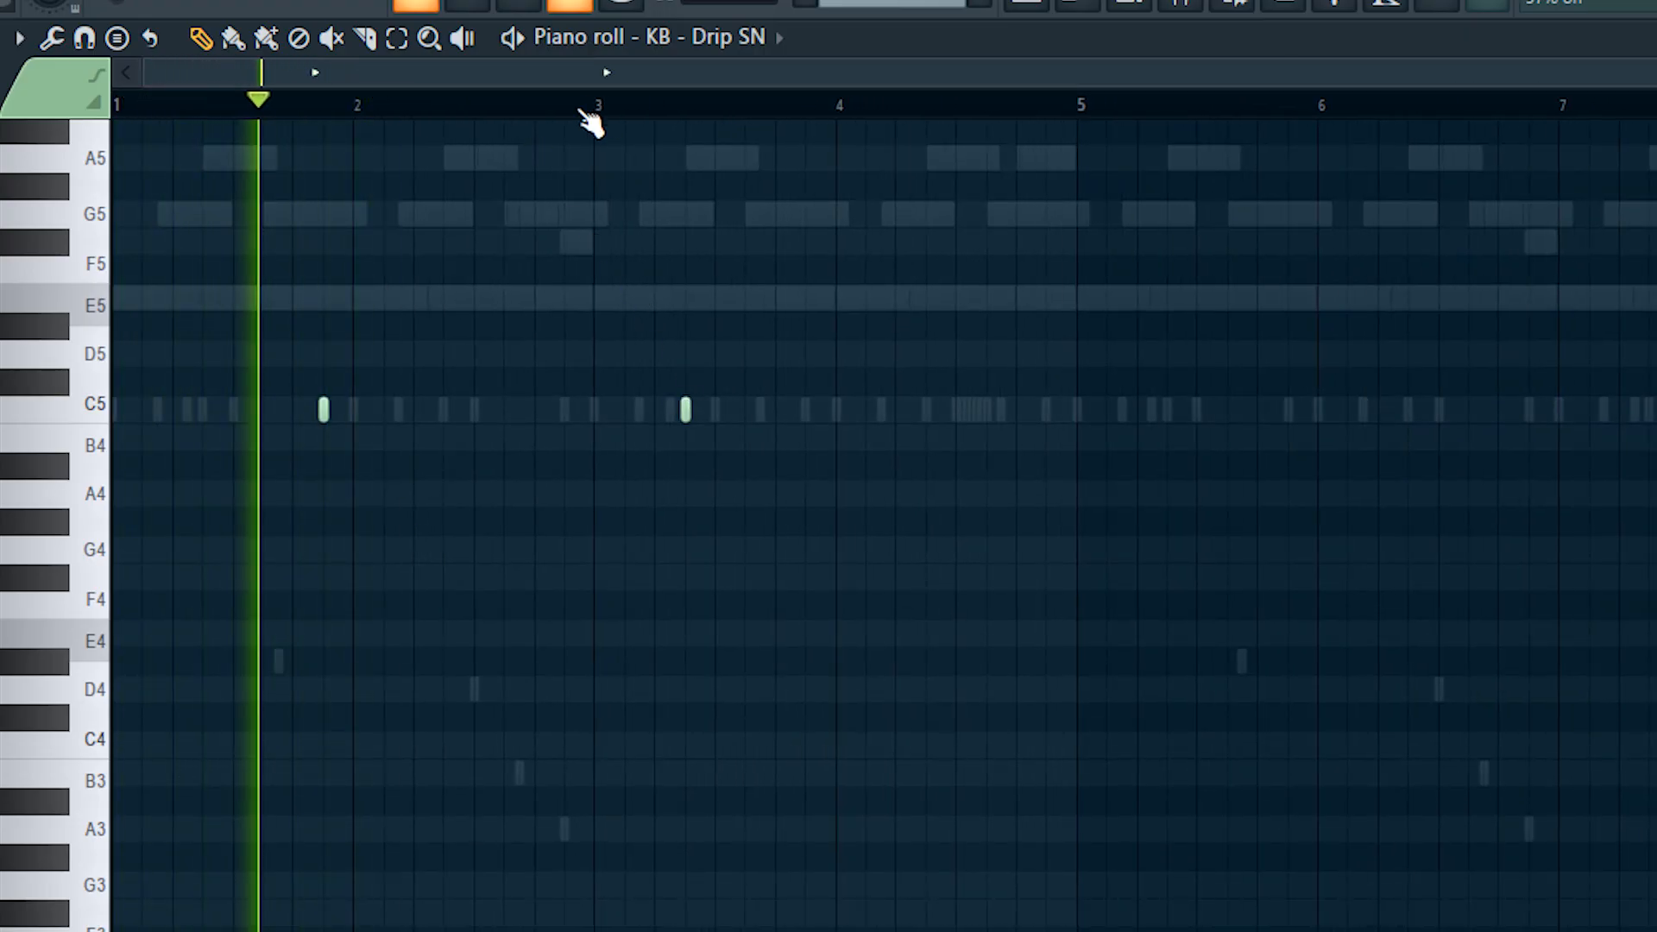
pyautogui.scroll(2, 1000, 463)
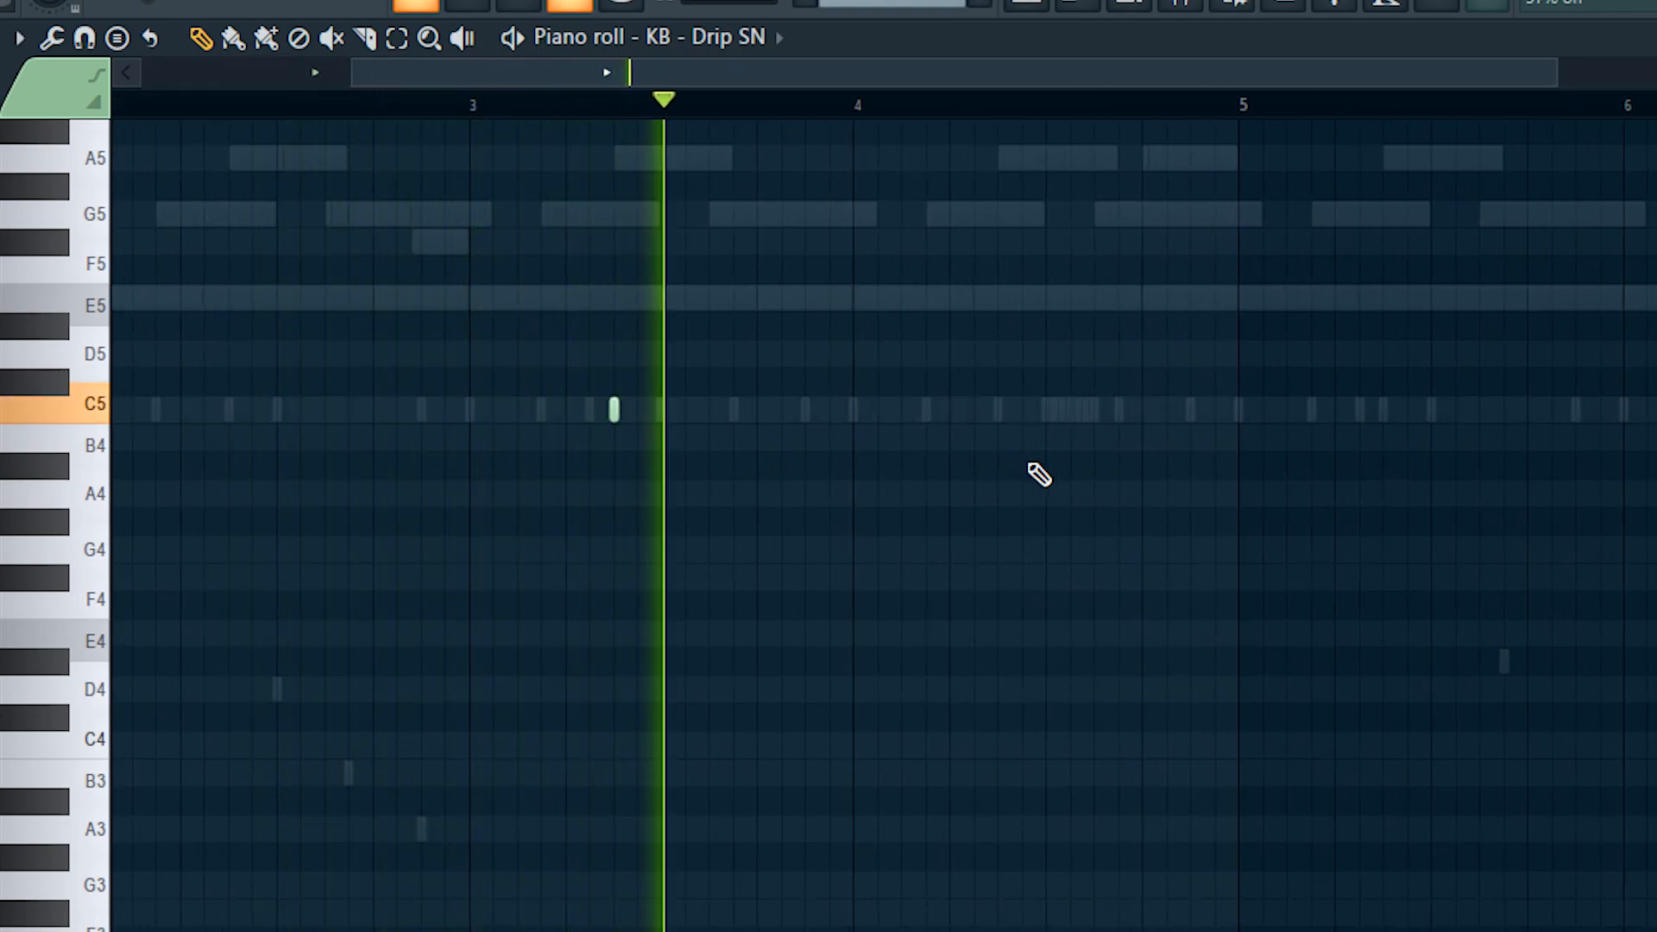
pyautogui.scroll(3, 1006, 505)
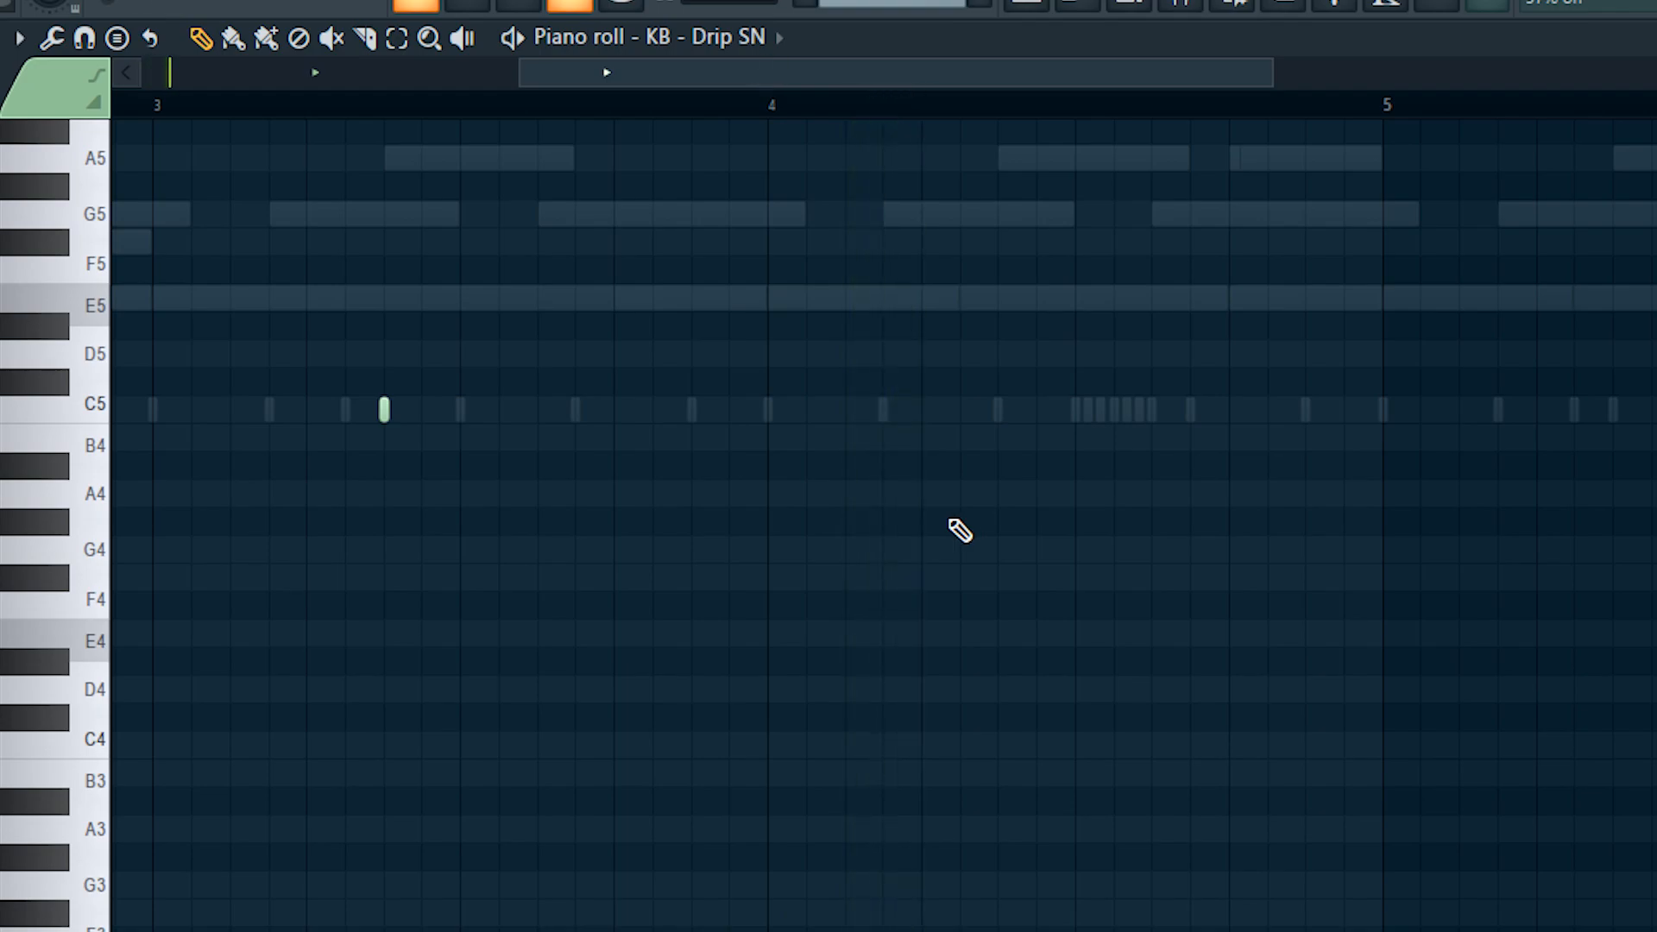
pyautogui.scroll(1, 971, 545)
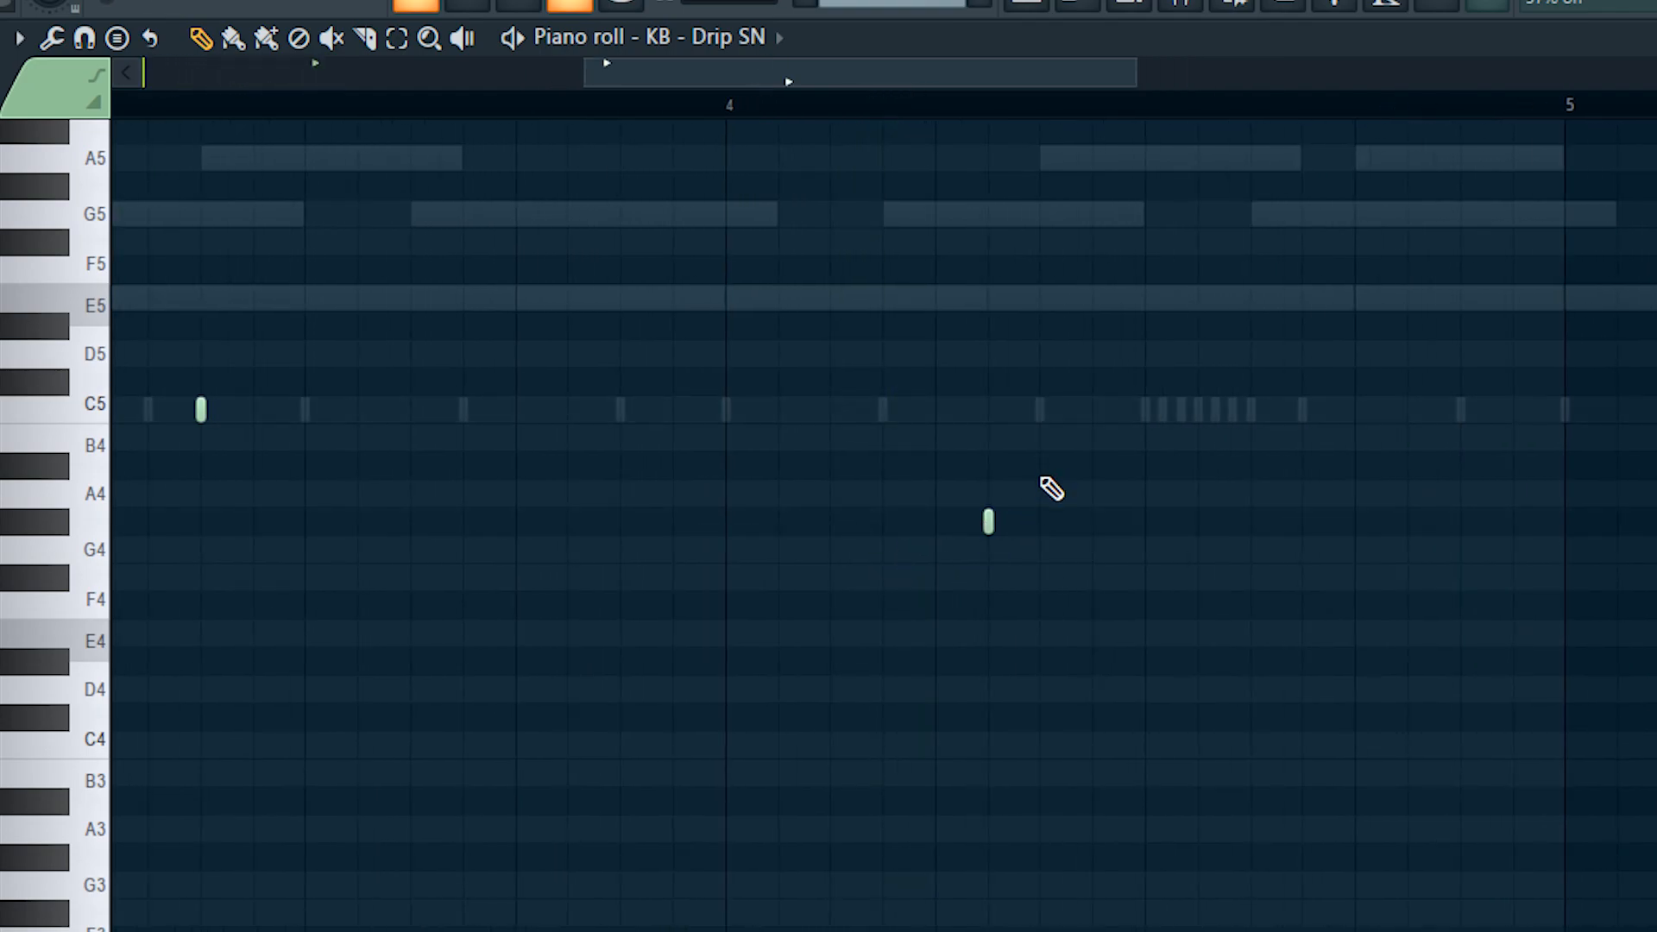
pyautogui.scroll(2, 1000, 601)
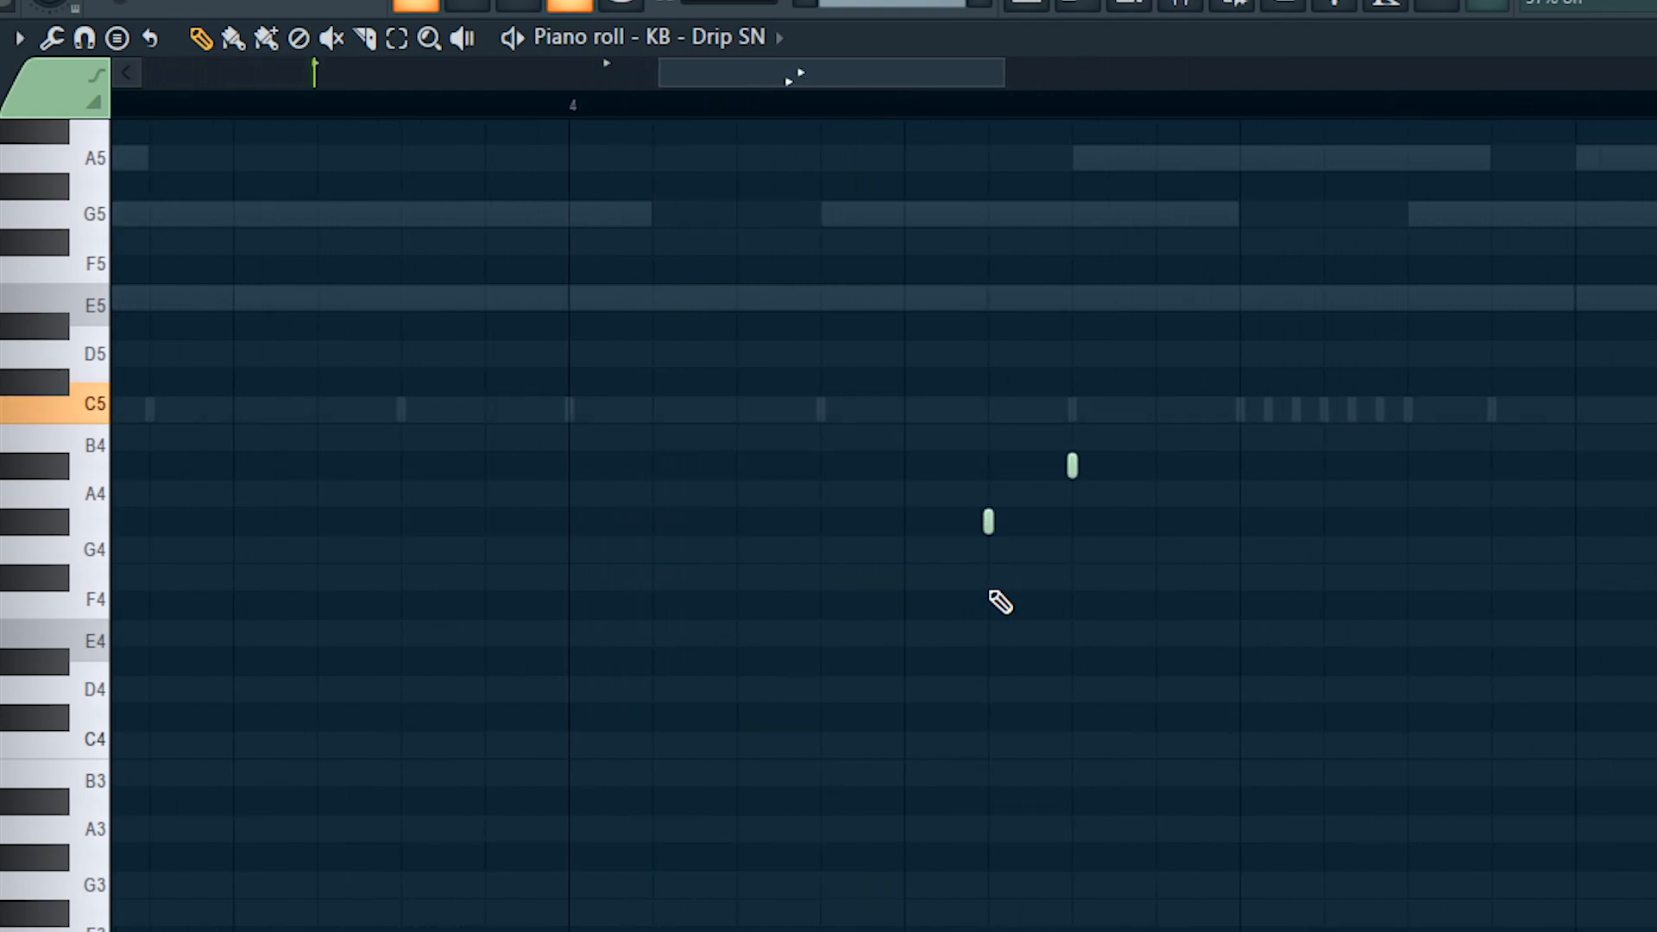
# Raise the lower of bar 4's two snare hits to A4 and select the pair.
pyautogui.moveTo(995, 425); pyautogui.dragTo(1218, 623)
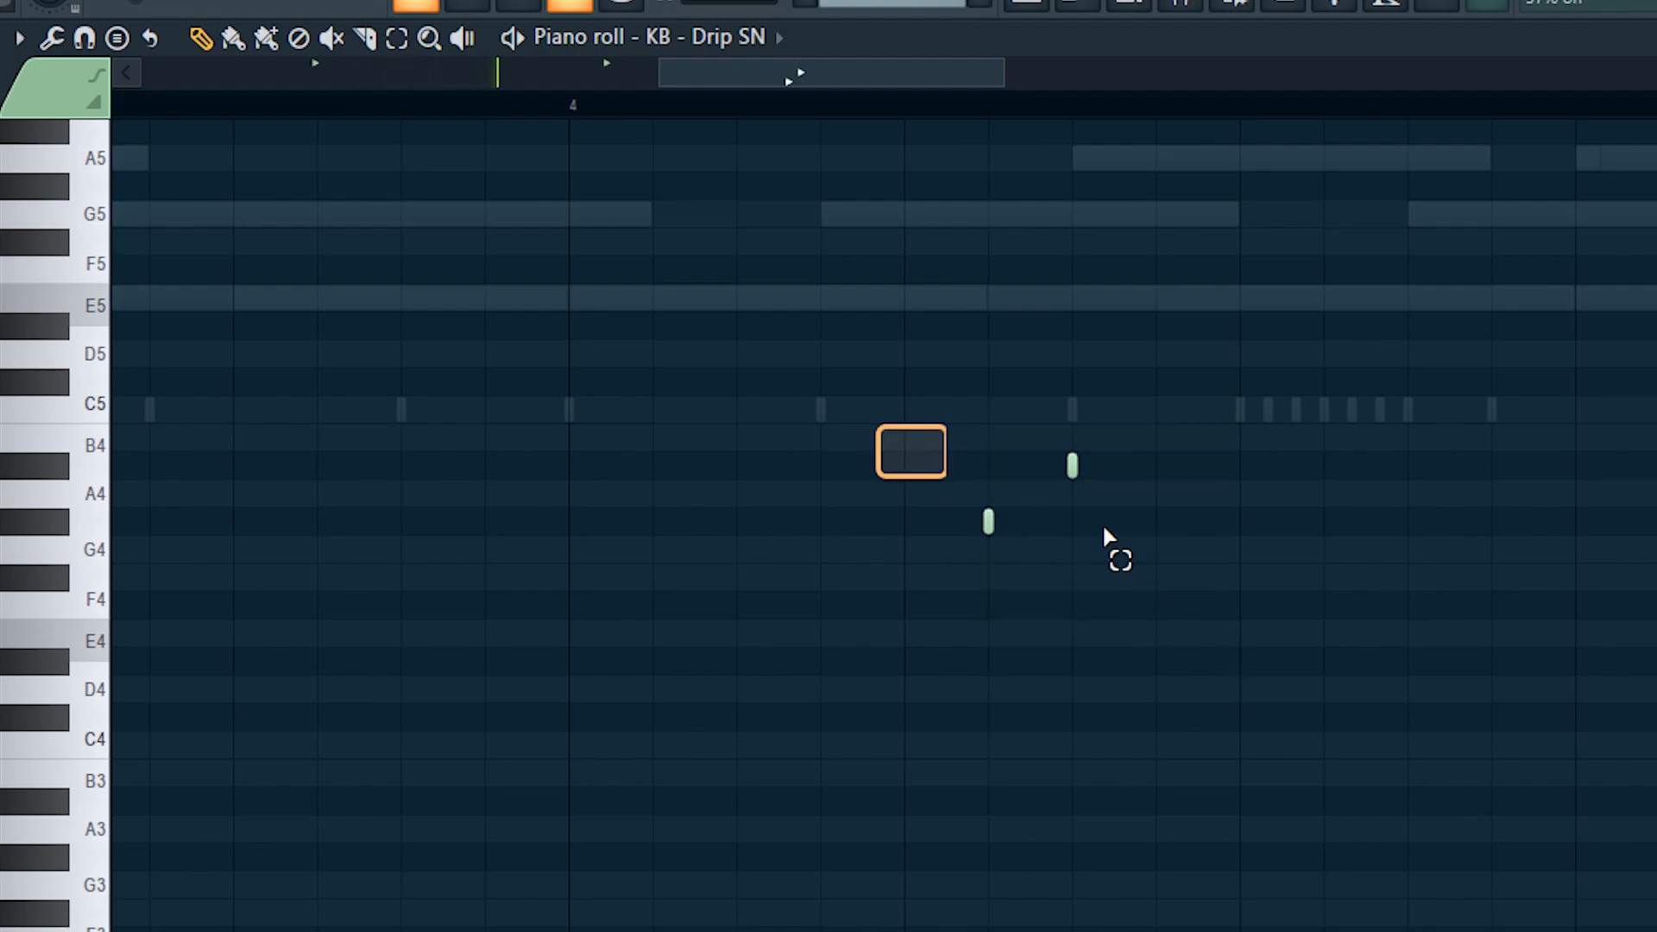
pyautogui.scroll(-4, 1268, 671)
pyautogui.keyDown('ctrl'); pyautogui.click(1207, 661); pyautogui.keyUp('ctrl')
pyautogui.scroll(2, 1115, 589)
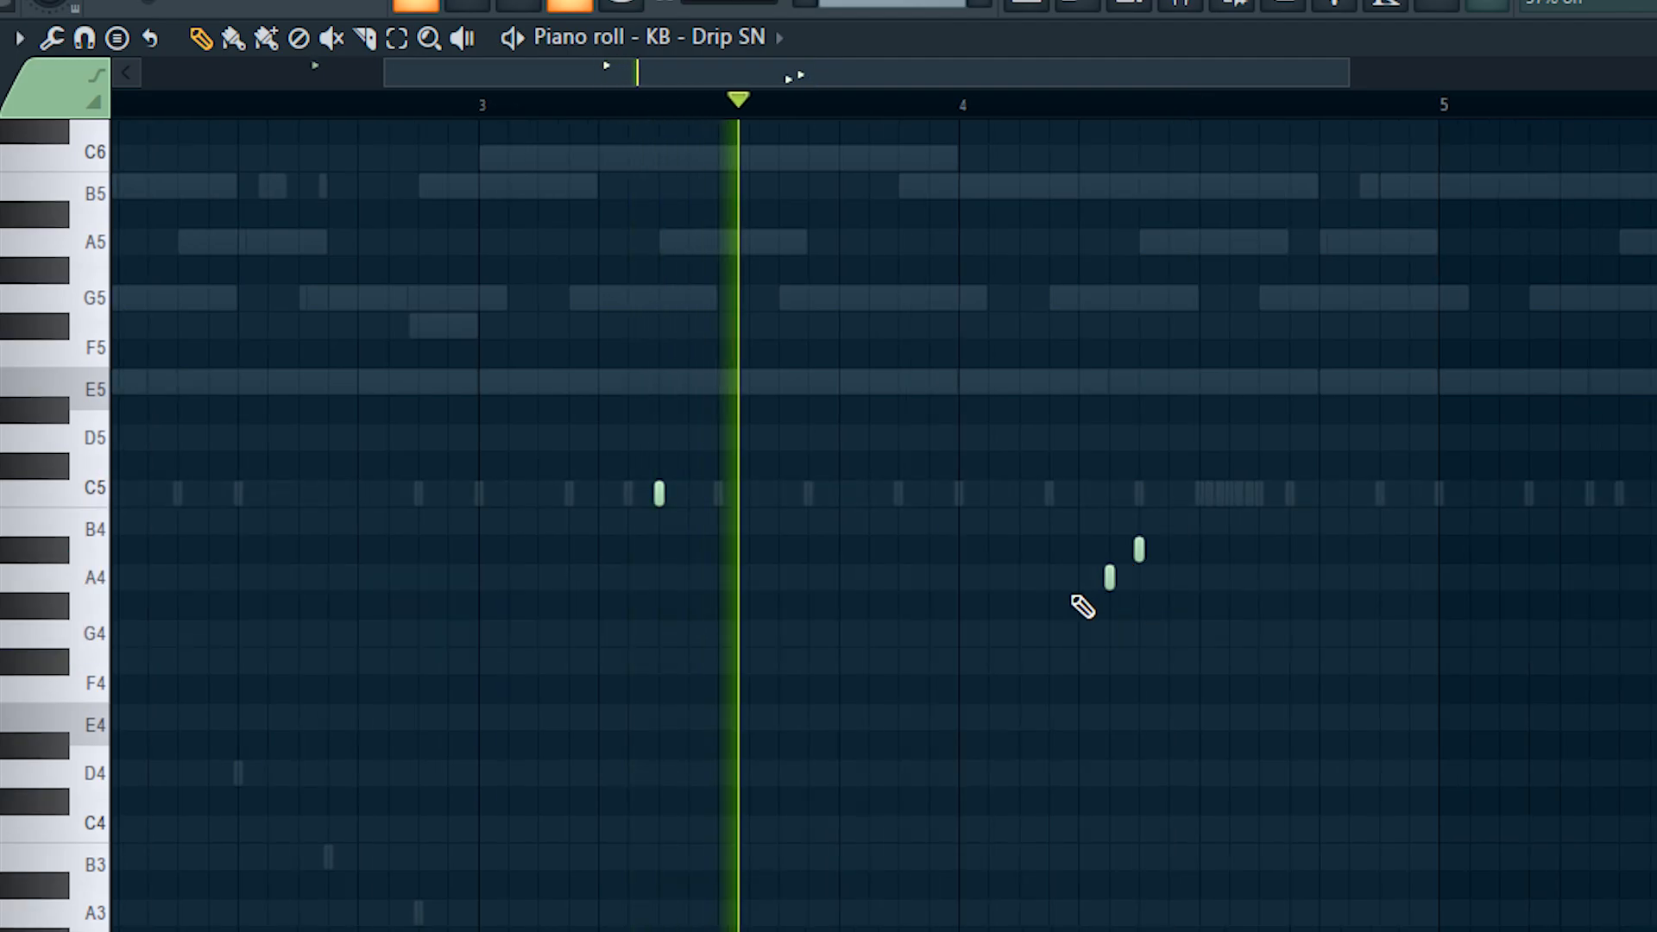
pyautogui.moveTo(1030, 536); pyautogui.dragTo(1273, 642)
pyautogui.keyDown('ctrl'); pyautogui.click(1277, 634); pyautogui.keyUp('ctrl')
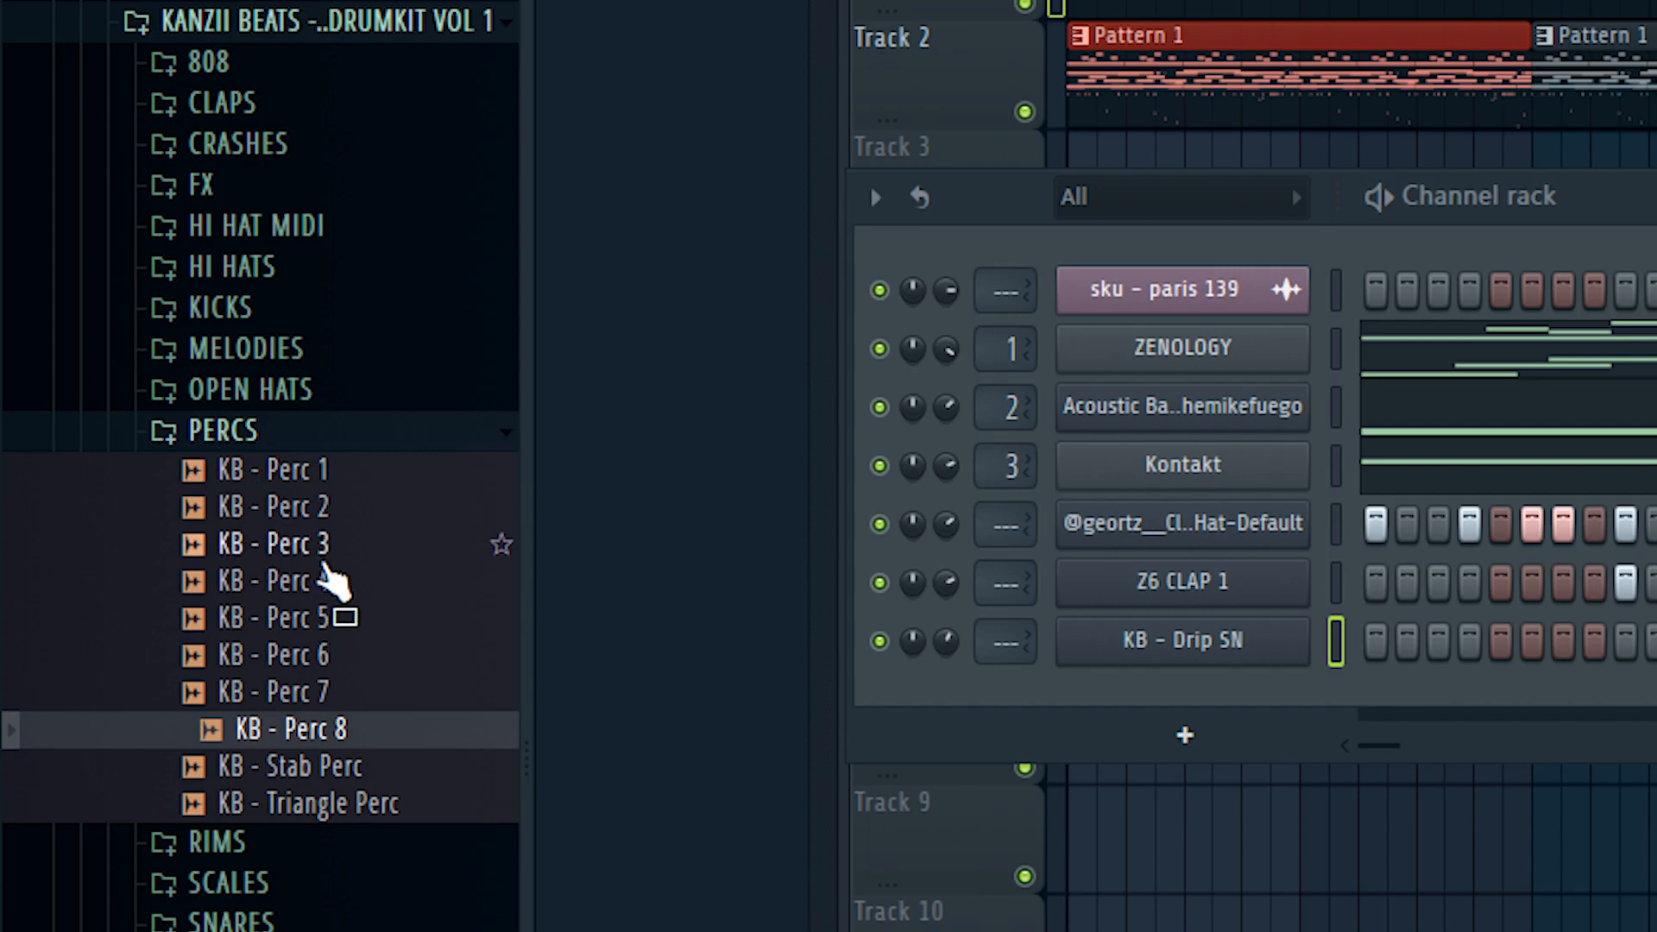
# Audition samples in the PERCS folder, load KB - Perc 1 and KB - Perc 8 as new channels, and open KB - Perc 1 in the piano roll.
pyautogui.click(318, 619)
pyautogui.click(298, 477)
pyautogui.moveTo(1182, 699); pyautogui.dragTo(1191, 686)
pyautogui.moveTo(361, 730); pyautogui.dragTo(380, 727)
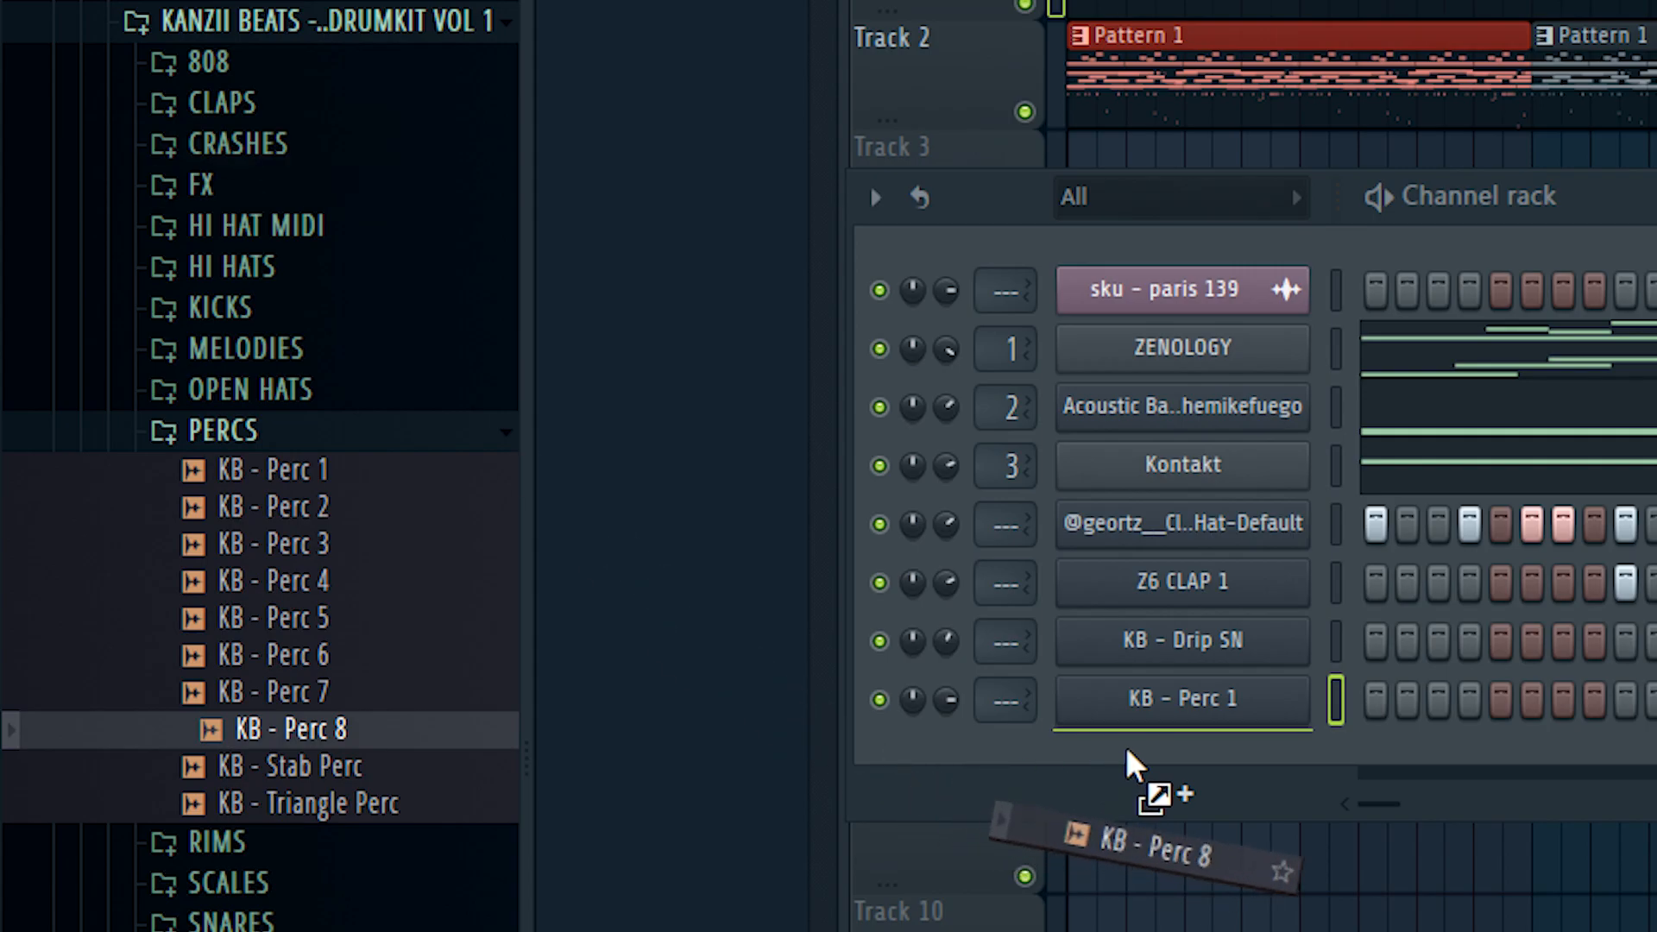
pyautogui.moveTo(1143, 759); pyautogui.dragTo(1277, 704)
pyautogui.rightClick(1277, 705)
pyautogui.click(1433, 703)
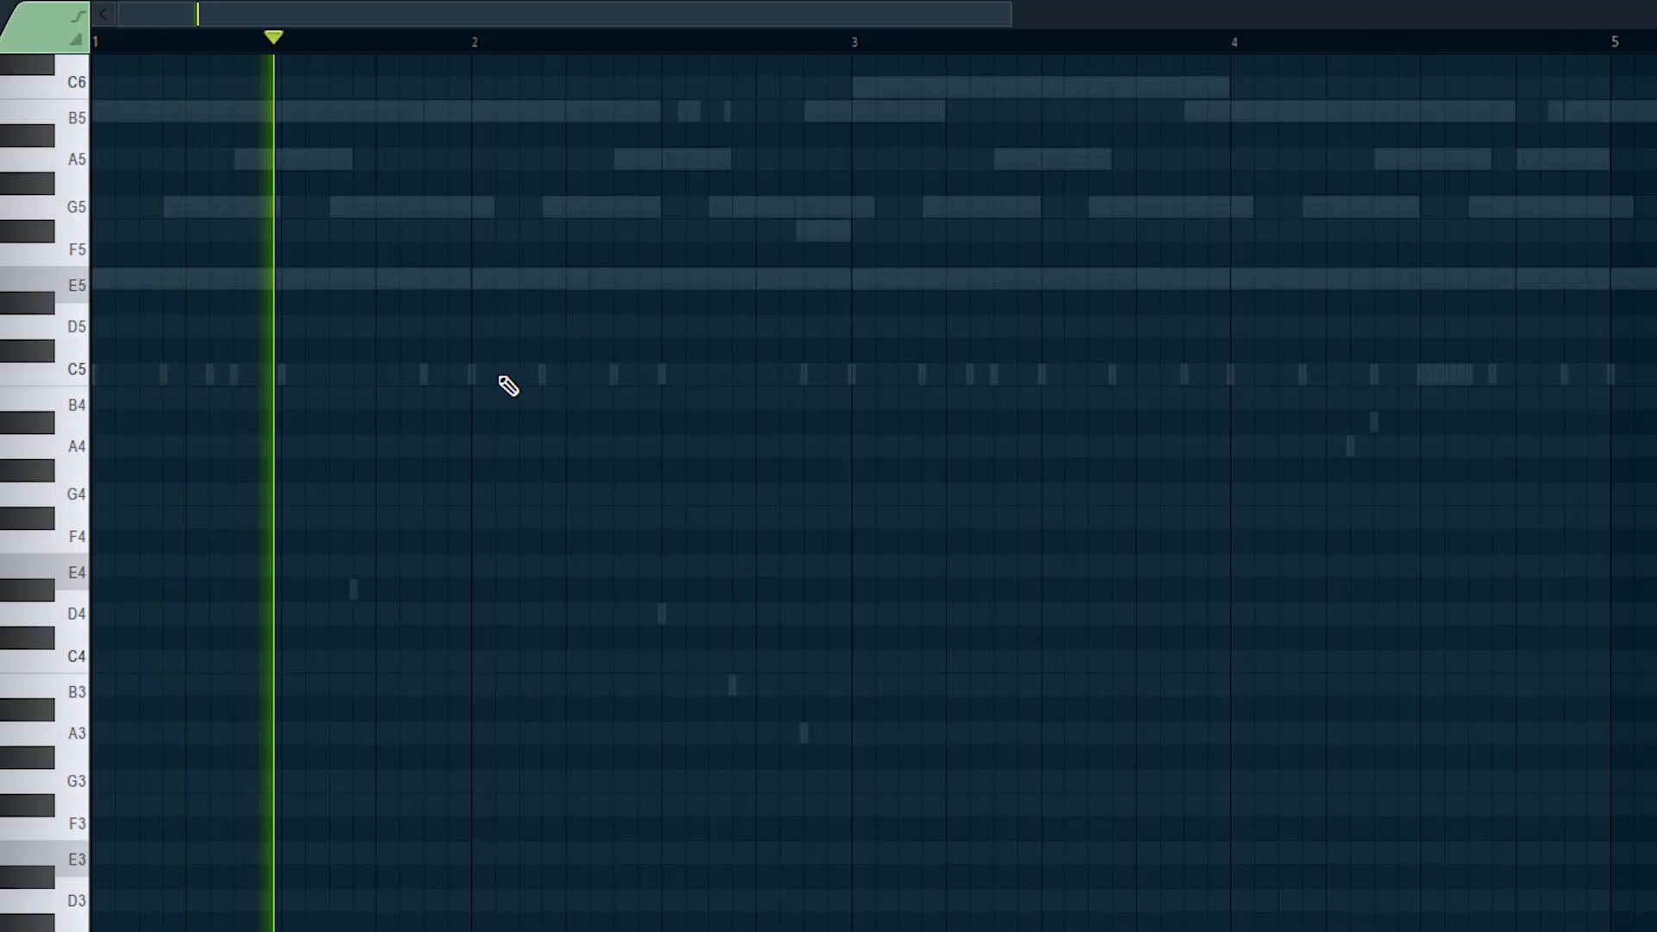
# Add a C5 KB - Perc 1 hit on step 2 of bar 2 and duplicate the four-bar pattern into bars 5–8.
pyautogui.click(498, 376)
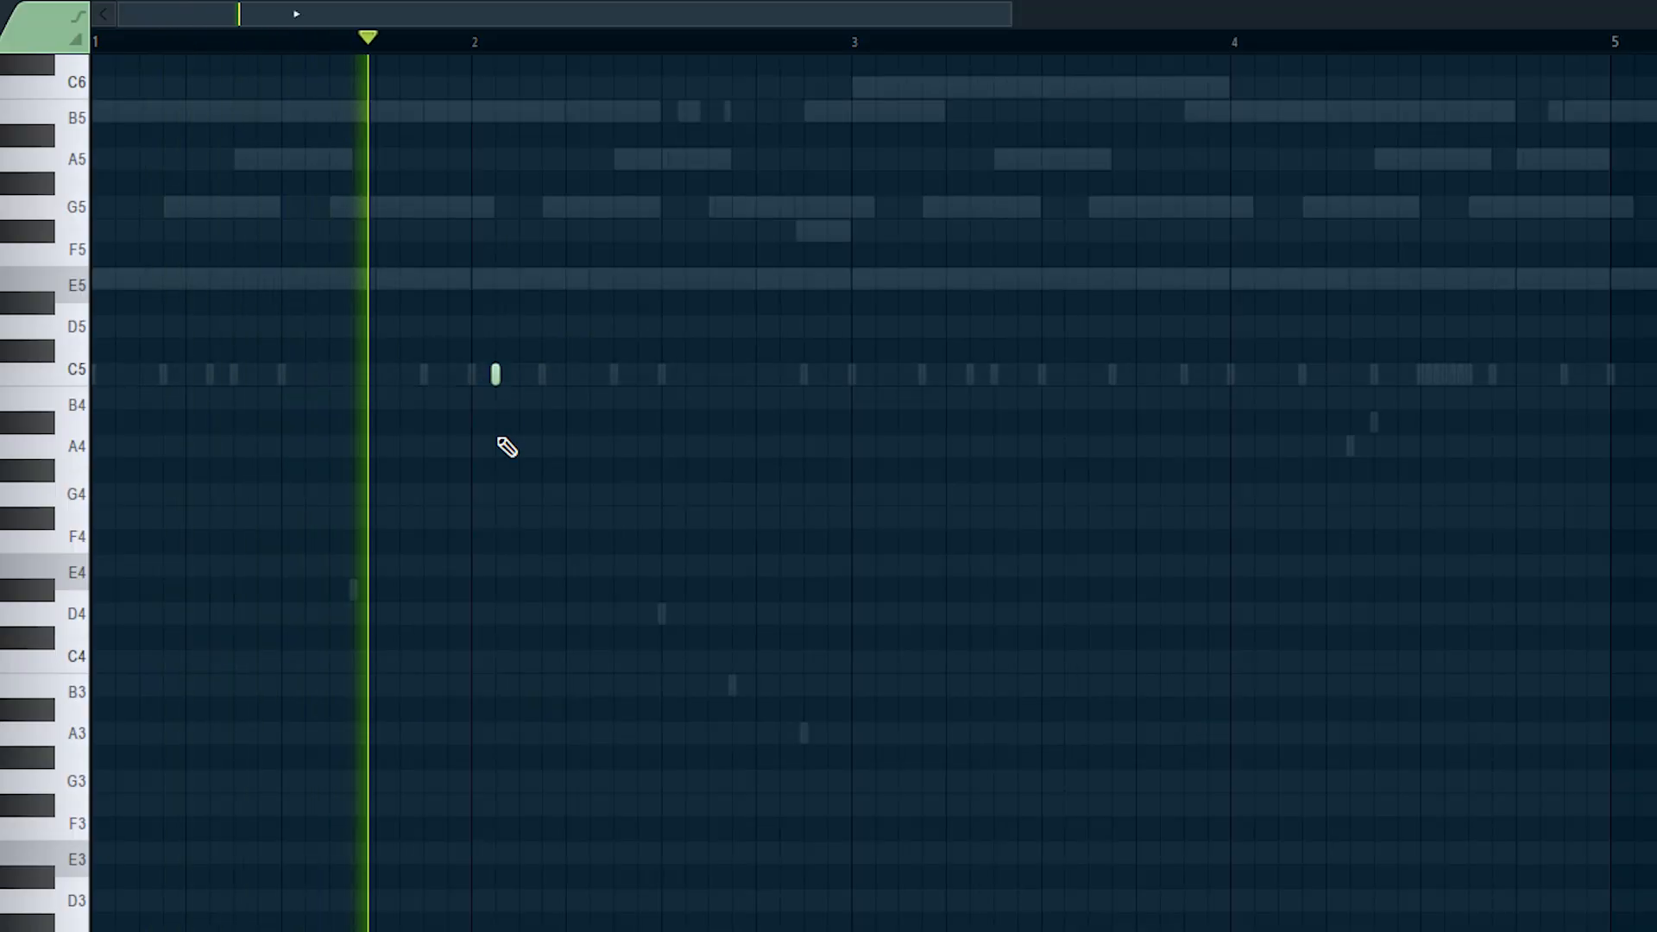
pyautogui.scroll(-2, 499, 432)
pyautogui.hotkey('ctrl', 'a')
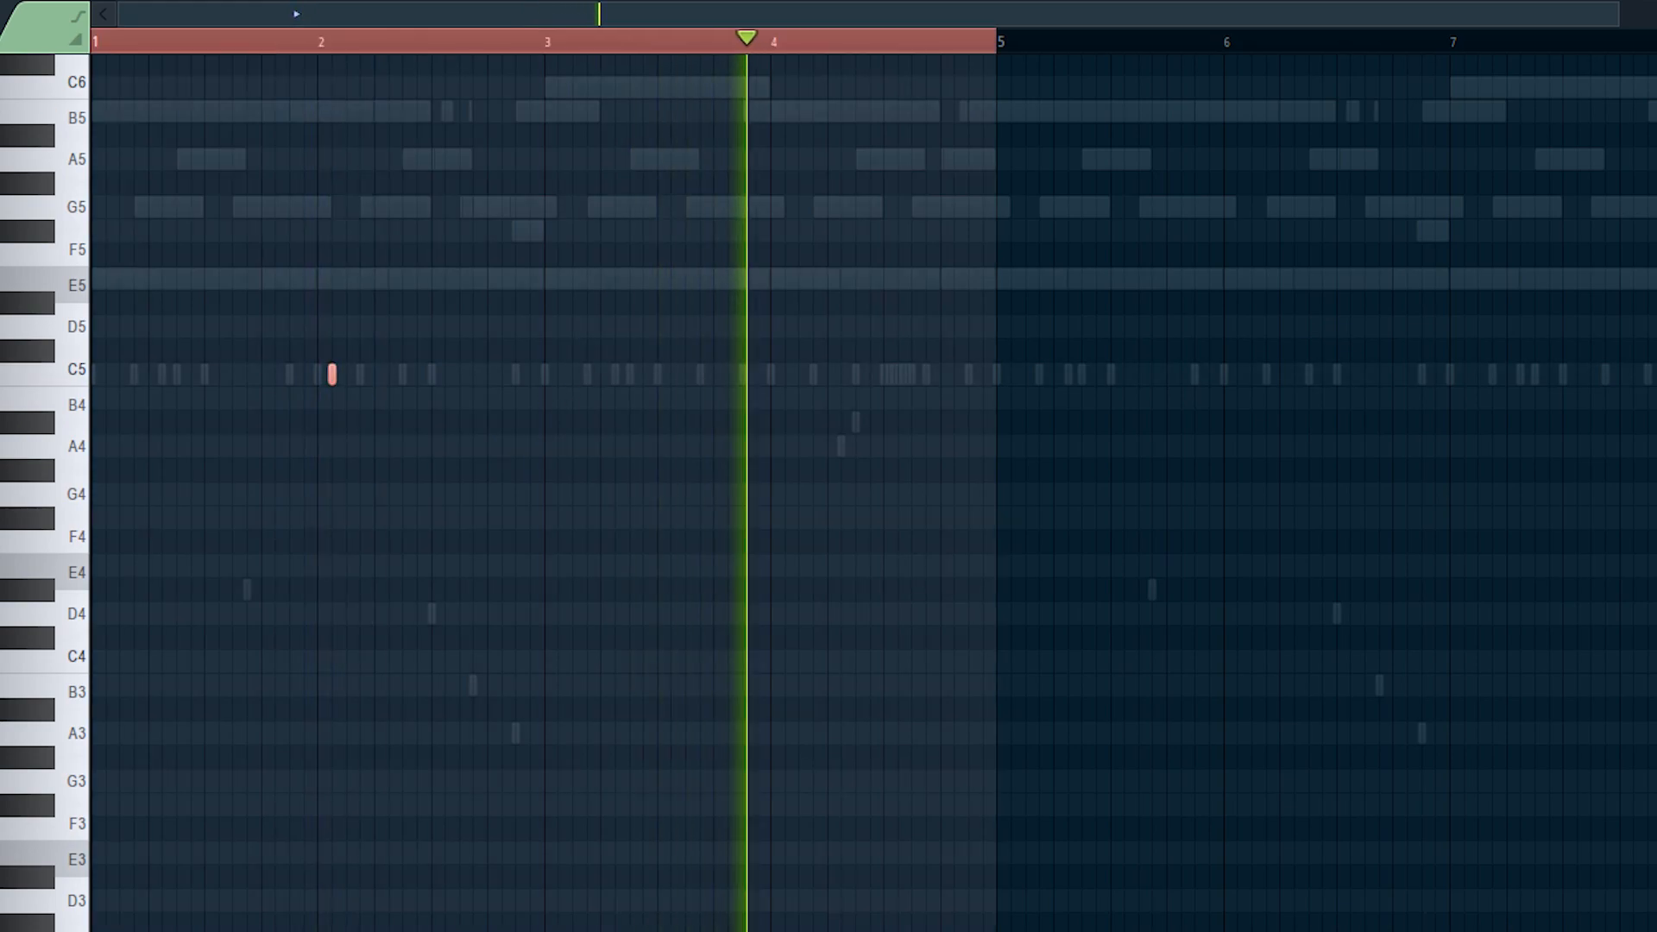
pyautogui.hotkey('ctrl', 'b')
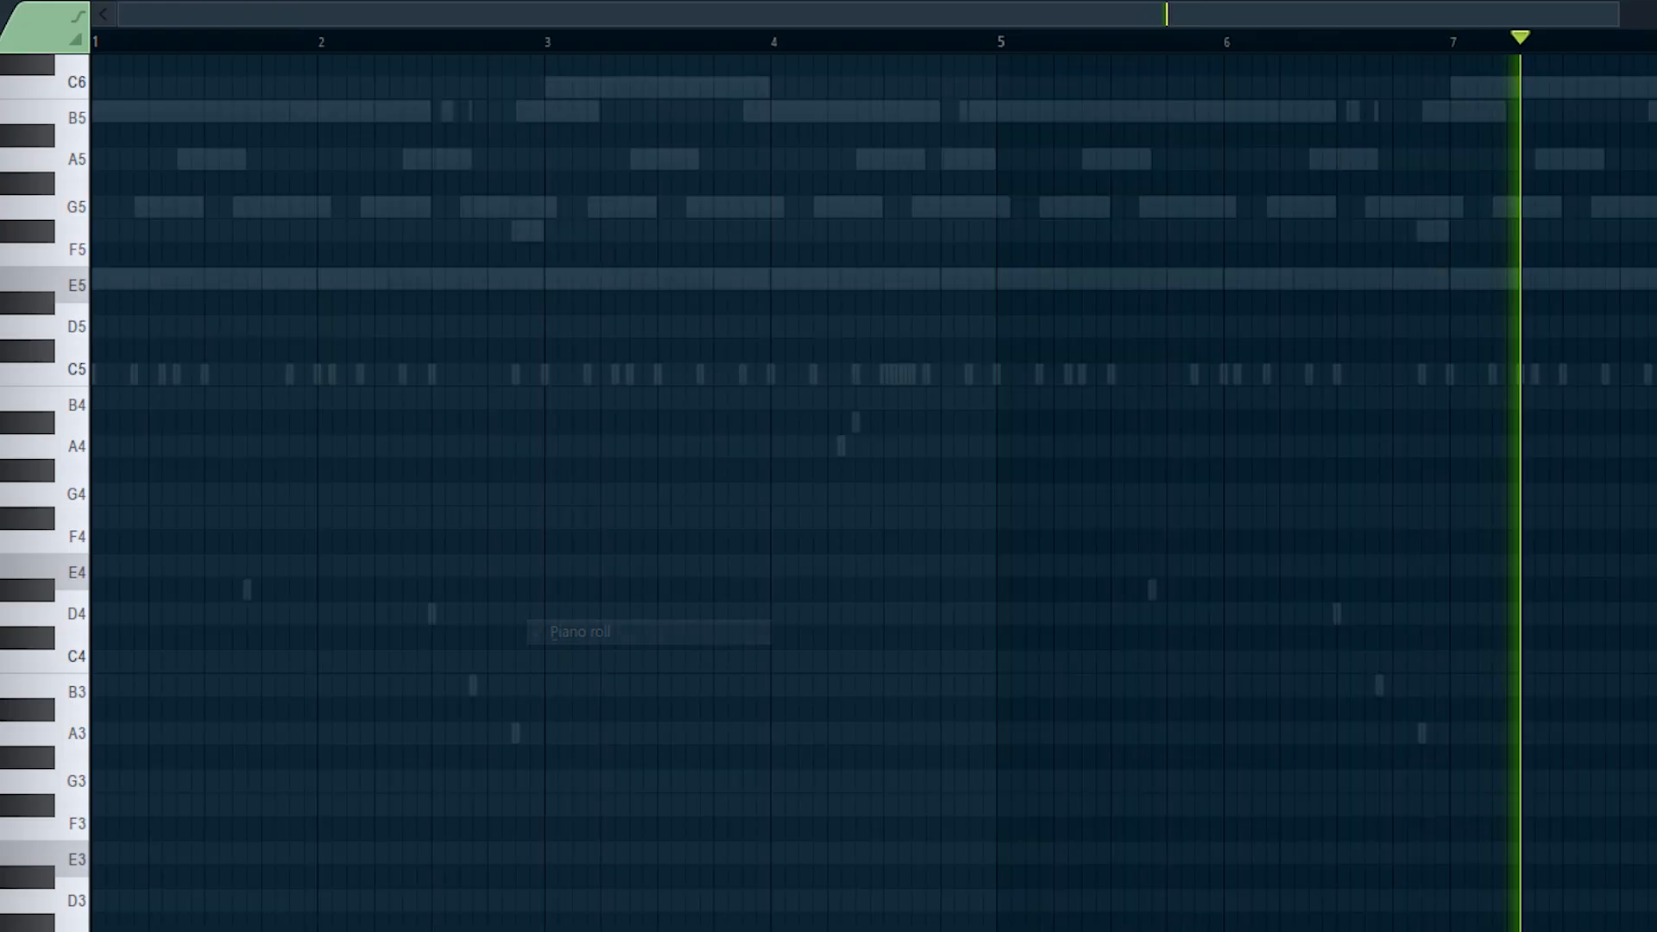
# Place KB - Perc 8 hits at C5 on steps 12 and 15 of bar 2 and play the pattern.
pyautogui.press('space')
pyautogui.scroll(3, 691, 522)
pyautogui.press('space')
pyautogui.click(795, 374)
pyautogui.scroll(-2, 792, 401)
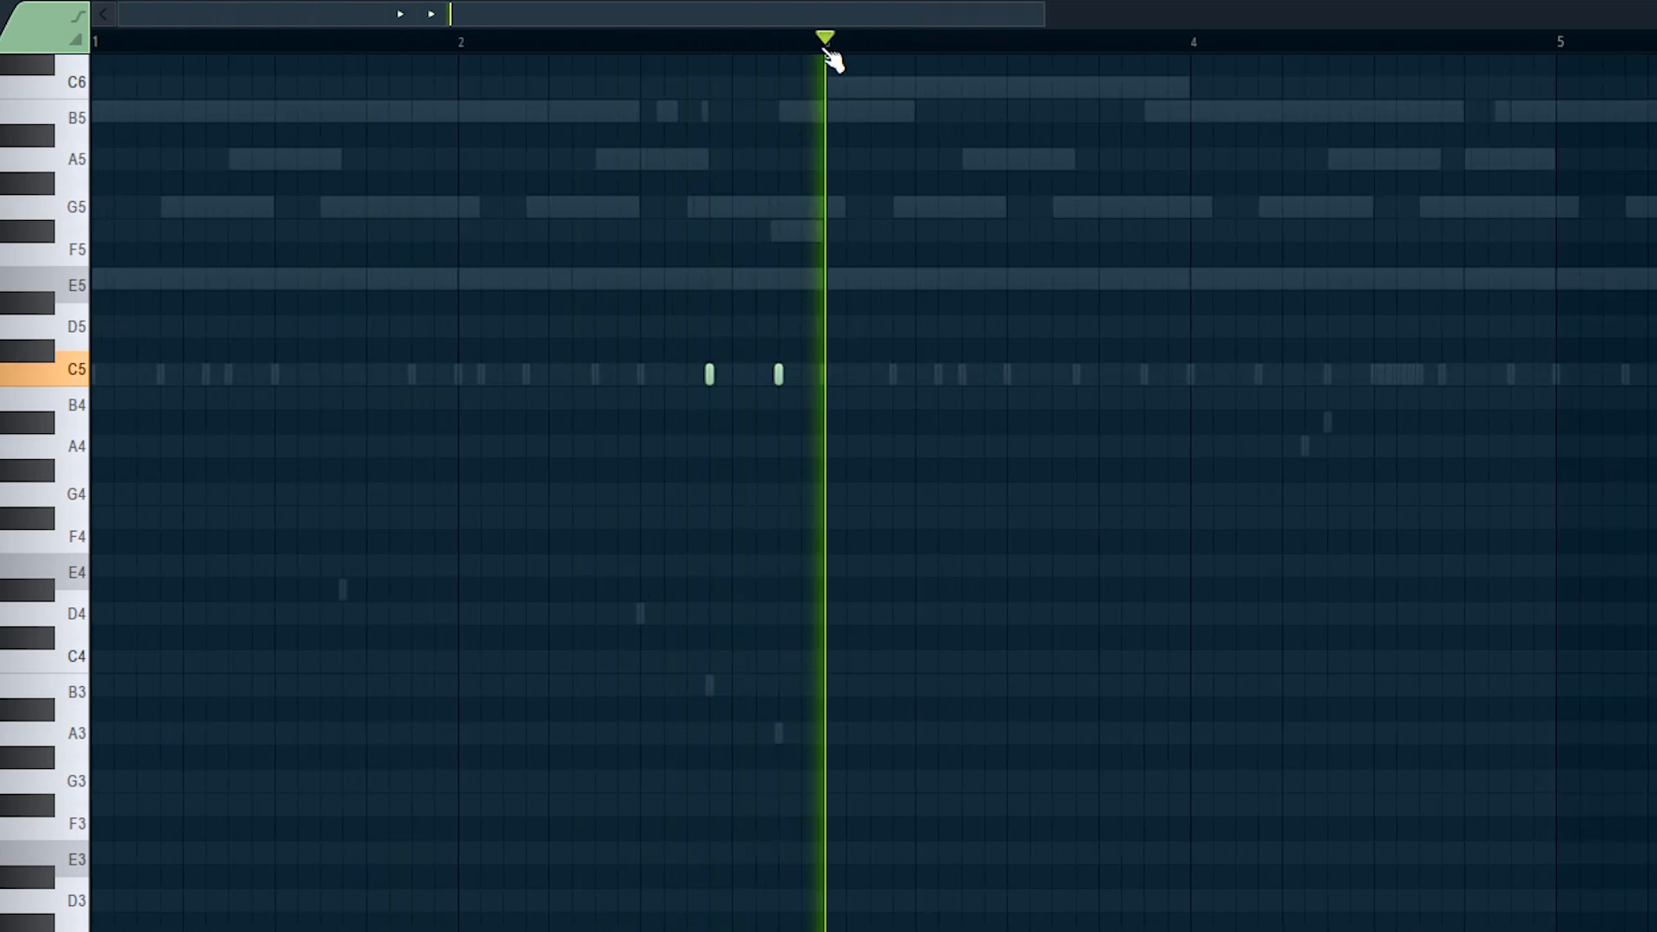
pyautogui.scroll(-3, 851, 207)
pyautogui.press('space')
# Duplicate the two KB - Perc 8 hits into bars 4, 6 and 8 and play back the result.
pyautogui.hotkey('ctrl', 'a')
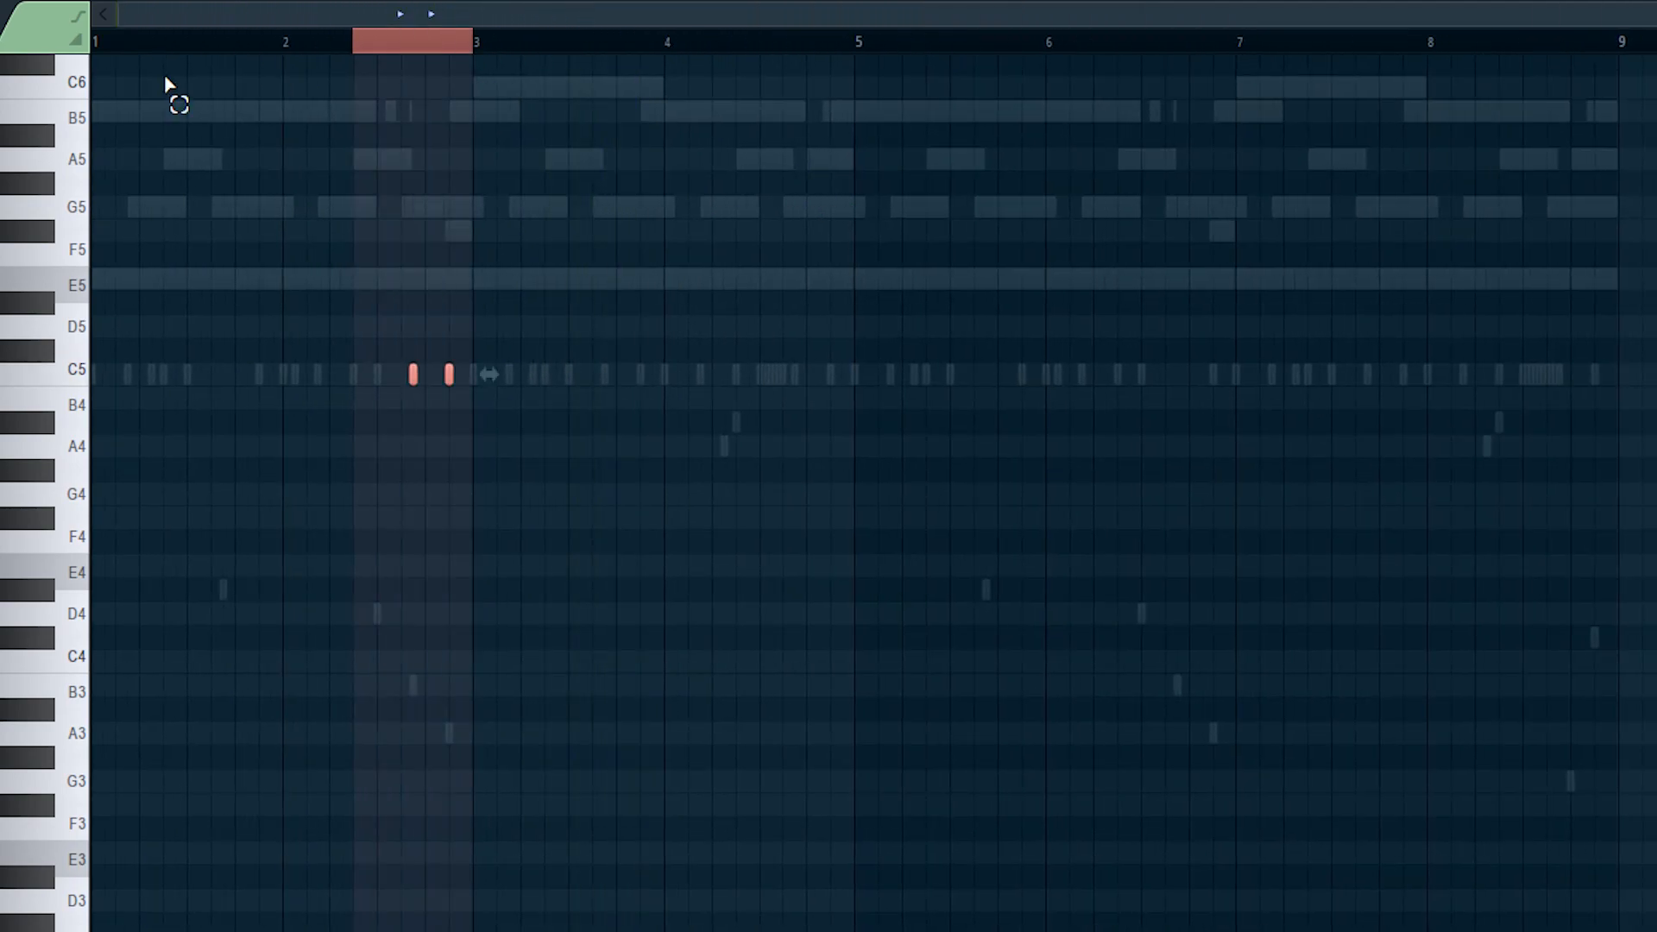
pyautogui.hotkey('ctrl', 'b')
pyautogui.hotkey('ctrl', 'b')
pyautogui.hotkey('ctrl', 'b')
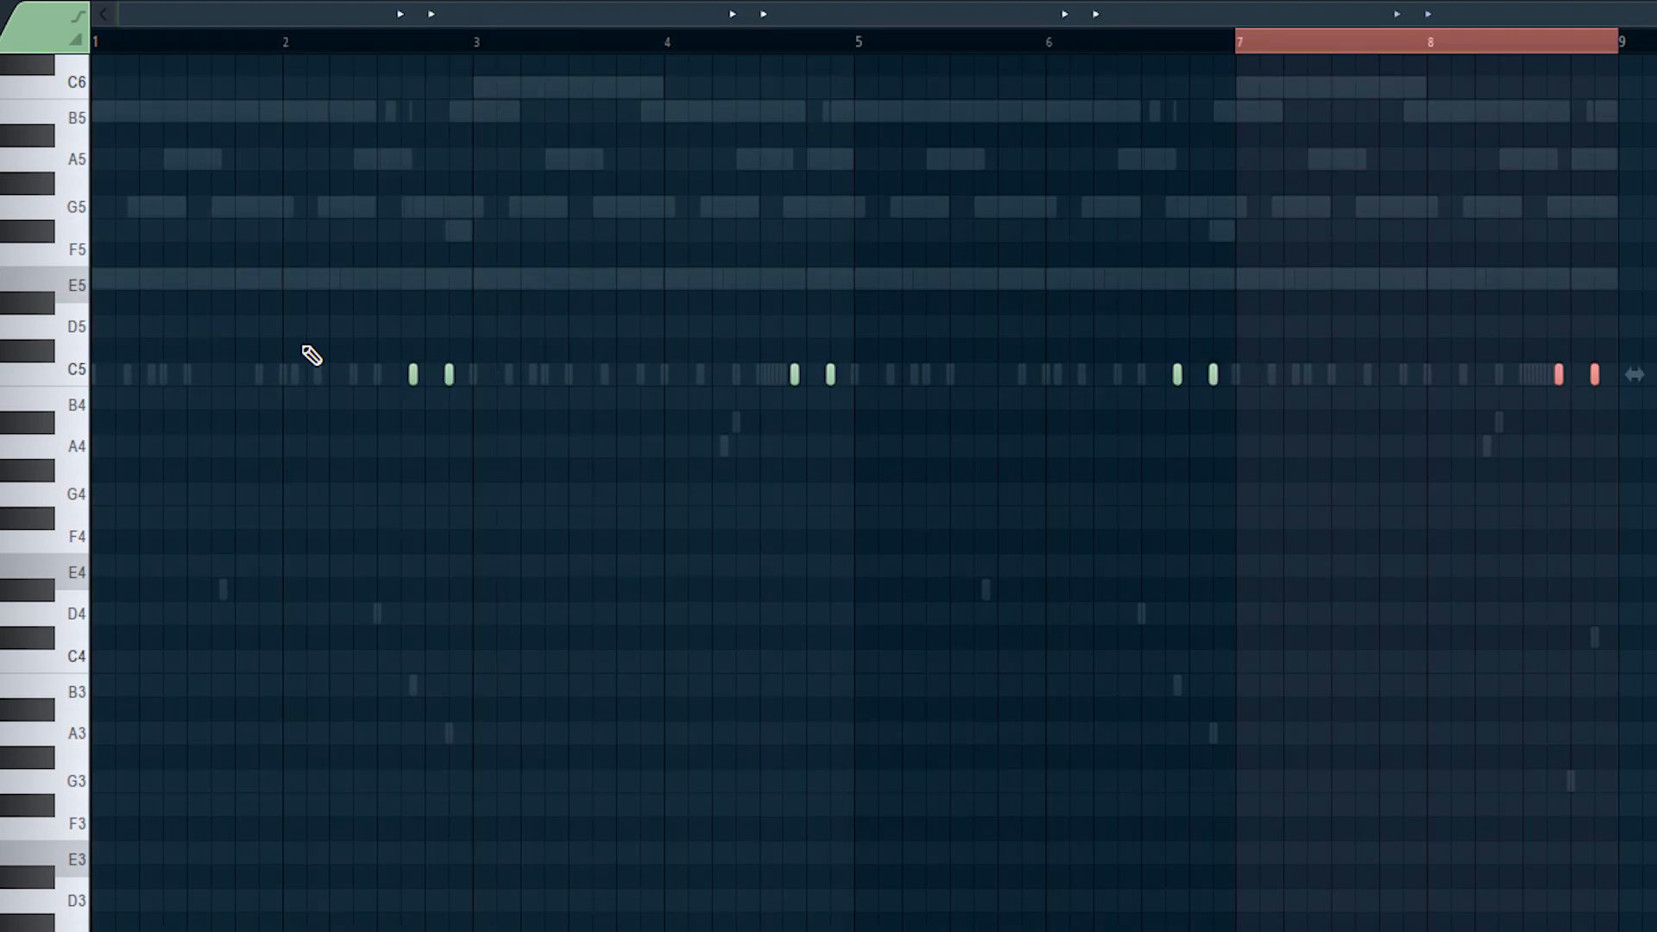
pyautogui.scroll(3, 1227, 387)
pyautogui.press('space')
pyautogui.scroll(-3, 1191, 411)
pyautogui.rightClick(1431, 377)
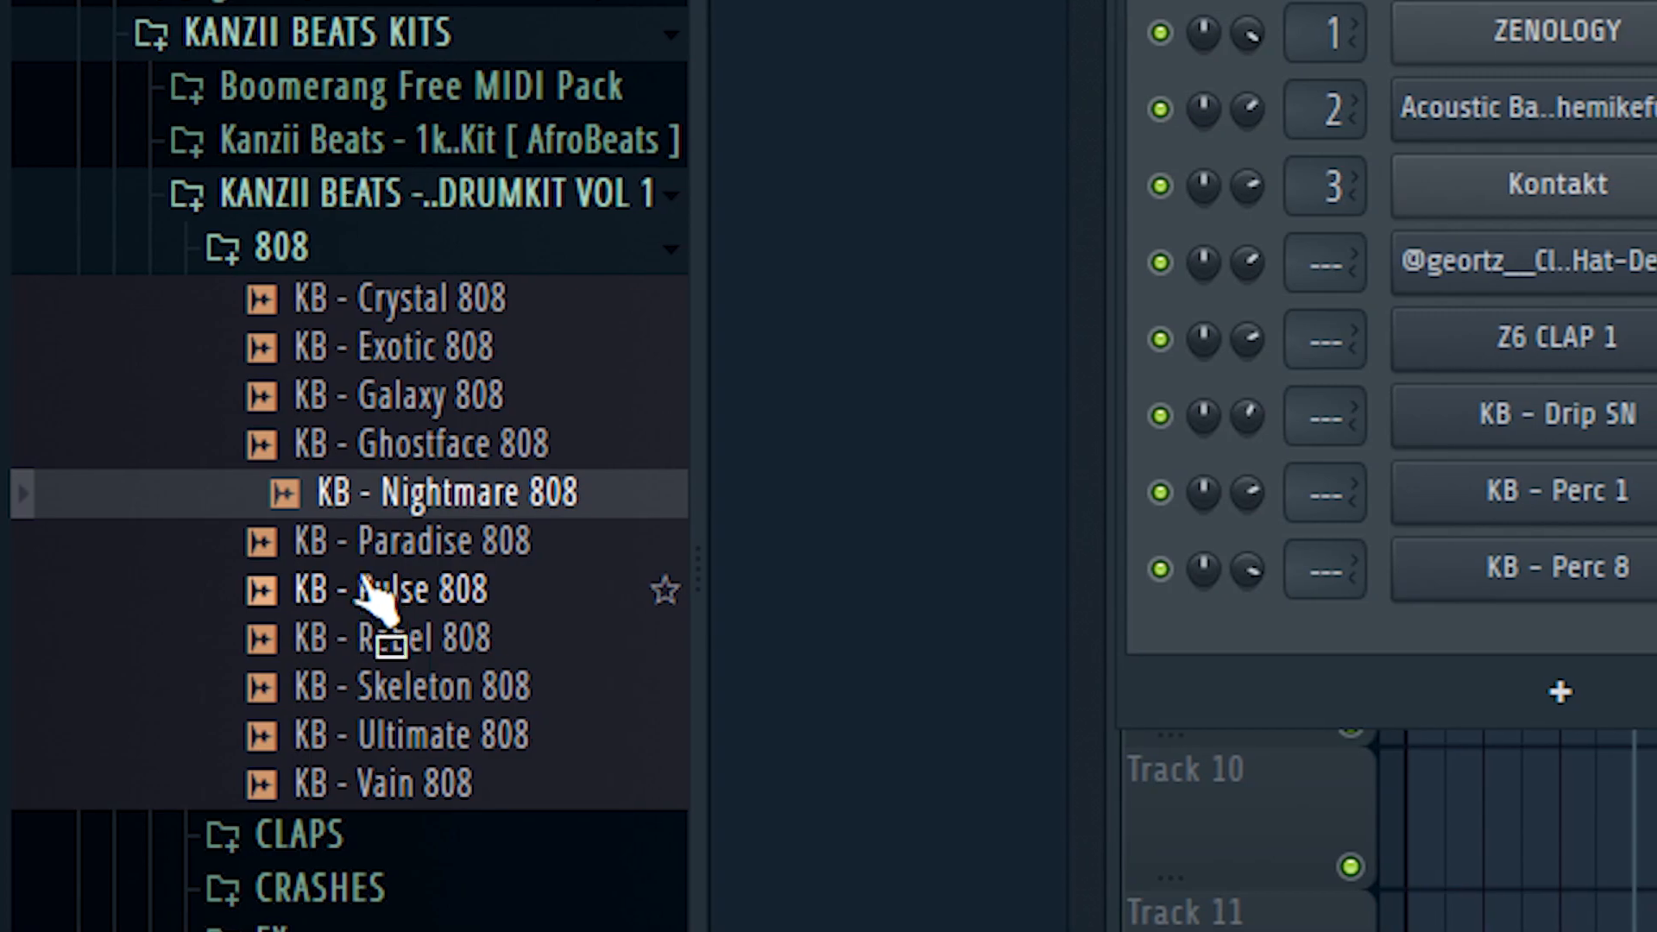
# Audition 808 samples in the drum kits and load KB - Ghostface 808 and Z6 808 2 as new channels.
pyautogui.click(397, 447)
pyautogui.click(385, 352)
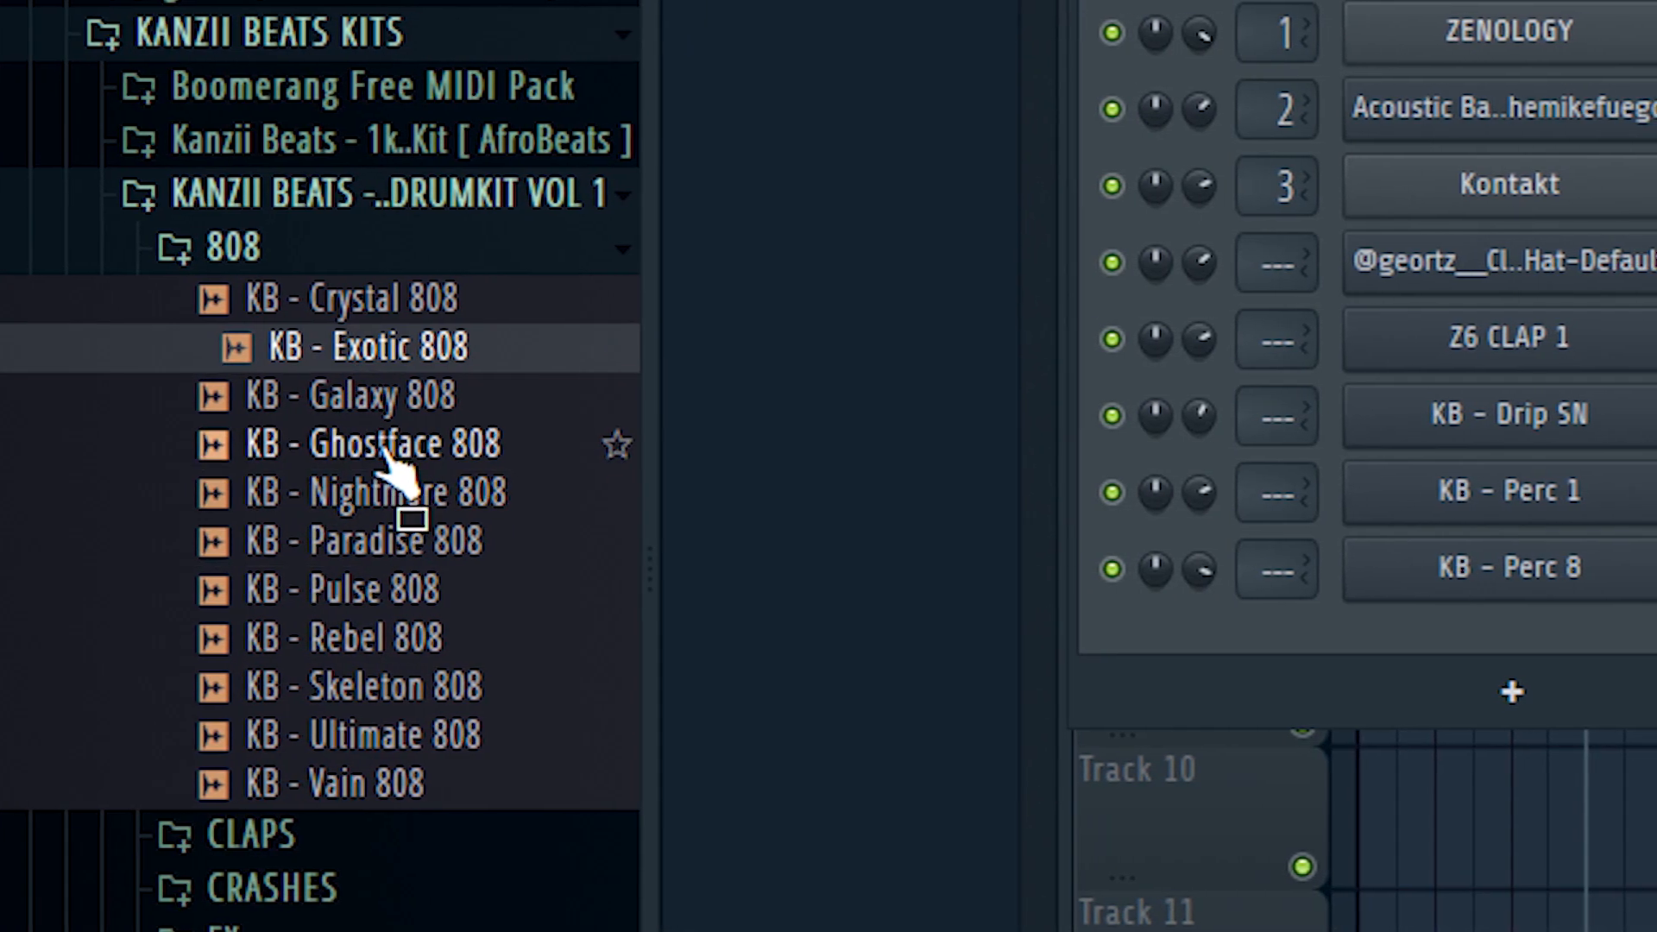
pyautogui.click(411, 449)
pyautogui.click(393, 397)
pyautogui.moveTo(352, 448); pyautogui.dragTo(1536, 643)
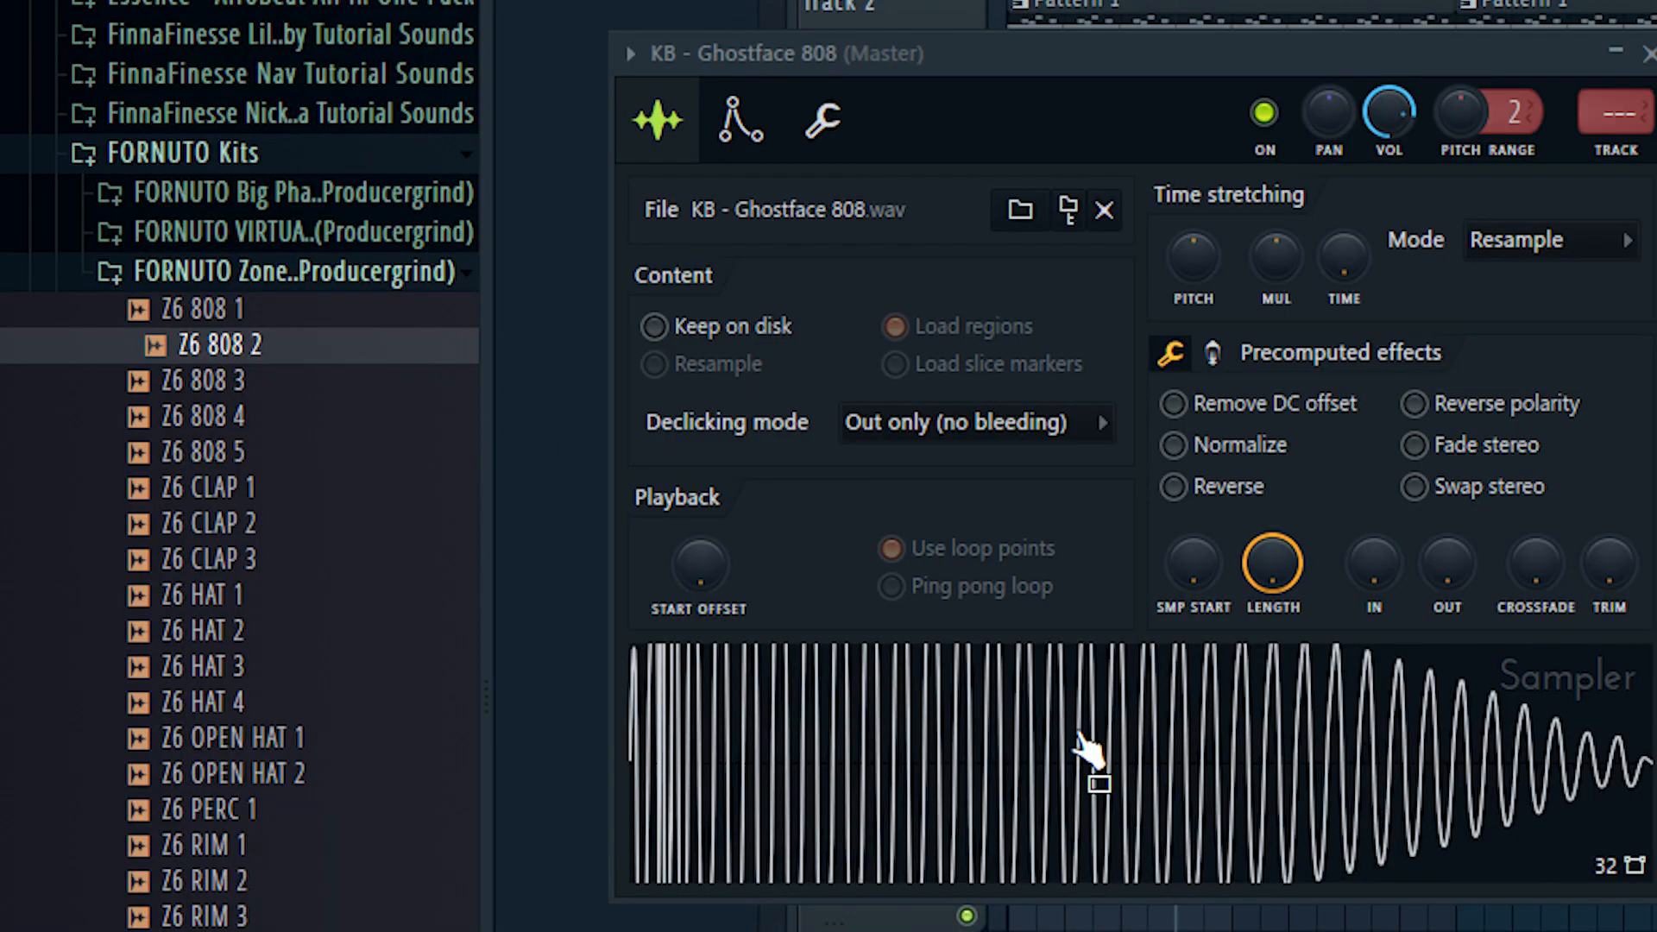
pyautogui.moveTo(244, 404); pyautogui.dragTo(235, 369)
pyautogui.click(1649, 55)
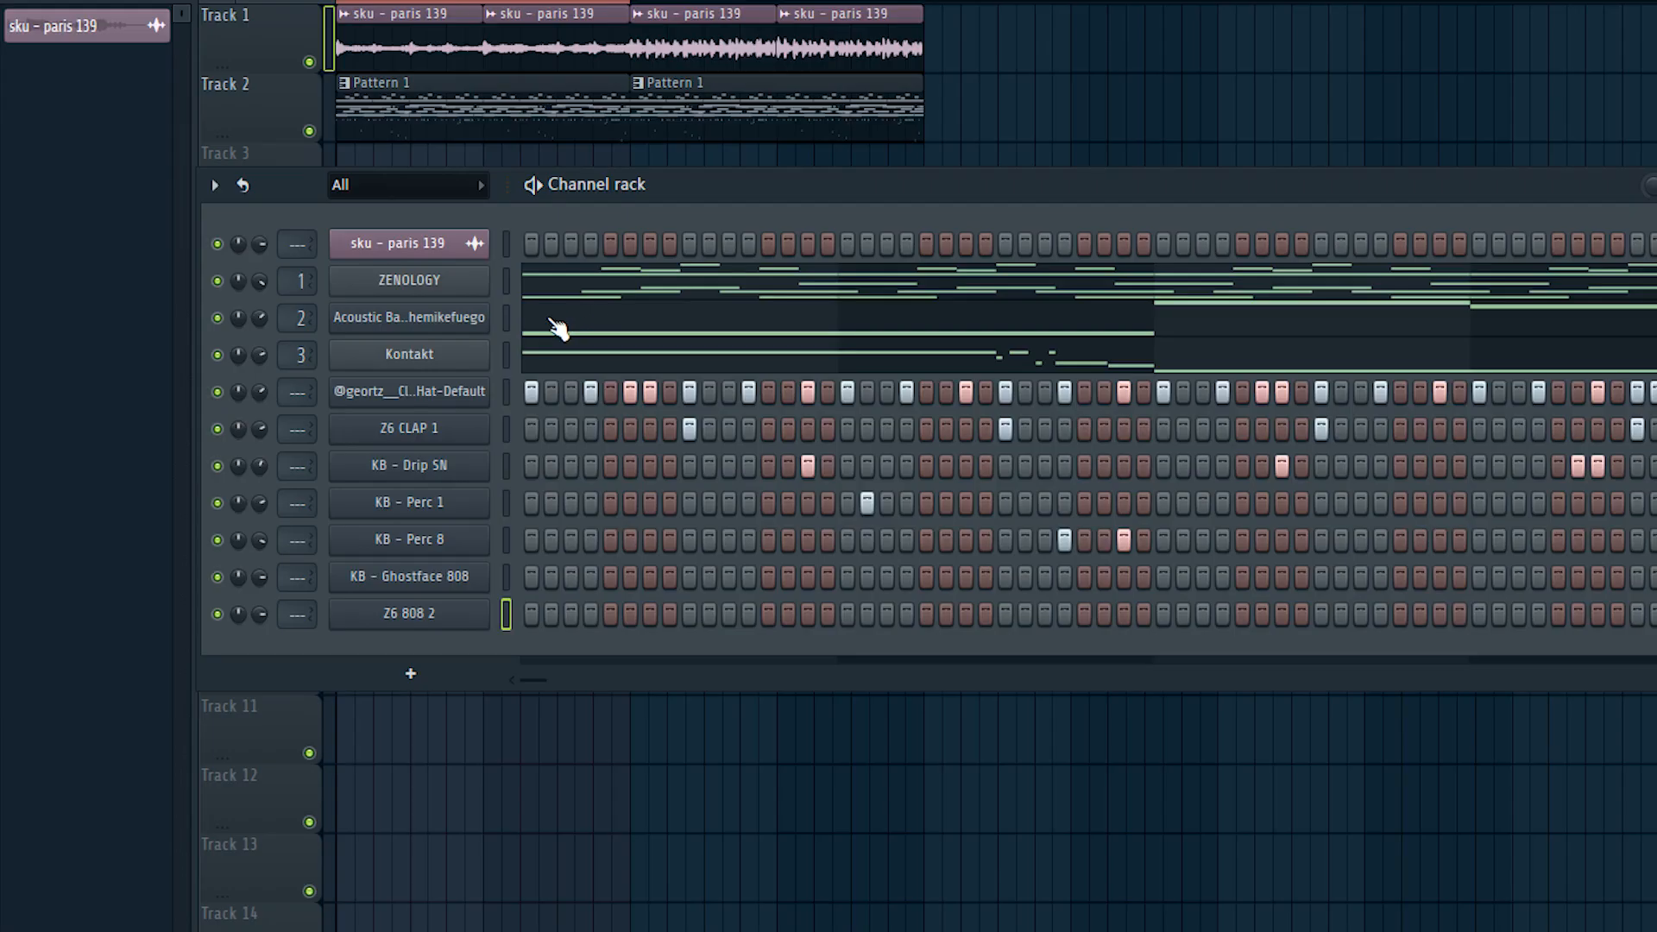
# Route the sku - paris 139 channel to mixer track 4 and add Fruity parametric EQ 2 to it.
pyautogui.click(436, 246)
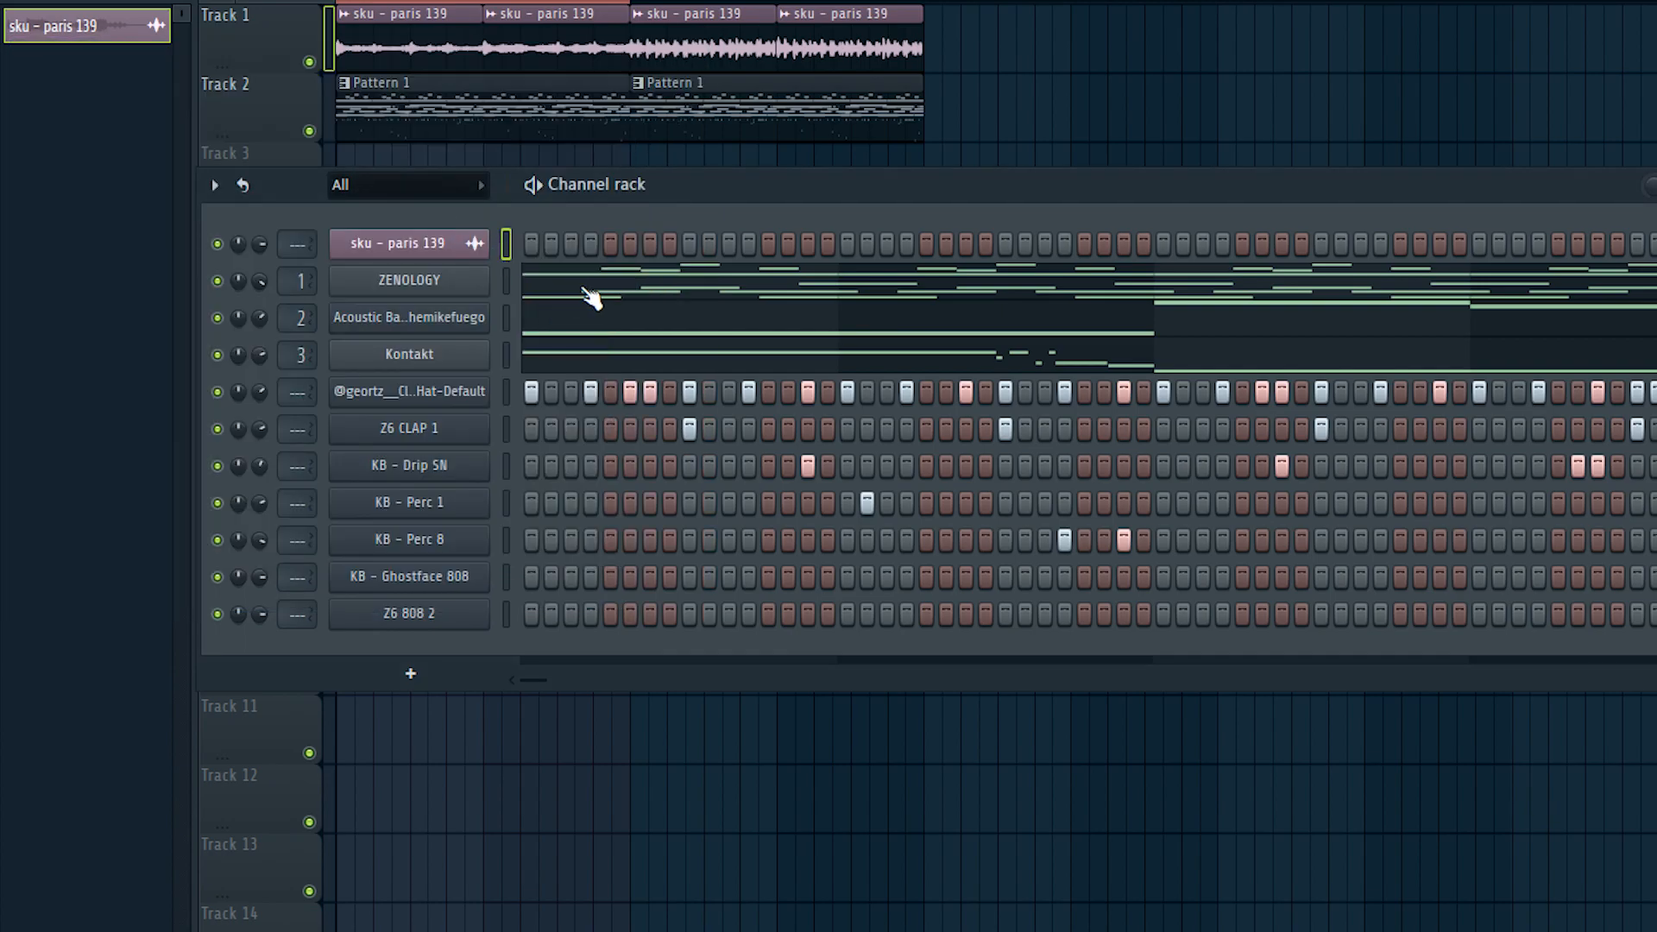
pyautogui.click(587, 289)
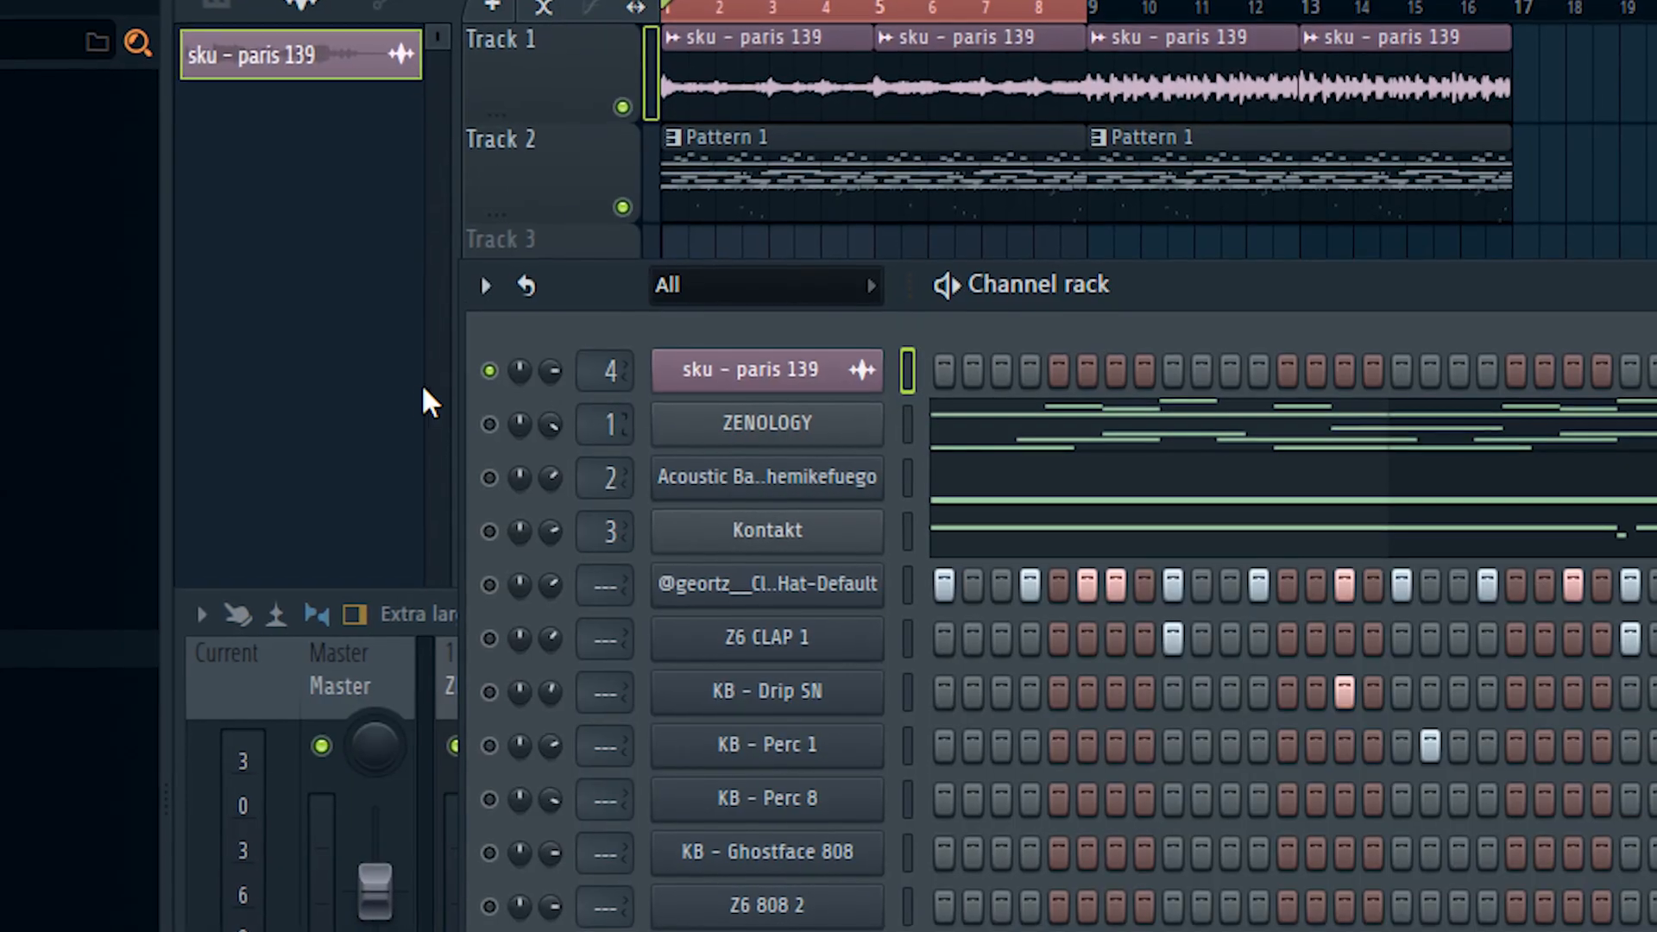
pyautogui.press('F9')
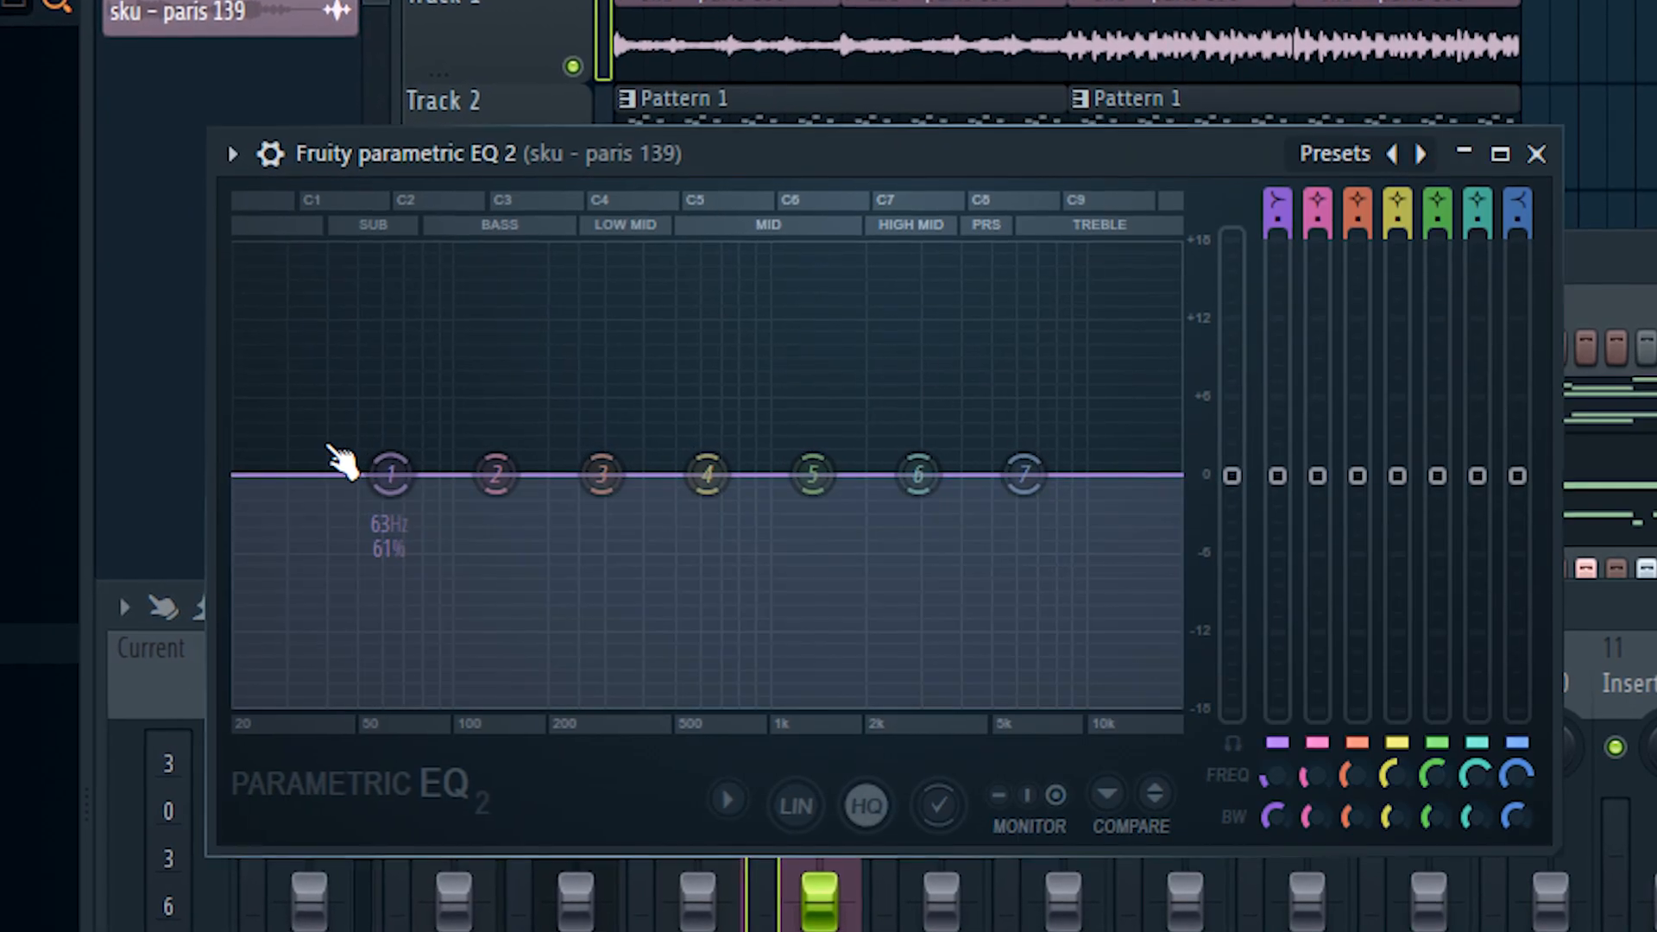
# Roll off the vocal sample's low end with EQ band 1 near 50 Hz and pull band 2 down into the sub range.
pyautogui.moveTo(390, 474); pyautogui.dragTo(410, 709)
pyautogui.press('space')
pyautogui.moveTo(469, 466); pyautogui.dragTo(196, 658)
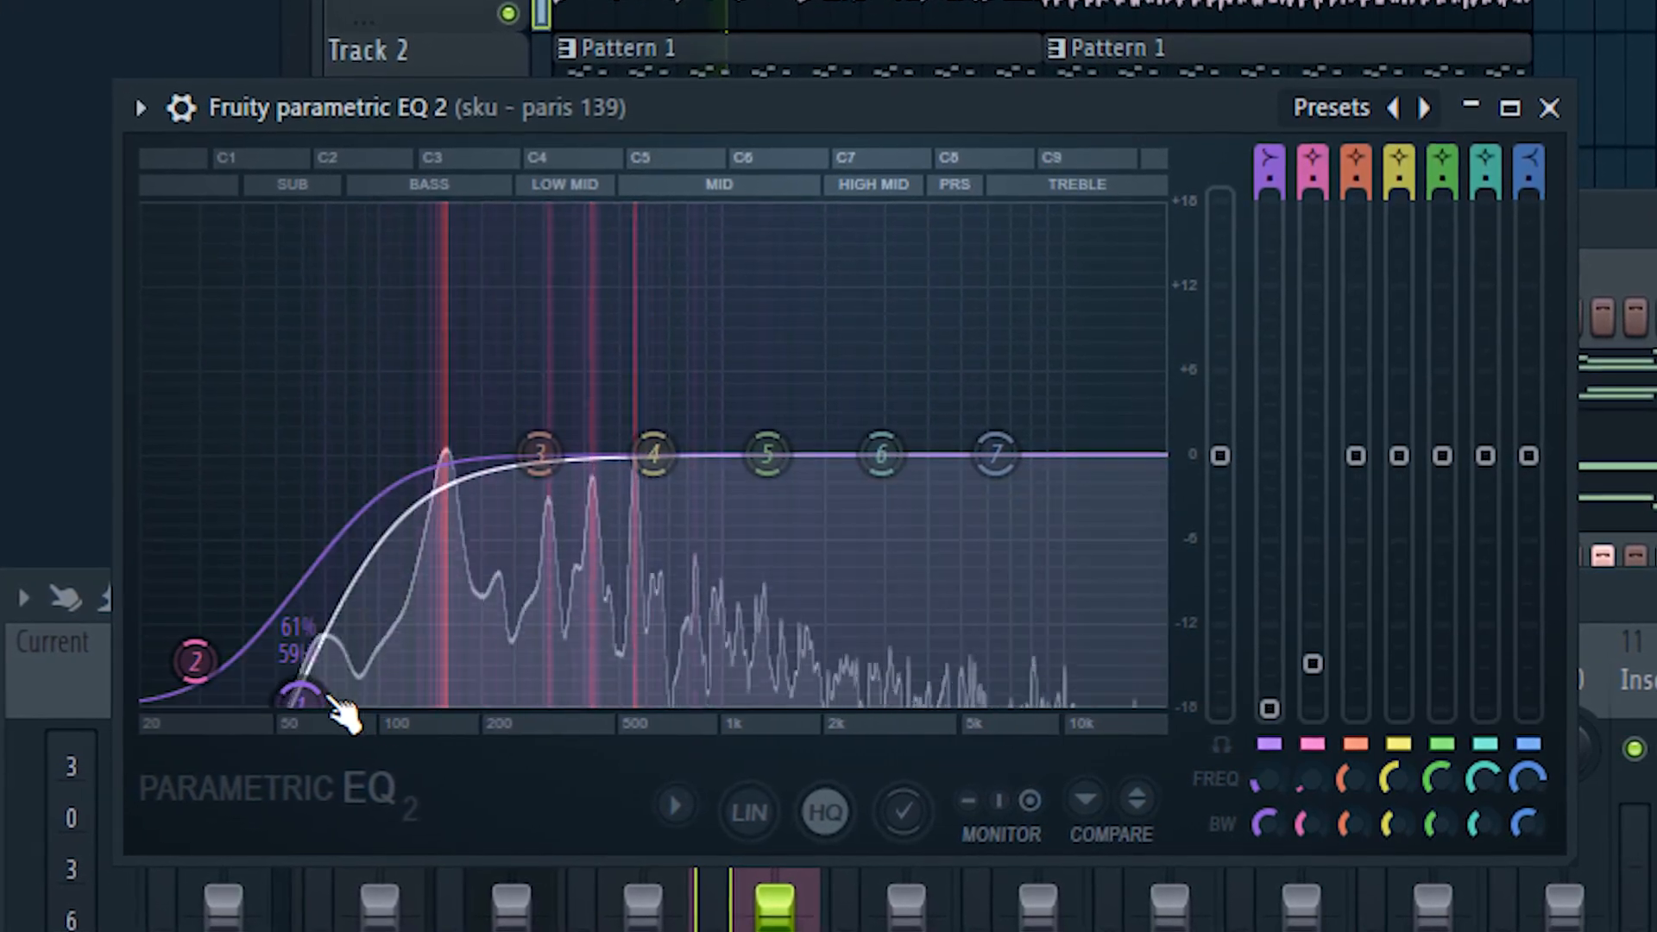
pyautogui.moveTo(328, 697); pyautogui.dragTo(305, 702)
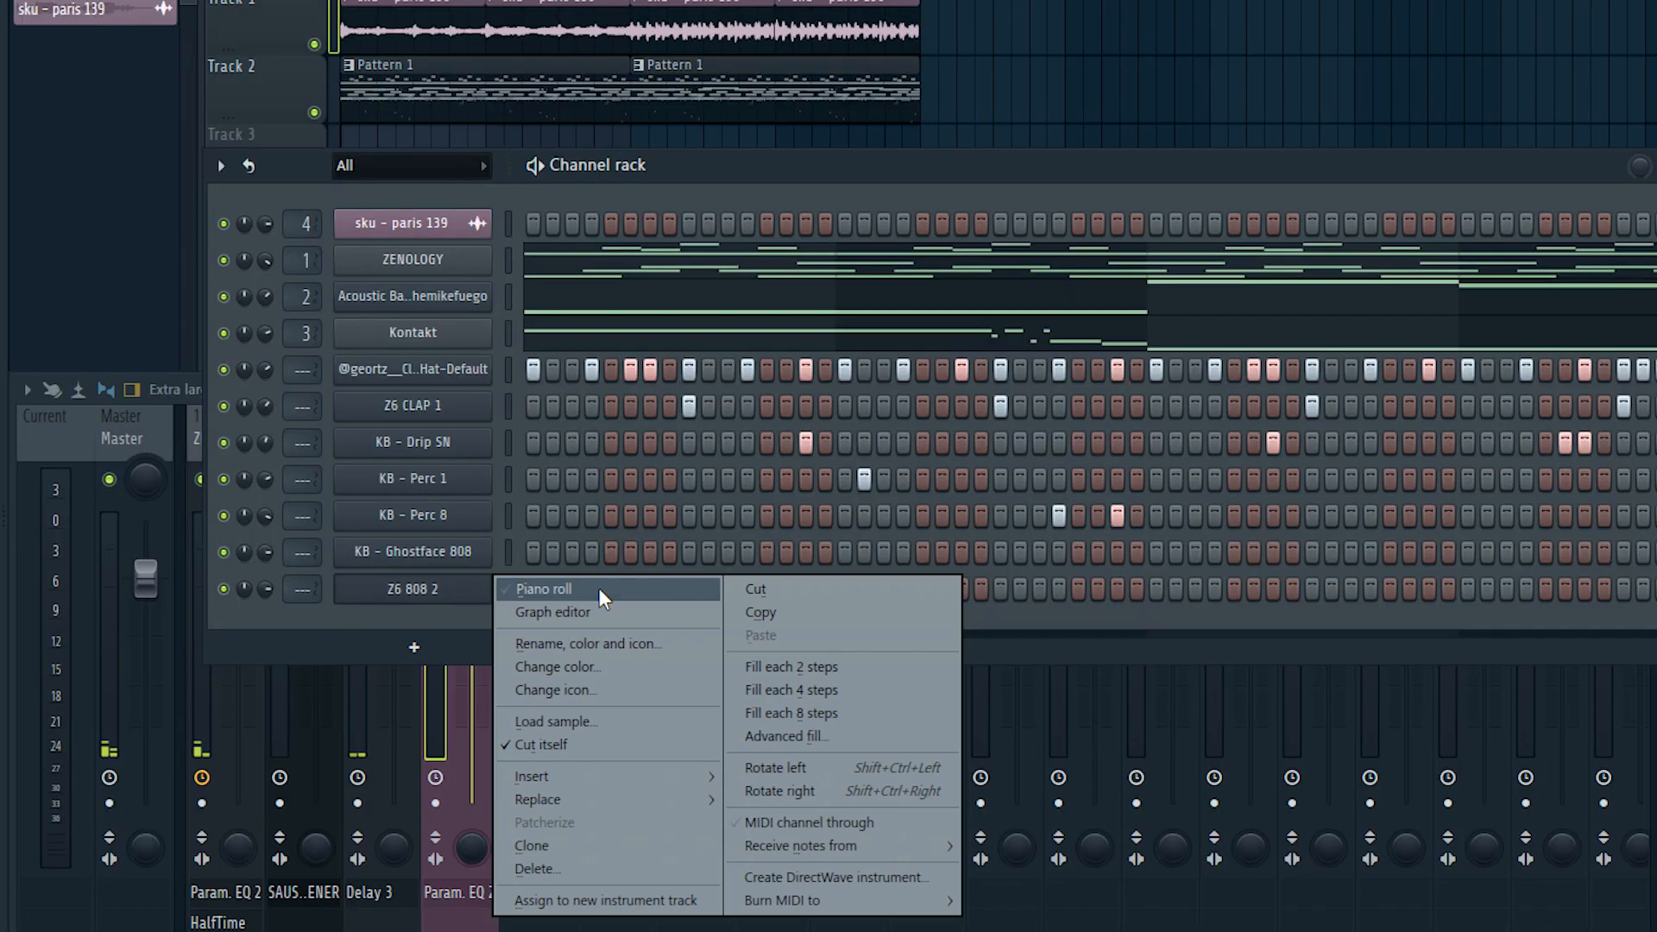
# Draw a five-beat C#5 from bar 1 and A5 notes of three and two beats from bar 3 for Z6 808 2, then duplicate them into bars 5–8.
pyautogui.click(598, 591)
pyautogui.moveTo(123, 391); pyautogui.dragTo(29, 387)
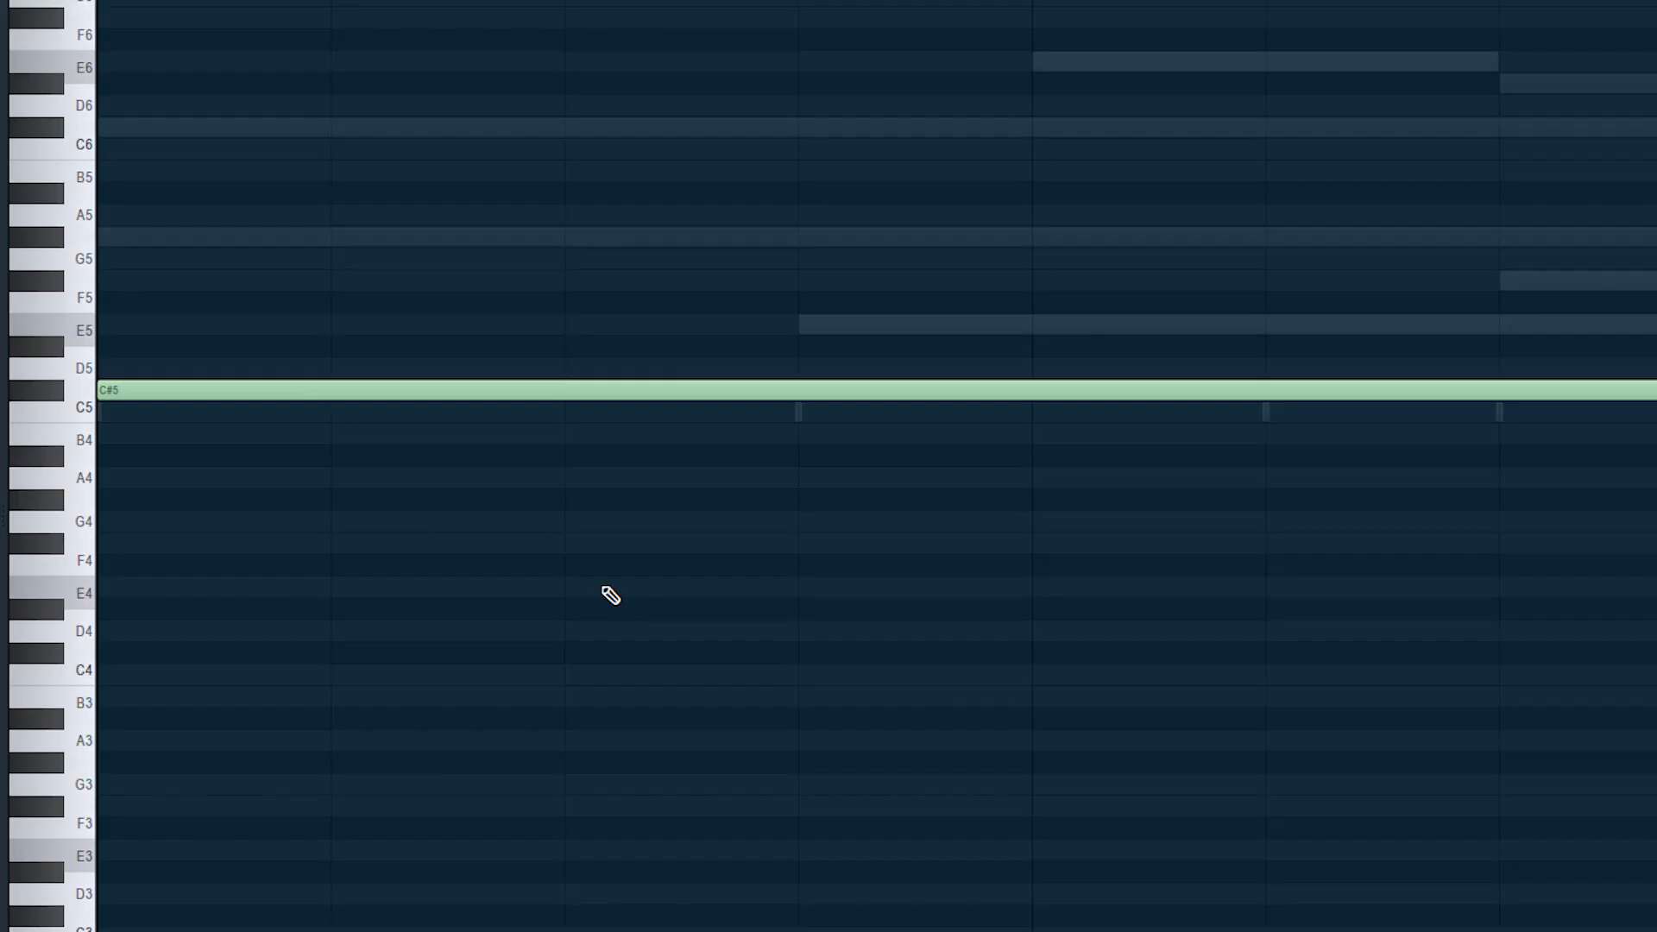
pyautogui.click(479, 216)
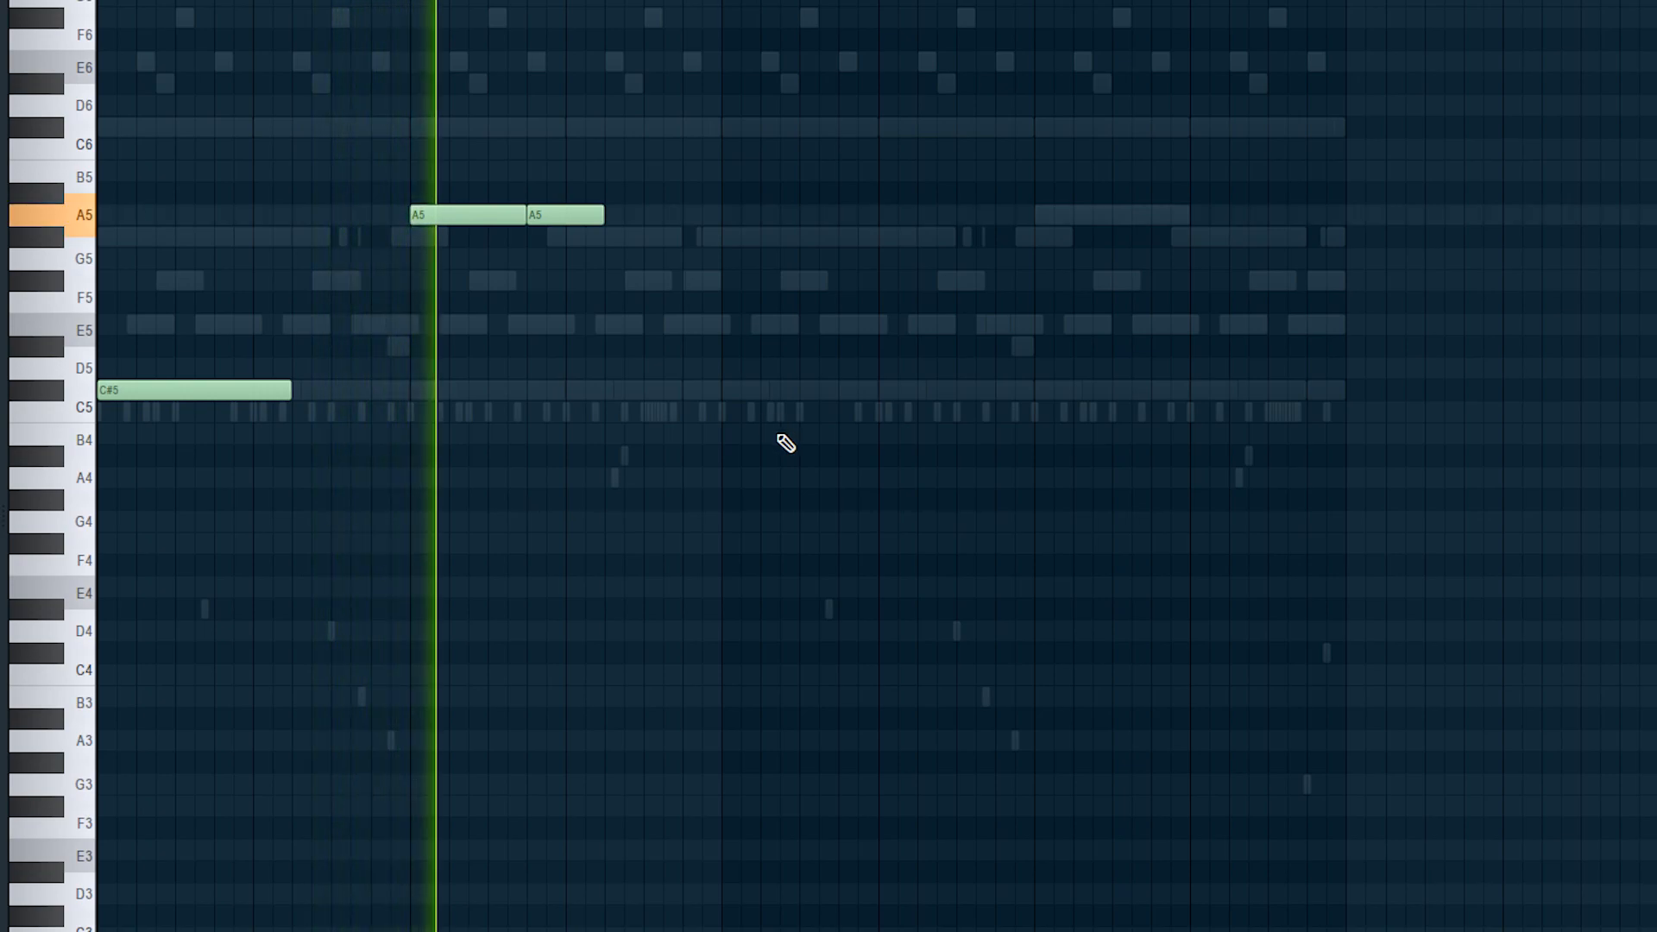
pyautogui.hotkey('ctrl', 'b')
# Vary the Z6 808 2 line in bar 6 with a one-beat C#6 on beat 1 and a one-beat C#5 on beat 2.
pyautogui.press('space')
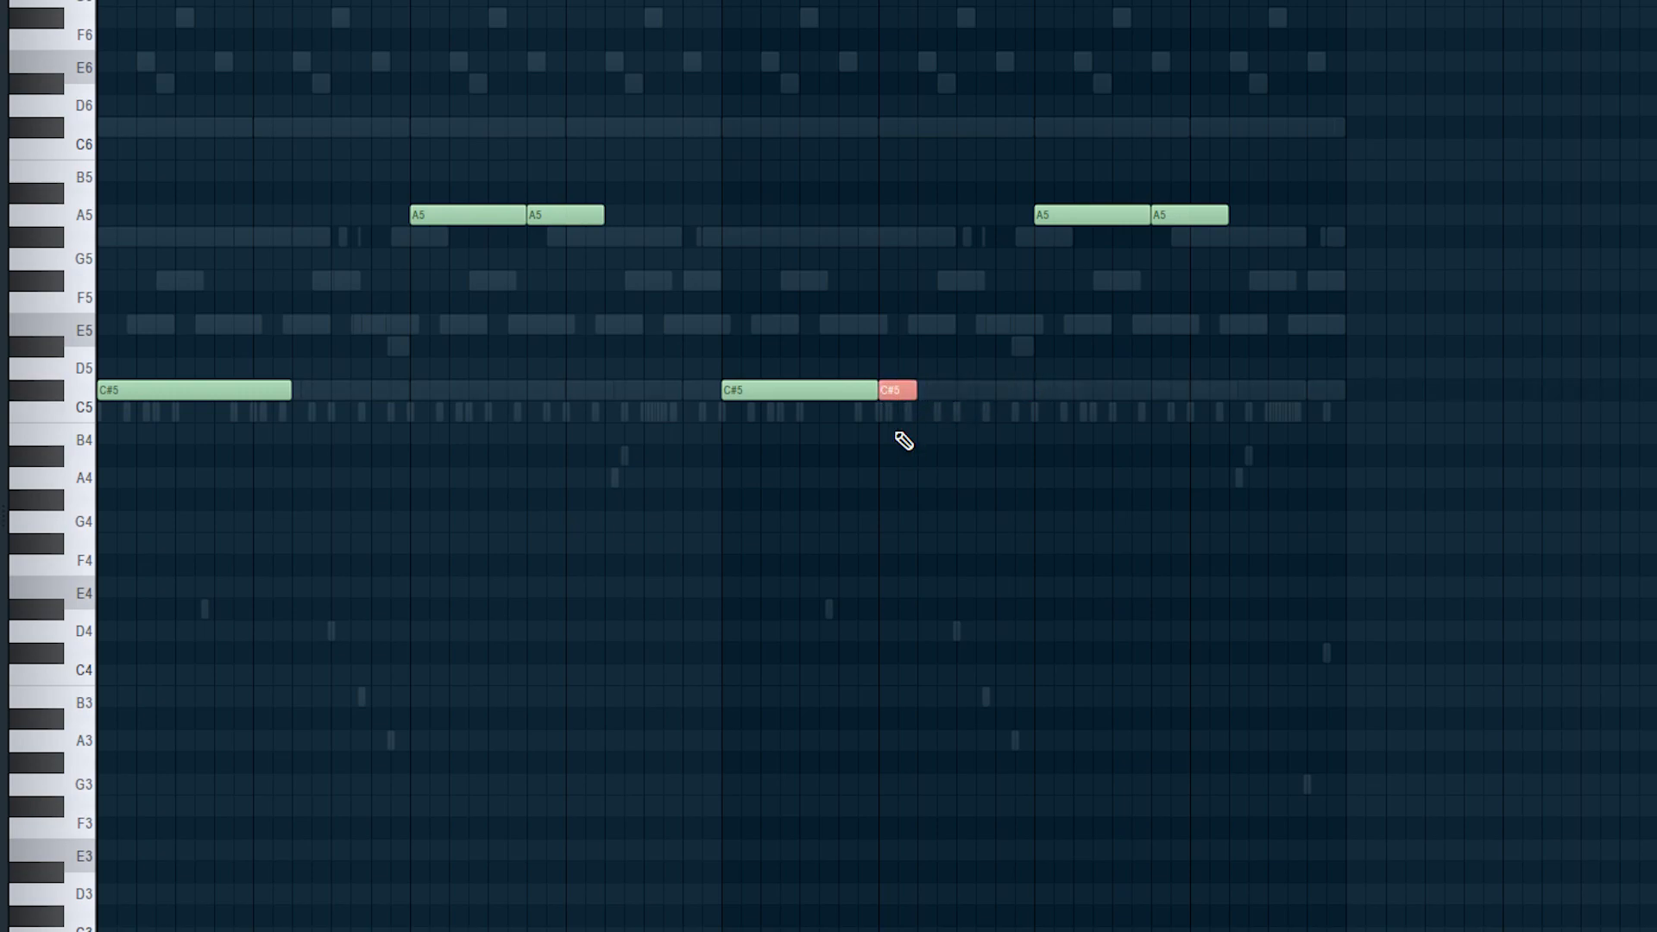
pyautogui.press('space')
pyautogui.click(919, 389)
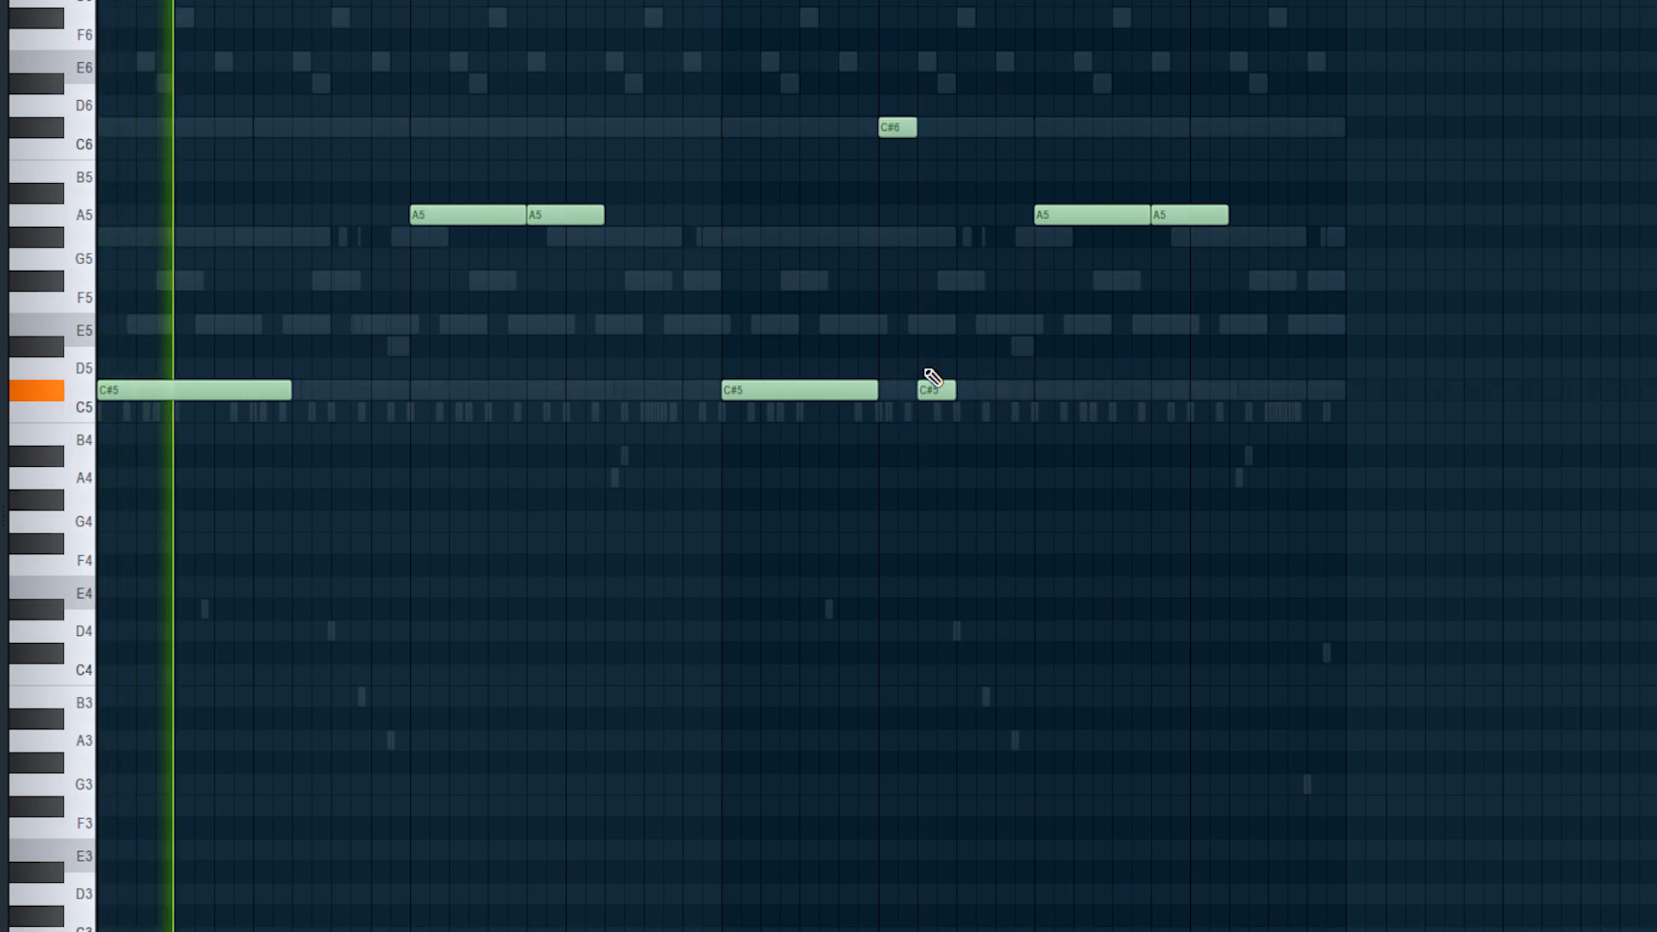
pyautogui.scroll(3, 1036, 297)
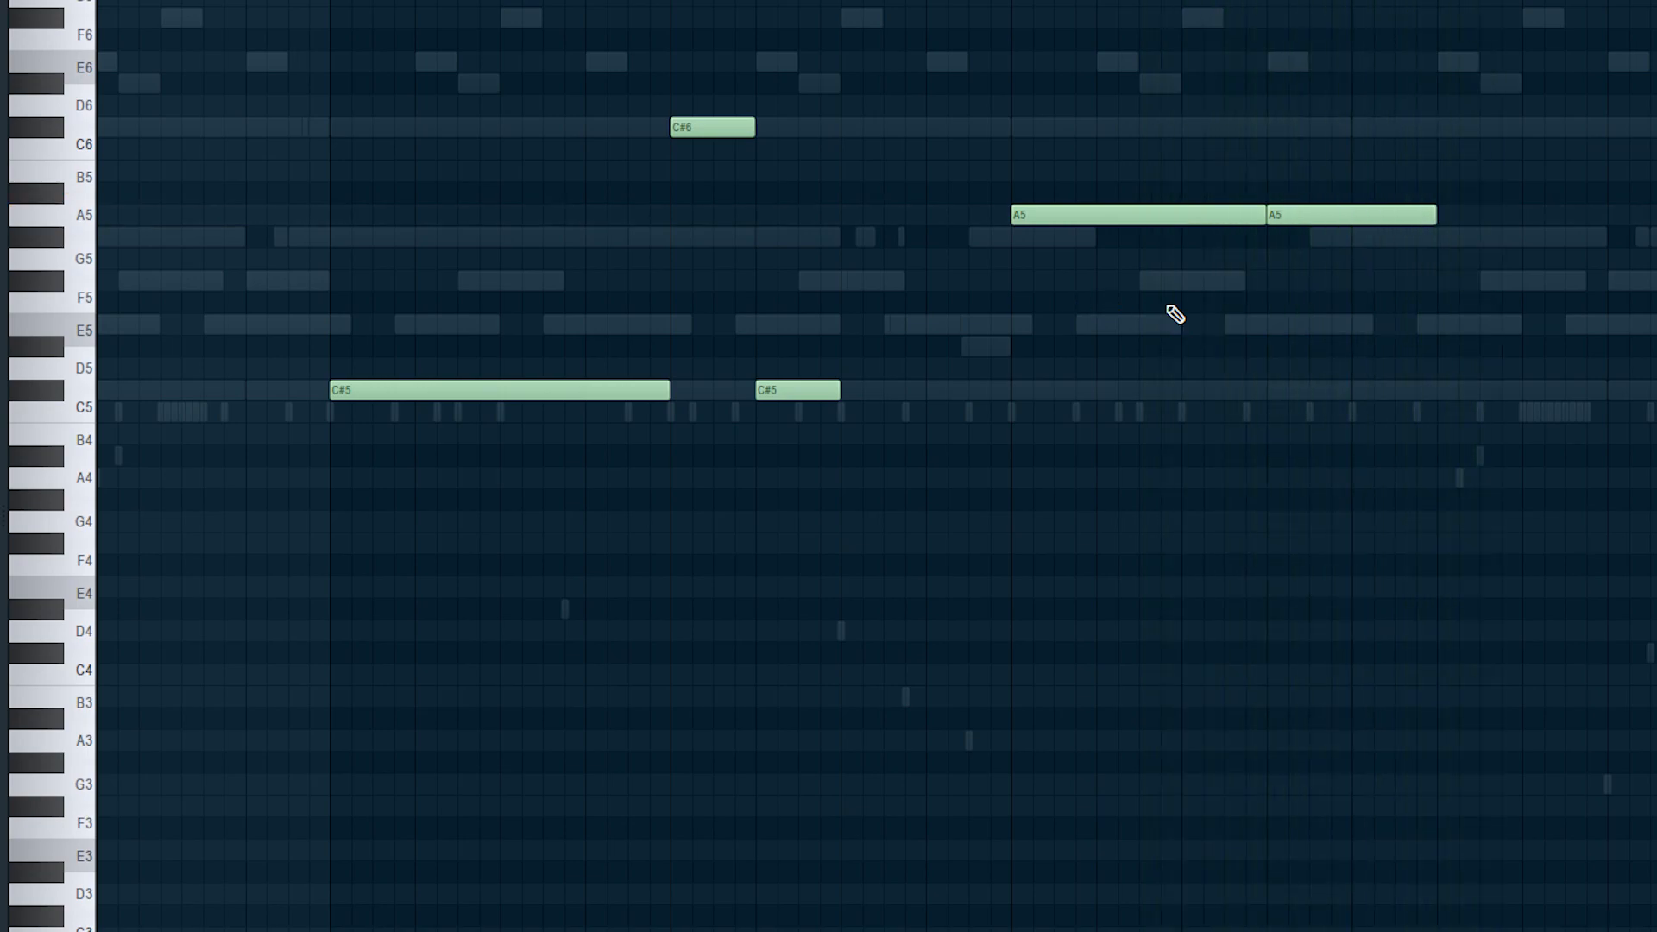
pyautogui.hotkey('ctrl', 'a')
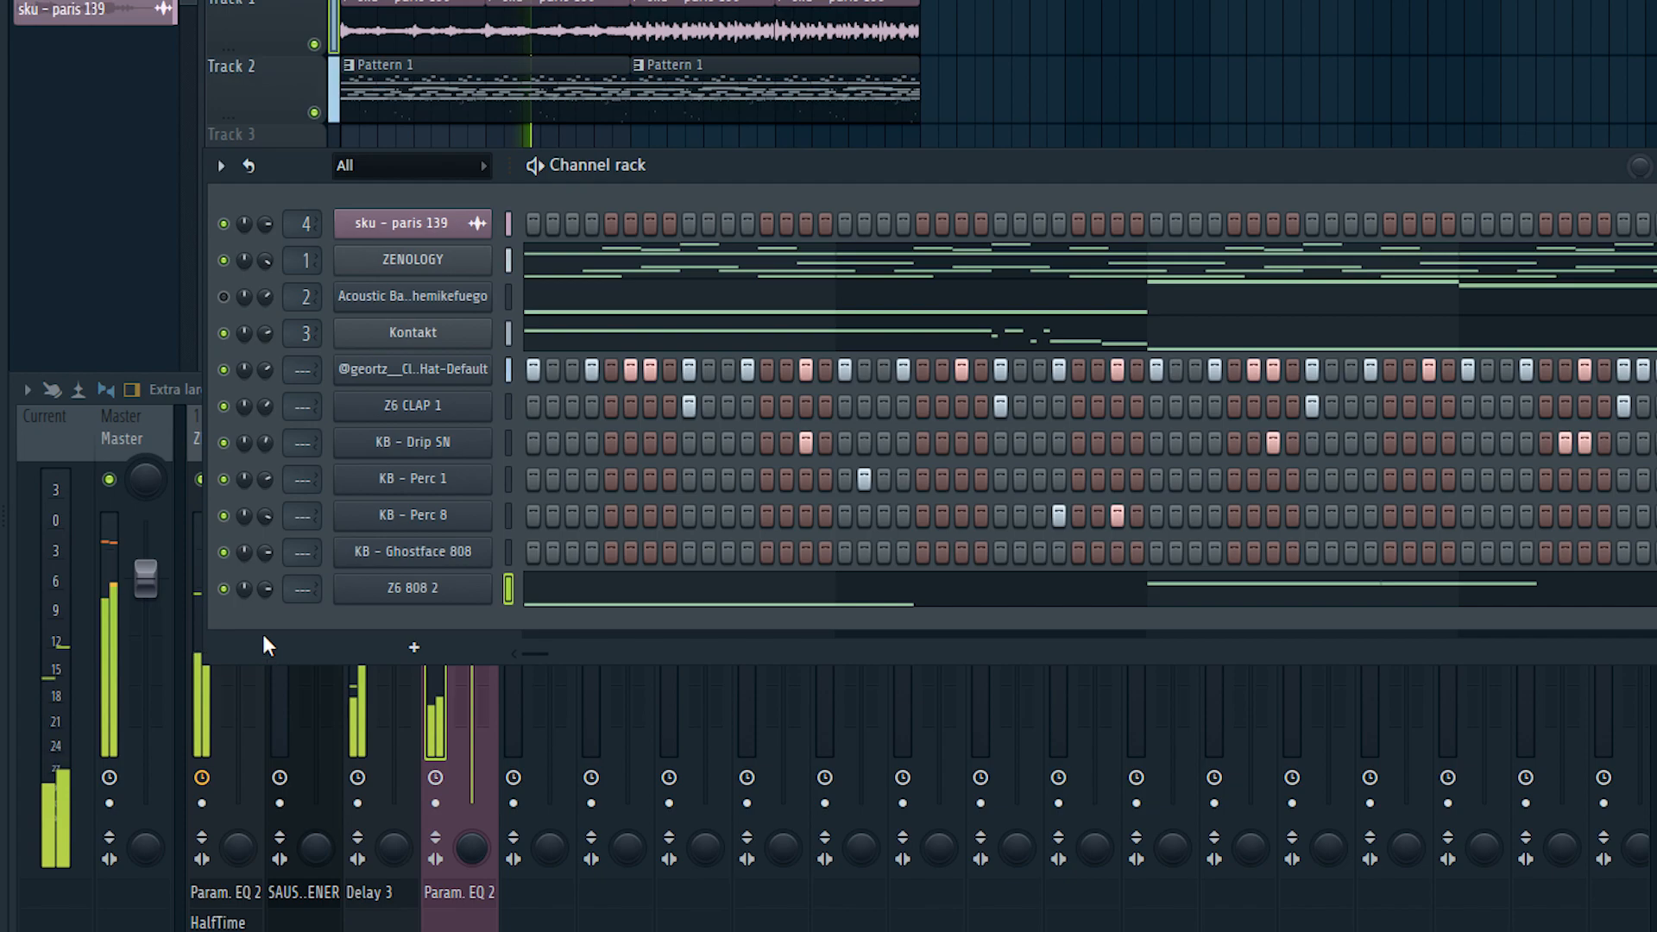
# Open KB - Ghostface 808 in the piano roll and add a one-beat C#5 on beat 2 of bar 2 and a two-beat C#5 on beat 3.
pyautogui.rightClick(442, 551)
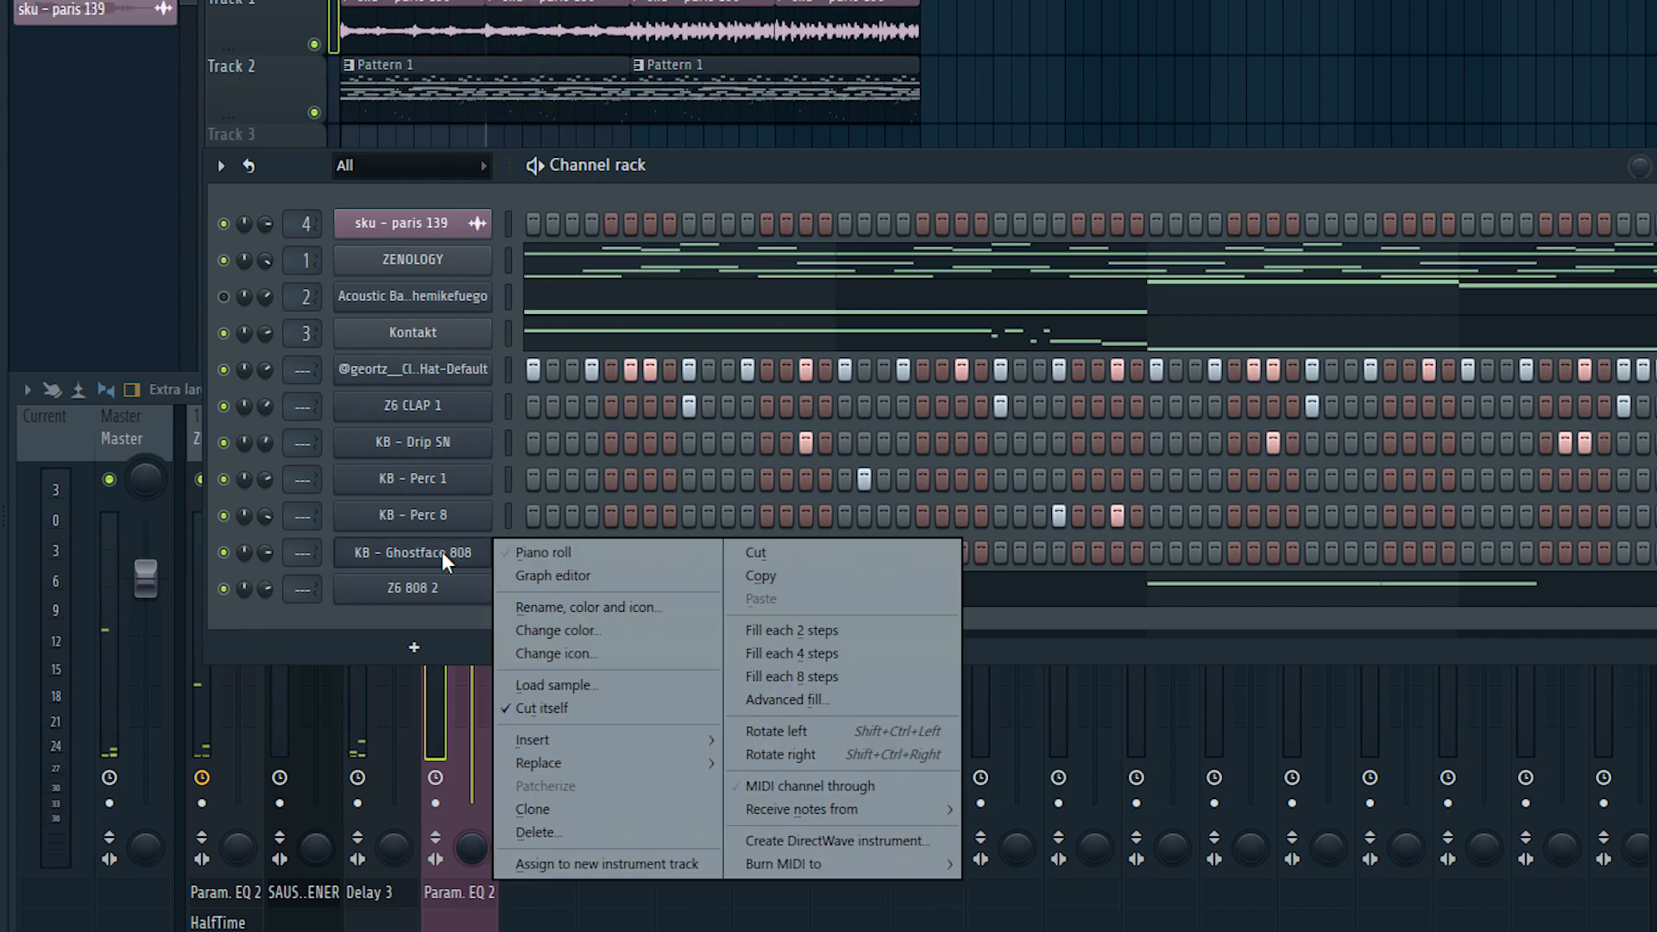
pyautogui.click(583, 558)
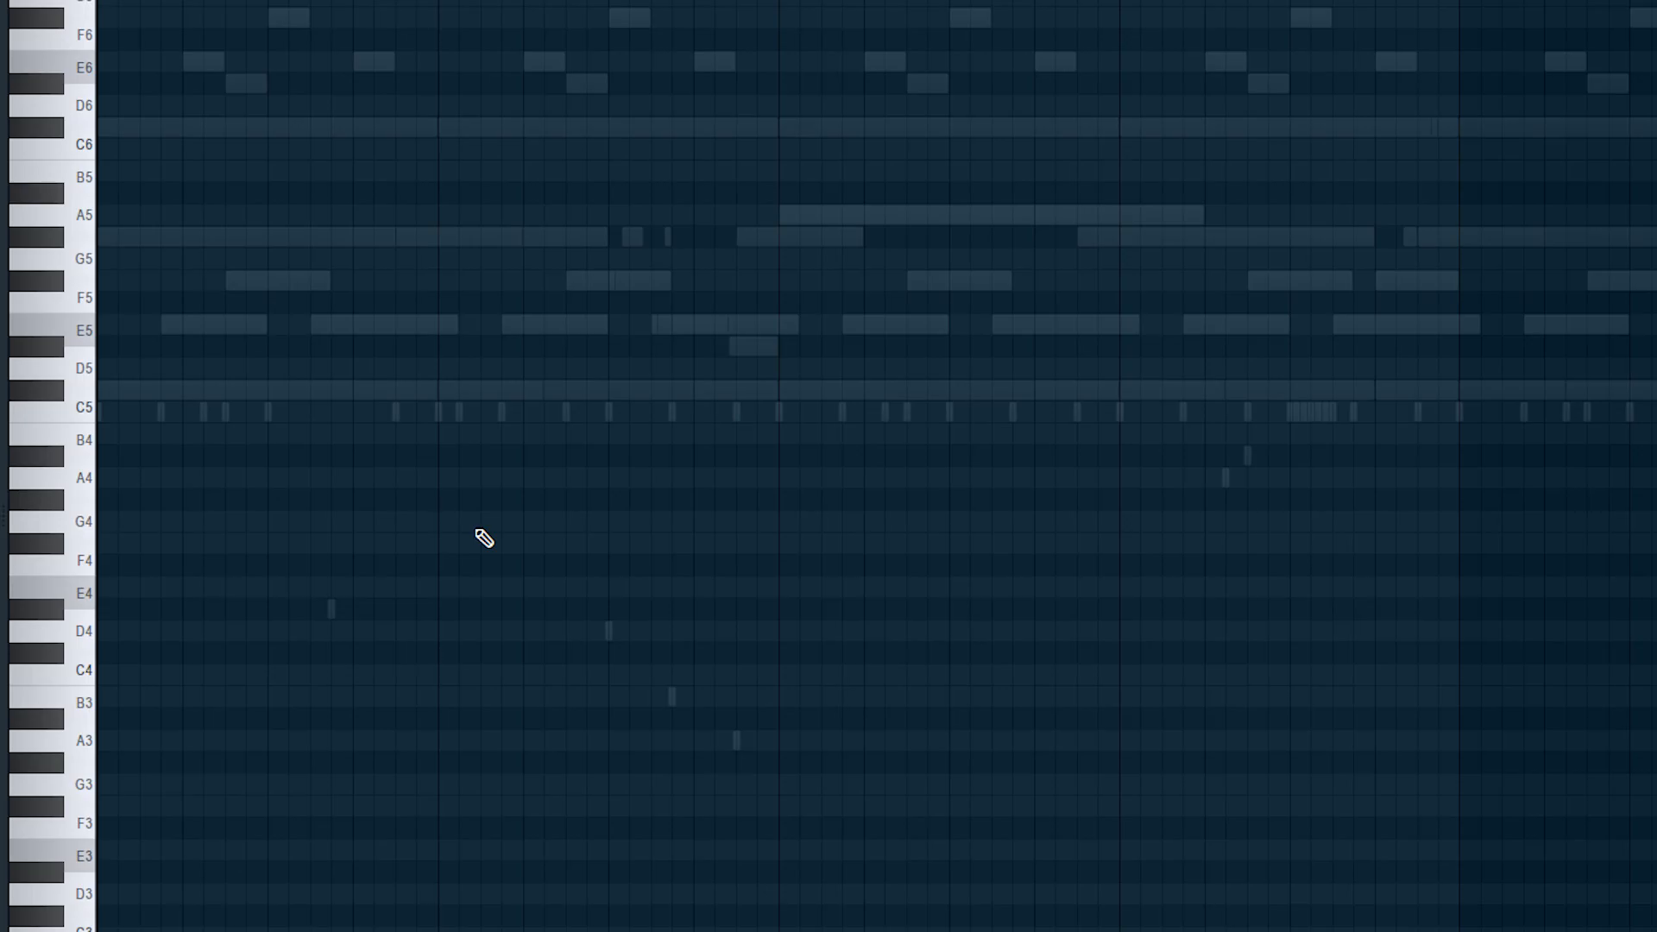
pyautogui.click(483, 390)
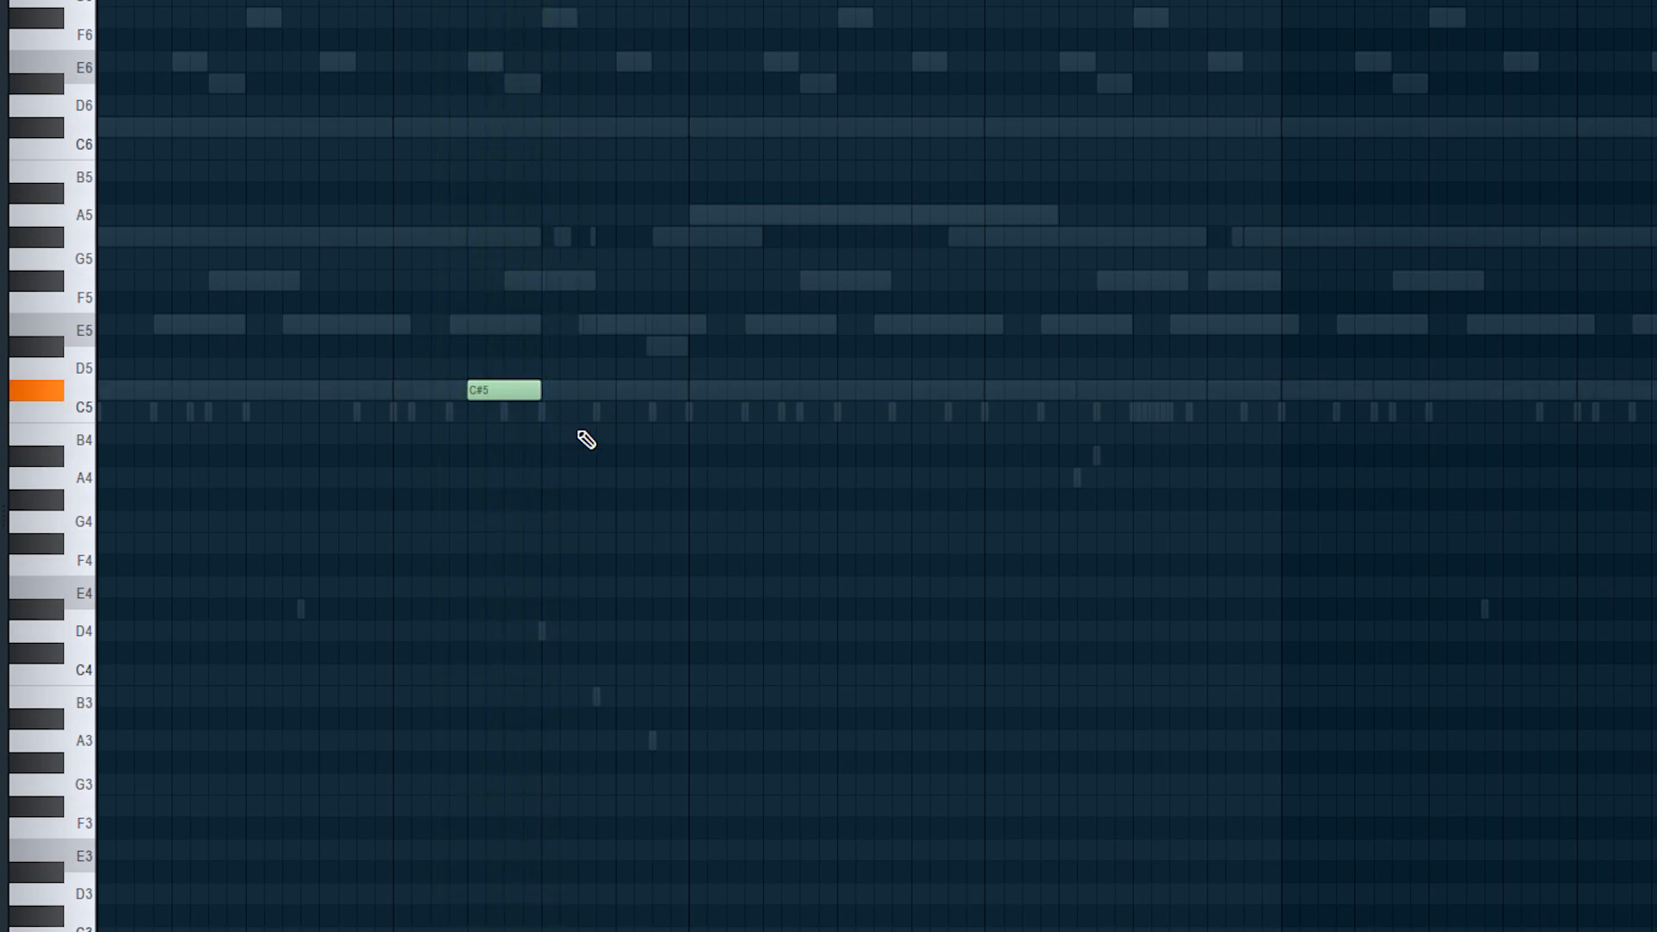
pyautogui.click(547, 390)
pyautogui.moveTo(613, 392); pyautogui.dragTo(683, 401)
pyautogui.scroll(-2, 552, 464)
pyautogui.scroll(-2, 533, 471)
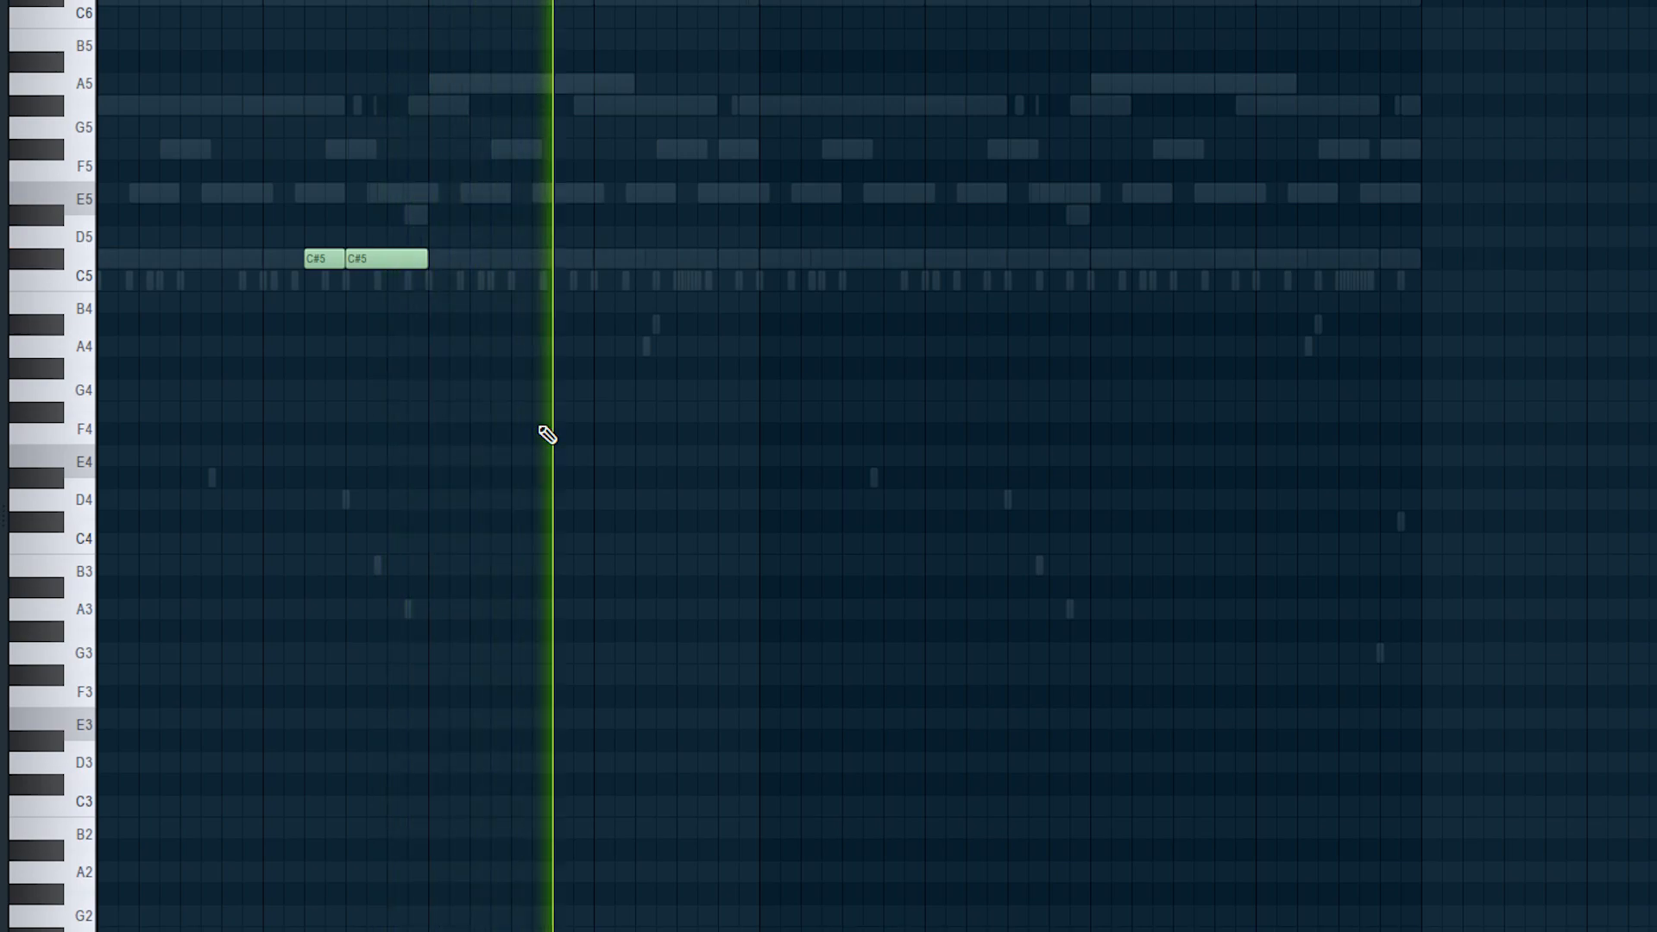
# Add one-beat KB - Ghostface 808 notes in bar 4: G#5 on beat 2 and F#5 on beats 3 and 4.
pyautogui.scroll(3, 547, 435)
pyautogui.moveTo(183, 258); pyautogui.dragTo(594, 78)
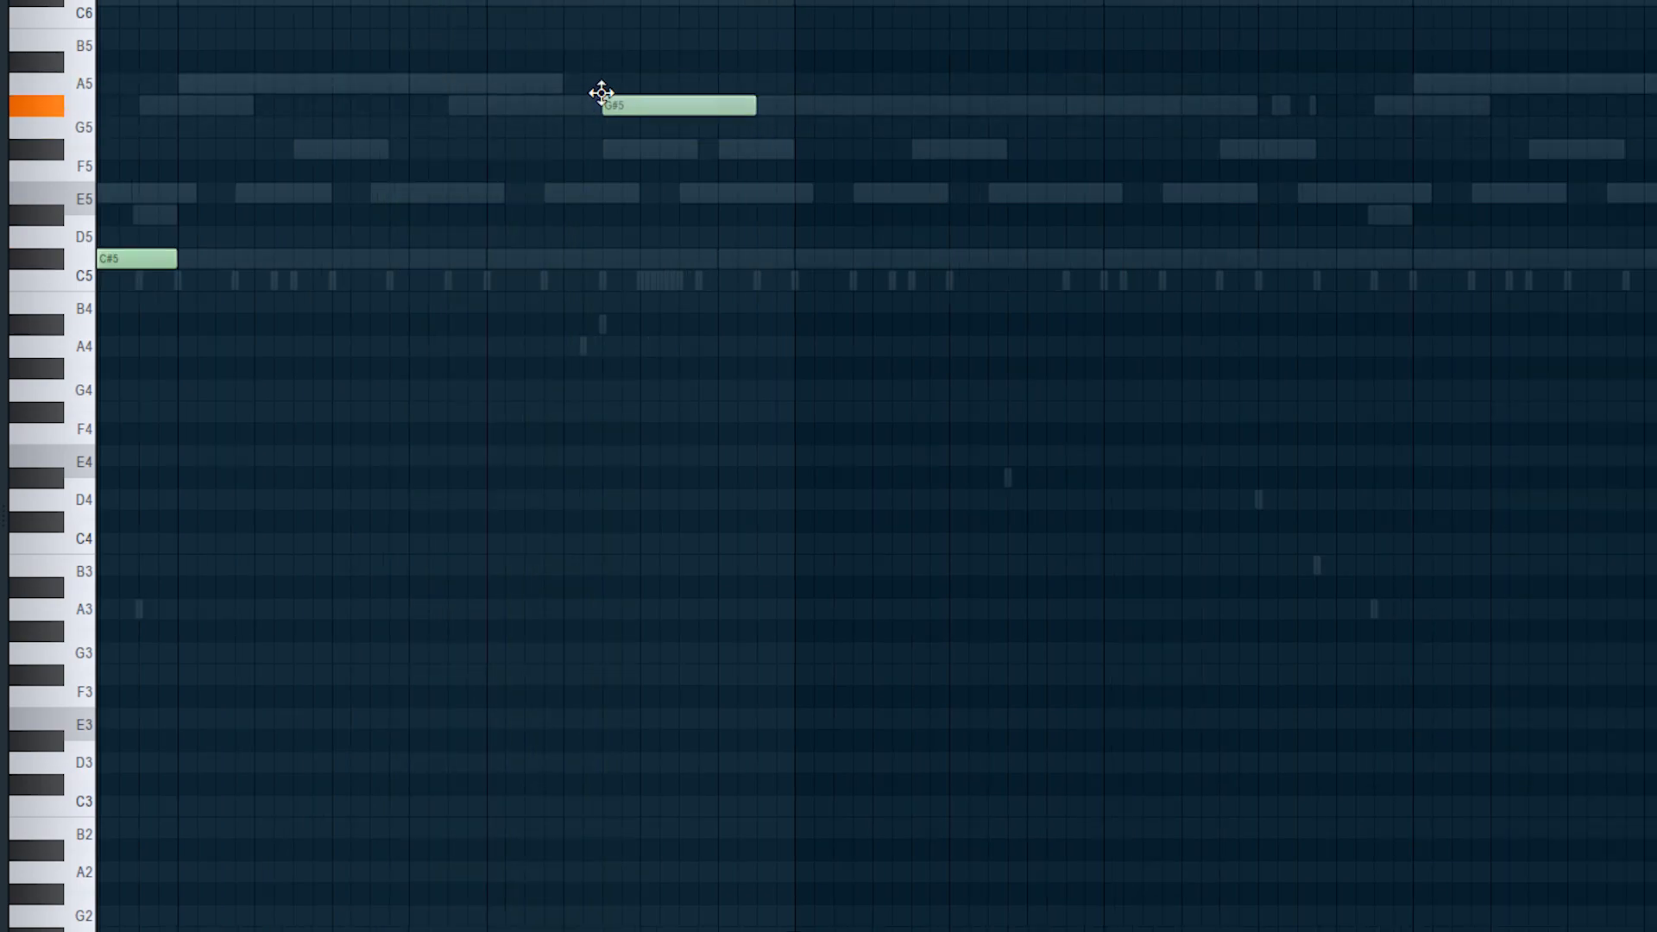
pyautogui.scroll(2, 717, 152)
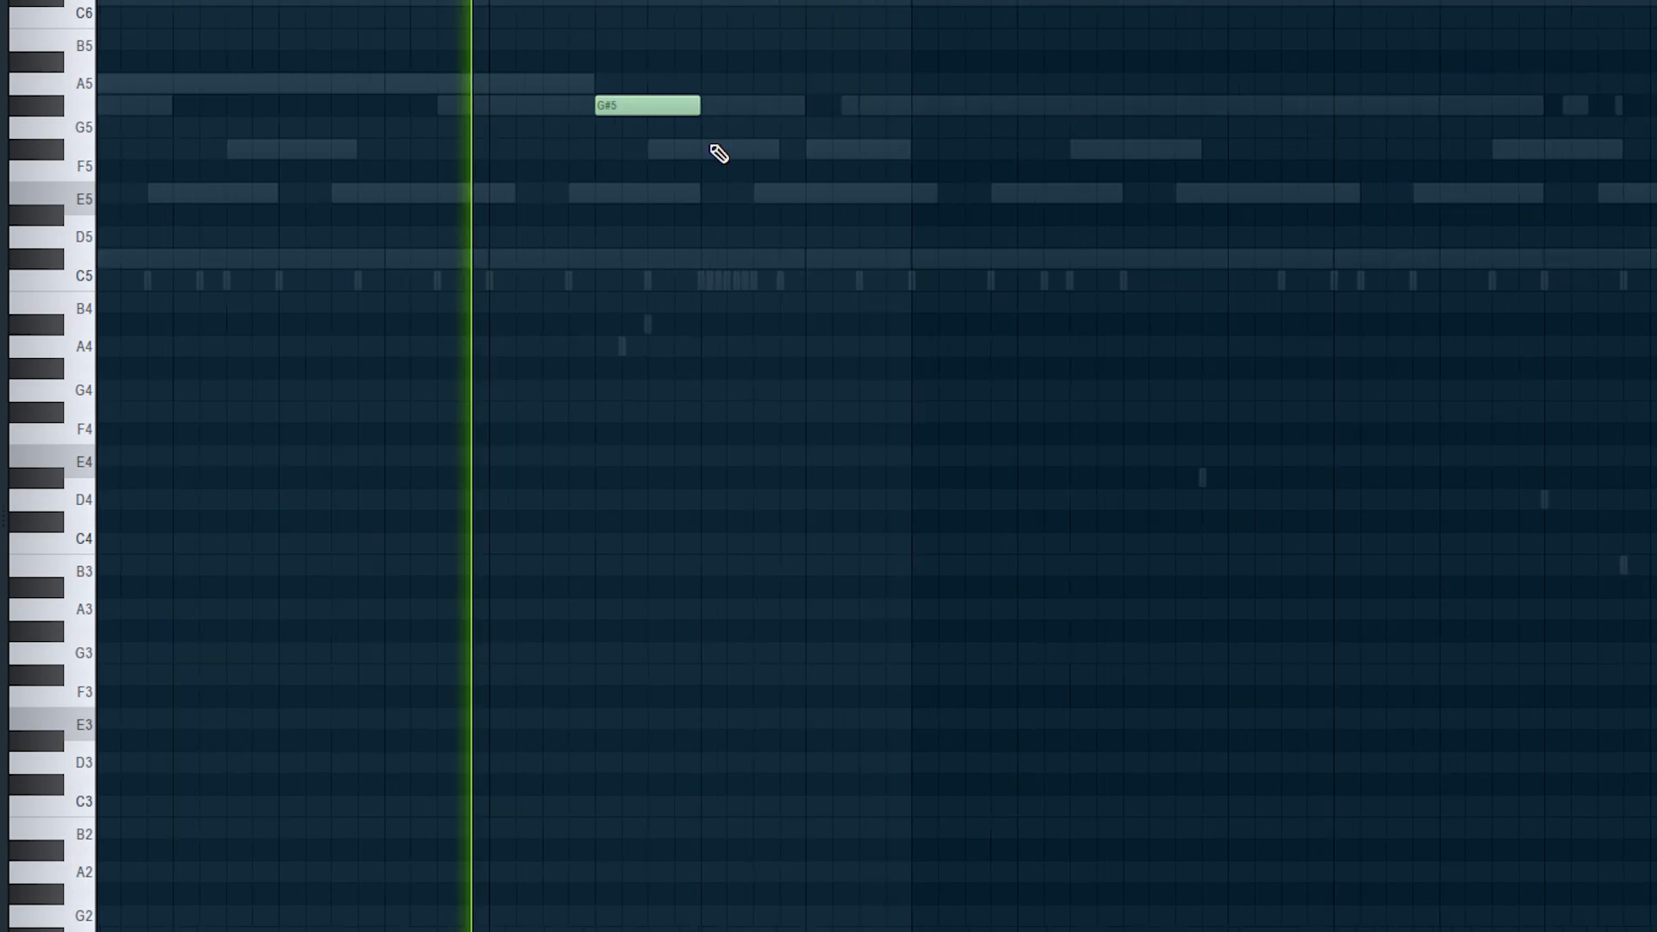
pyautogui.click(759, 149)
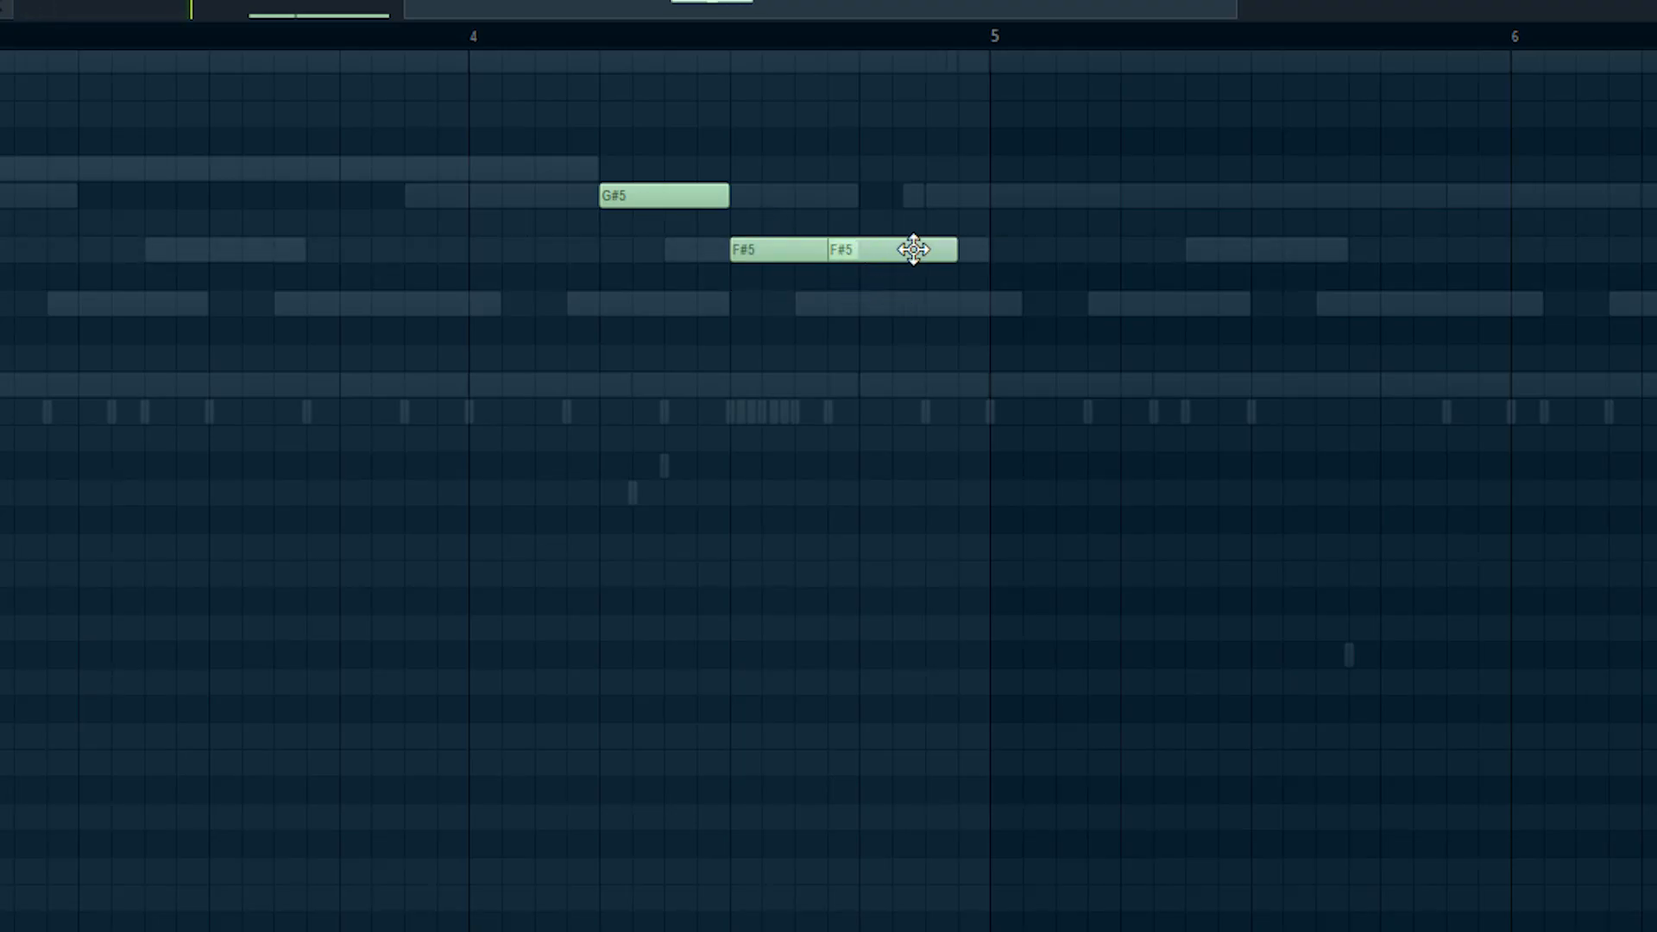
pyautogui.moveTo(913, 250); pyautogui.dragTo(934, 250)
# Choose a finer piano roll snap and replace the beat-4 F#5 in bar 4 with three eighth-beat F#5 notes.
pyautogui.click(100, 24)
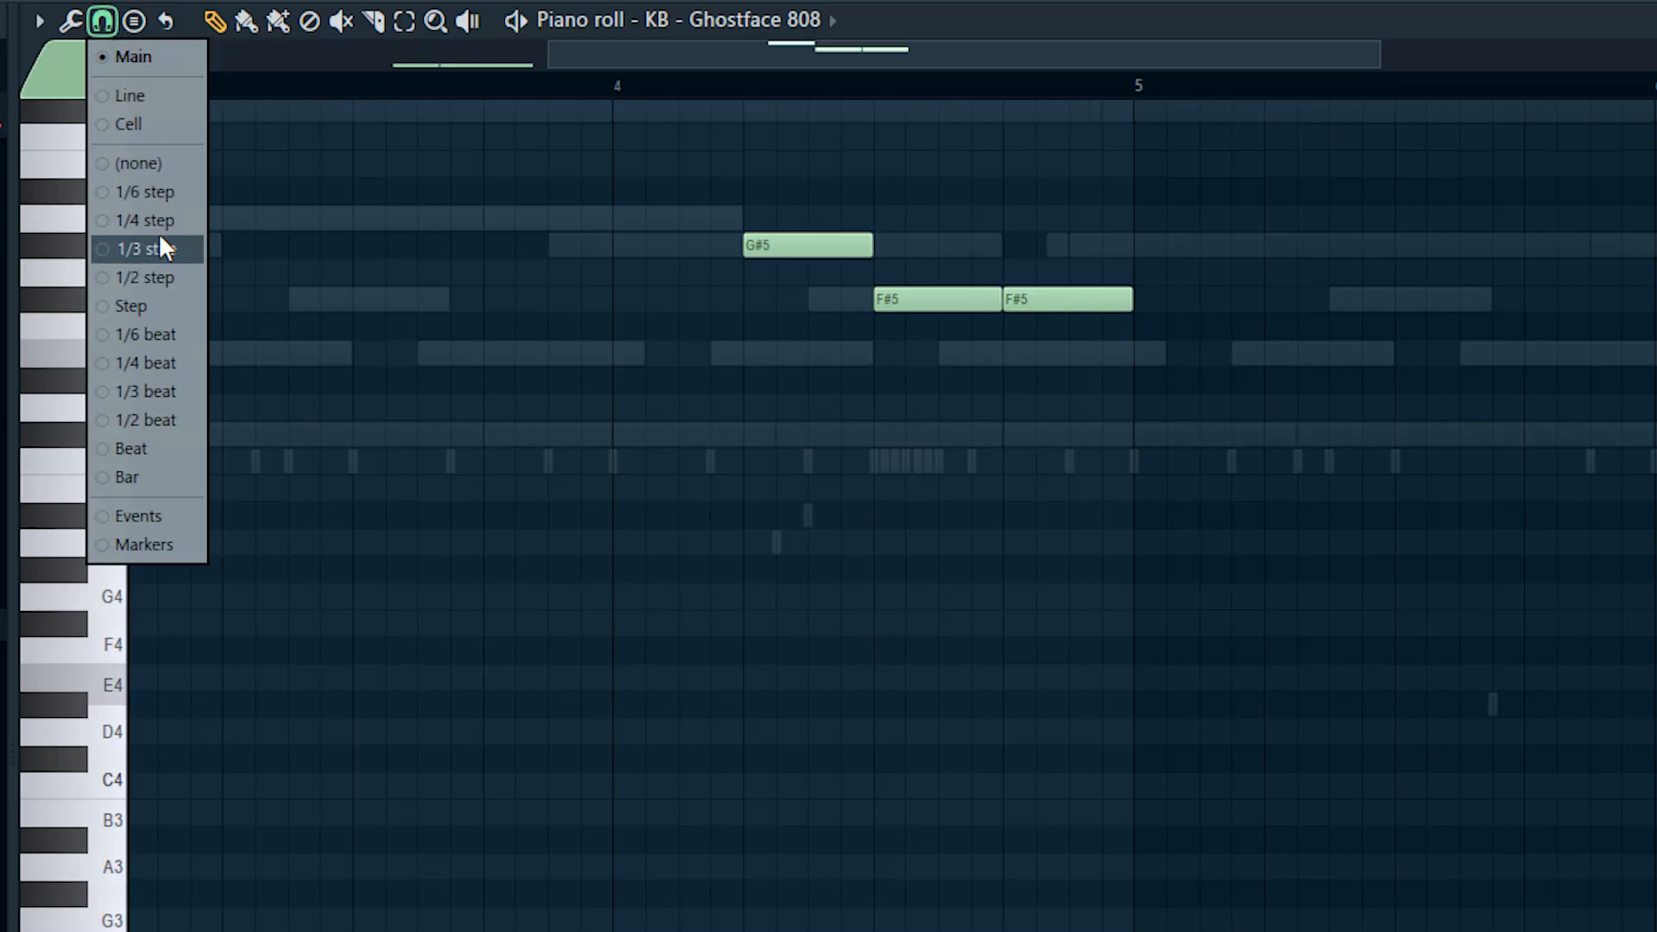
pyautogui.click(162, 249)
pyautogui.scroll(4, 1183, 348)
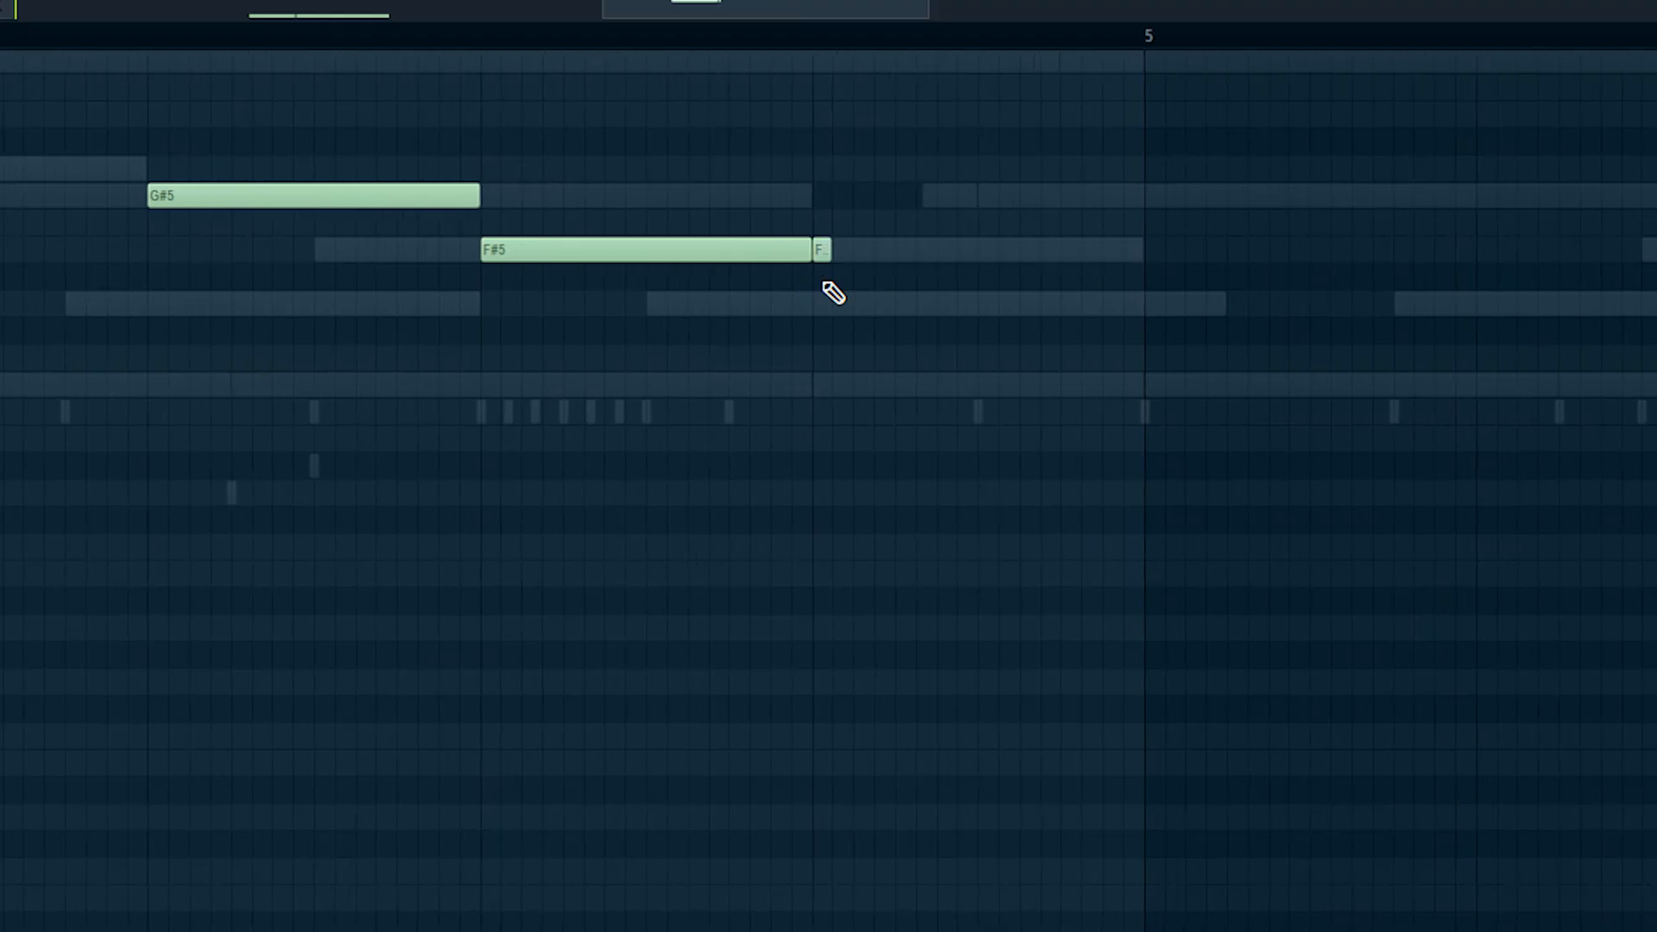
pyautogui.scroll(2, 833, 293)
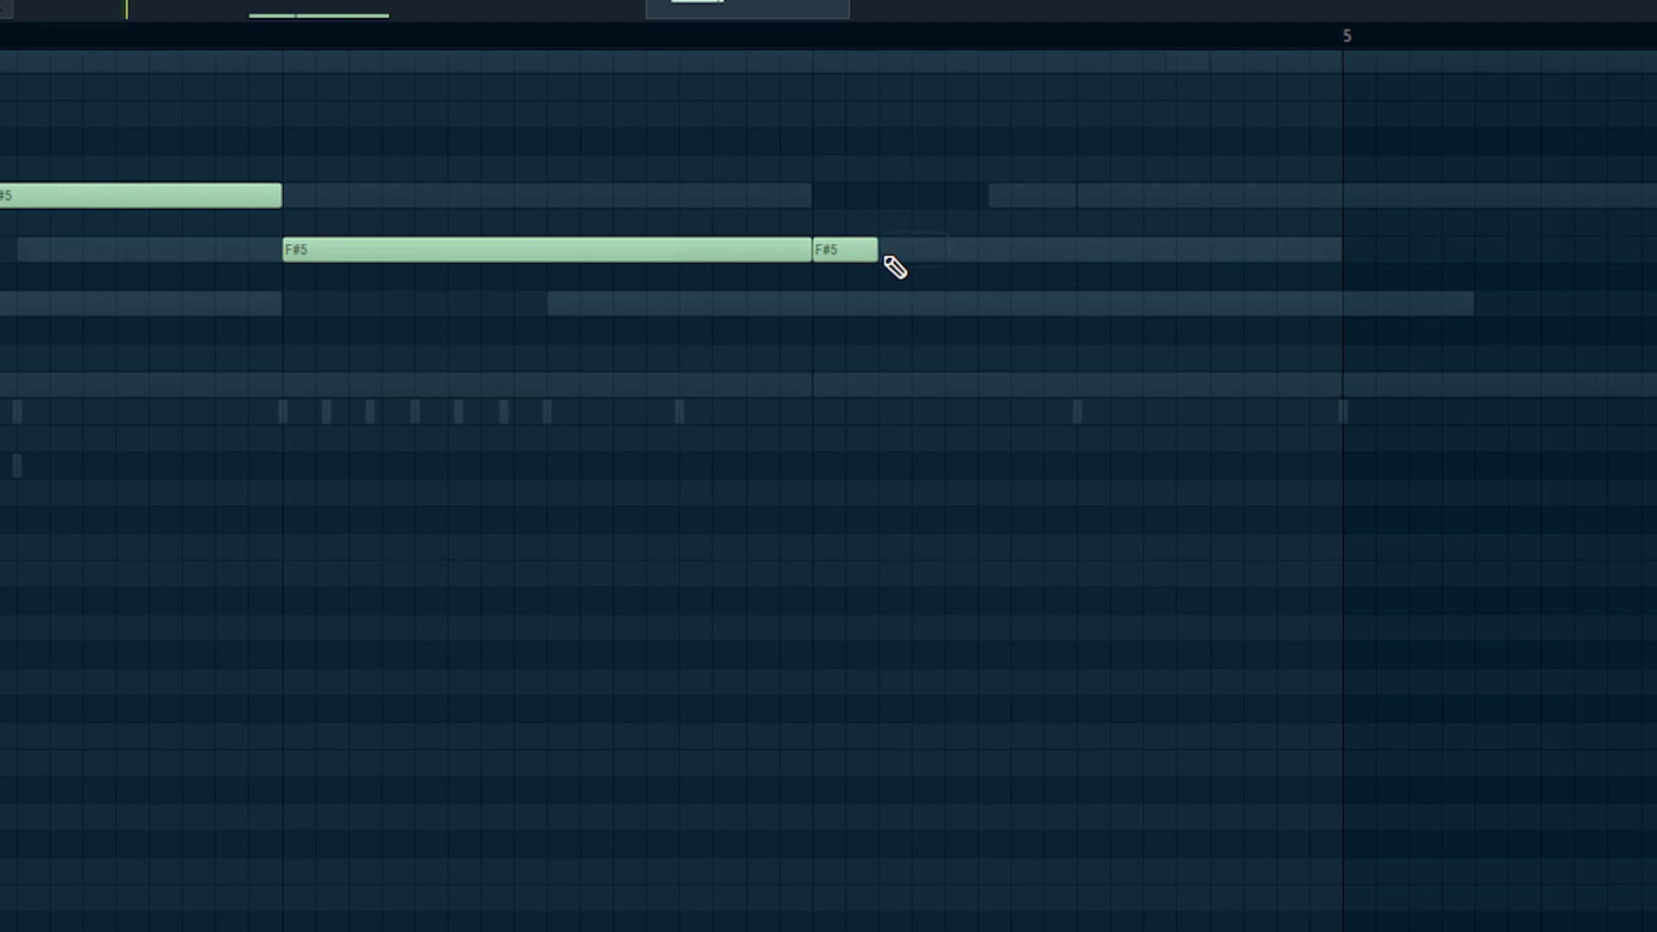
pyautogui.click(960, 254)
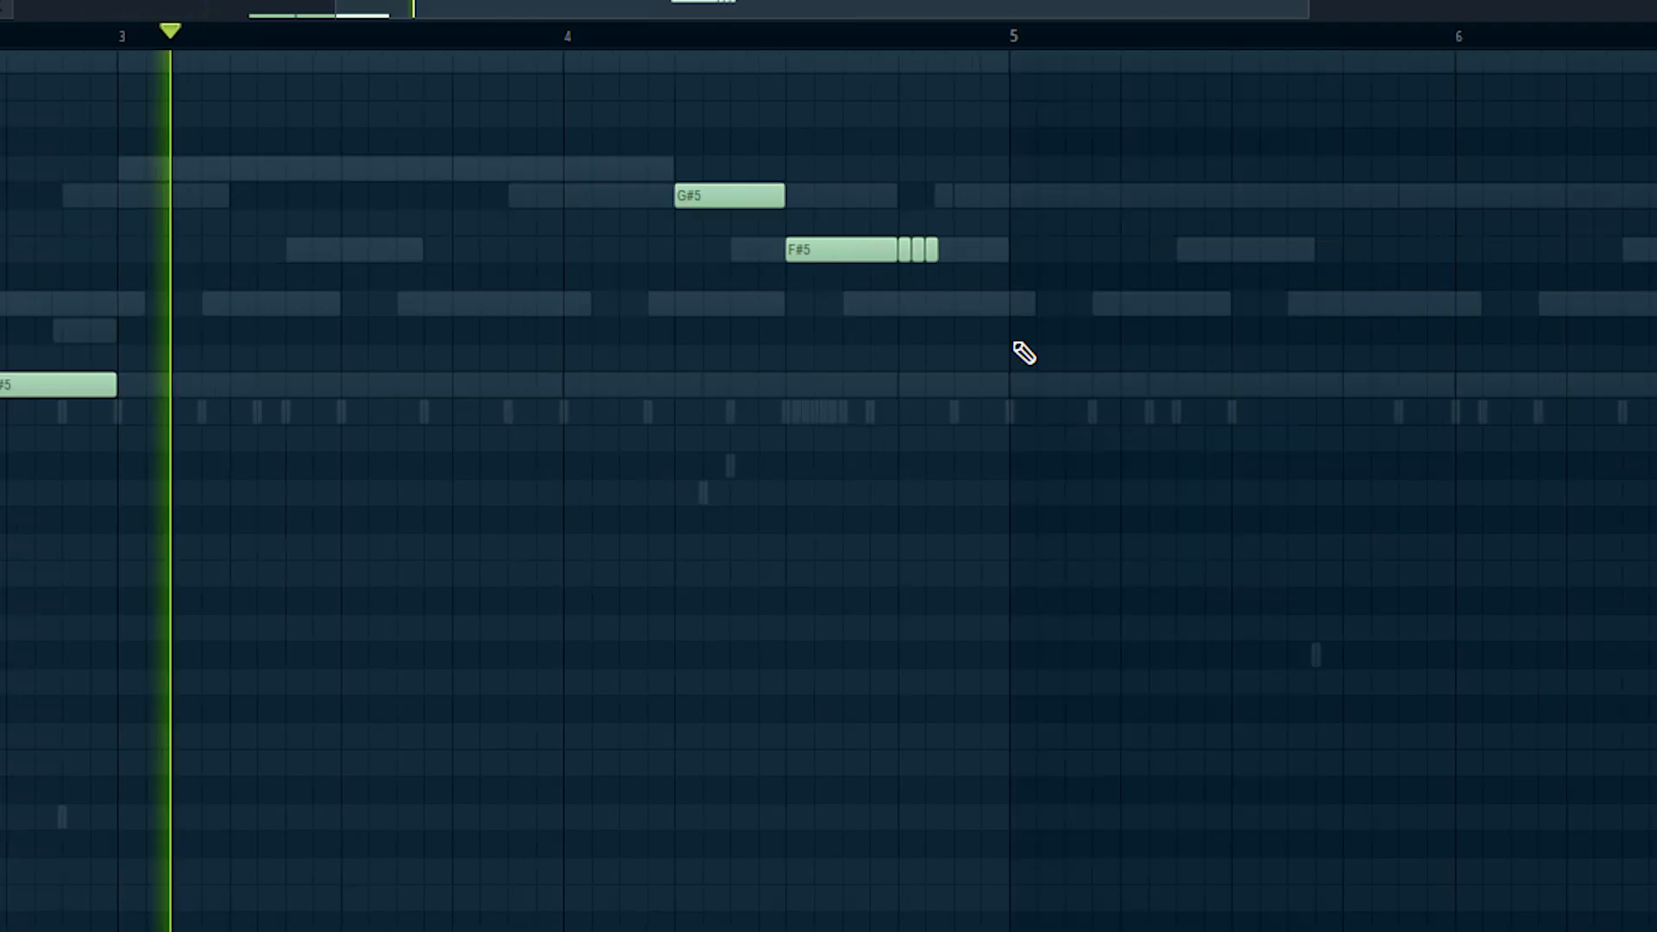
# Add a half-beat F#5 for KB - Ghostface 808 on the second half of beat 4 in bar 4 and play it back.
pyautogui.scroll(-2, 986, 325)
pyautogui.scroll(3, 998, 302)
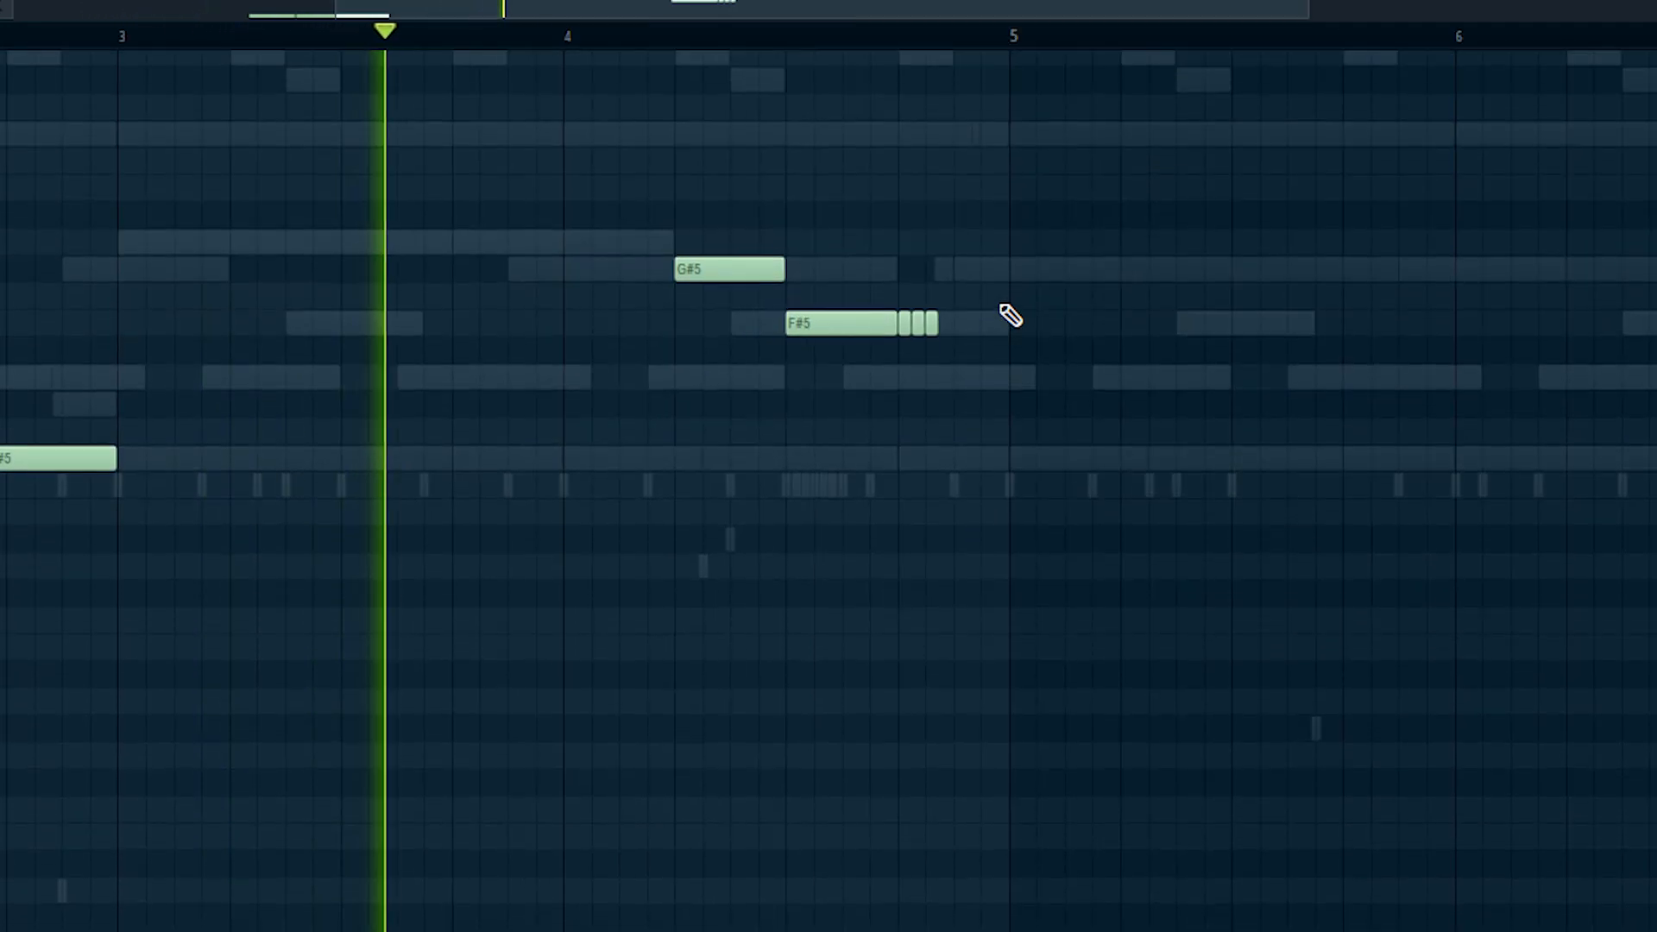
pyautogui.click(964, 333)
pyautogui.scroll(2, 1008, 359)
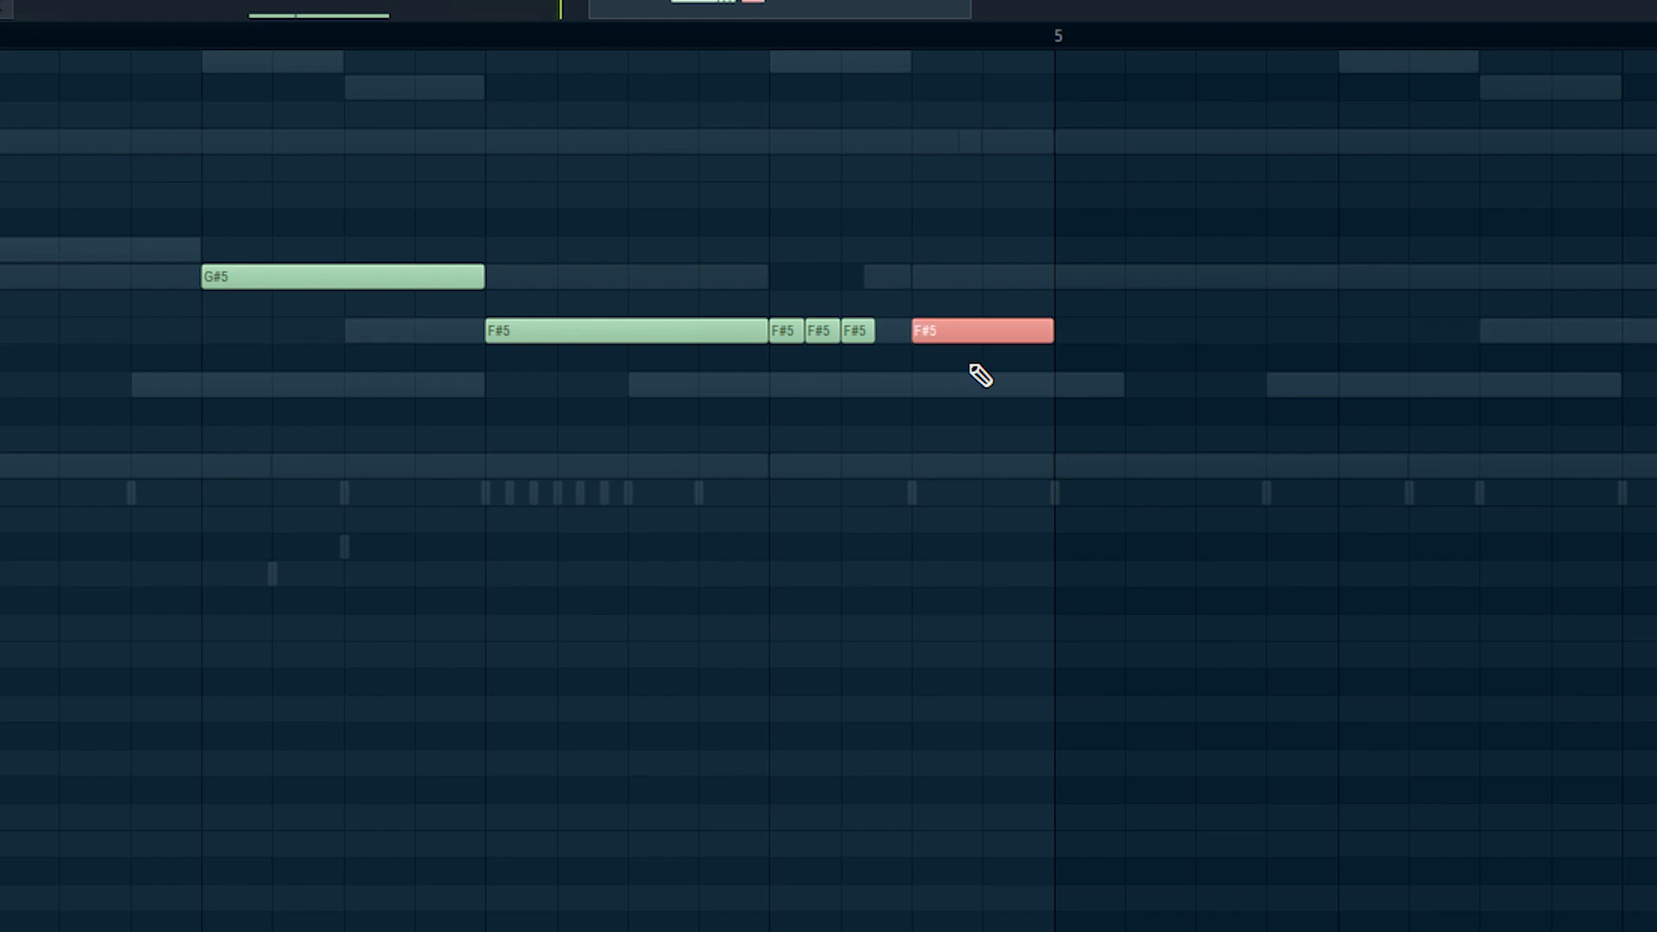
pyautogui.press('space')
pyautogui.scroll(-2, 990, 399)
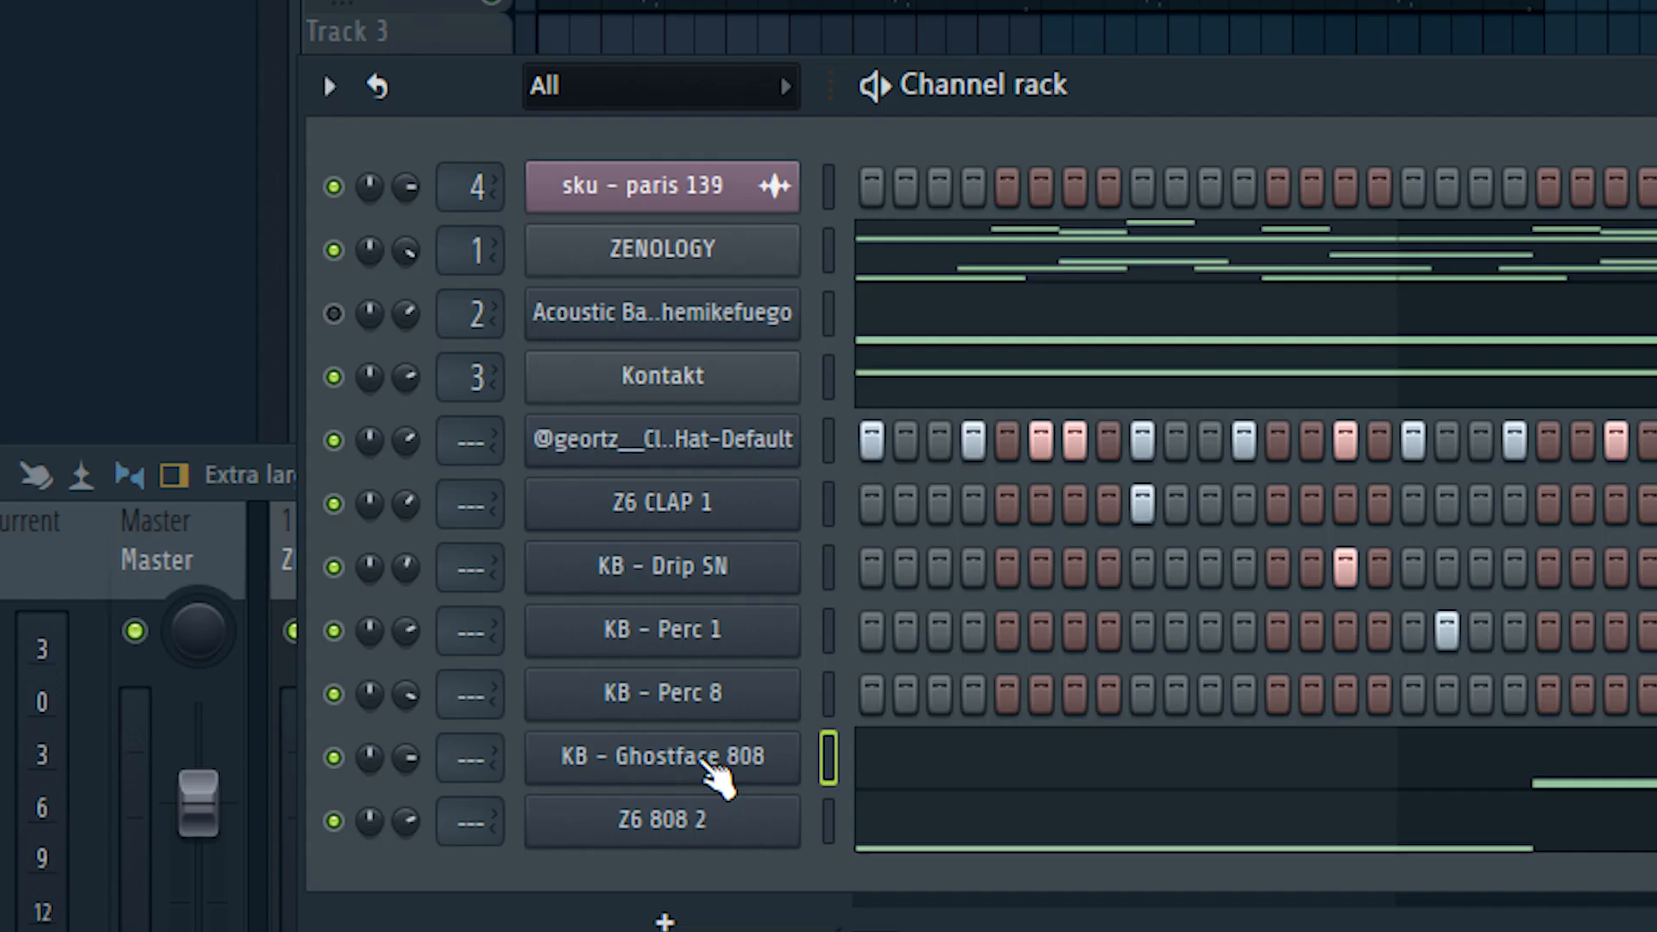
# Enable the volume envelope of KB - Ghostface 808 with zero attack and maximum hold.
pyautogui.click(710, 766)
pyautogui.click(241, 48)
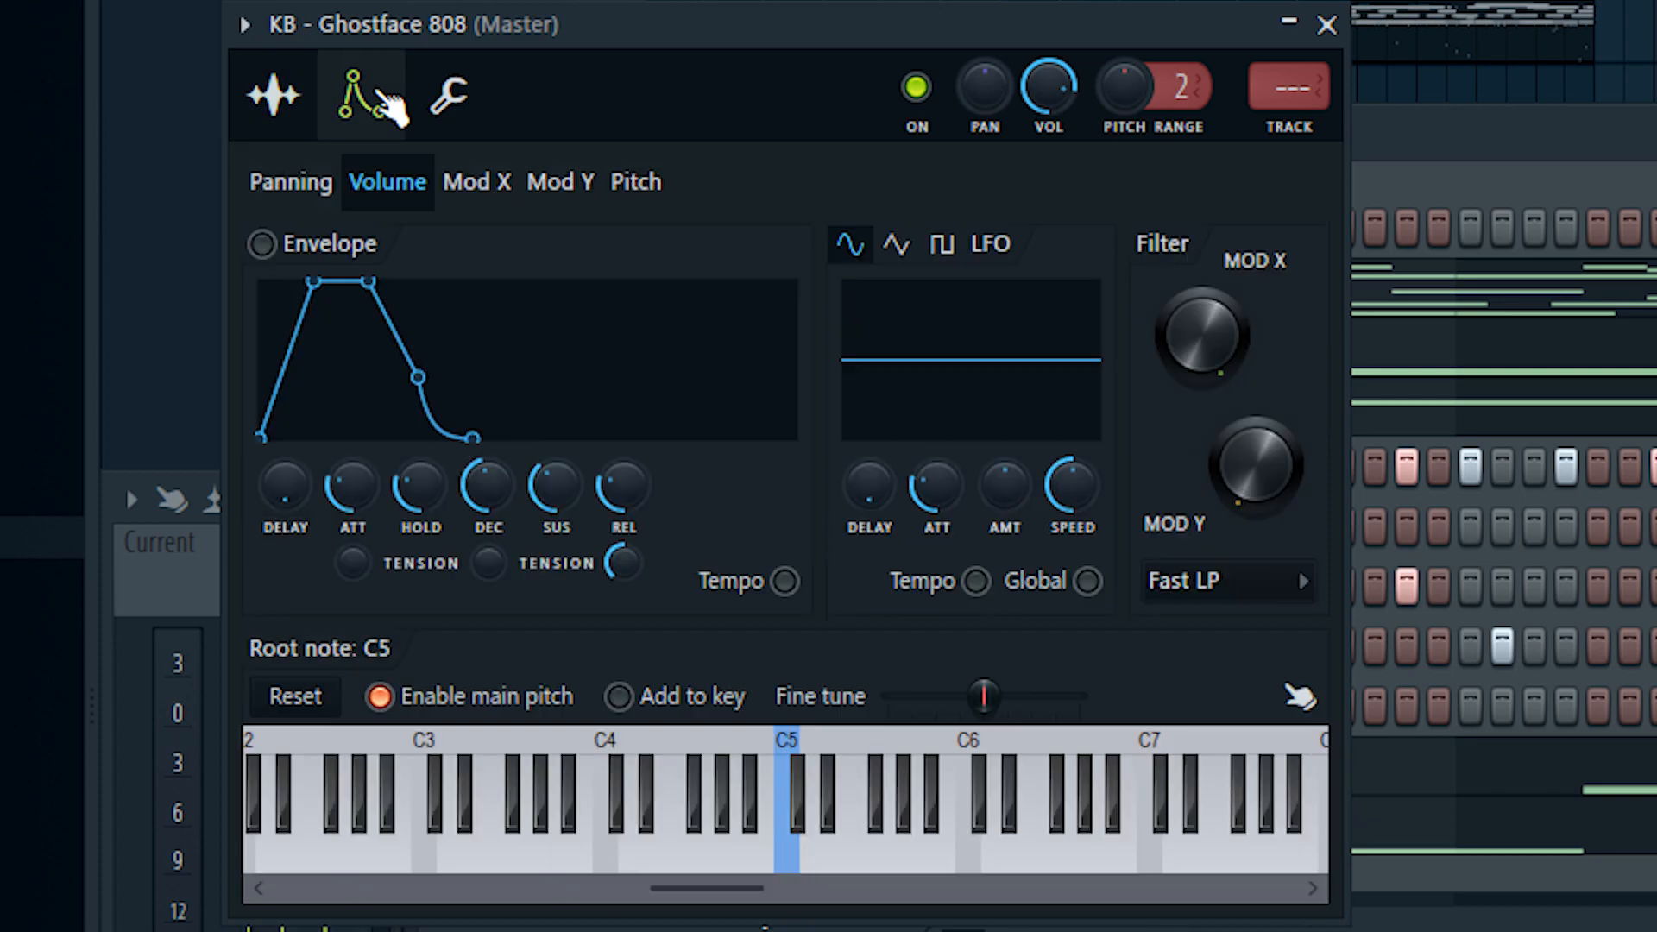
pyautogui.moveTo(351, 504); pyautogui.dragTo(353, 556)
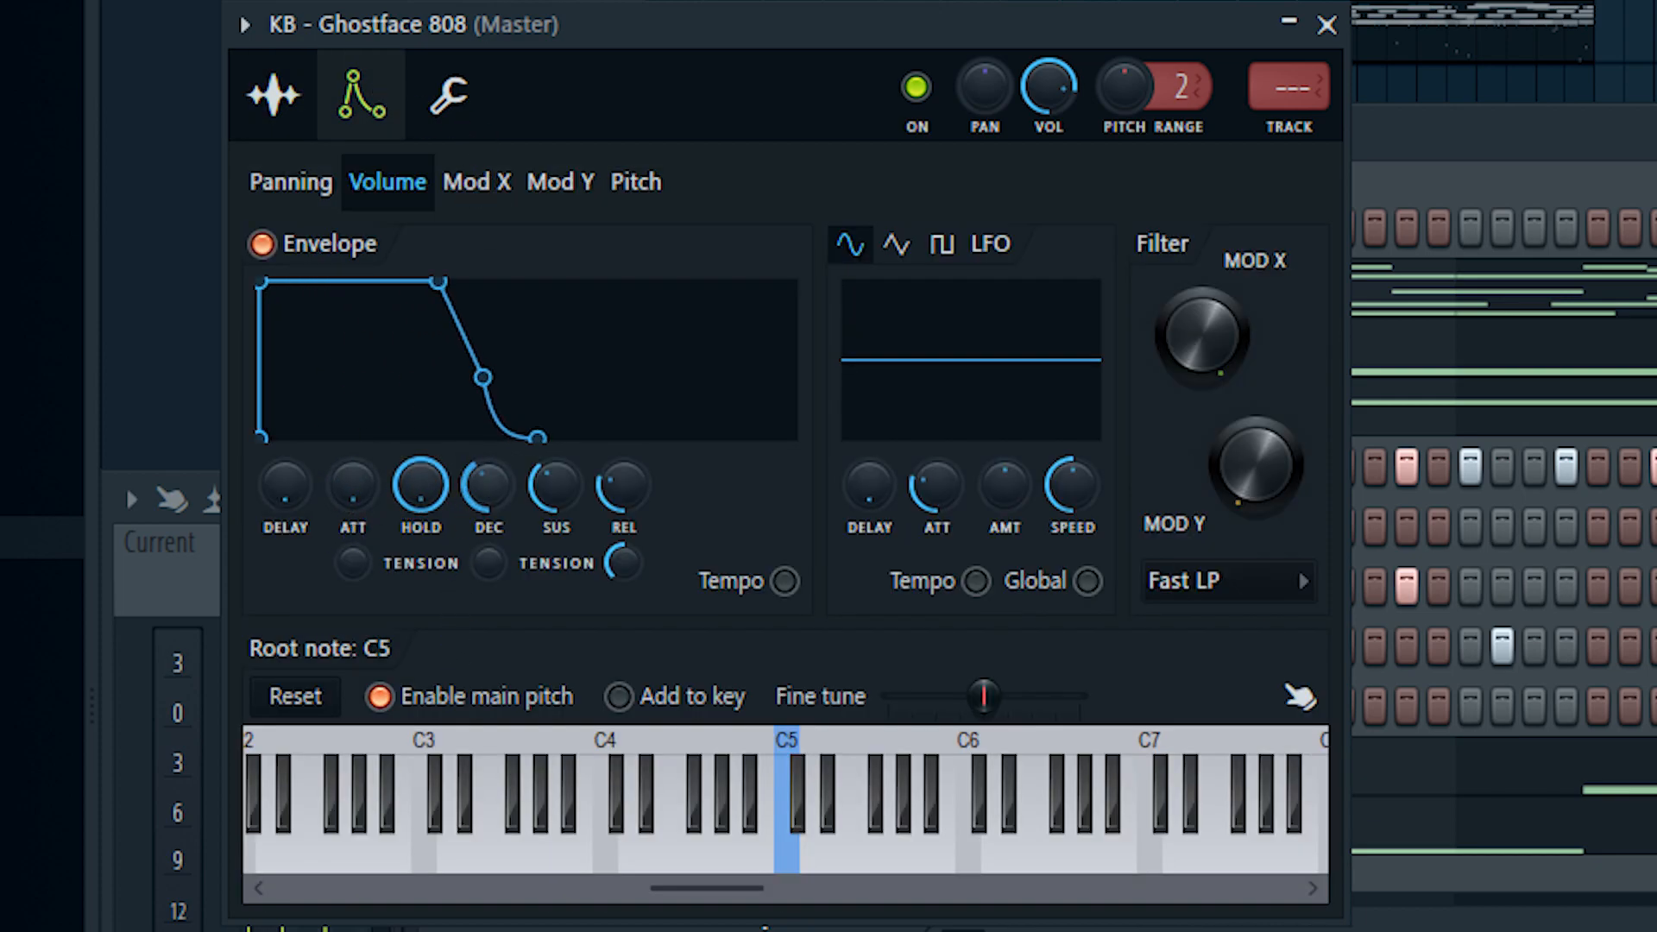
pyautogui.press('Escape')
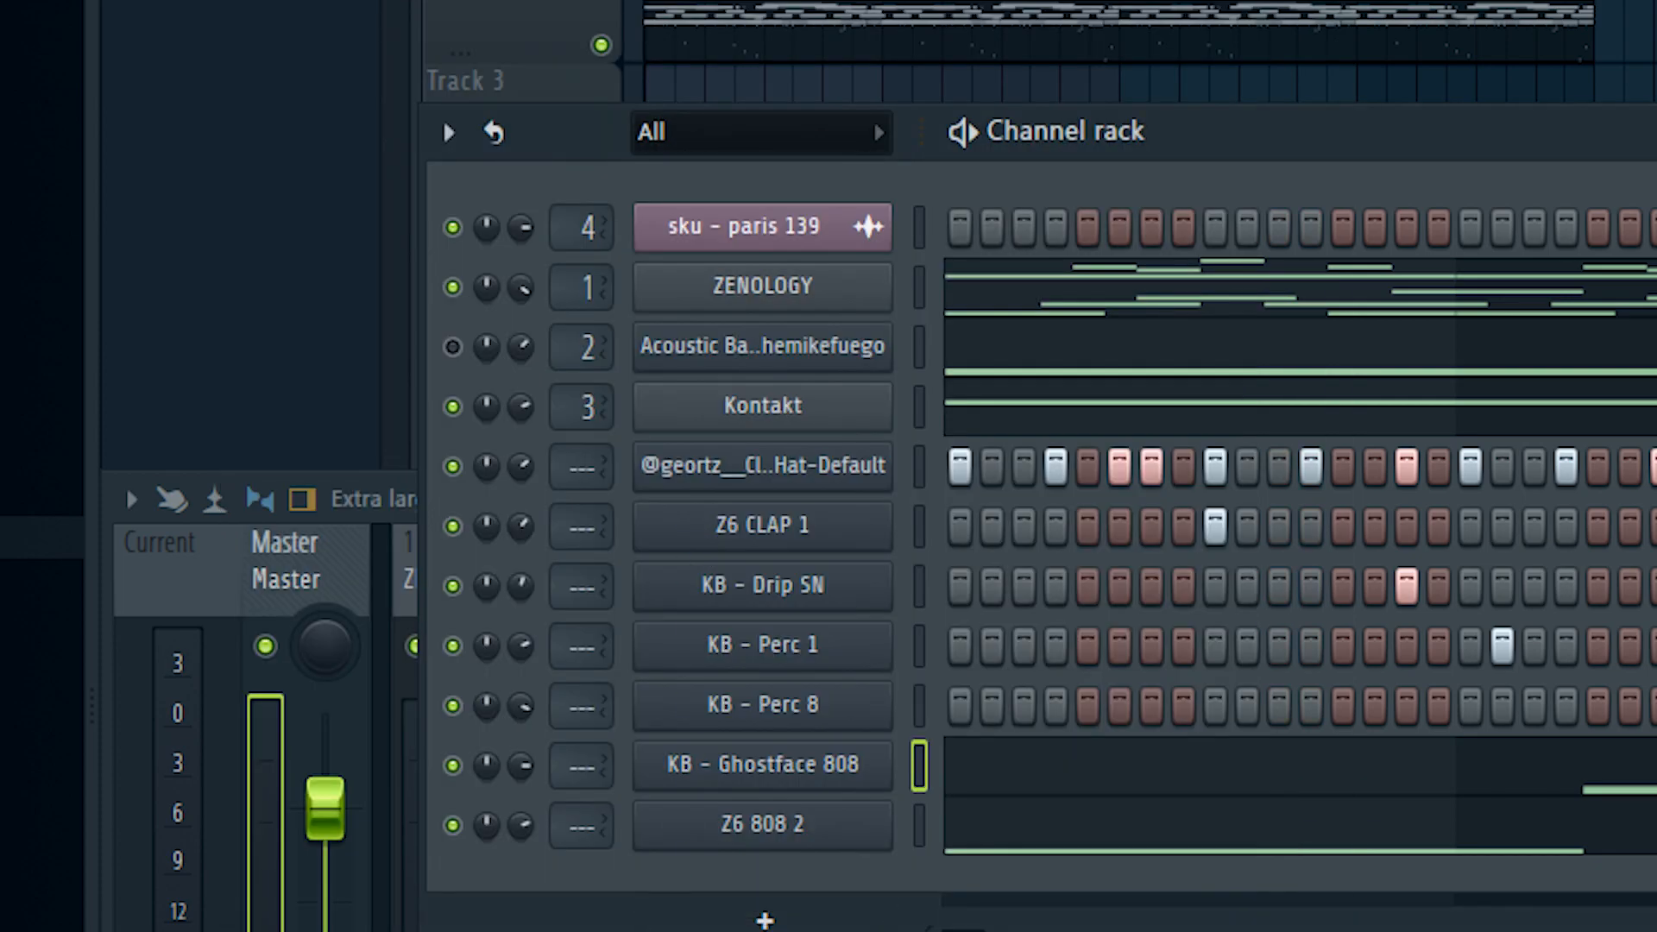
# Enable the volume envelope of Z6 808 2 with zero attack, maximum hold and zero decay.
pyautogui.click(828, 850)
pyautogui.click(414, 145)
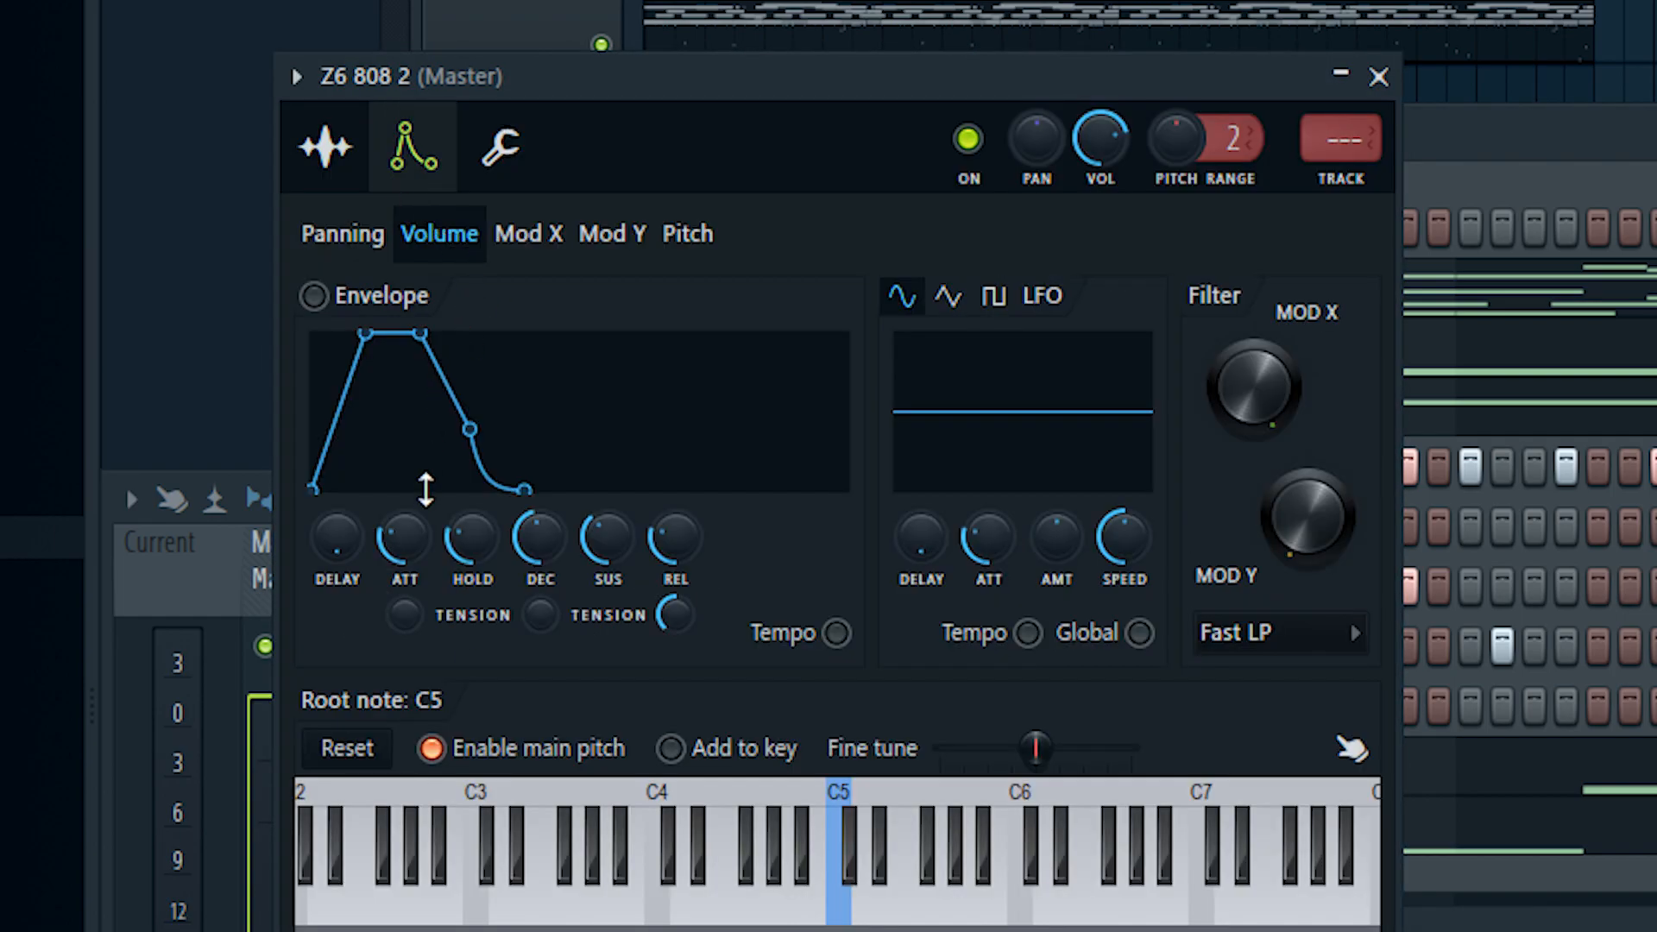
pyautogui.moveTo(476, 540); pyautogui.dragTo(477, 449)
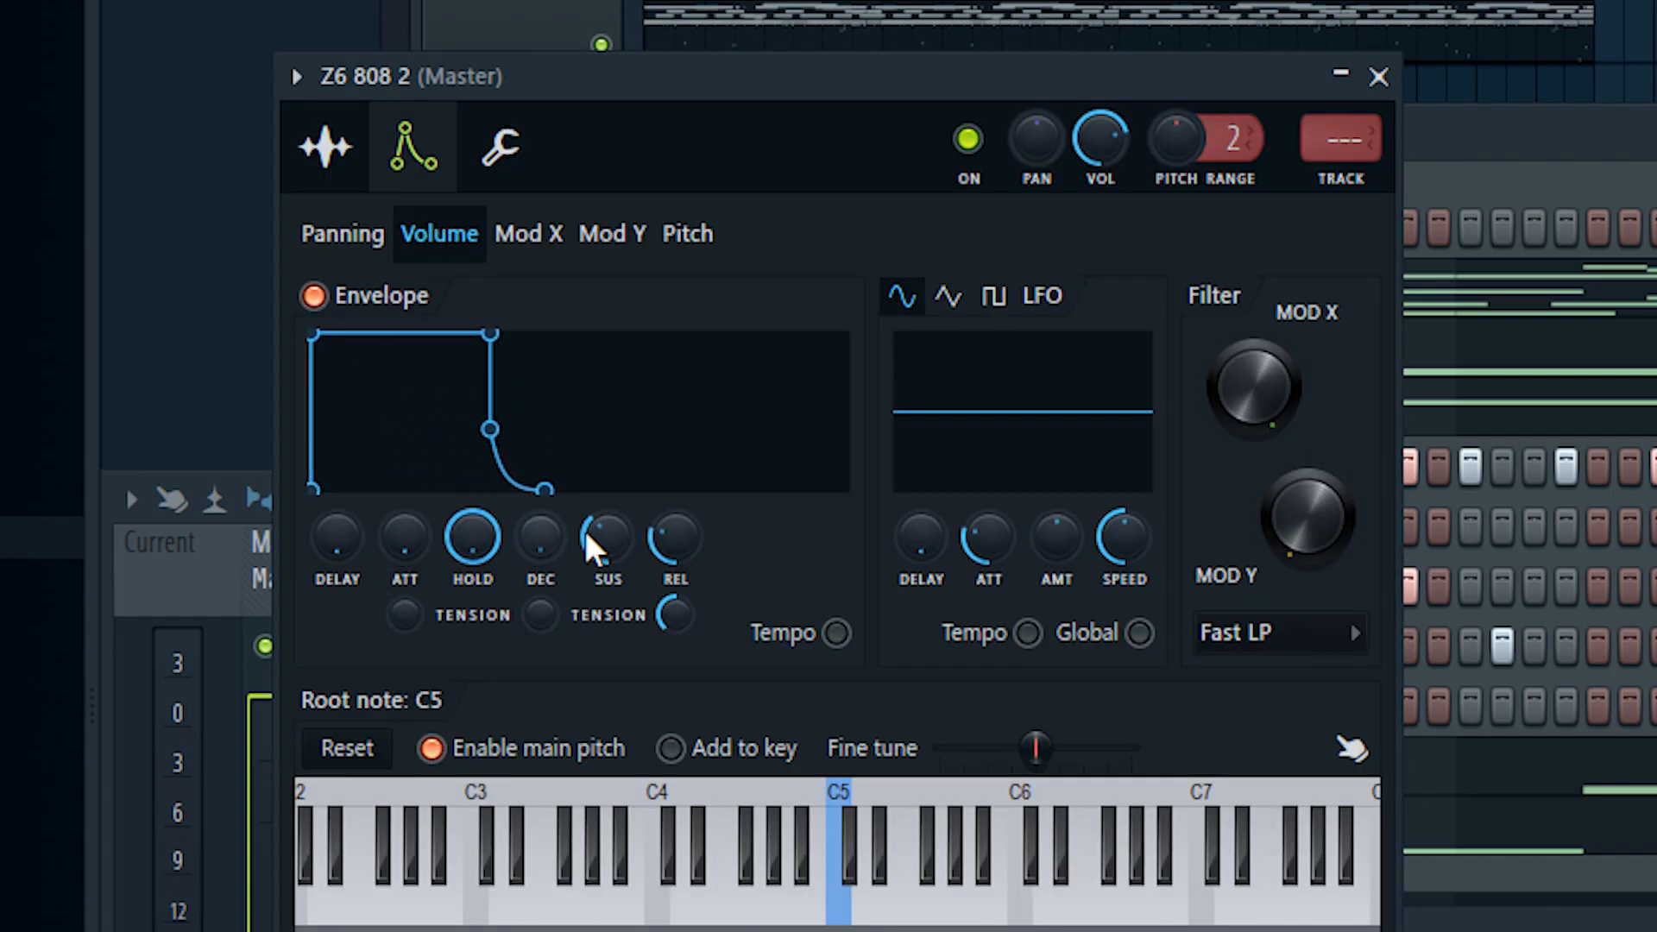
pyautogui.press('Escape')
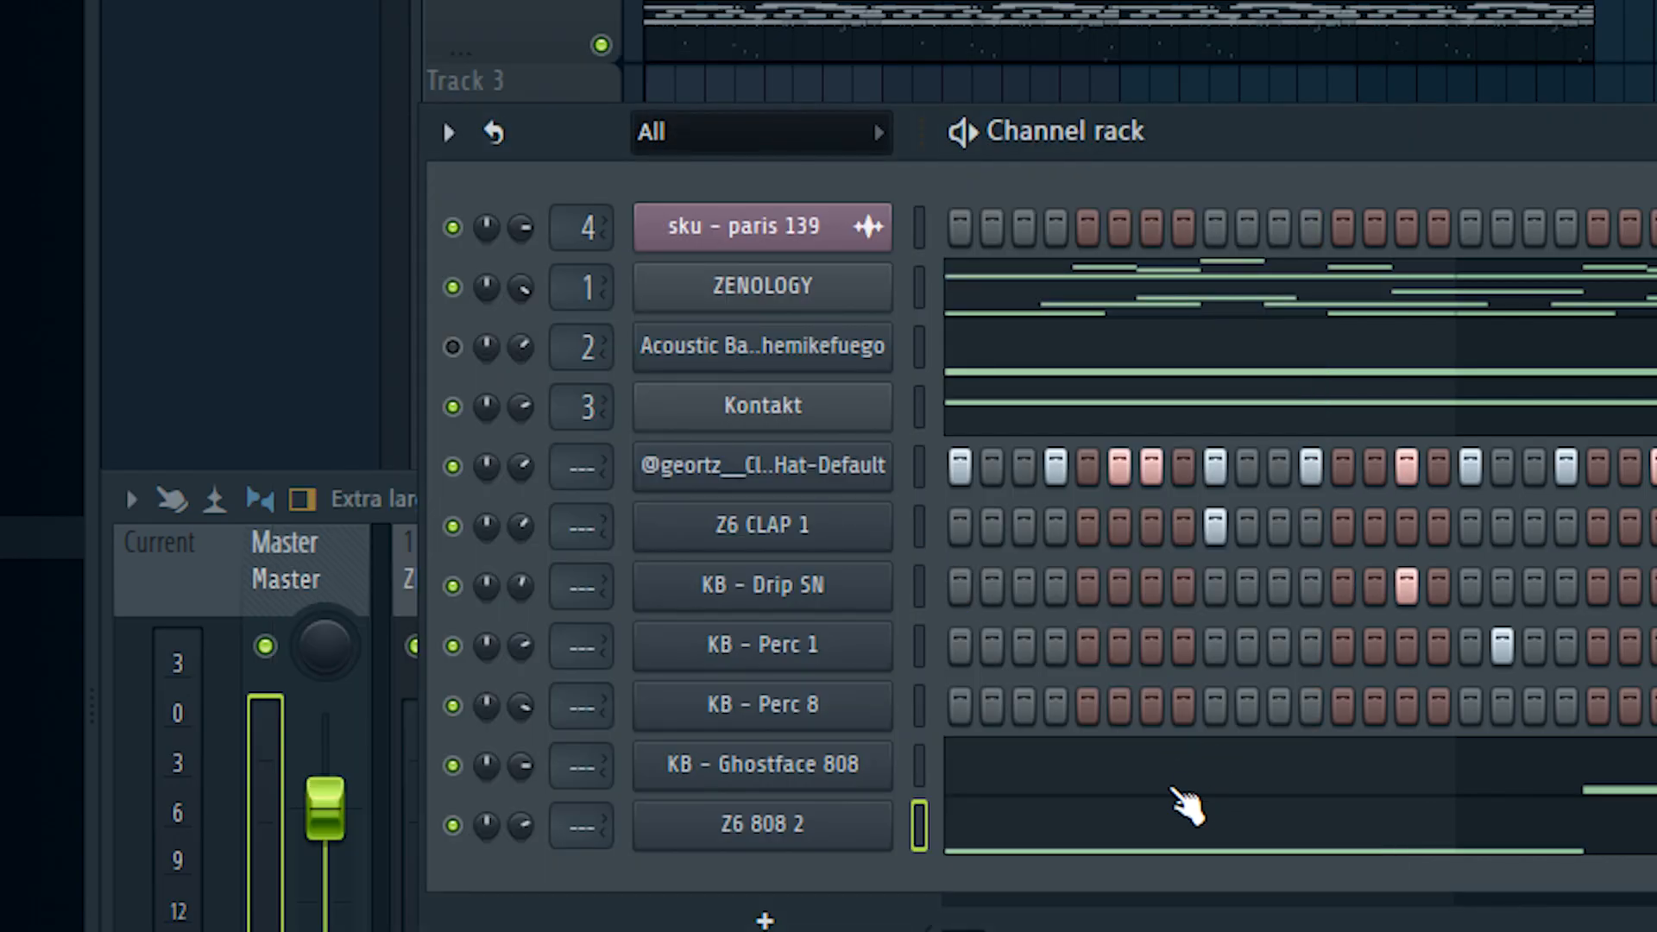
# Open KB - Ghostface 808 in the piano roll and draw three third-beat C#5 triplets on beat 3 of bar 6.
pyautogui.click(1173, 788)
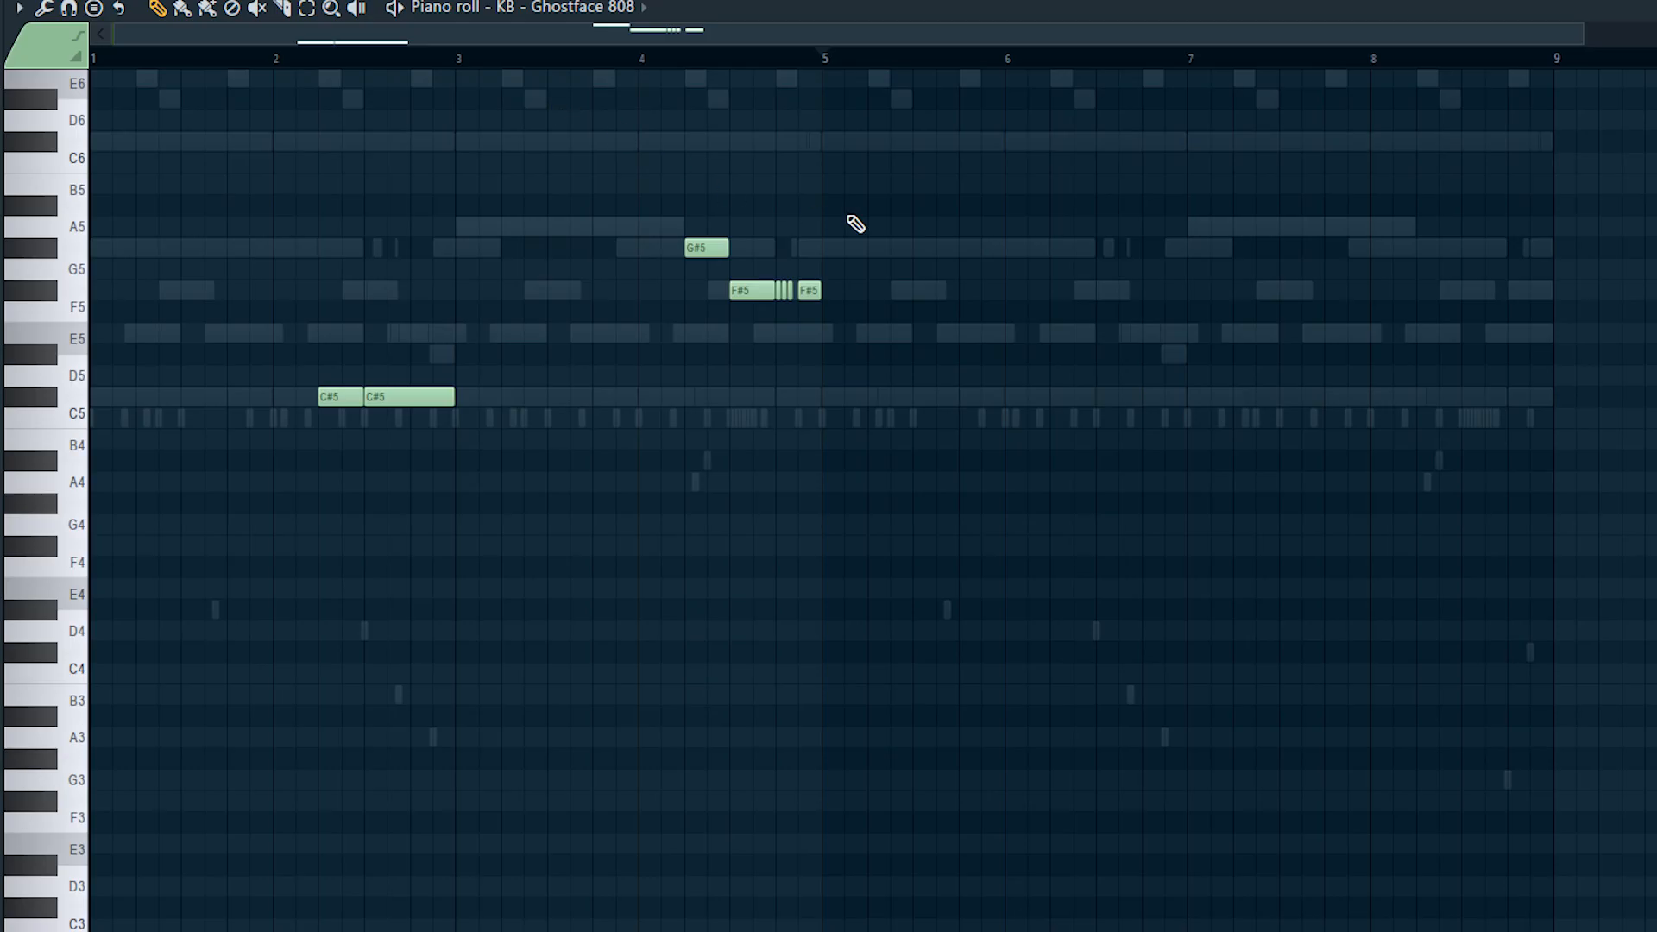
pyautogui.scroll(4, 936, 363)
pyautogui.press('space')
pyautogui.scroll(-3, 1113, 371)
pyautogui.scroll(3, 1275, 429)
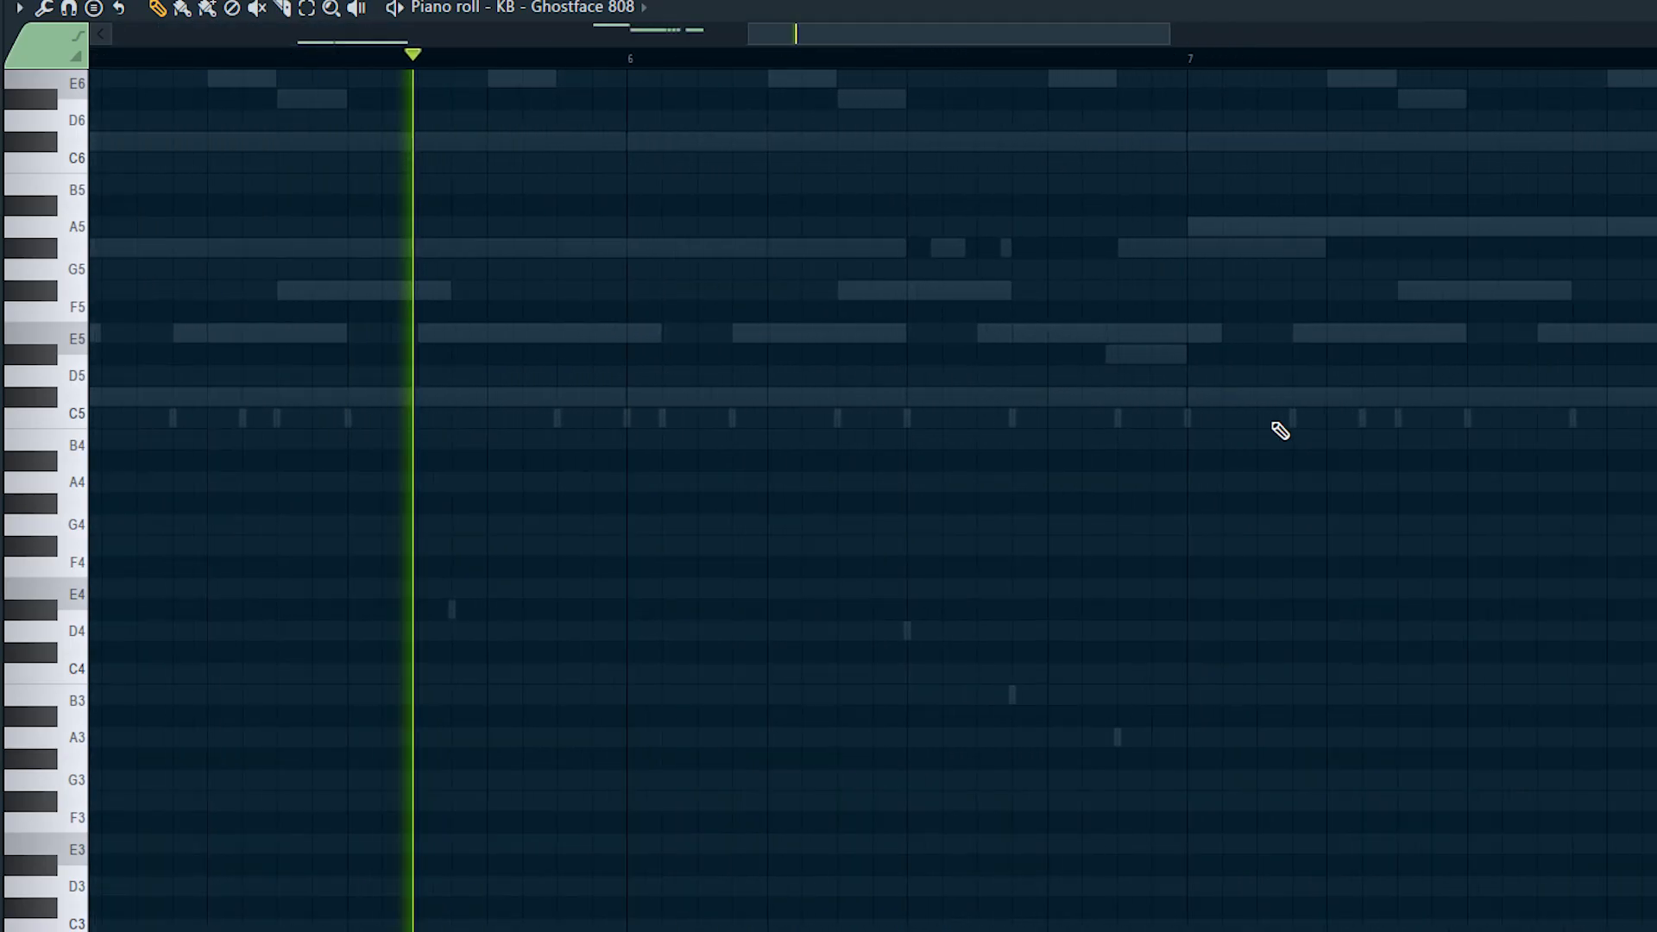
pyautogui.press('space')
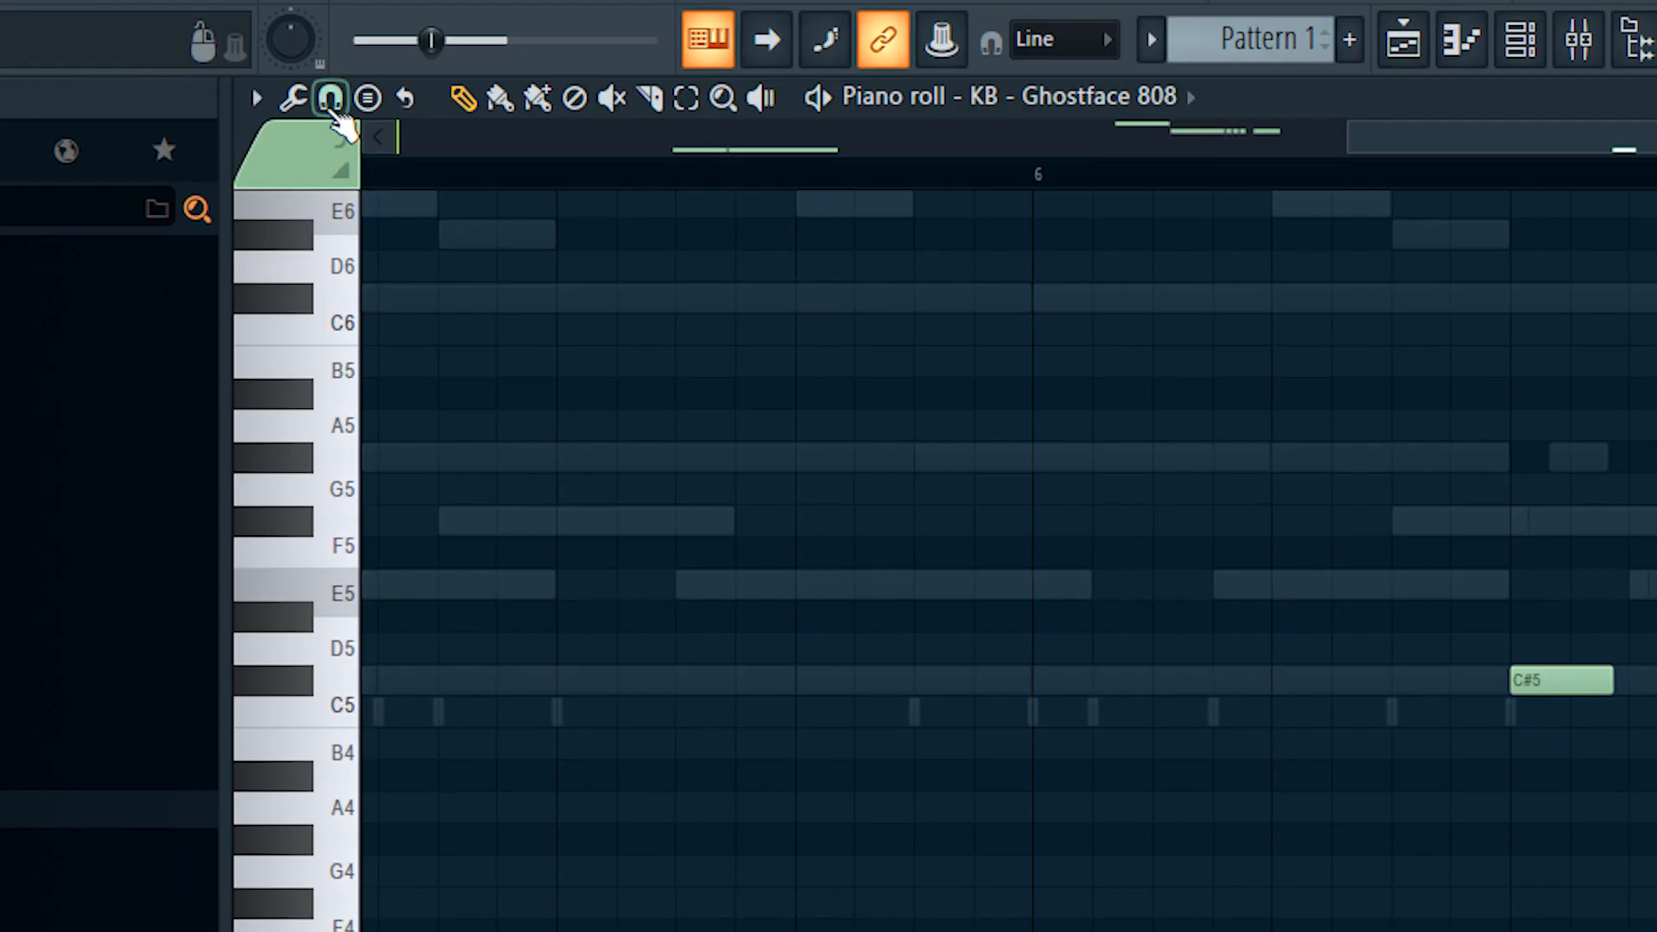
pyautogui.click(330, 100)
pyautogui.click(424, 371)
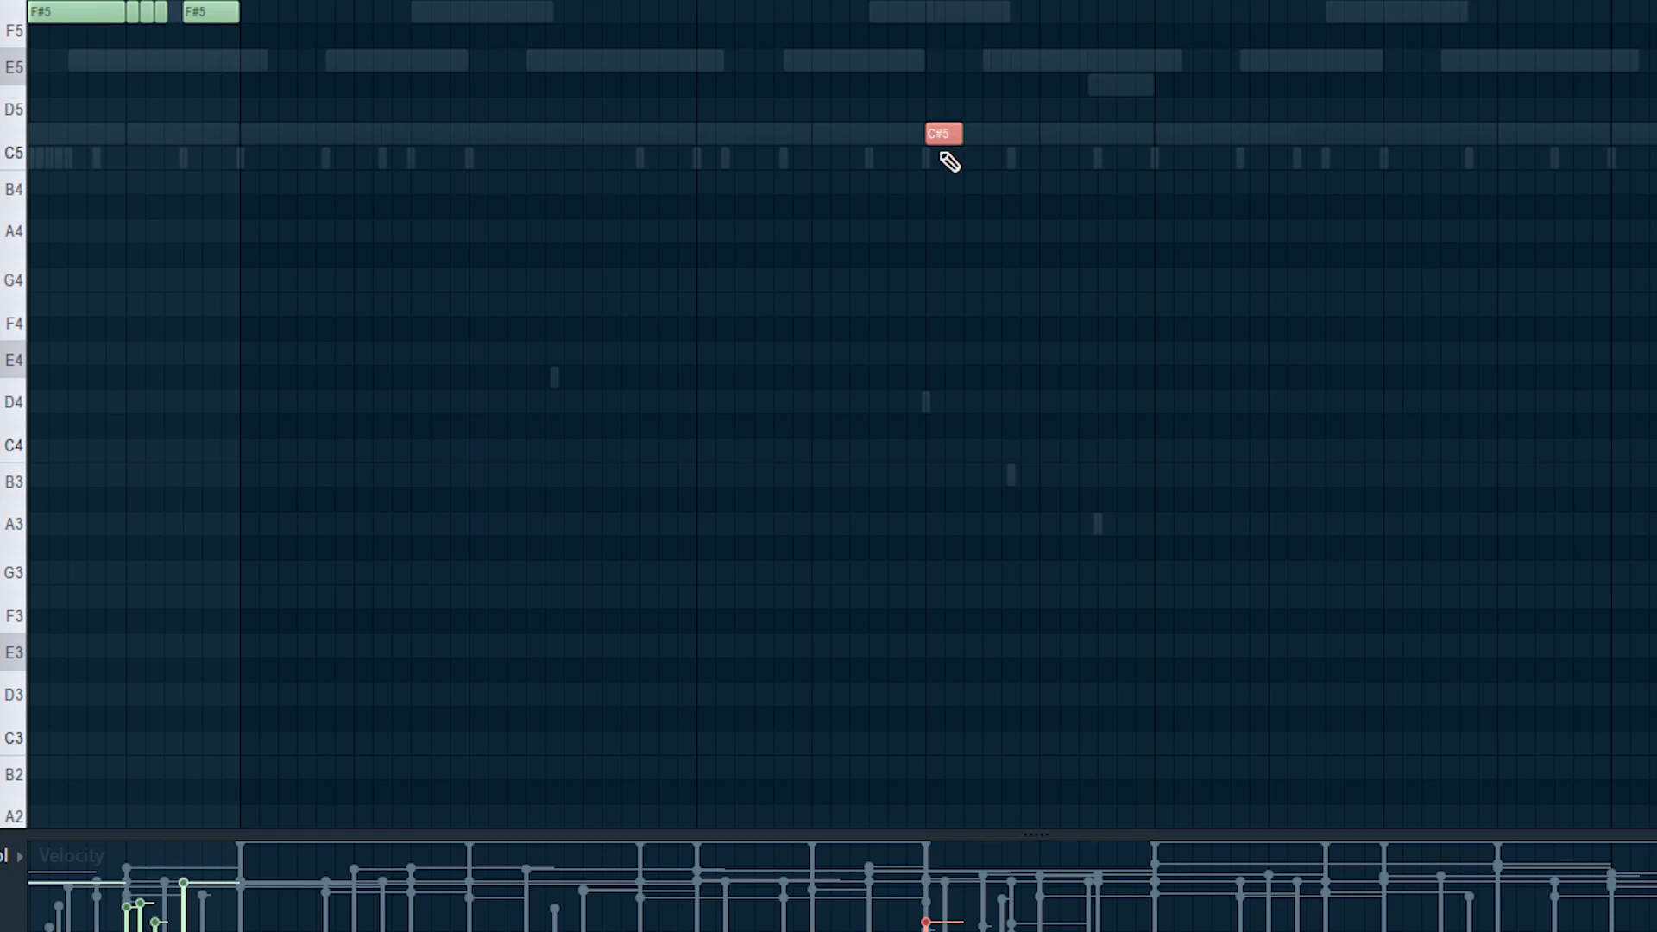
pyautogui.moveTo(1003, 135); pyautogui.dragTo(994, 139)
pyautogui.press('space')
pyautogui.scroll(-2, 1019, 212)
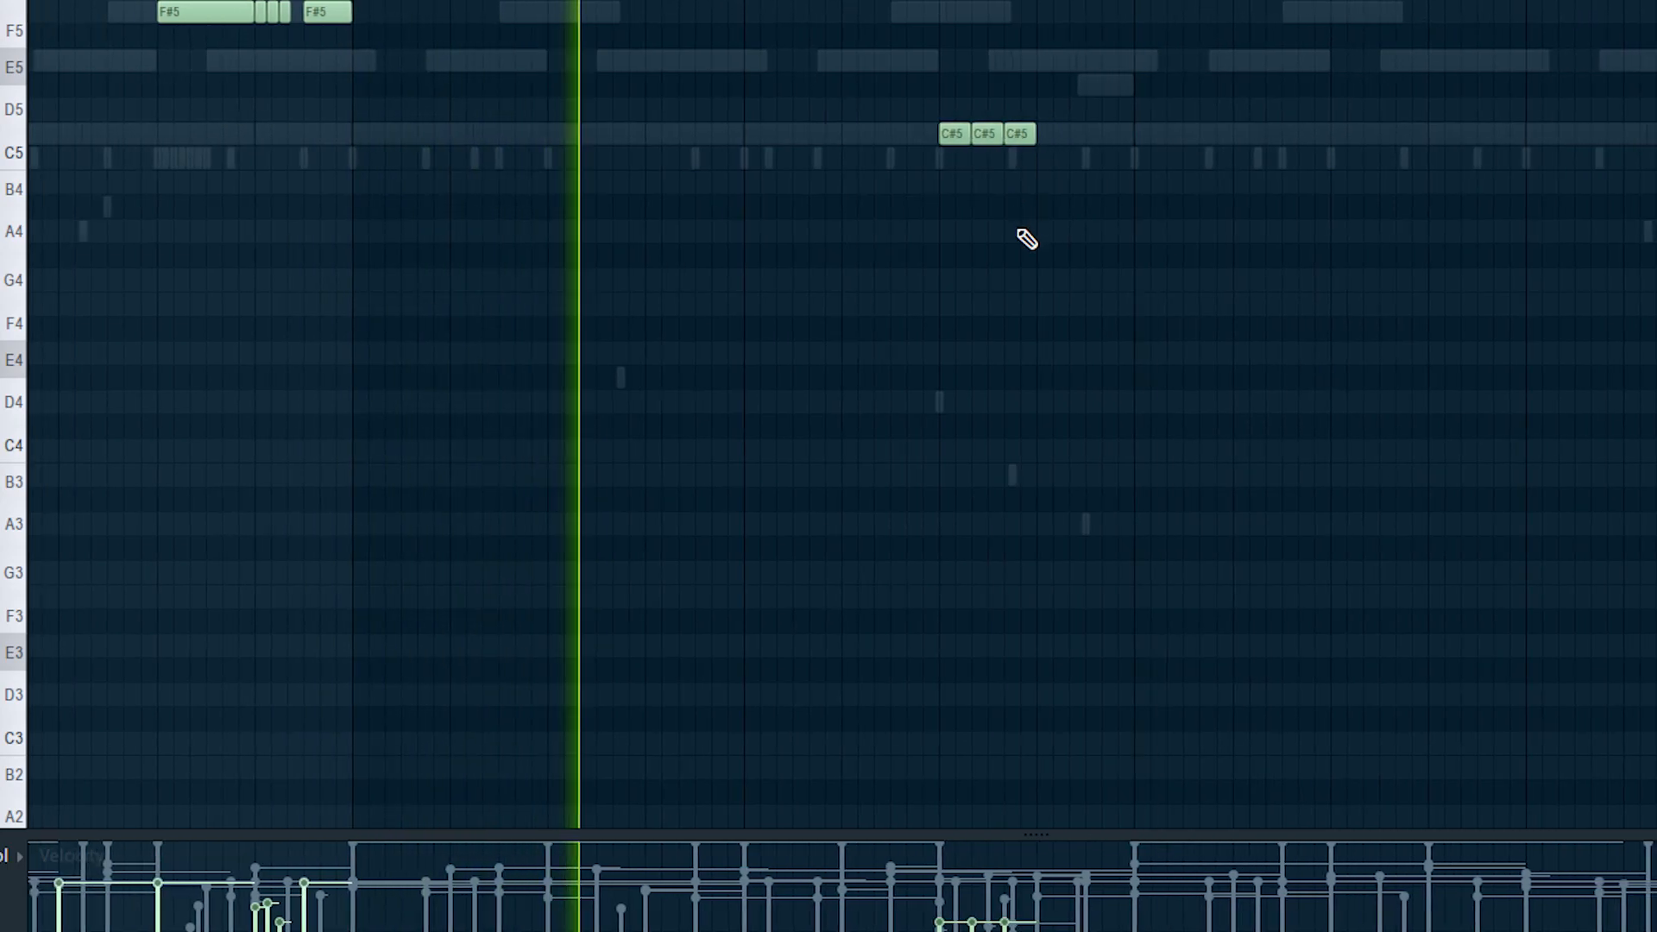
# Add two half-beat C#5 notes on beat 4 of bar 6 and ramp the velocities of the preceding three triplets upward.
pyautogui.click(1051, 135)
pyautogui.moveTo(1068, 136); pyautogui.dragTo(1085, 134)
pyautogui.click(1098, 137)
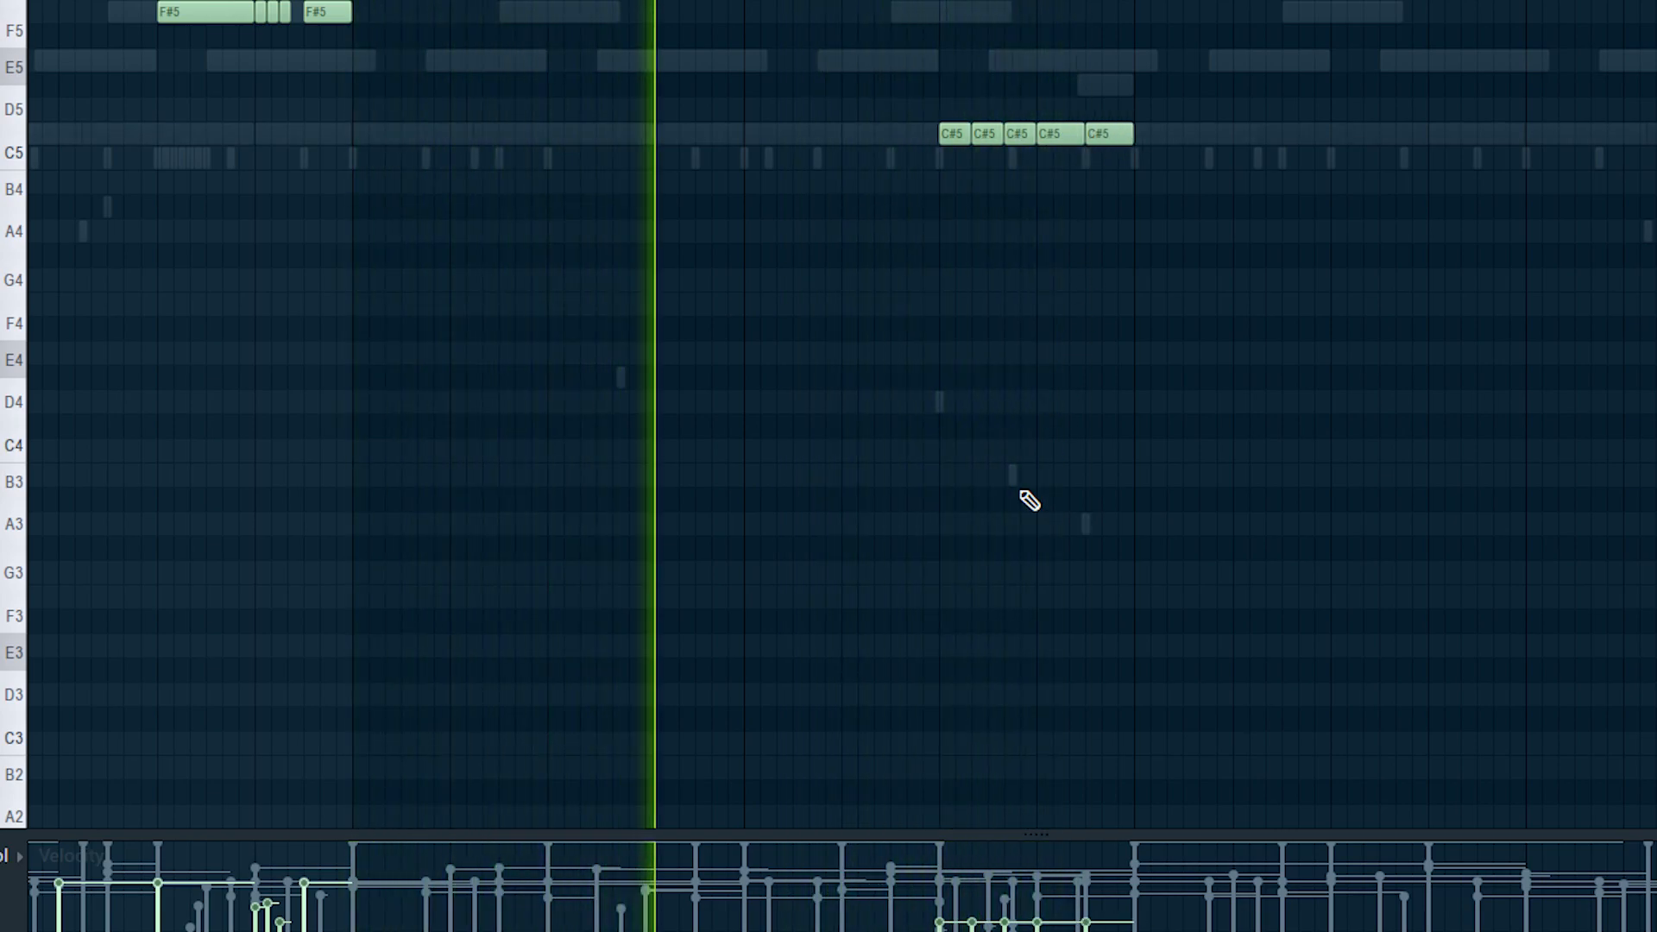
pyautogui.scroll(2, 1113, 358)
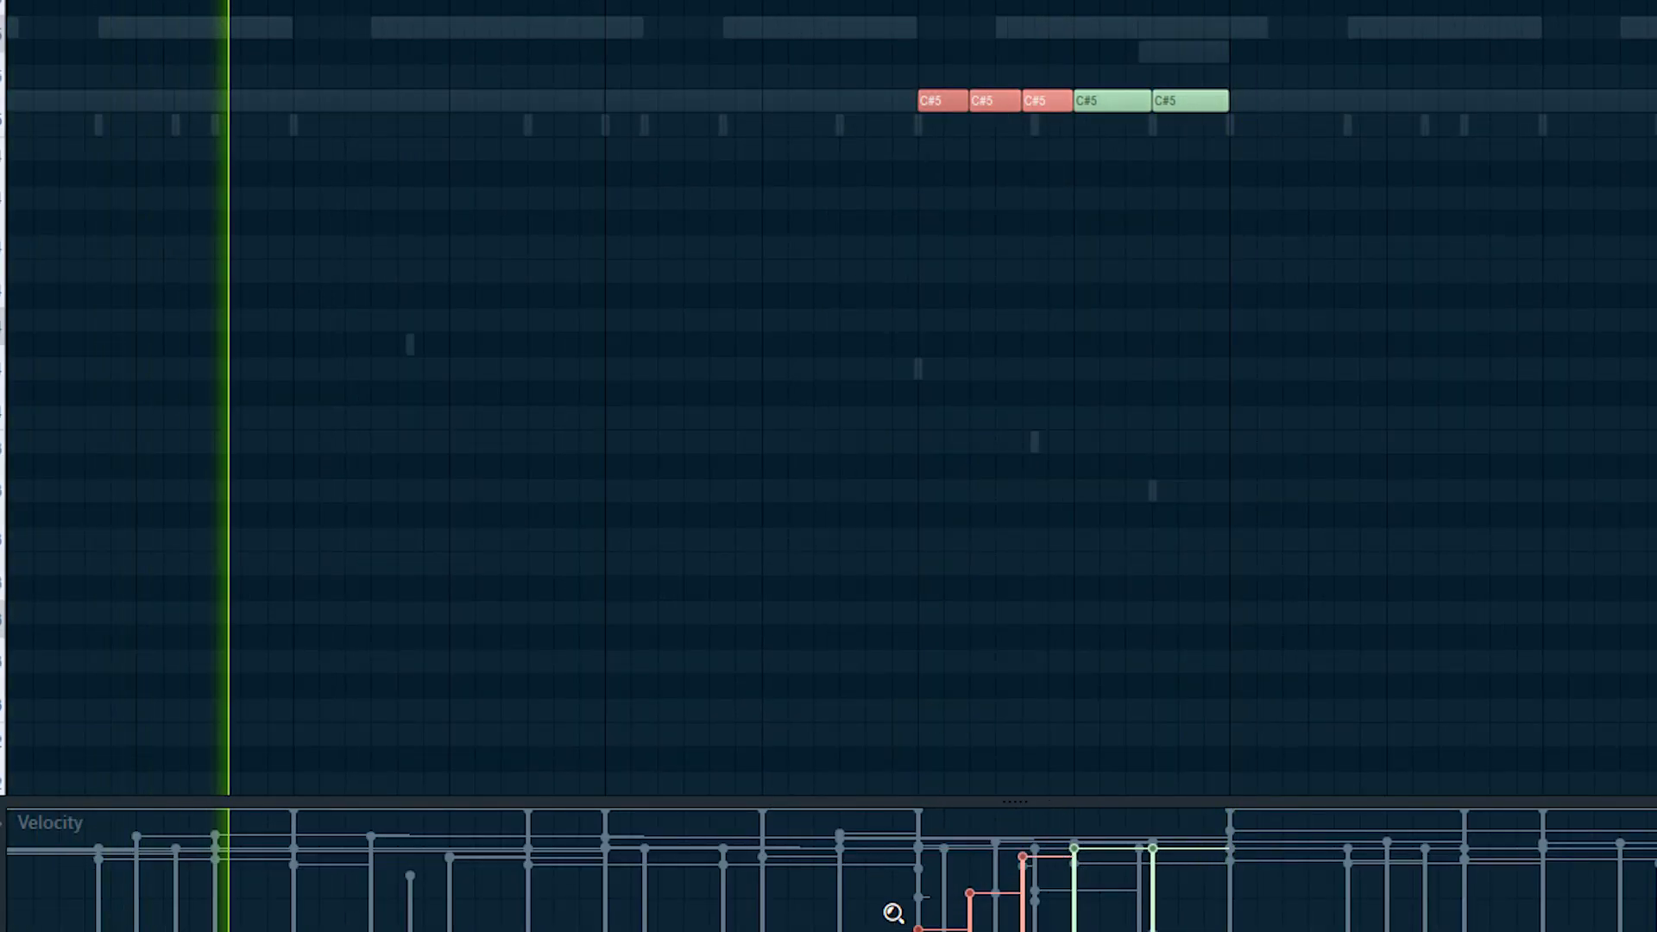
# Place a one-beat G#5 on beat 2 of bar 8 and a half-beat F#5 on beat 3.
pyautogui.scroll(-3, 894, 906)
pyautogui.scroll(3, 1553, 570)
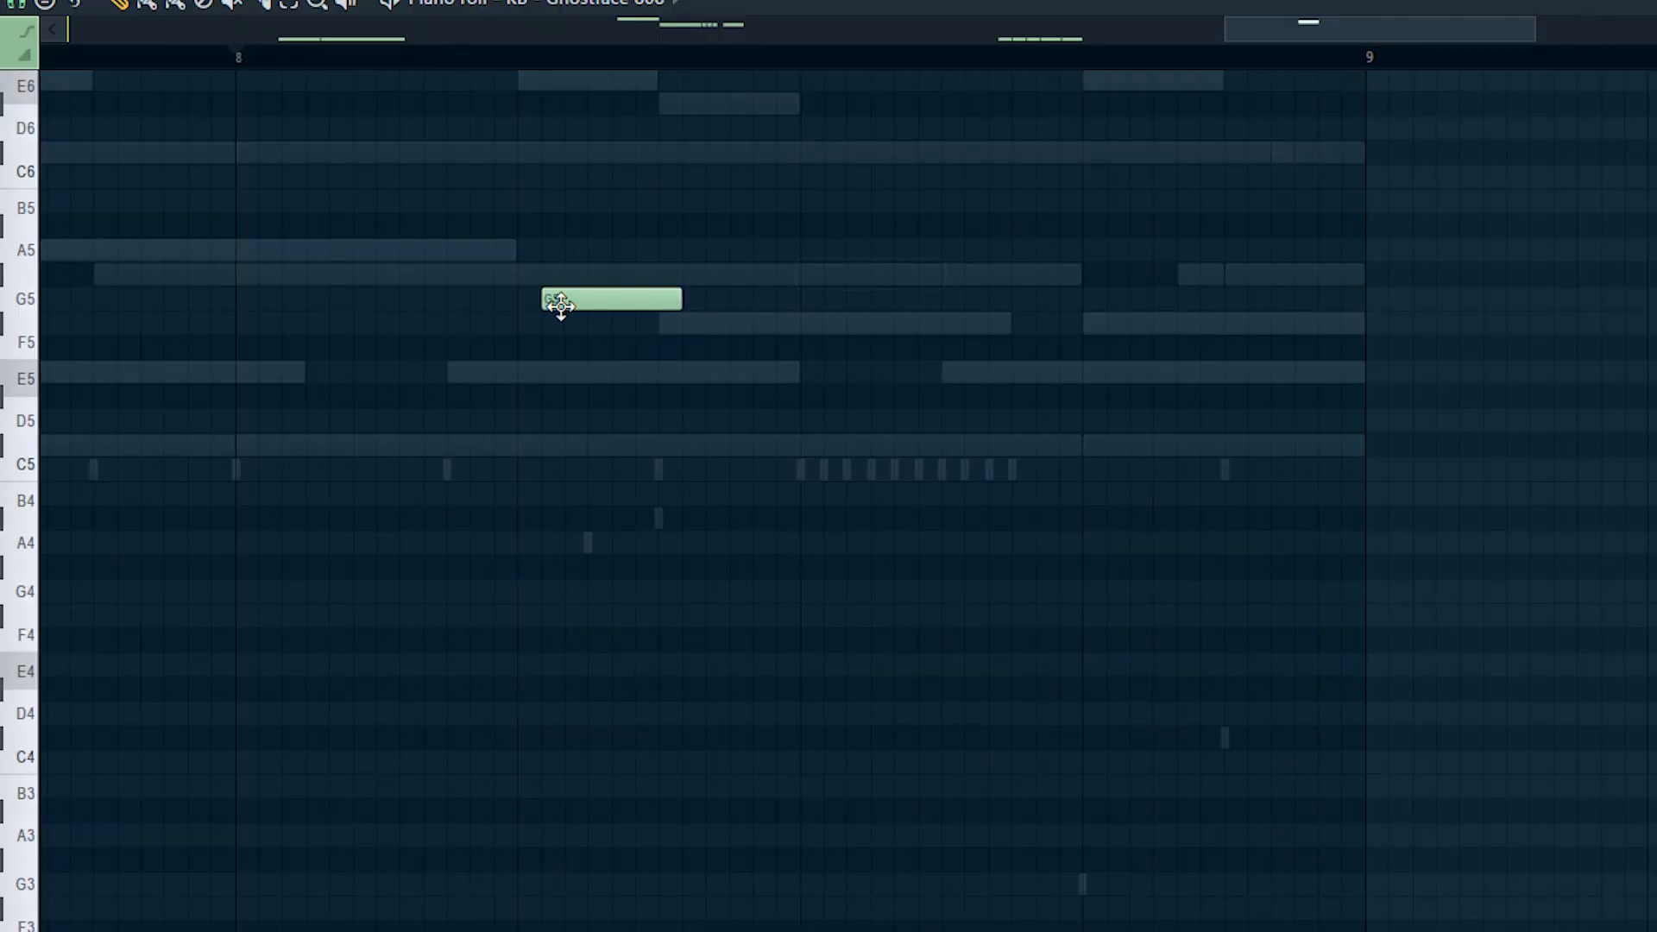
pyautogui.moveTo(561, 307); pyautogui.dragTo(537, 275)
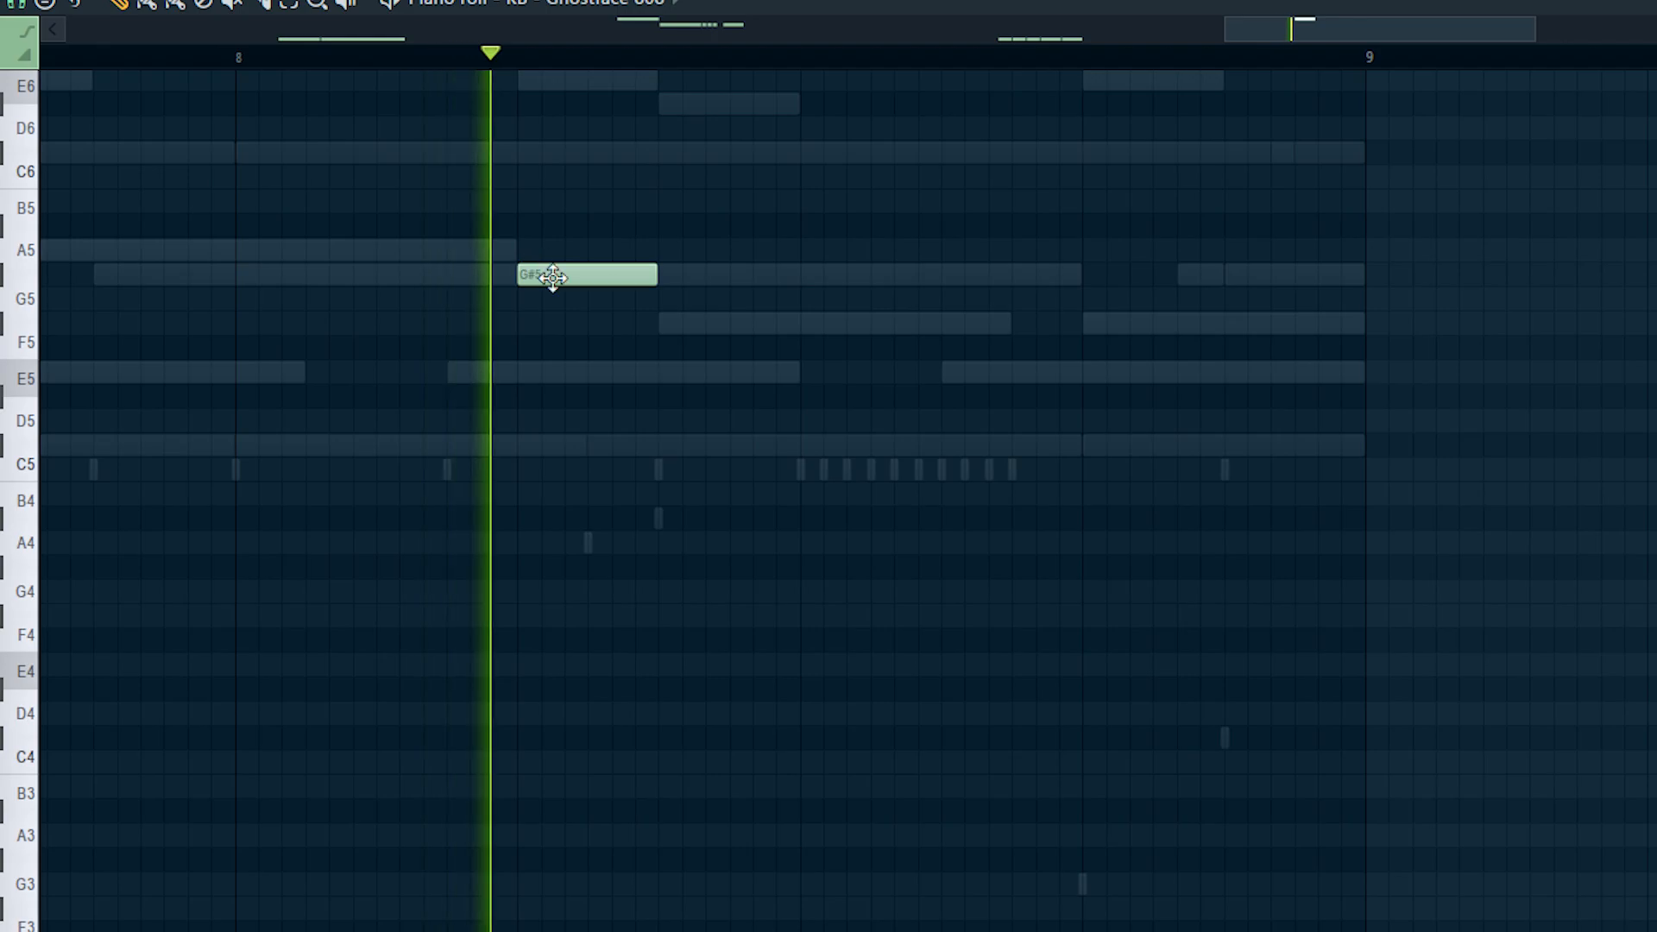
pyautogui.moveTo(660, 277); pyautogui.dragTo(784, 286)
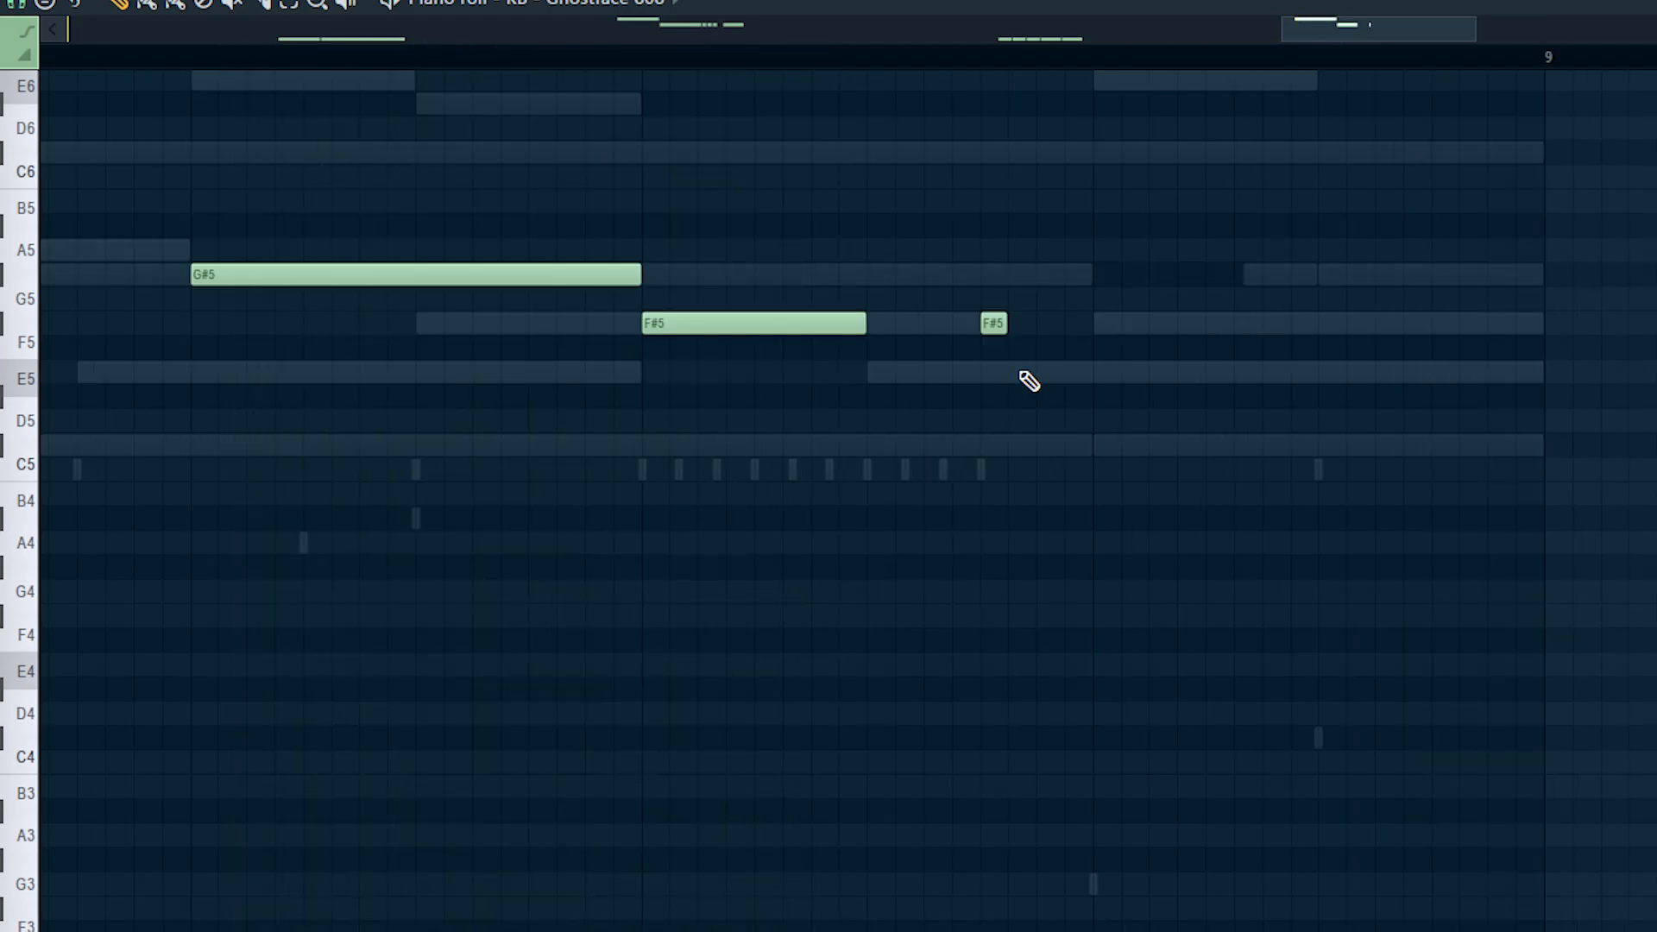
# Add four quarter-step F#5 notes leading into beat 4 of bar 8, plus a half-beat F#5 on beat 4 raised an octave.
pyautogui.click(1031, 324)
pyautogui.click(1077, 325)
pyautogui.press('space')
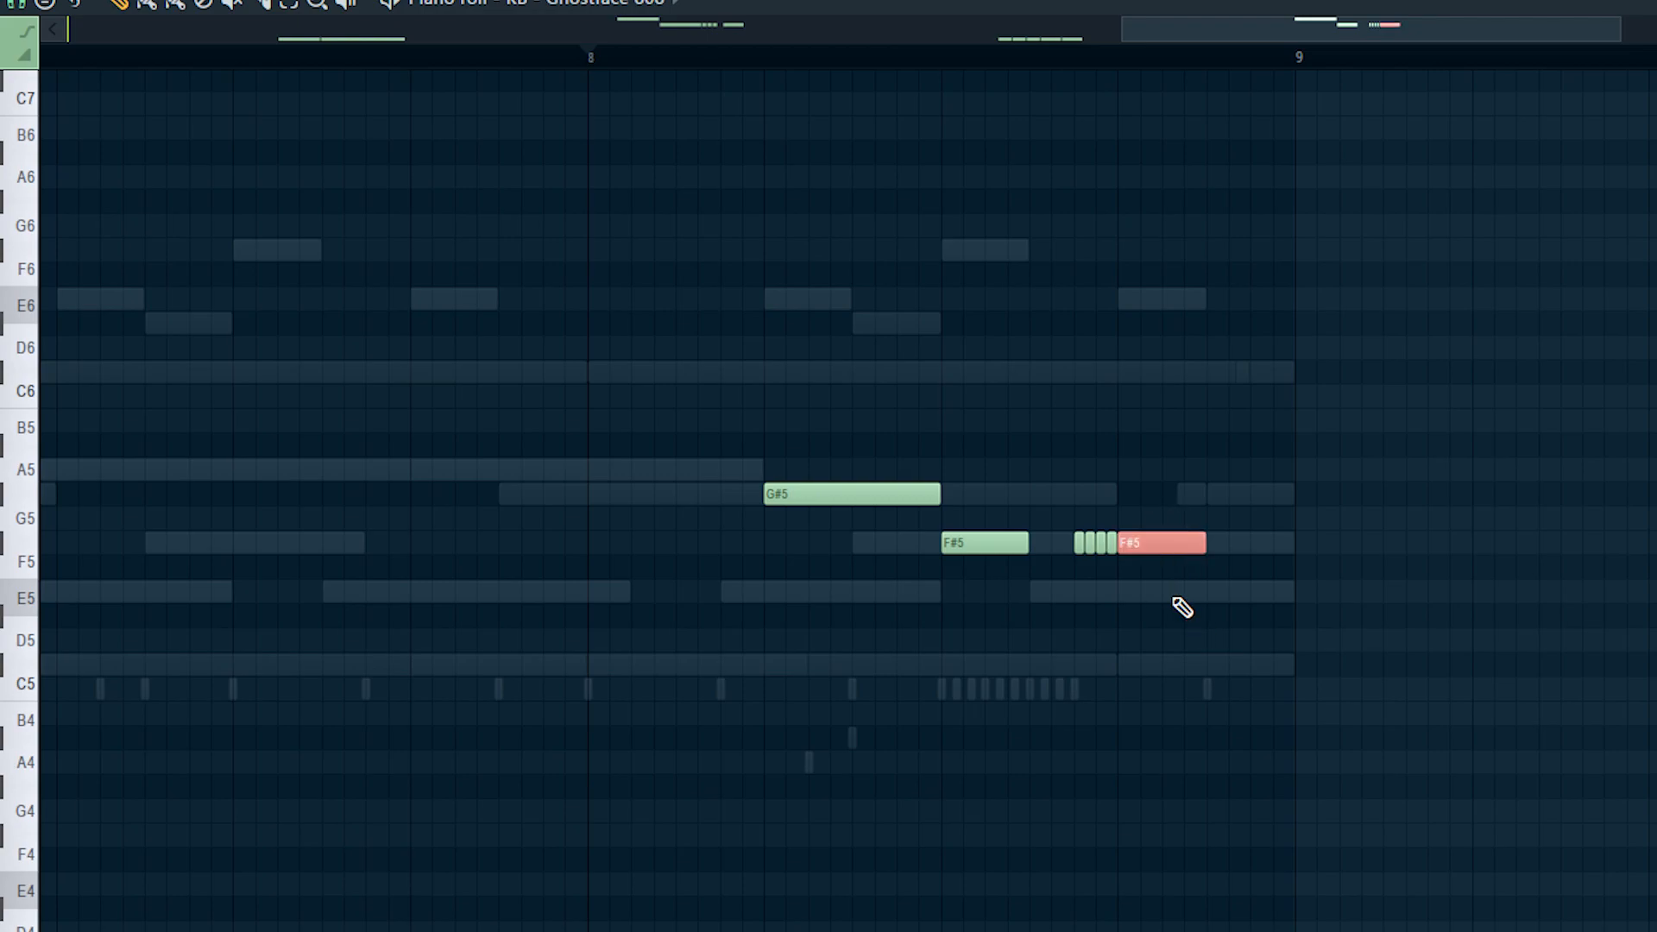
pyautogui.hotkey('ctrl', 'Up')
pyautogui.press('space')
pyautogui.click(1196, 552)
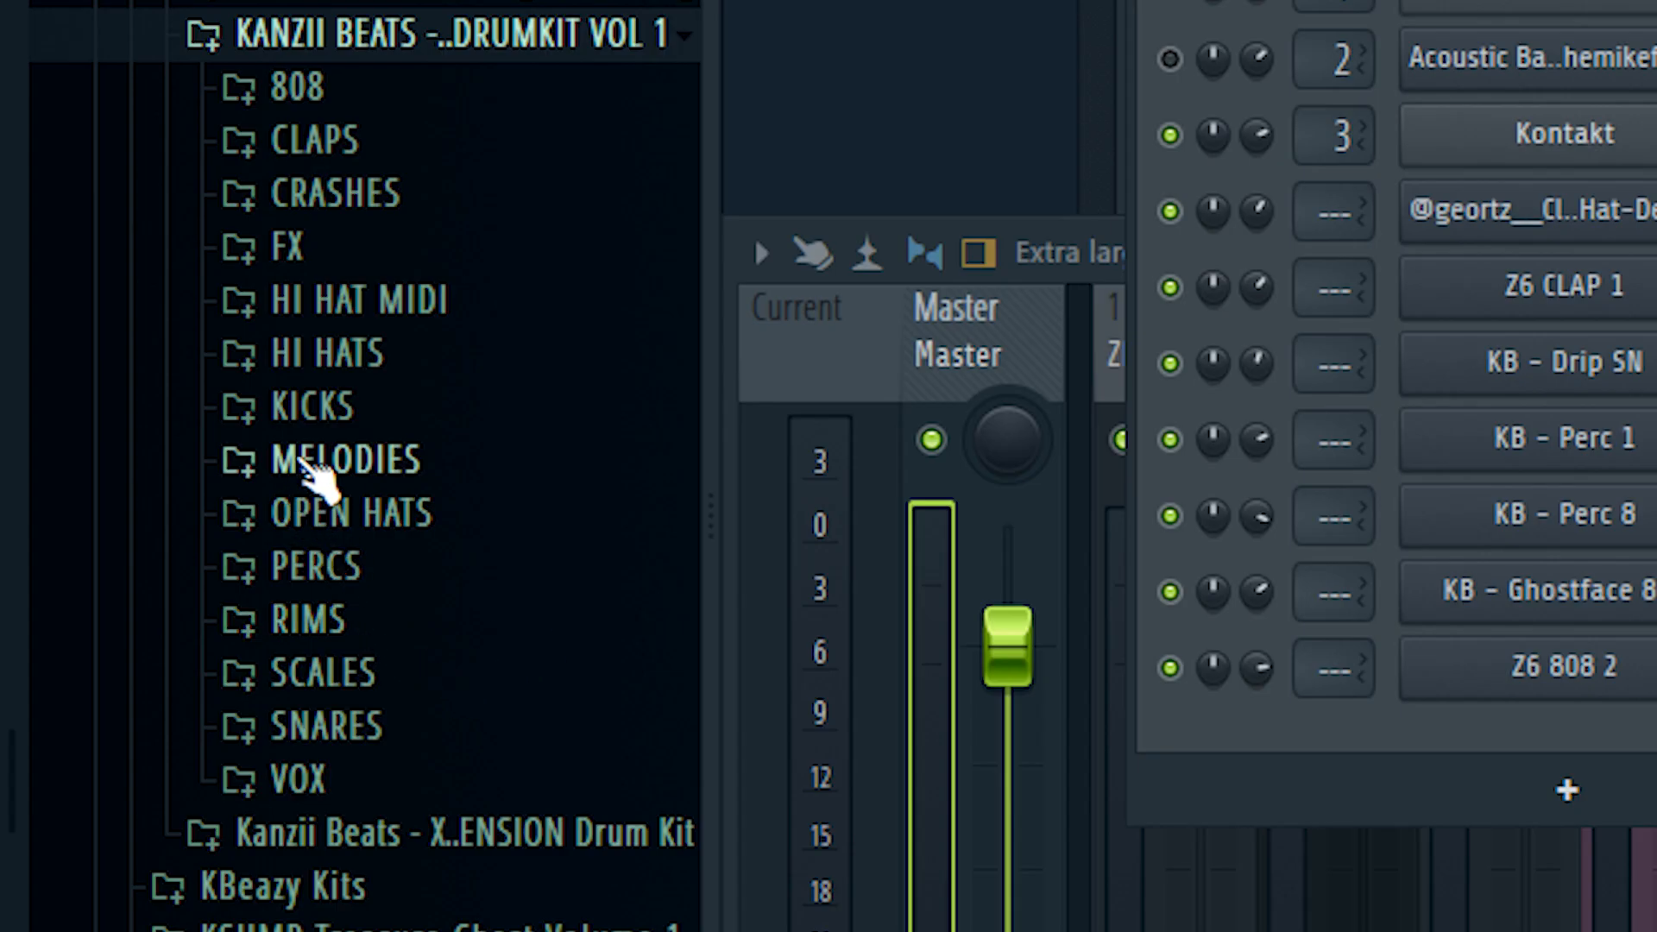
# Load KB - 23 Kick from the drum kit's KICKS folder as a new channel and play the pattern.
pyautogui.click(311, 405)
pyautogui.moveTo(427, 553); pyautogui.dragTo(1610, 811)
pyautogui.press('space')
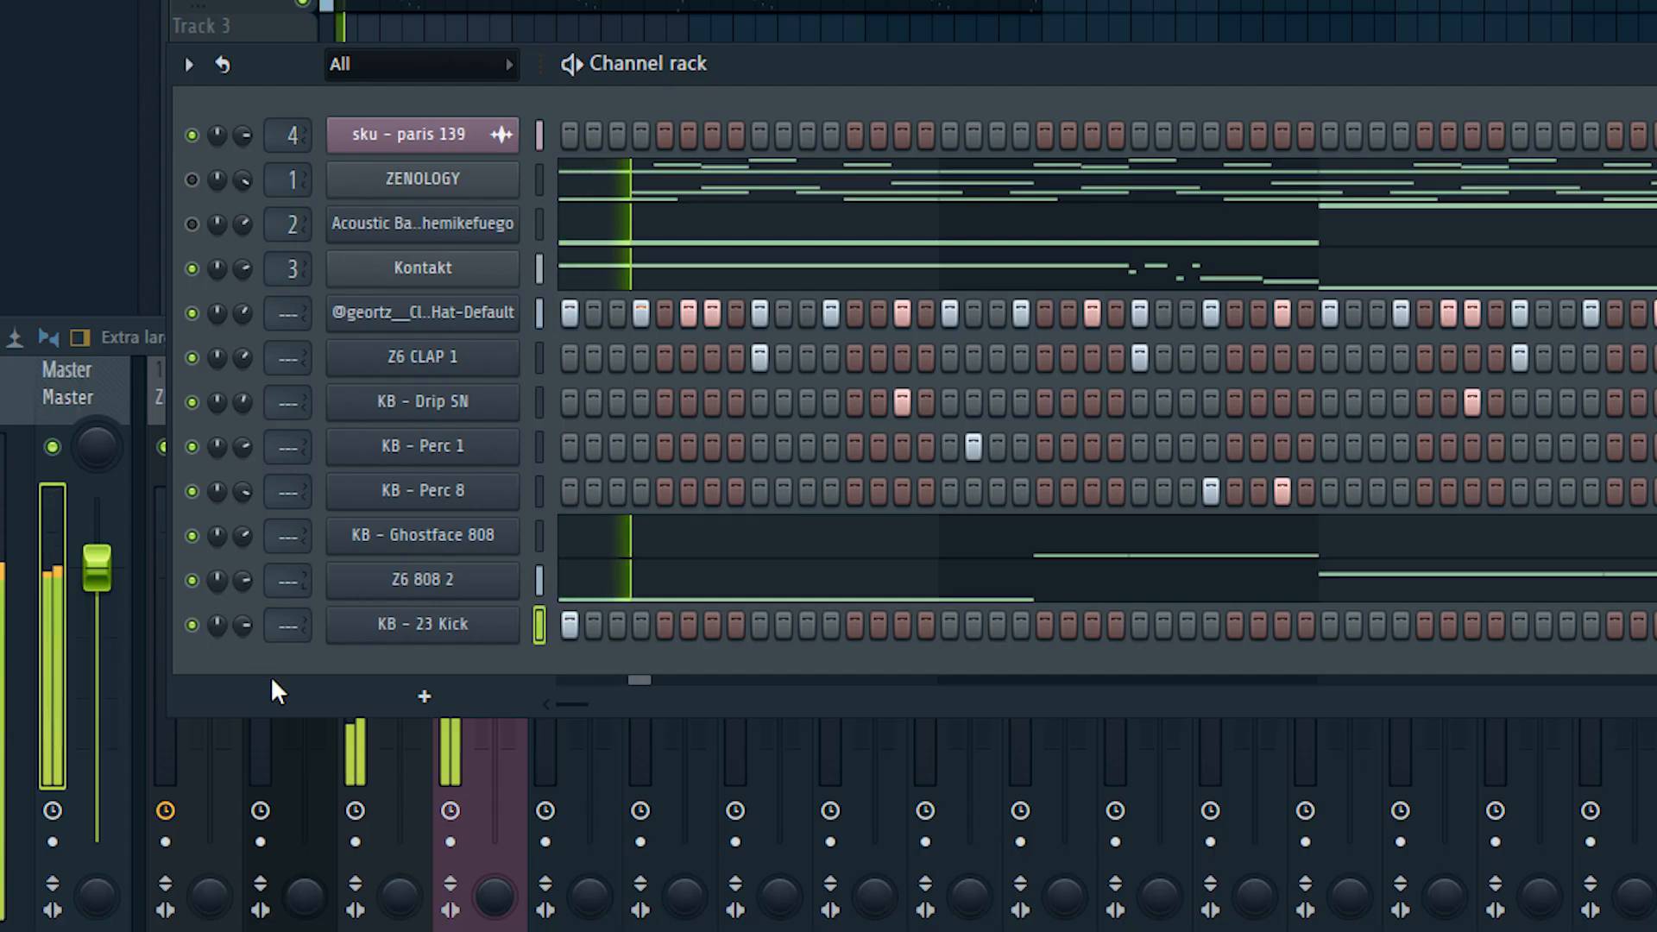
# Draw half-beat C5 kicks in the piano roll on beat 1 of bars 1, 3, 5 and 7, beat 4 of bar 3 and beat 2 of bar 6.
pyautogui.rightClick(511, 624)
pyautogui.click(661, 628)
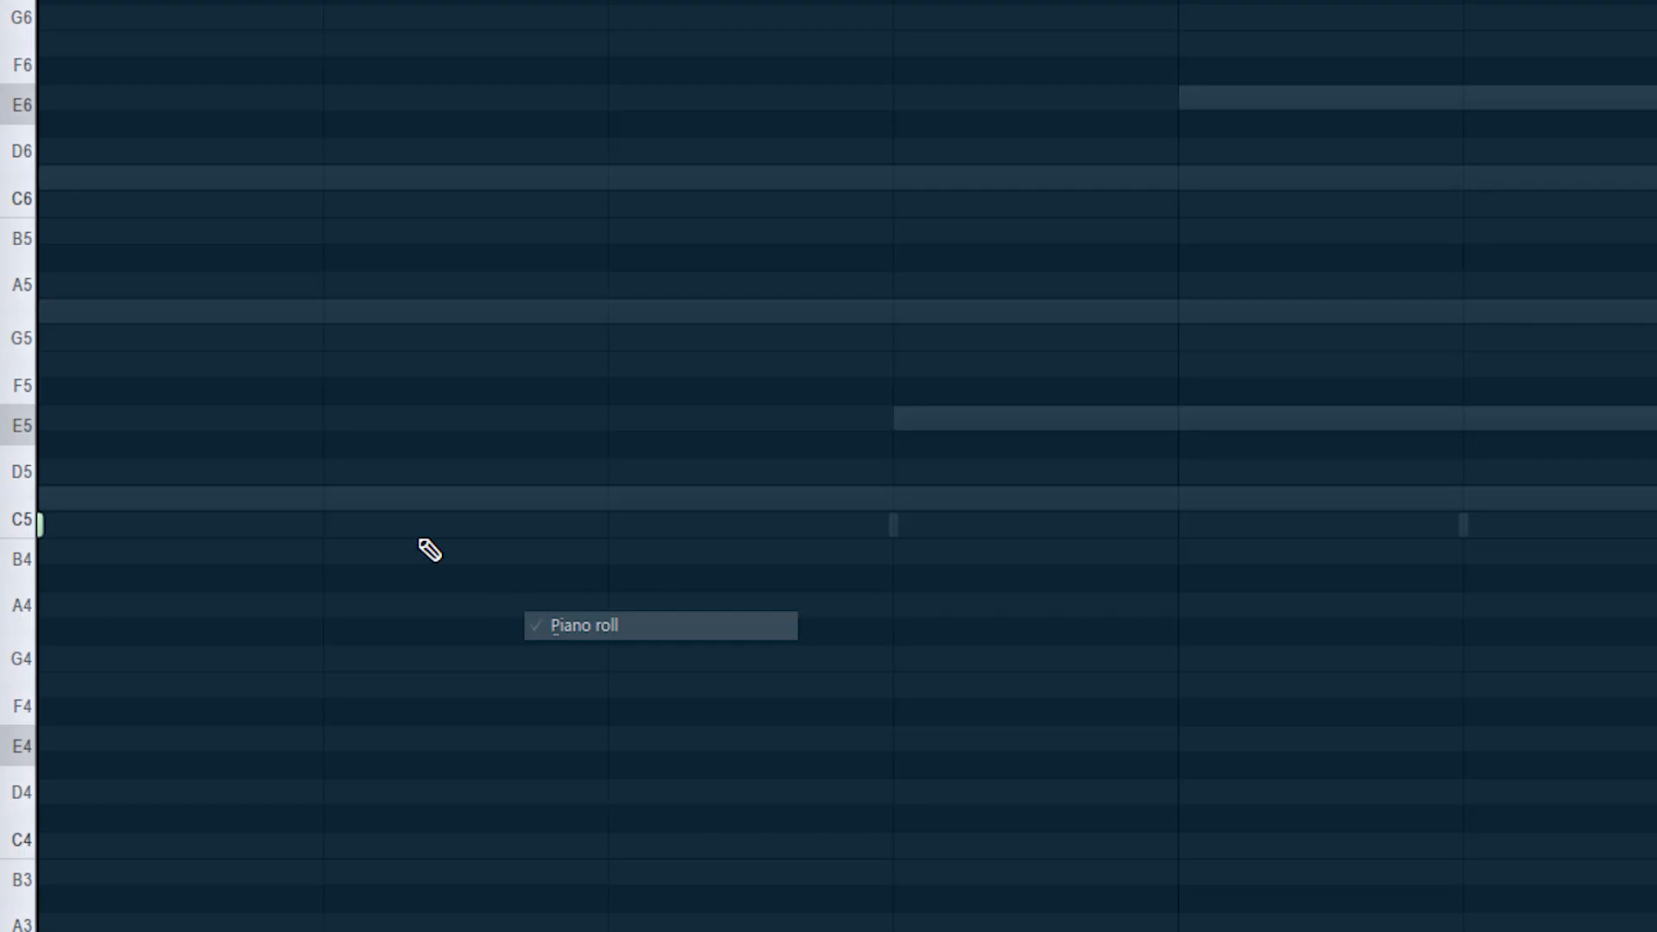
pyautogui.press('space')
pyautogui.press('space')
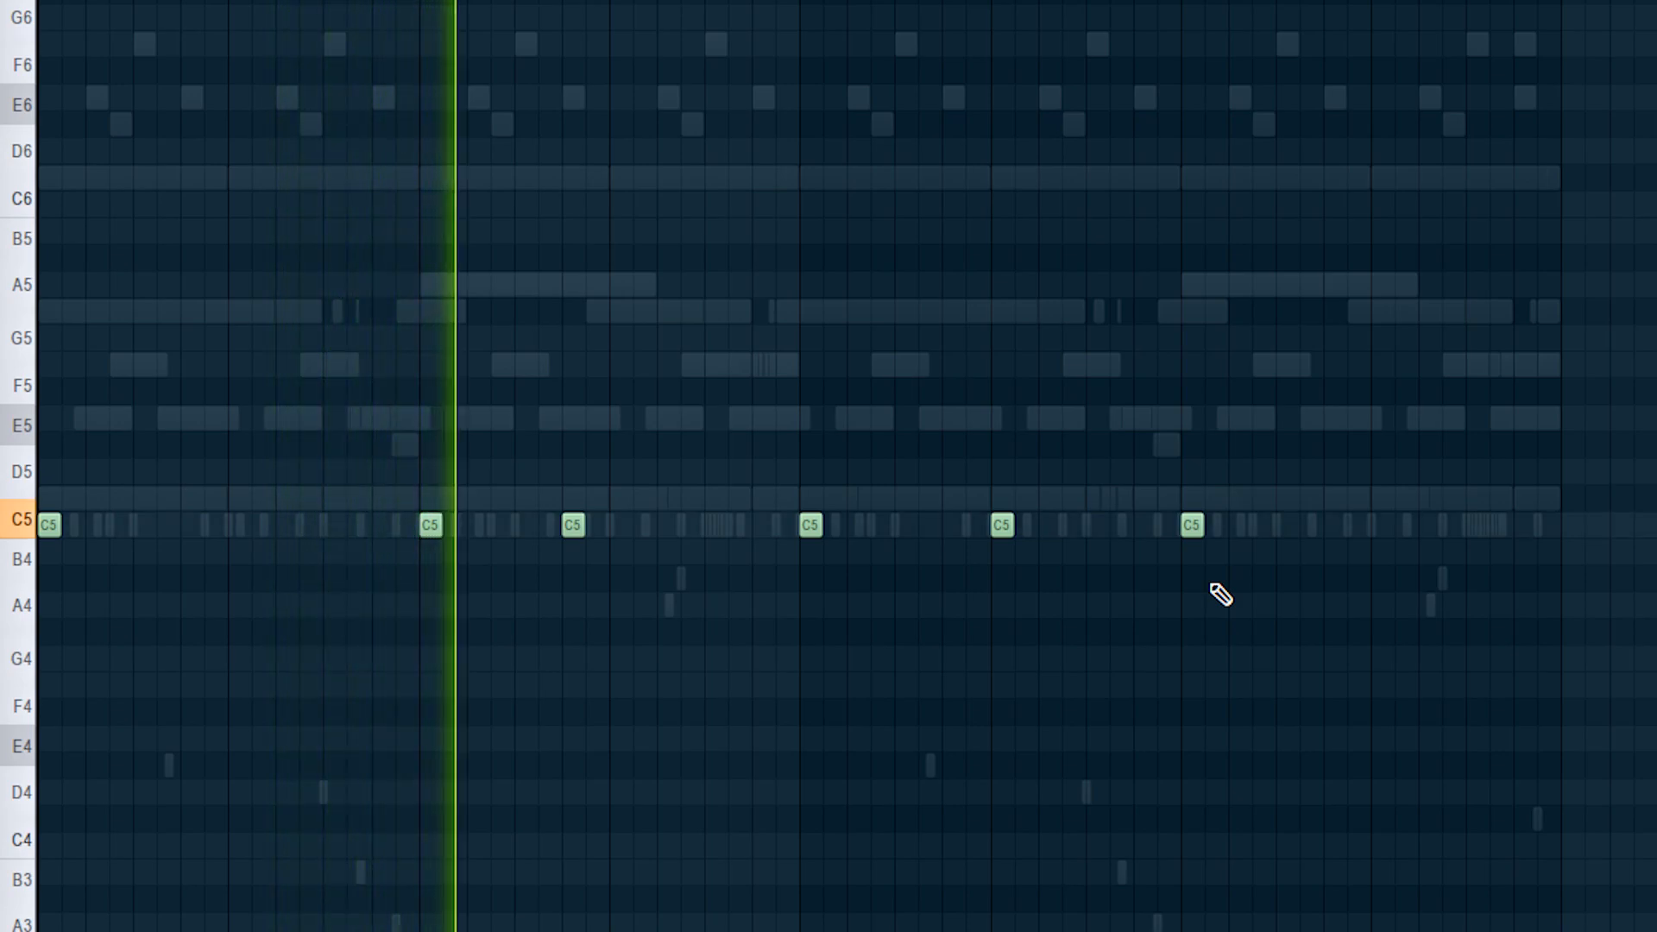
pyautogui.rightClick(1001, 527)
pyautogui.click(1044, 527)
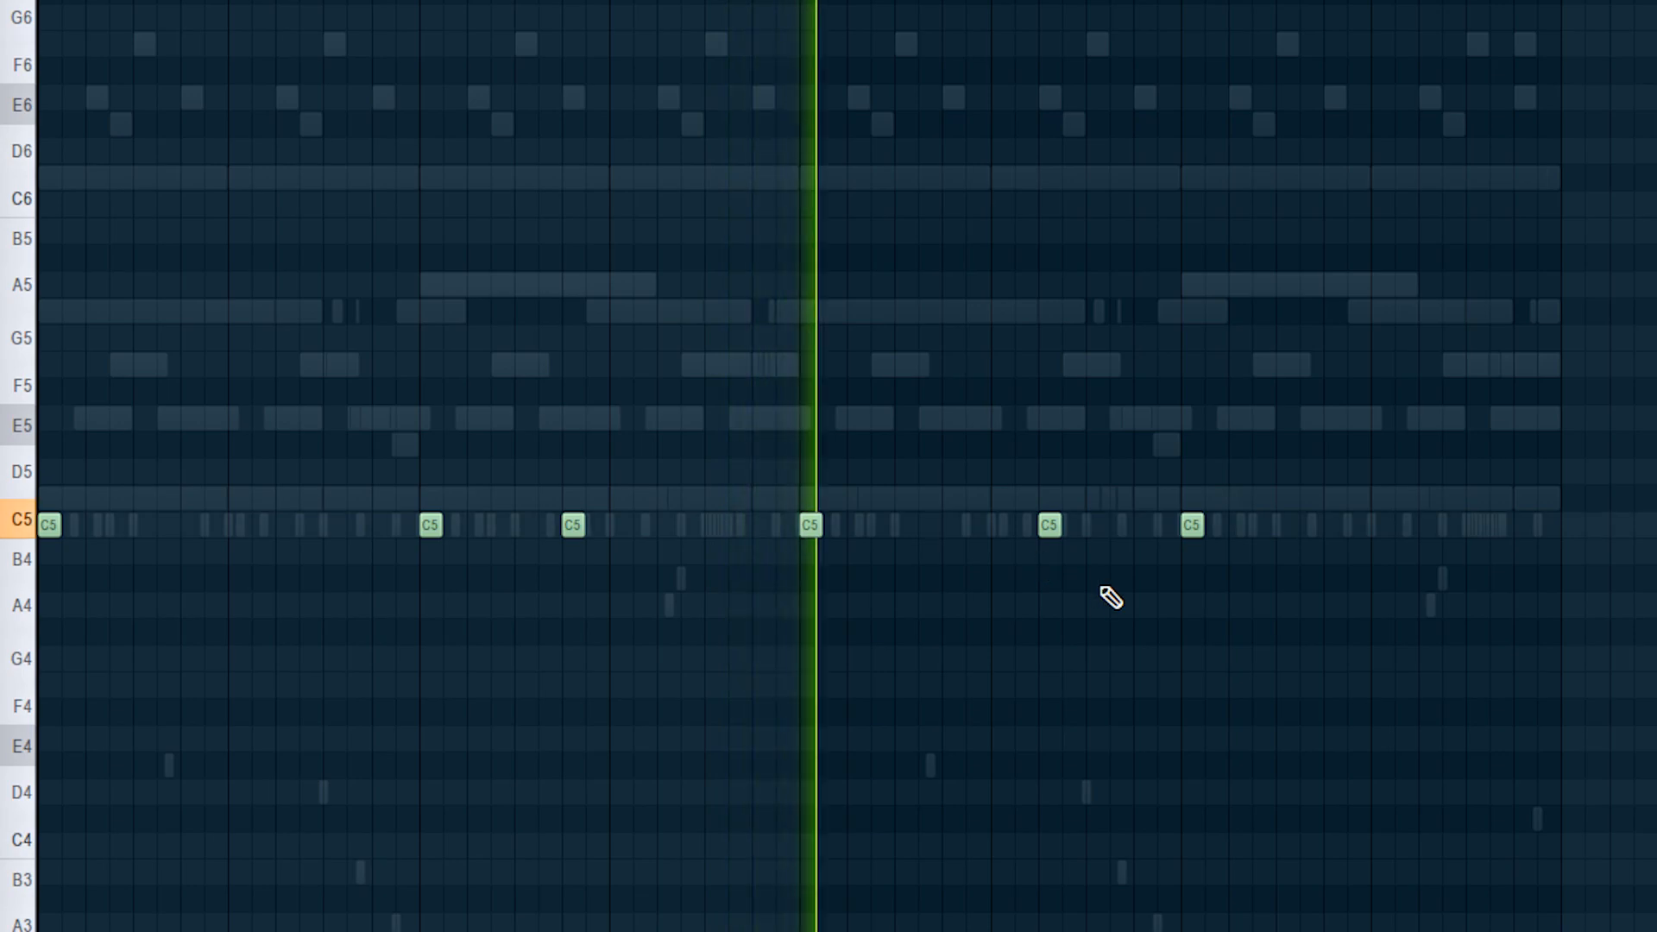
pyautogui.scroll(-5, 1148, 596)
pyautogui.scroll(4, 1186, 598)
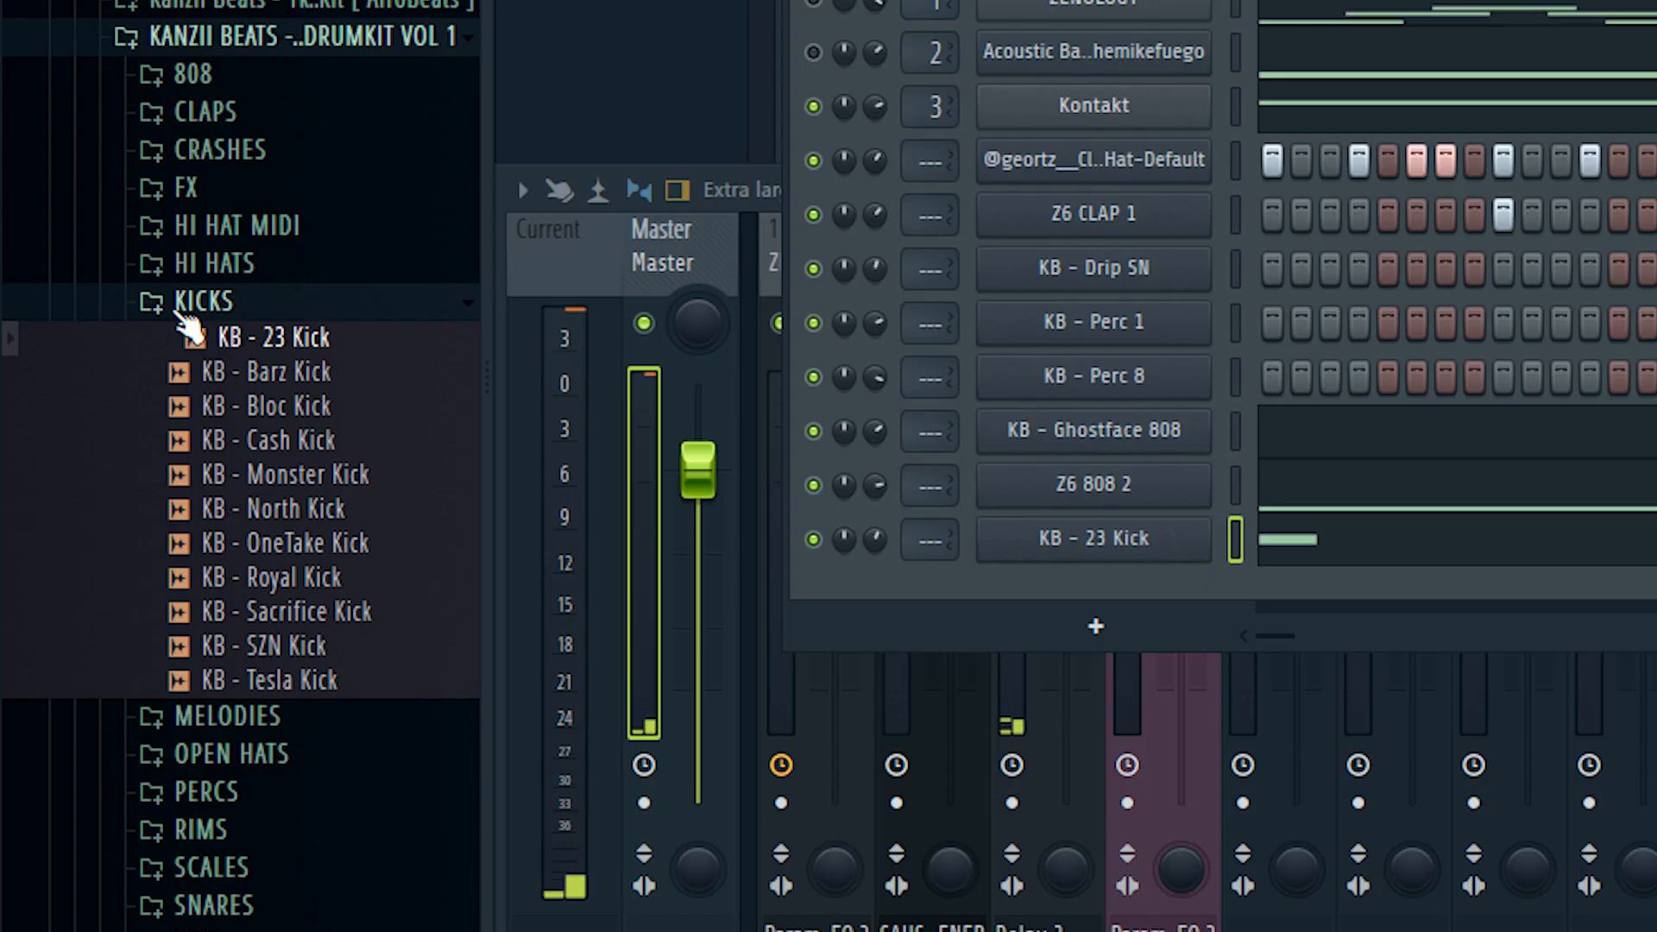
# Load KB - XYZ OH from the OPEN HATS folder as a new channel and play the pattern.
pyautogui.click(198, 303)
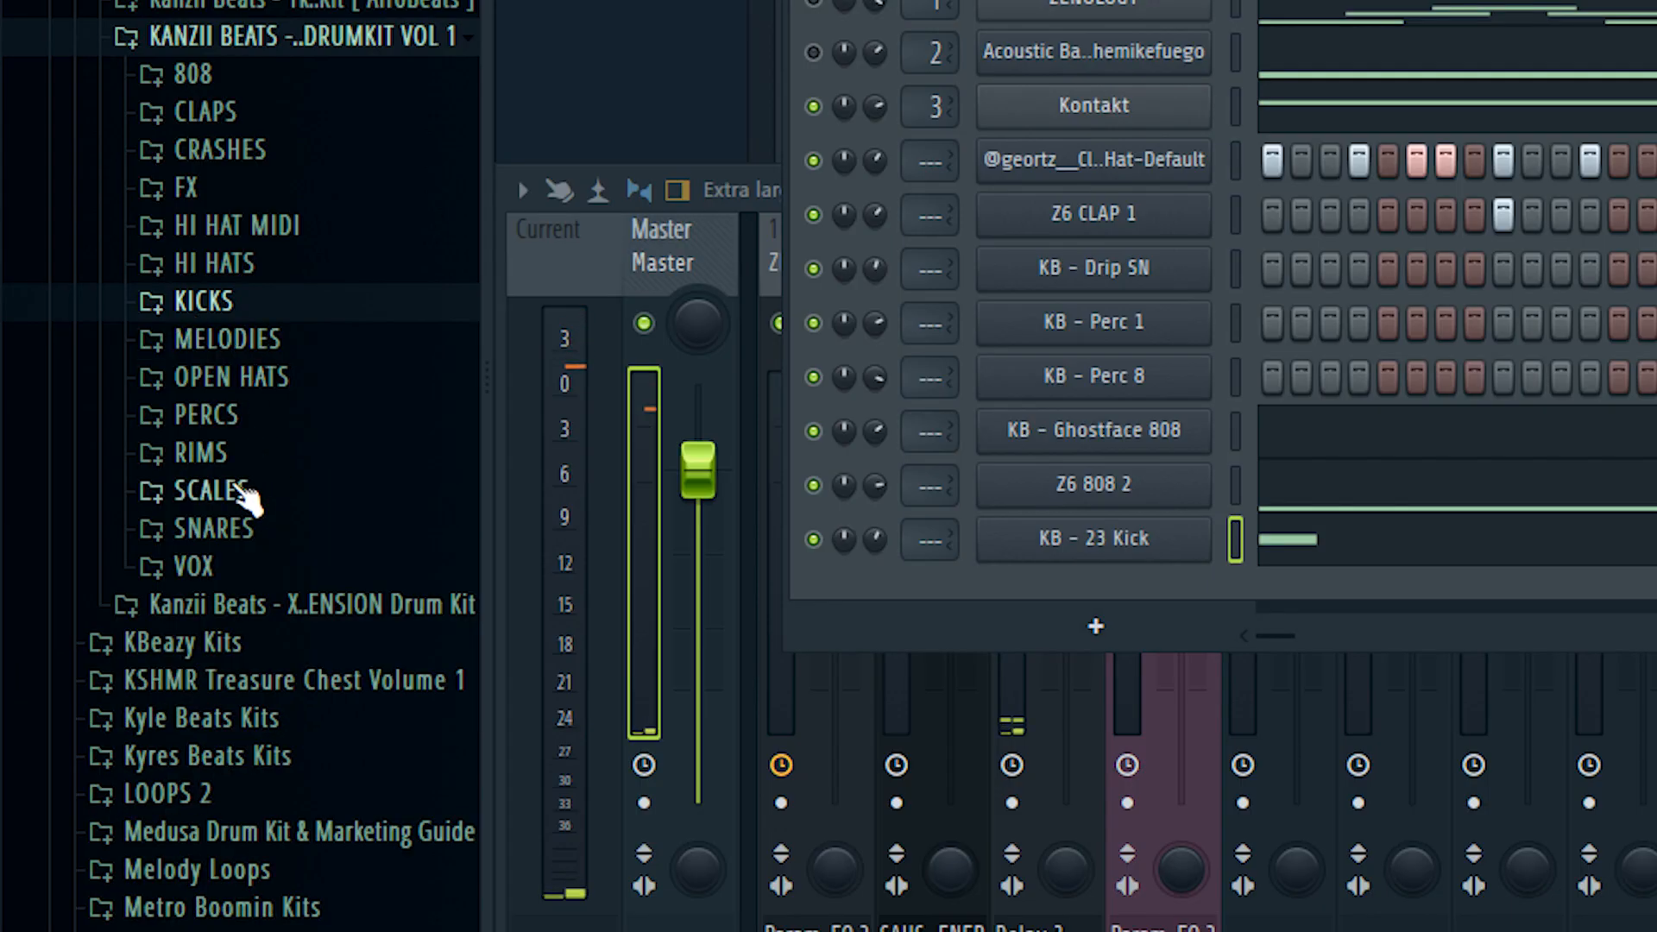
pyautogui.click(259, 377)
pyautogui.moveTo(259, 516); pyautogui.dragTo(1141, 592)
pyautogui.press('space')
# Adjust the KB - XYZ OH sampler settings, adding a short fade-out to the sample.
pyautogui.click(1146, 593)
pyautogui.moveTo(1549, 392); pyautogui.dragTo(1549, 358)
pyautogui.moveTo(1159, 577); pyautogui.dragTo(1148, 580)
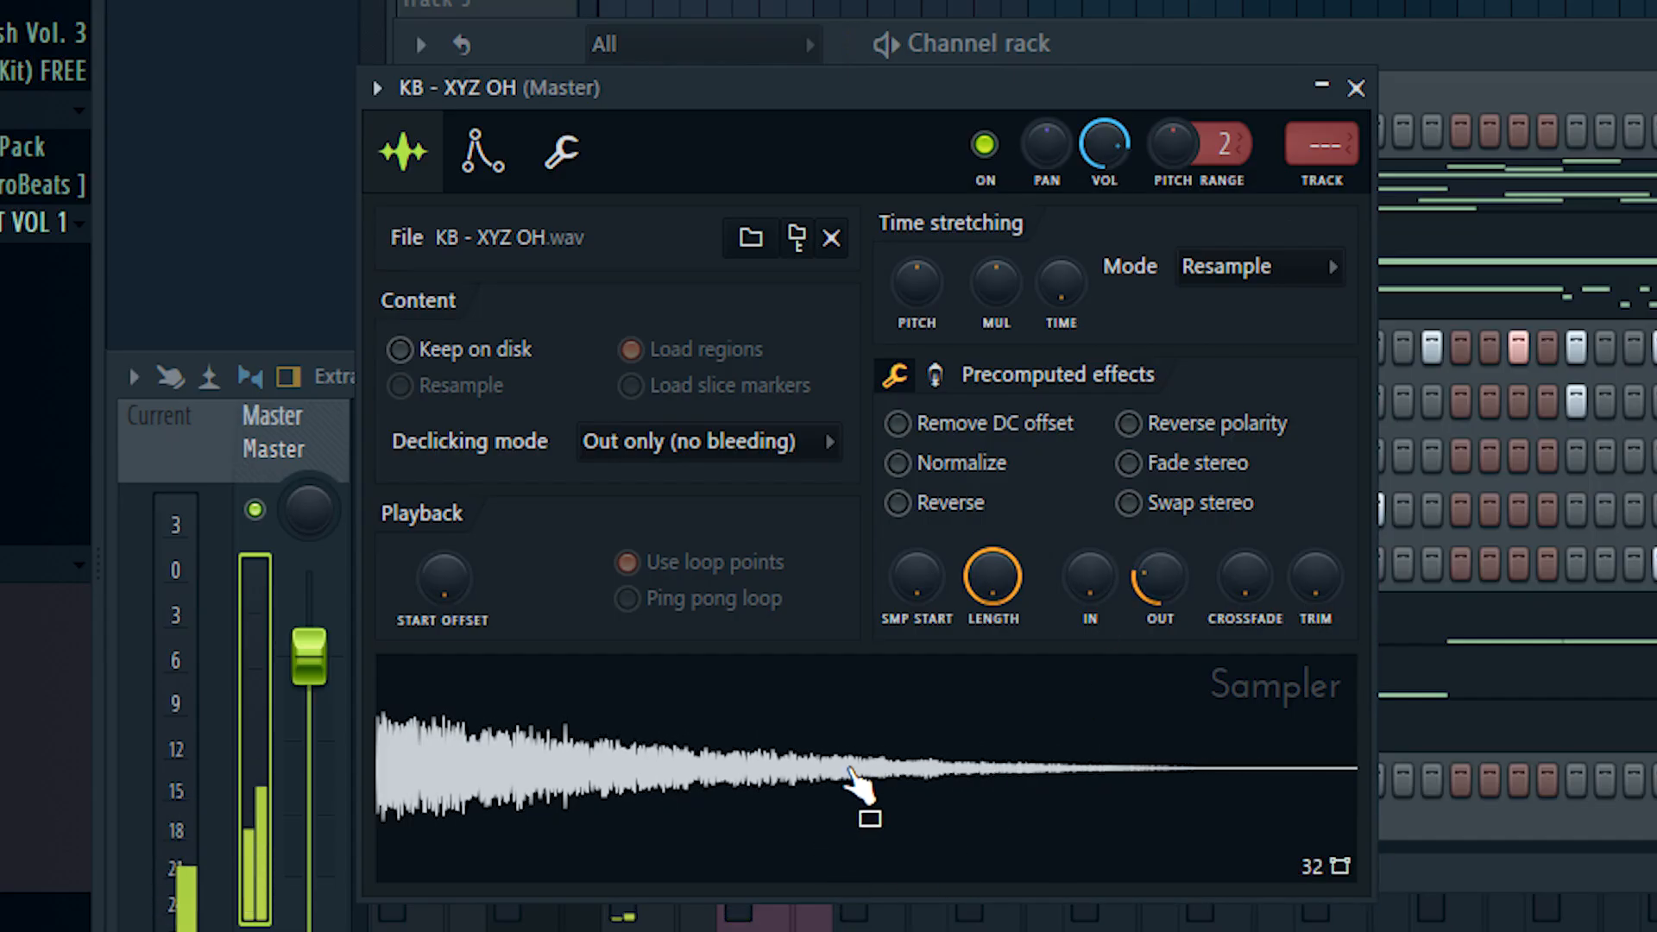
pyautogui.press('Escape')
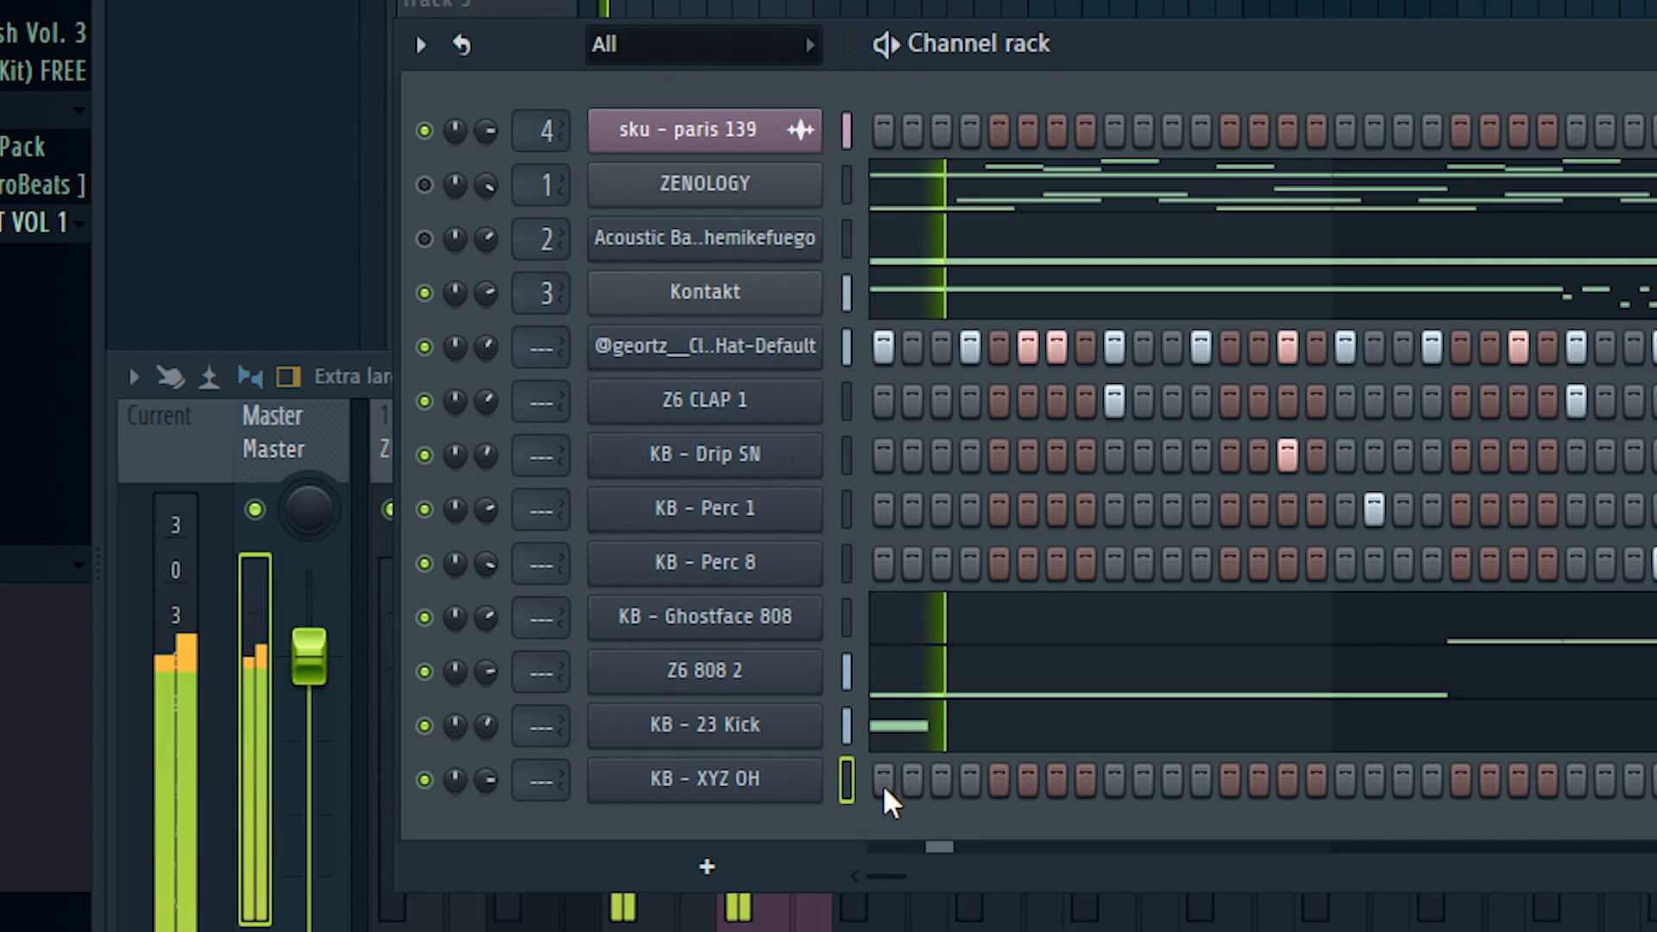
# Draw C5 notes for KB - XYZ OH in the piano roll on beat 1 of bar 1 and beats 2 and 3 of bar 2.
pyautogui.rightClick(706, 772)
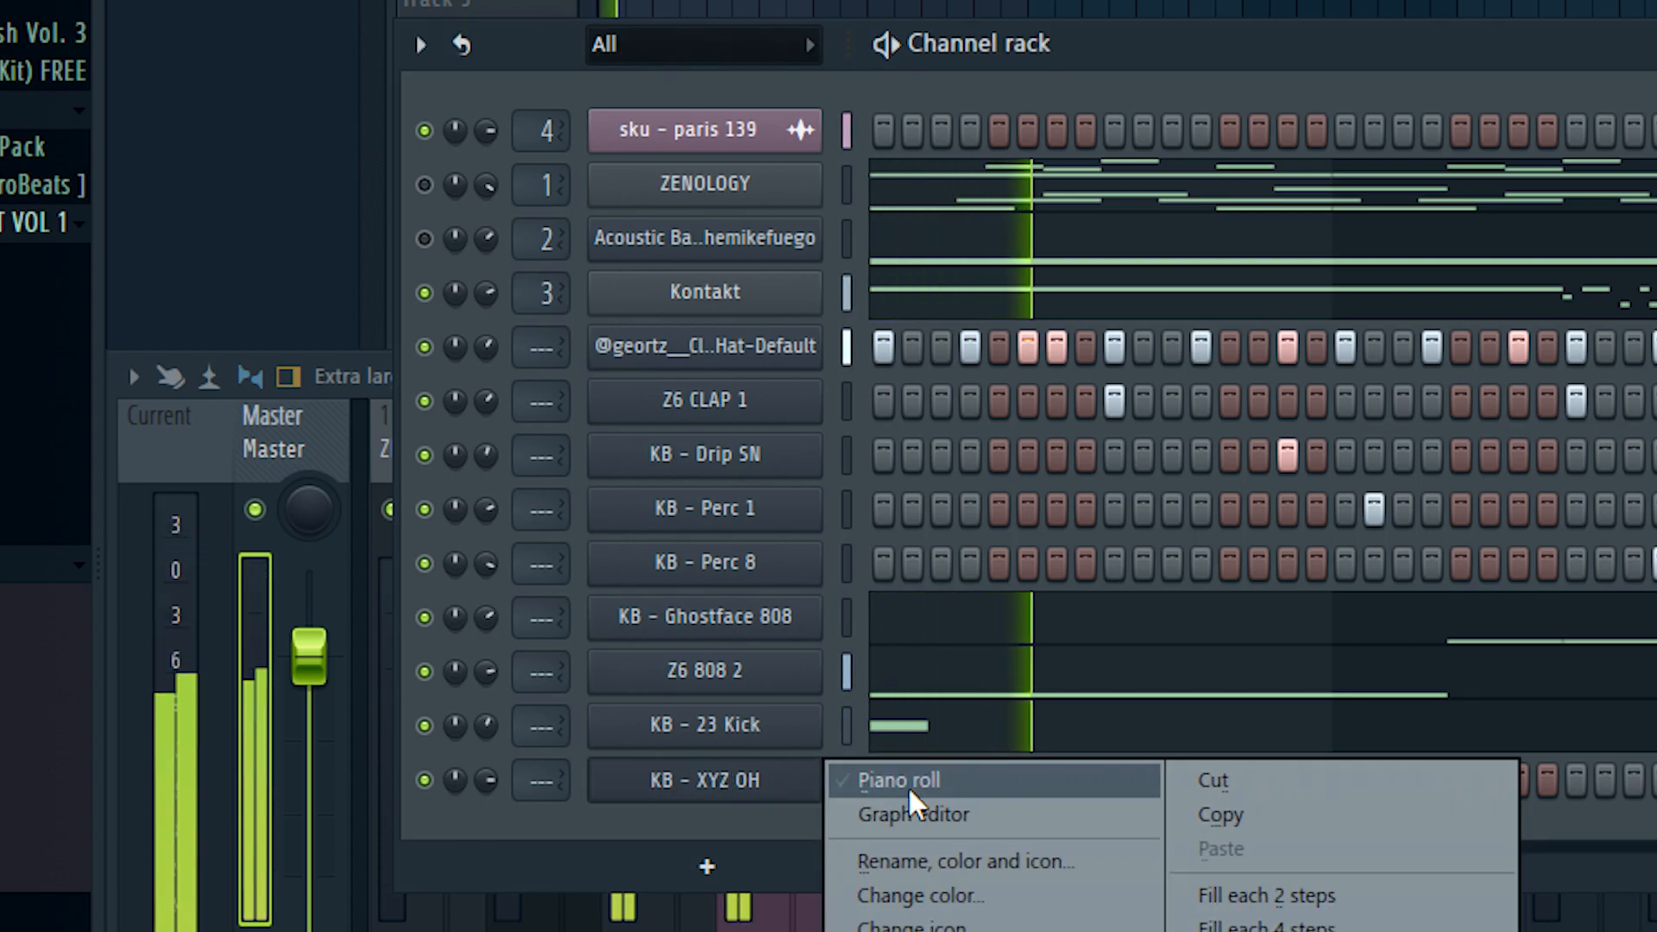
pyautogui.click(897, 782)
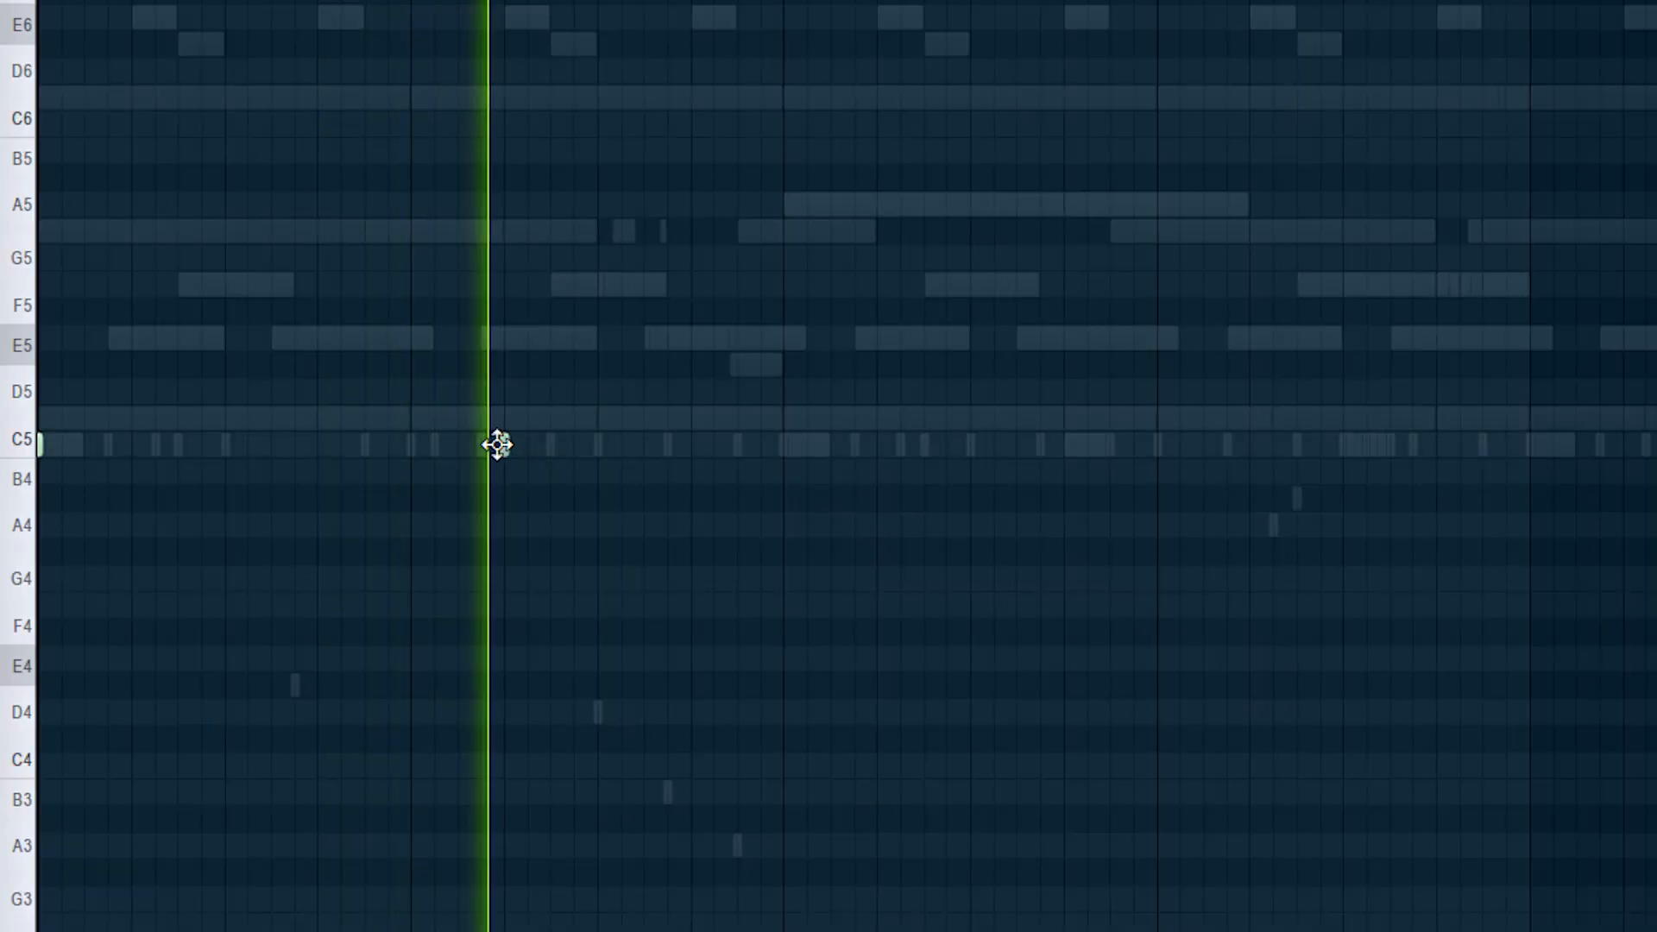
pyautogui.click(505, 444)
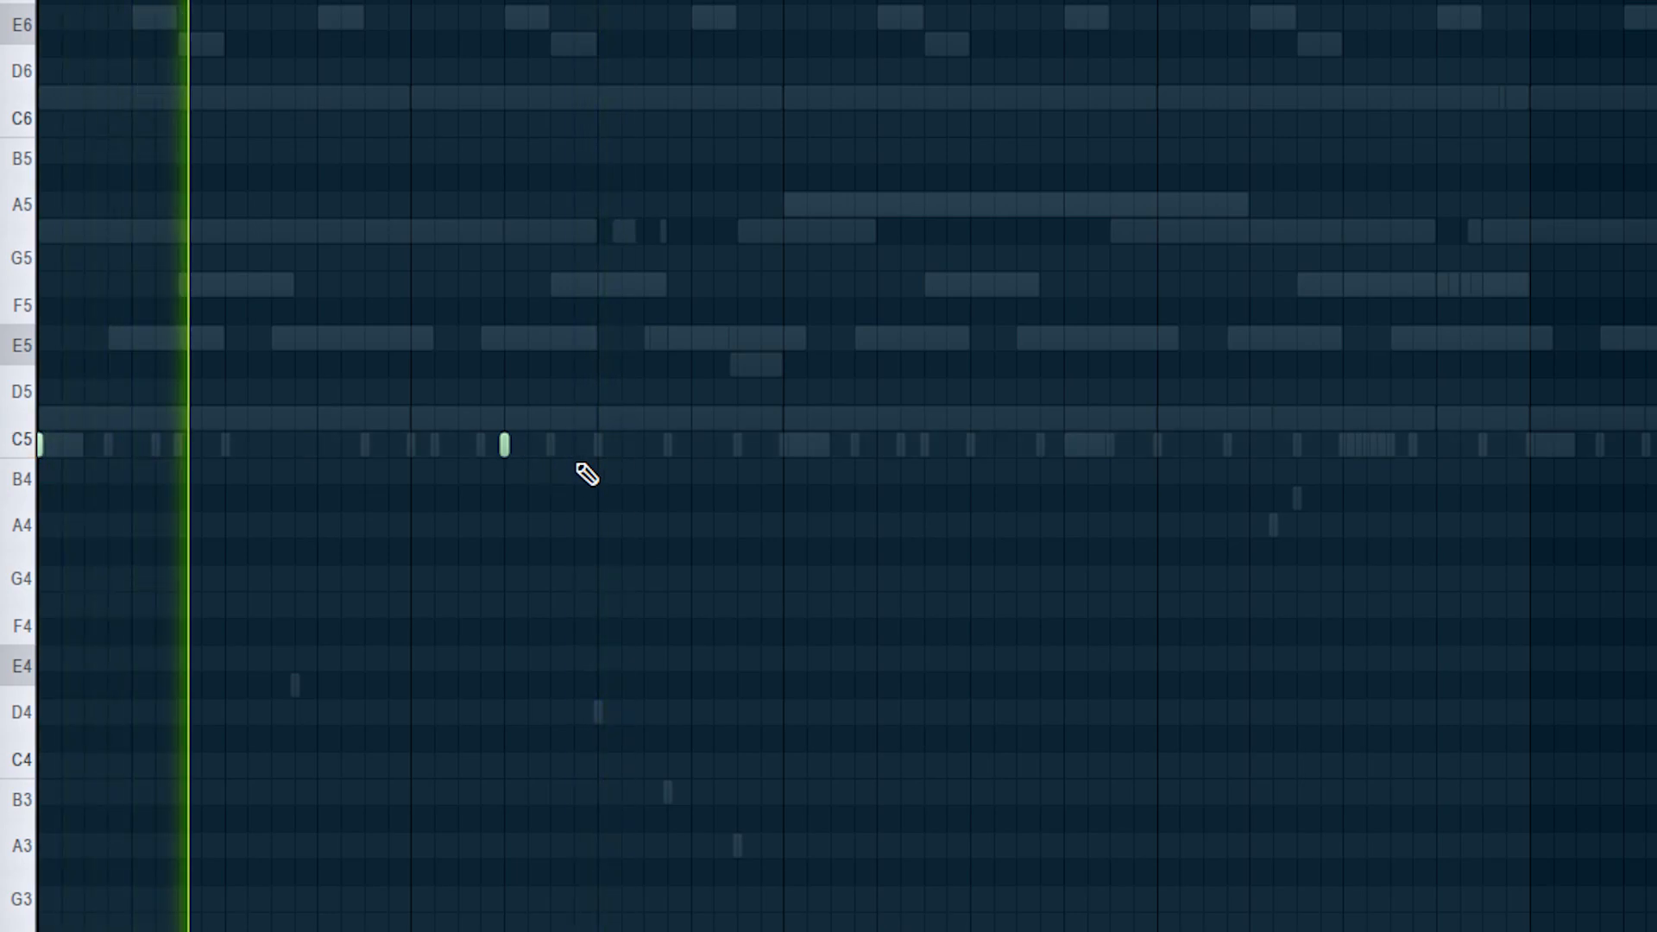
pyautogui.click(596, 445)
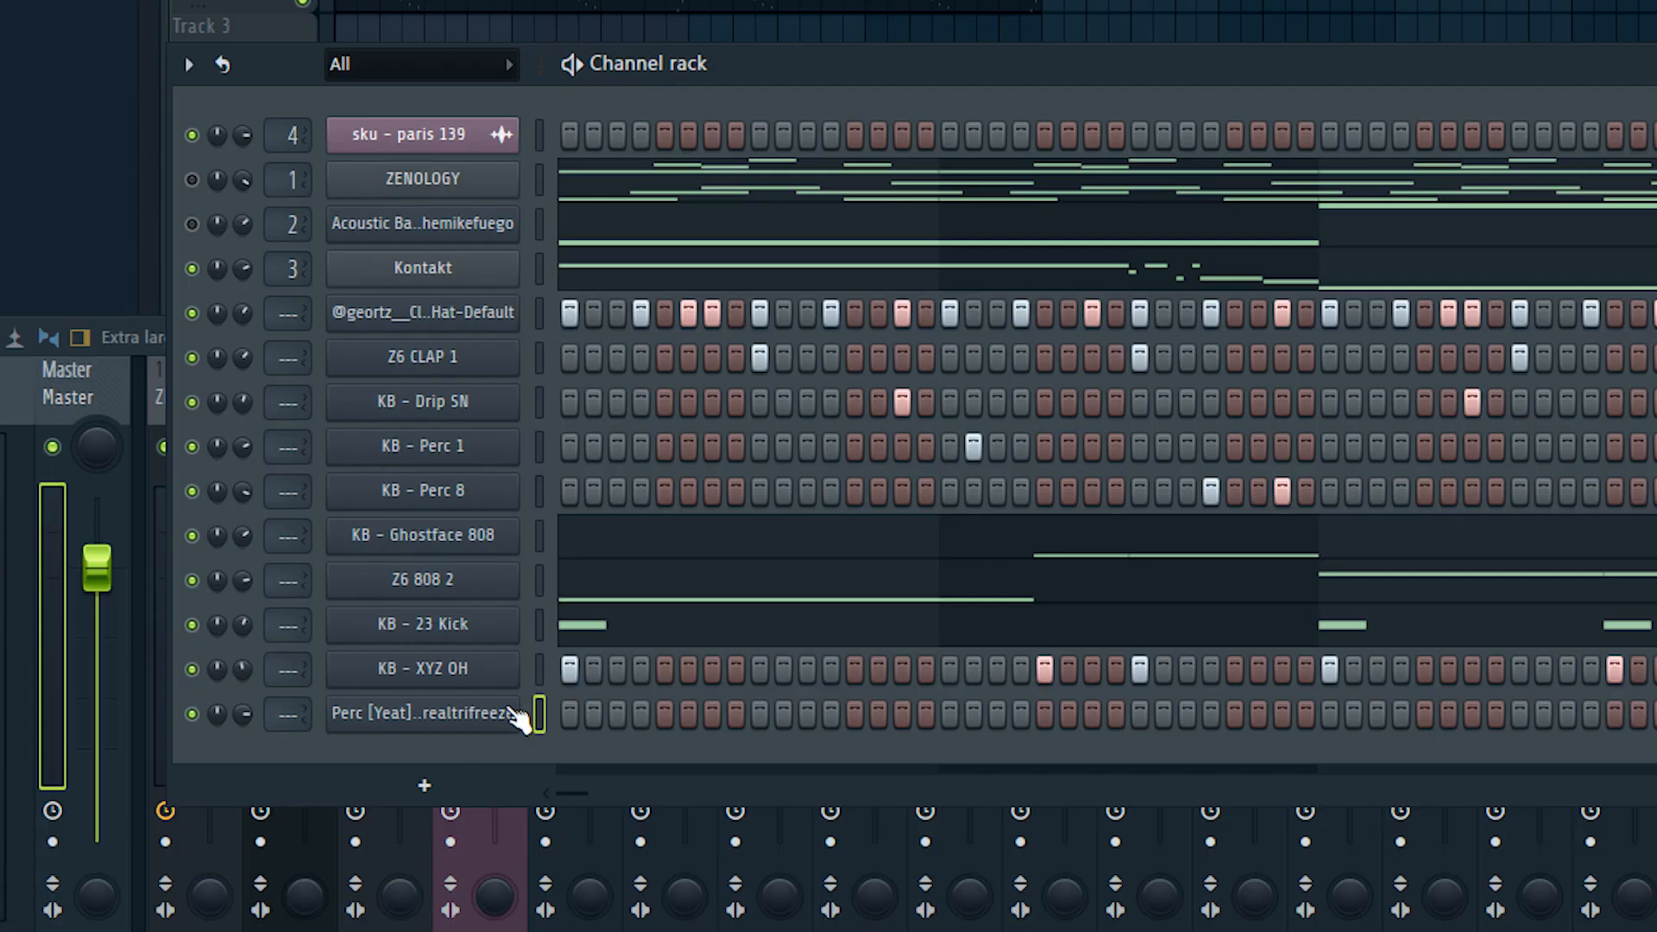
# Place F#4 notes for the Perc [Yeat] channel at the start of bars 1 and 5 in the piano roll while the pattern plays.
pyautogui.click(515, 715)
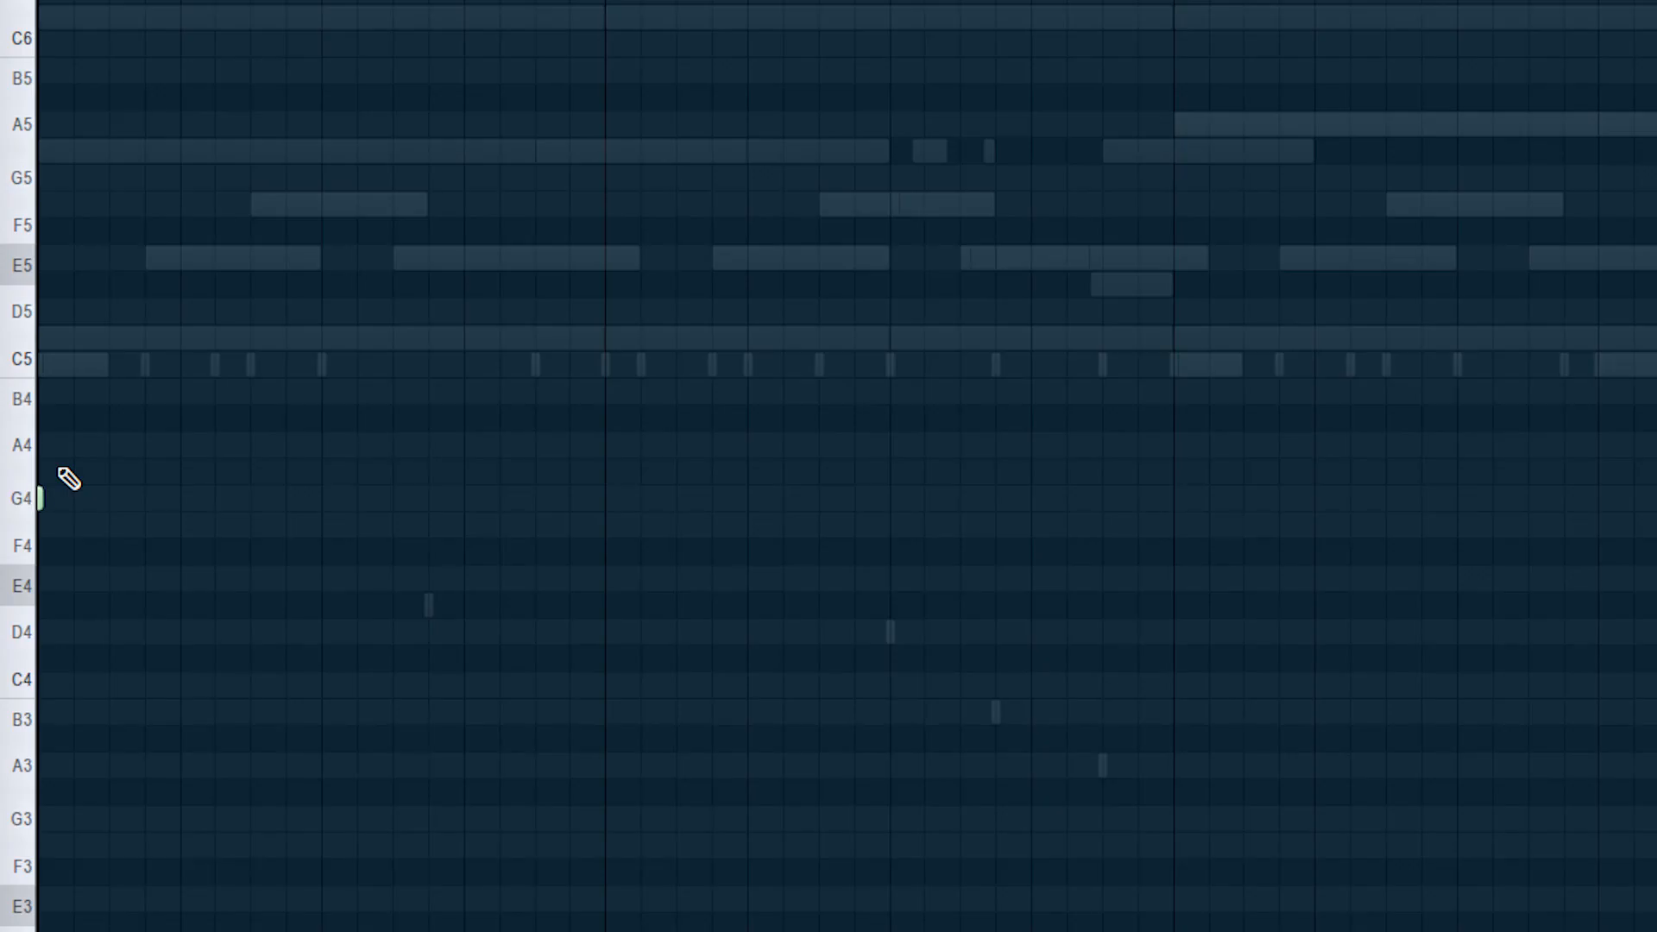
pyautogui.press('space')
pyautogui.scroll(-4, 374, 487)
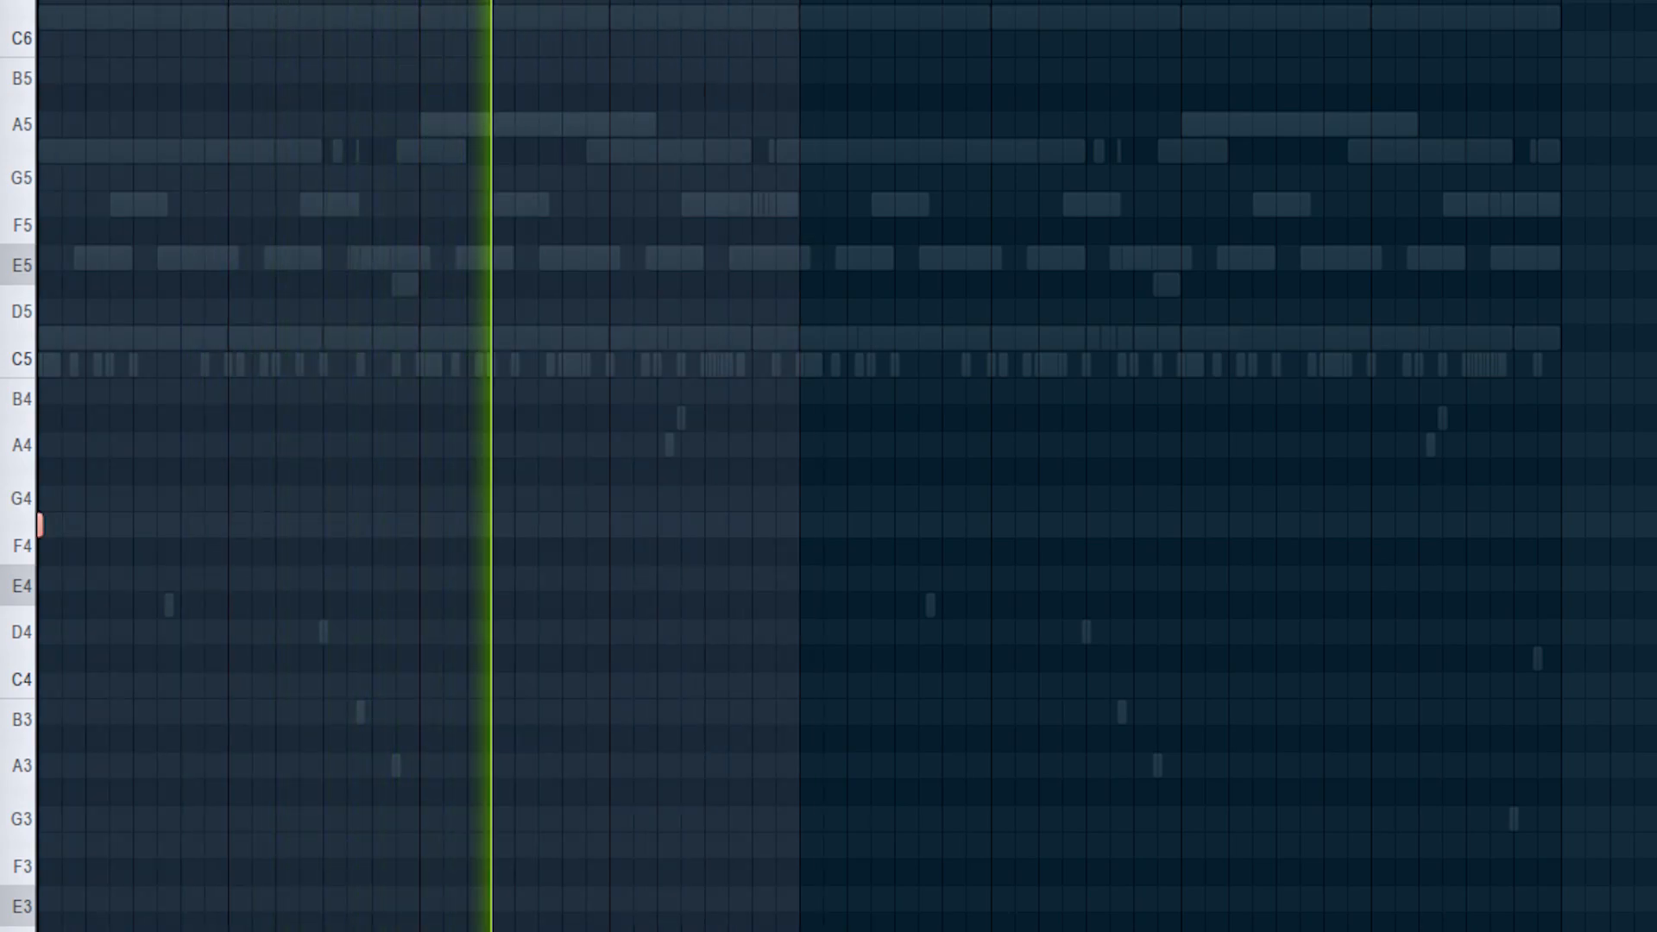
pyautogui.click(799, 525)
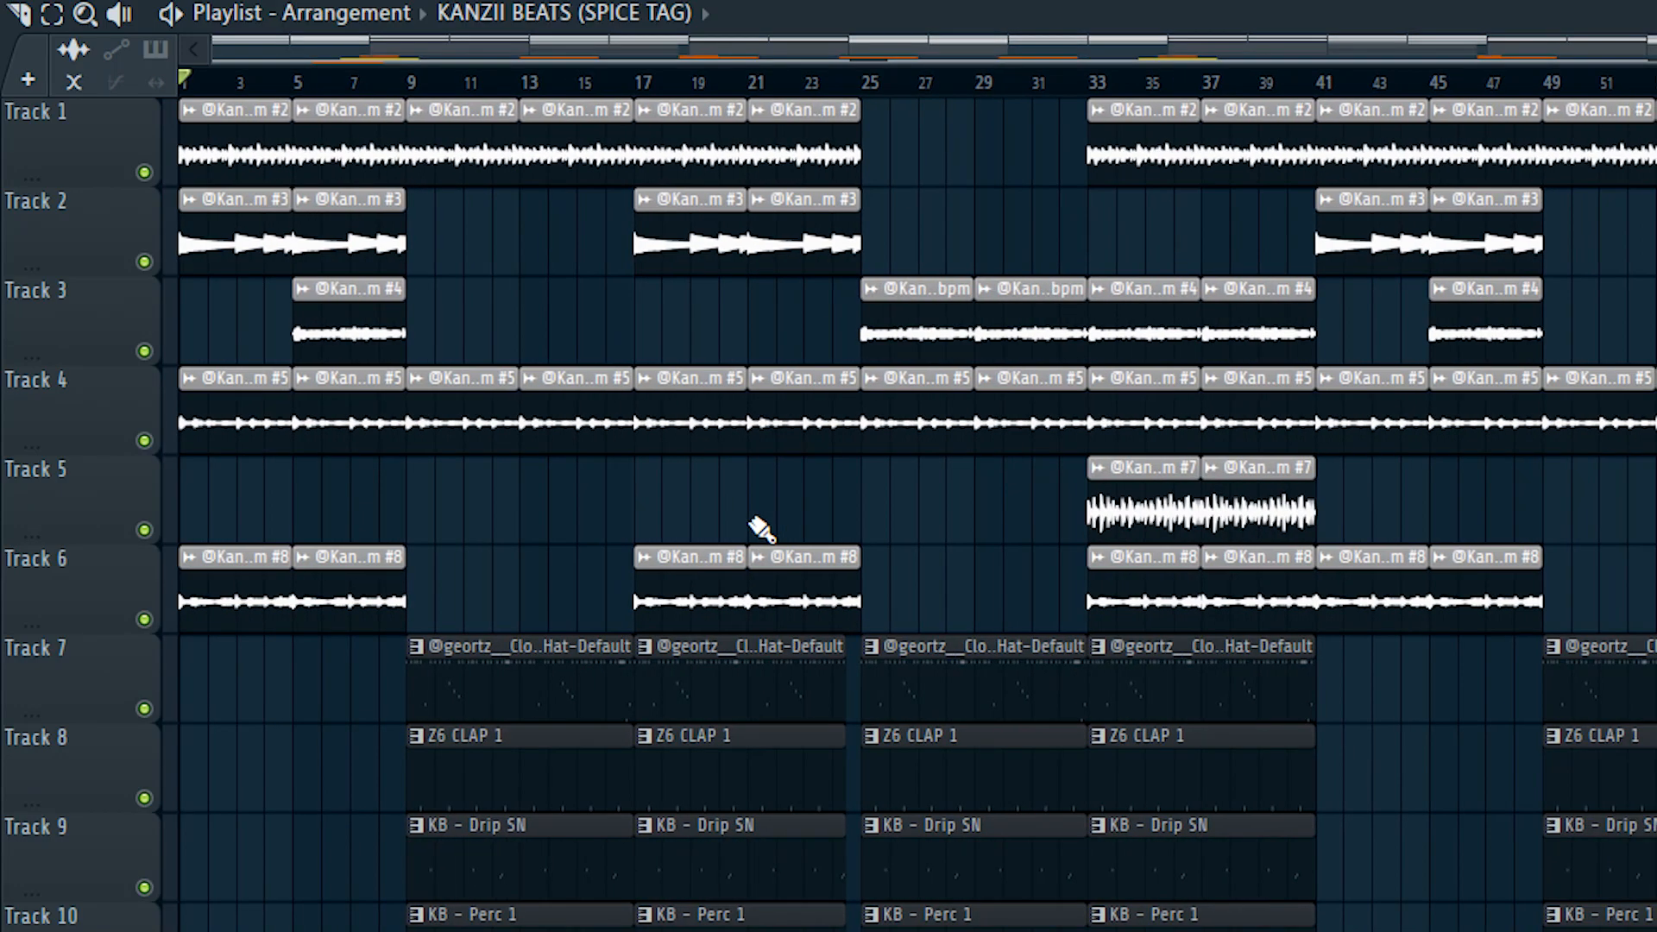
# Examine the playlist arrangement, from the melody and drum tracks down to the reverse kick and risers leading into bar 9.
pyautogui.scroll(-4, 759, 529)
pyautogui.scroll(3, 570, 551)
pyautogui.scroll(1, 470, 498)
pyautogui.scroll(-4, 270, 592)
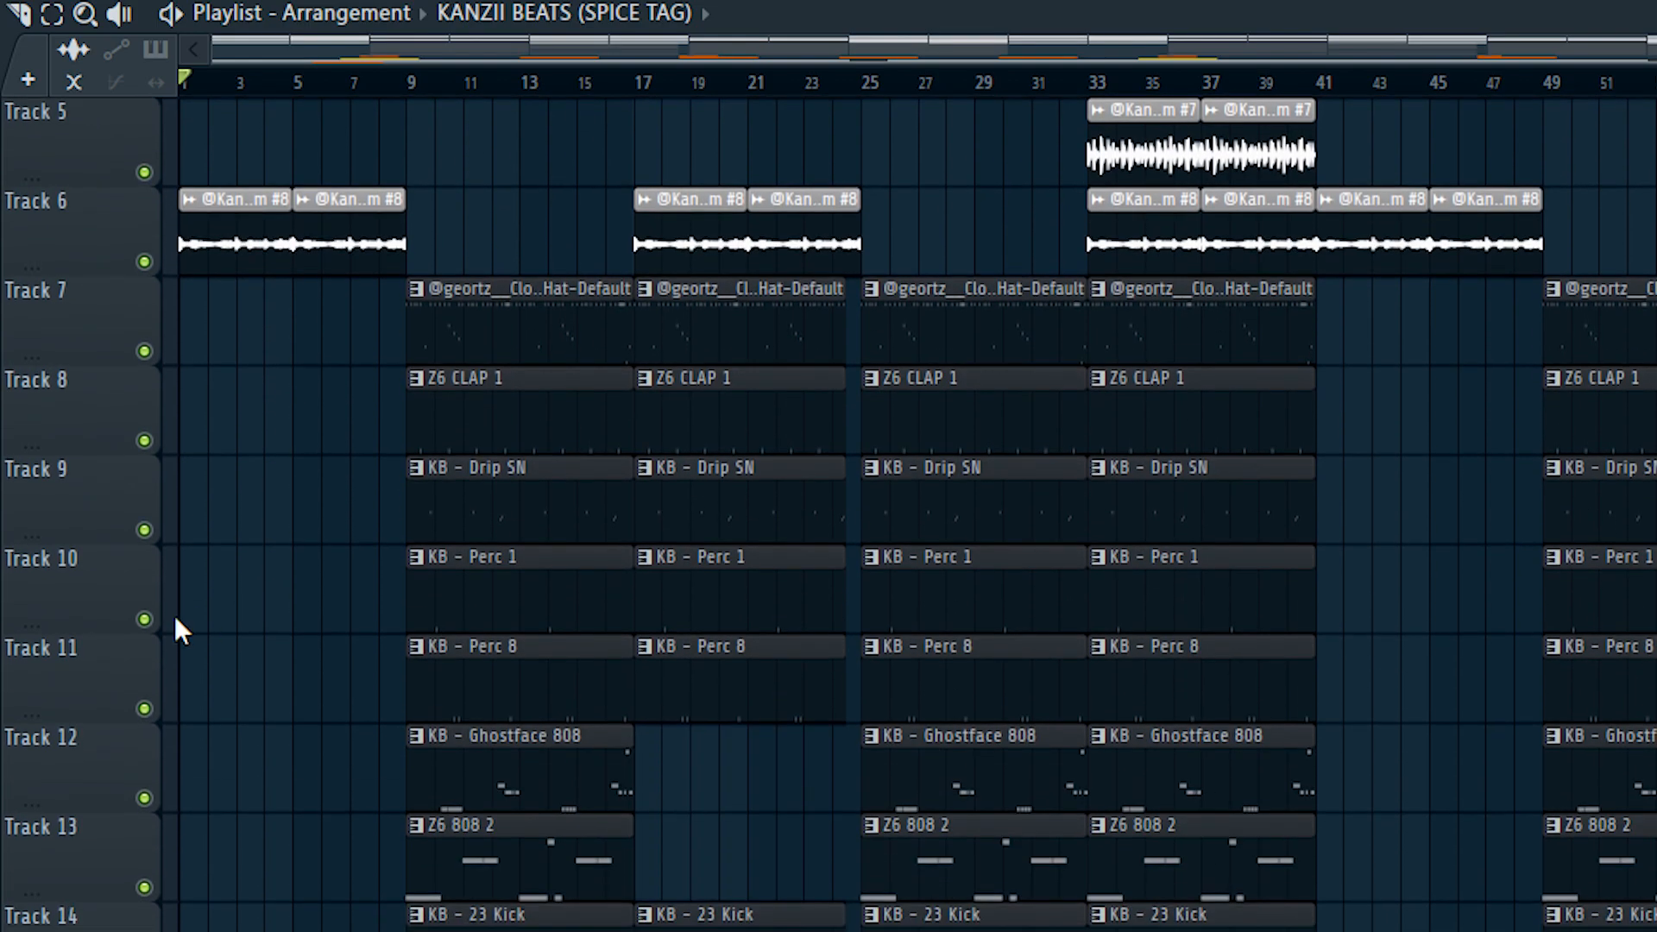
pyautogui.scroll(4, 285, 544)
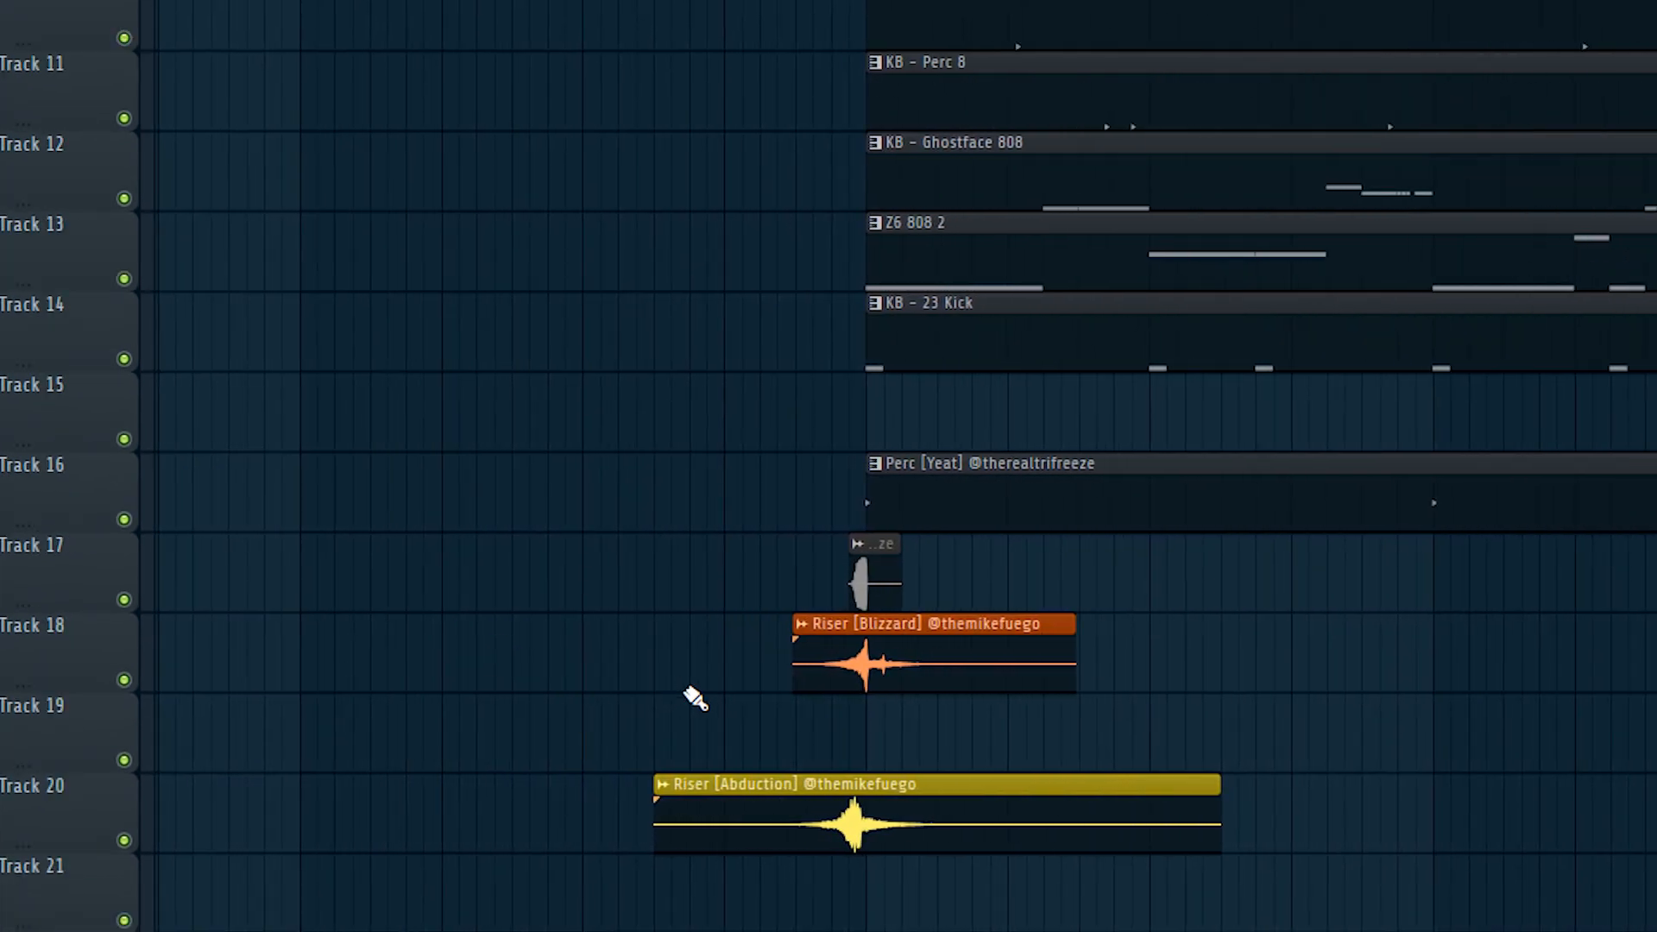
pyautogui.scroll(-2, 846, 781)
pyautogui.scroll(2, 775, 779)
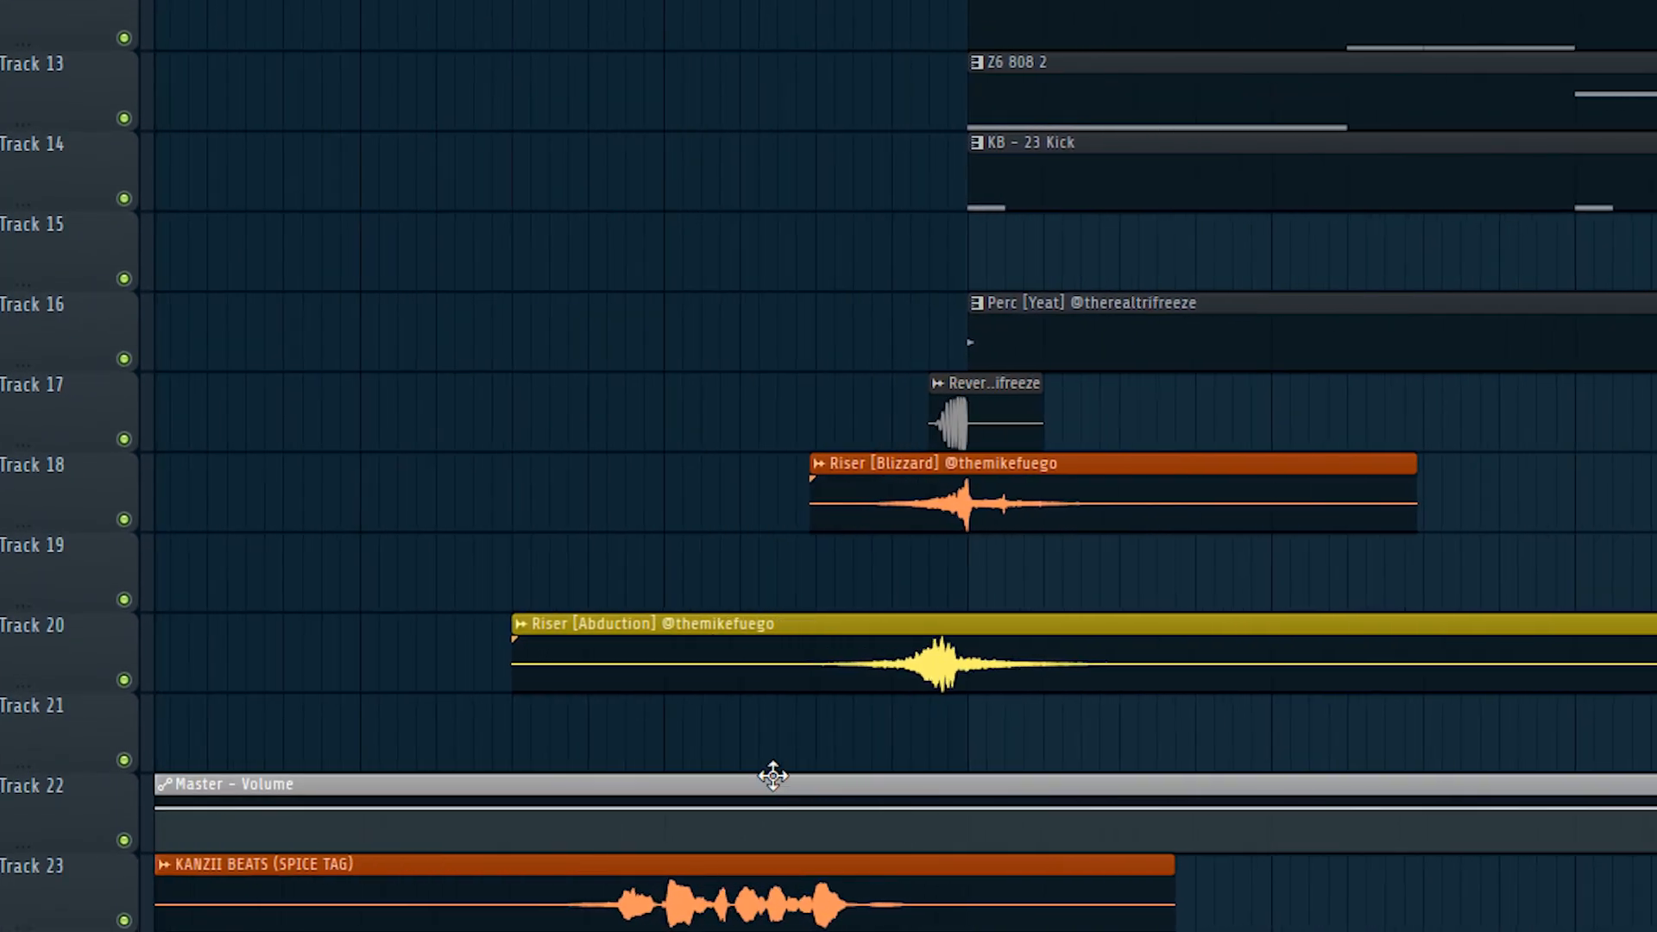
pyautogui.scroll(2, 770, 775)
pyautogui.scroll(2, 1018, 561)
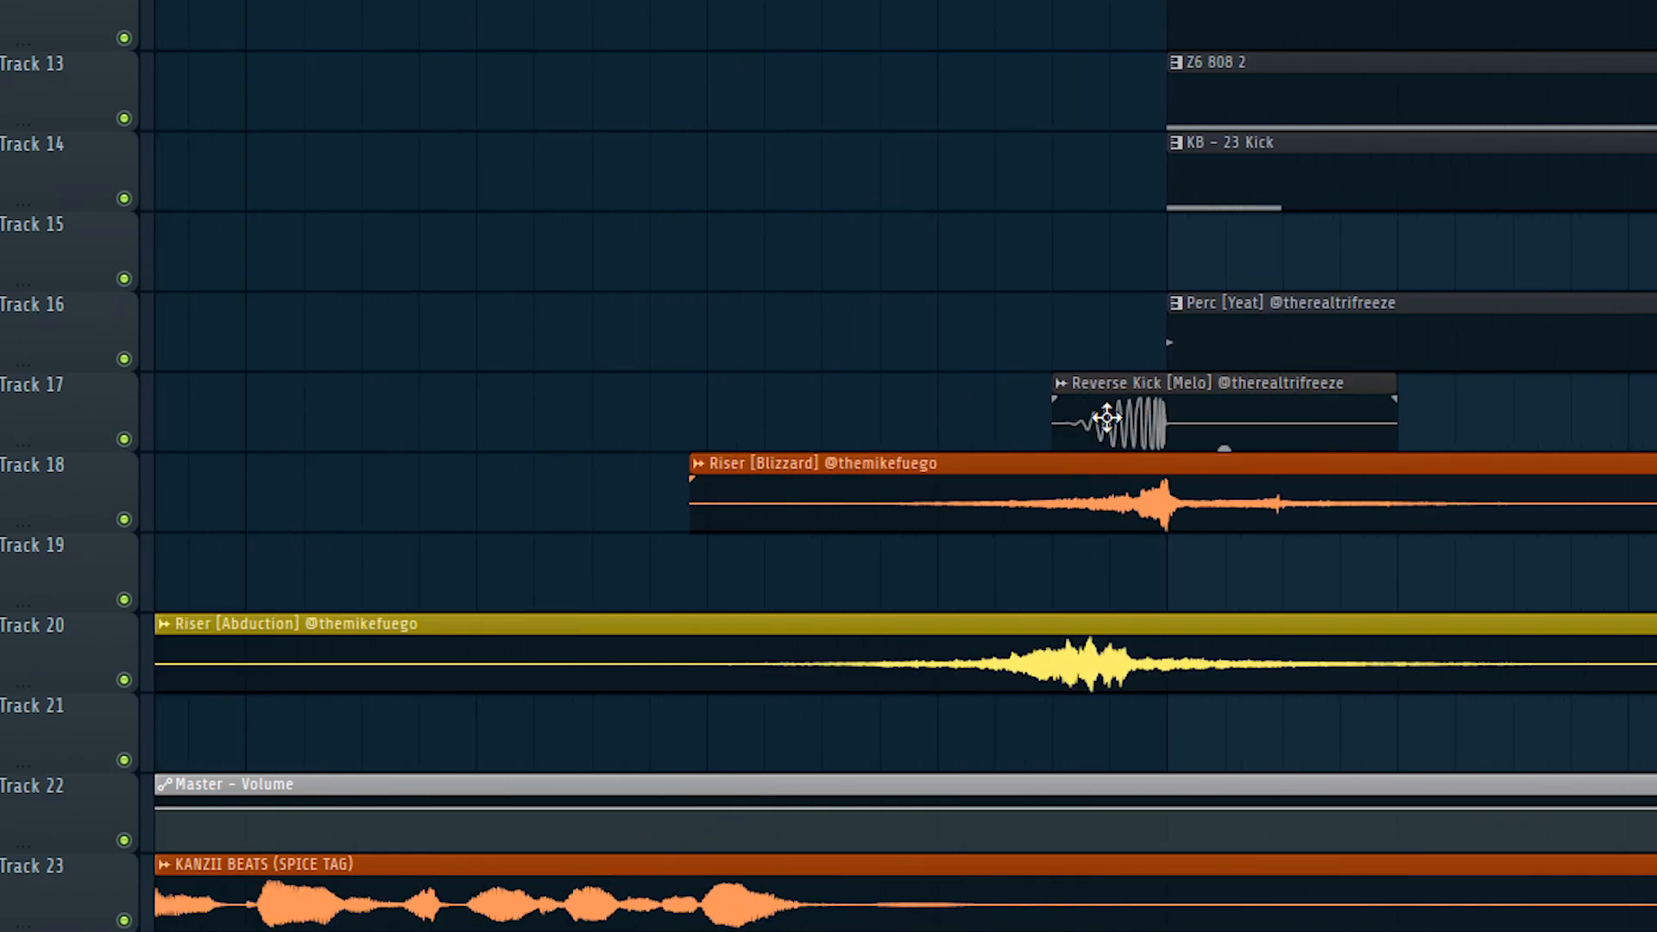
pyautogui.scroll(-8, 1087, 423)
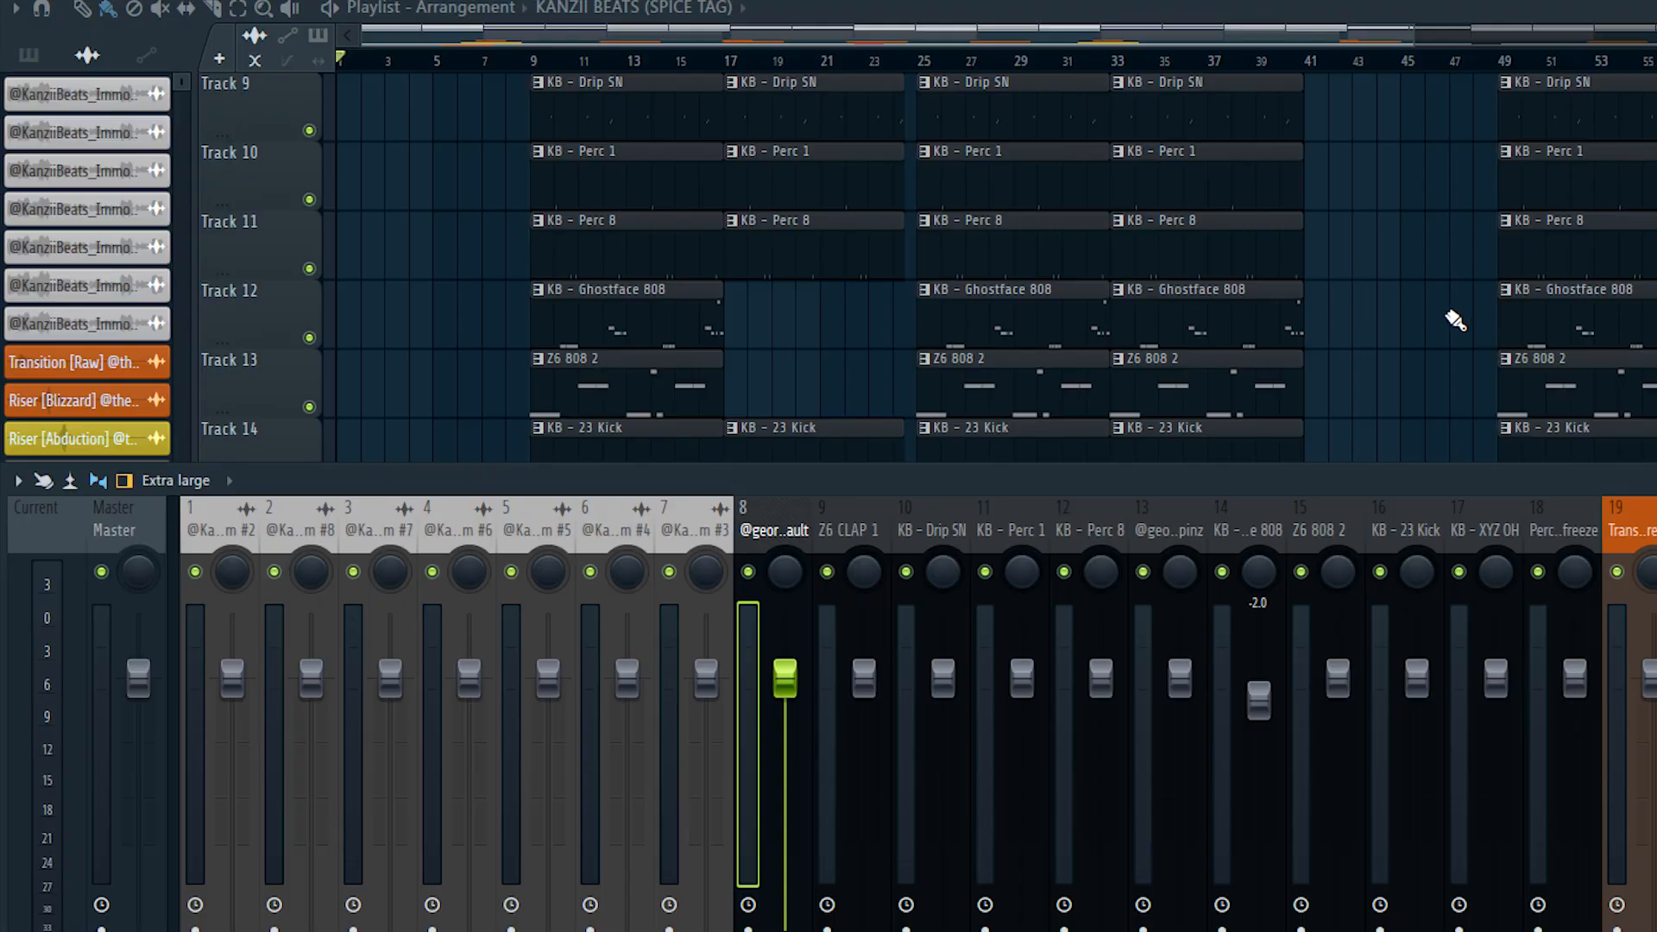
# Hide the mixer and play the arrangement from the start with the overall track layout in view.
pyautogui.press('F9')
pyautogui.scroll(5, 503, 483)
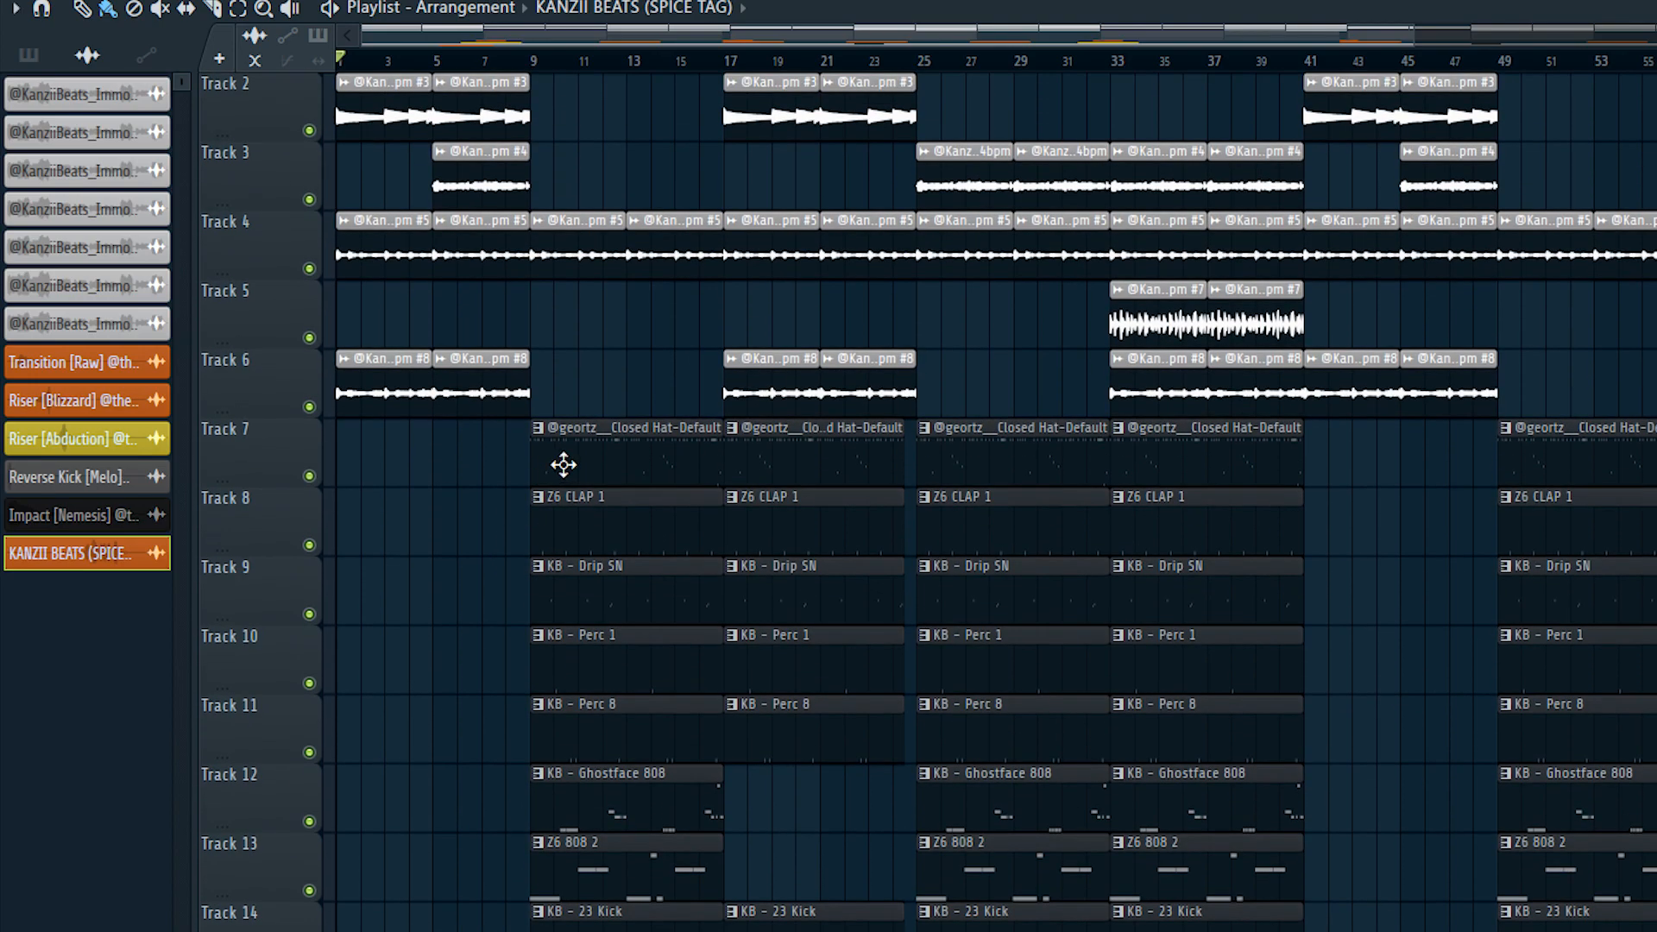
pyautogui.scroll(-3, 569, 457)
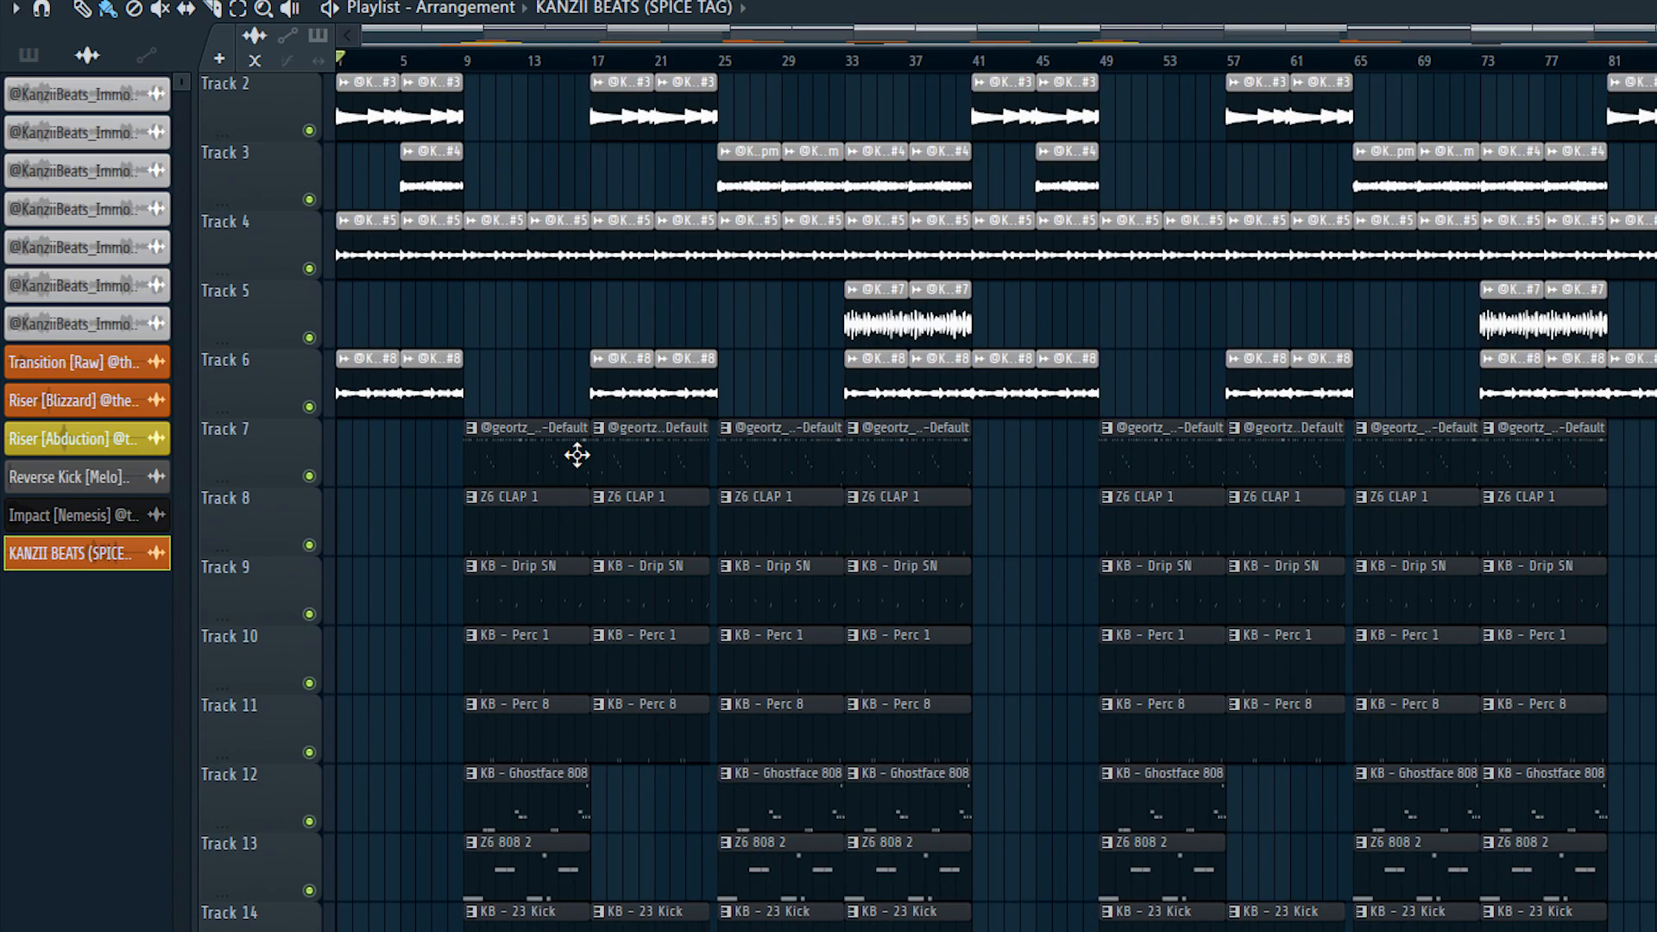
pyautogui.press('space')
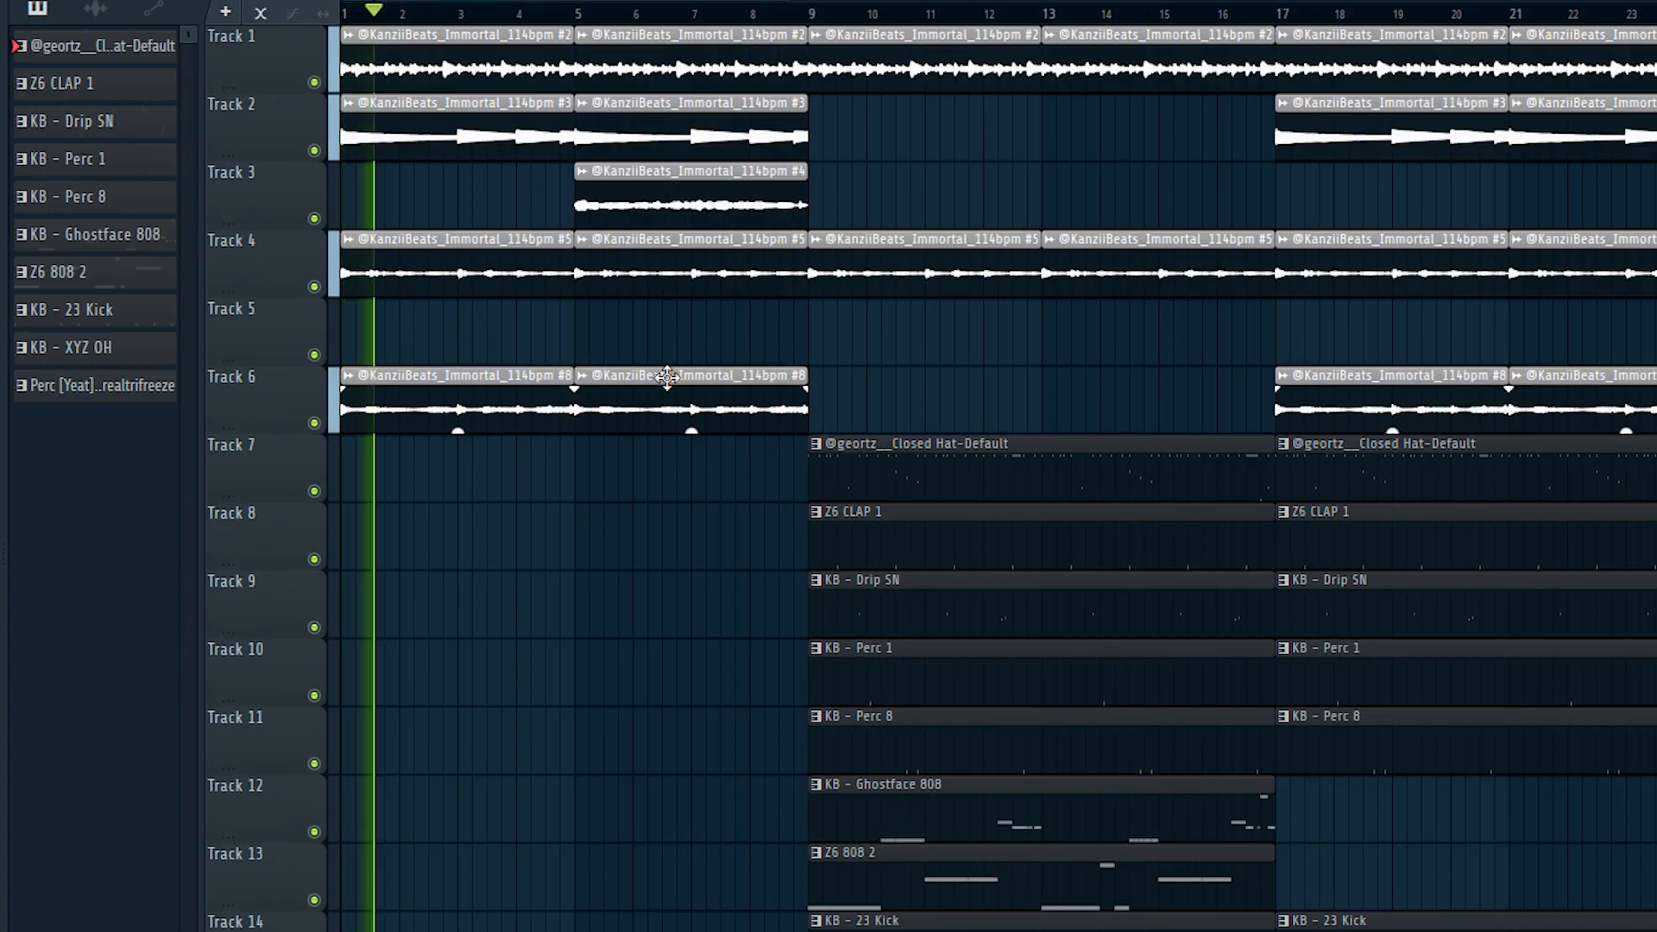
pyautogui.scroll(-4, 653, 410)
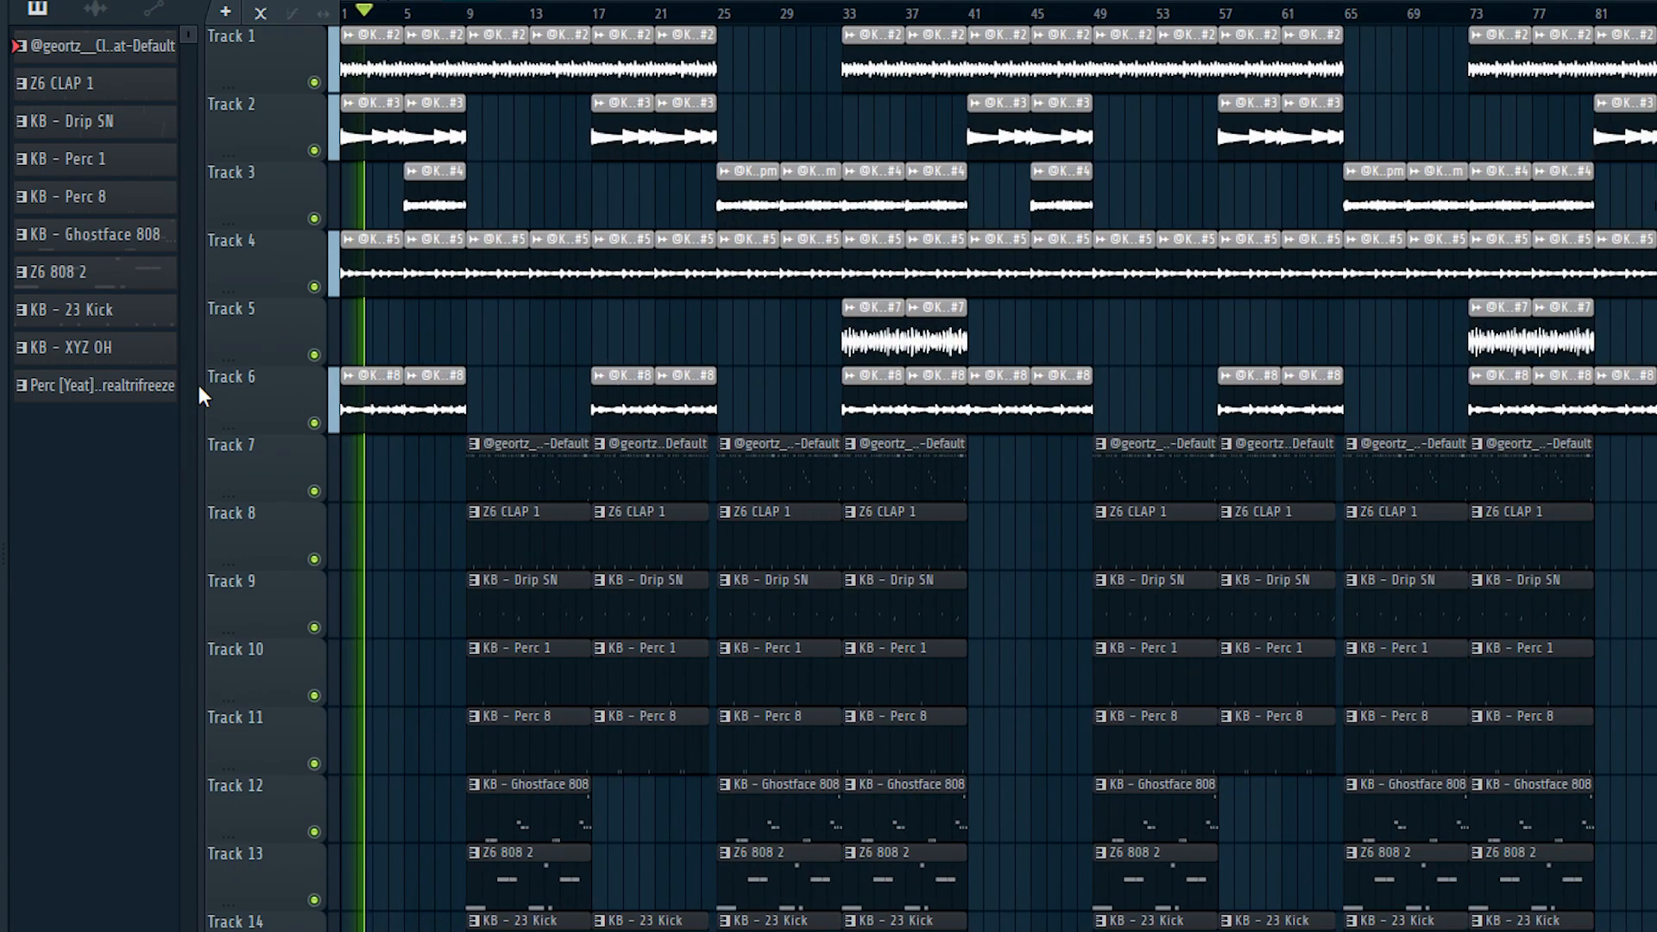